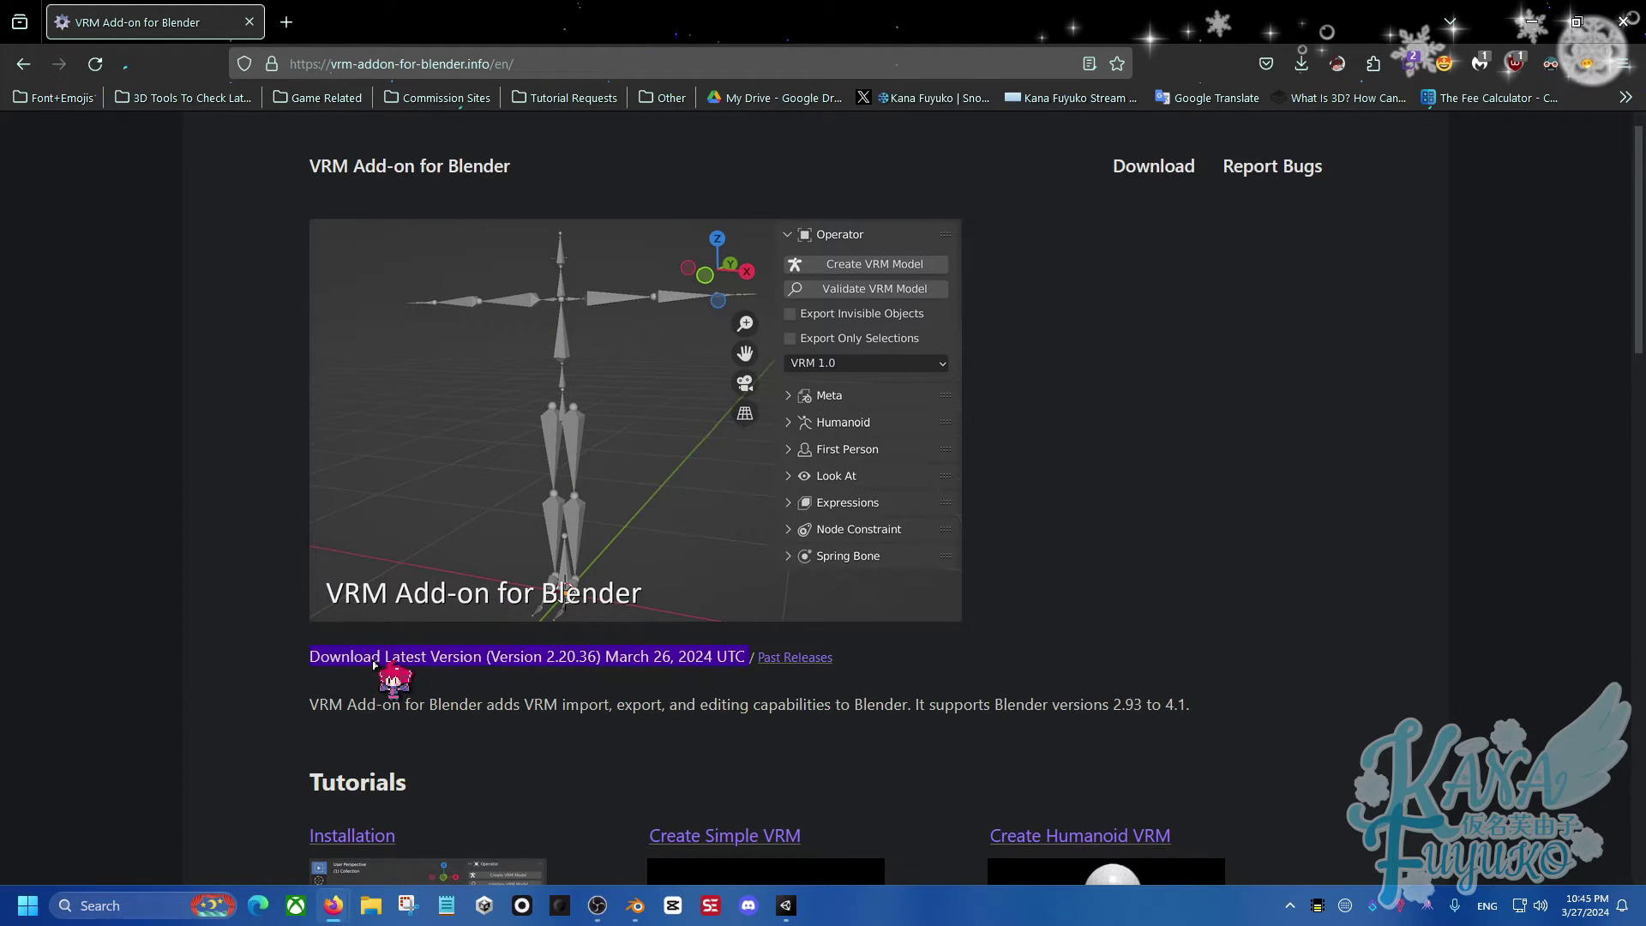
Download the VRM Add-on for Blender 2.20.36 release zip, then minimize Firefox.
{"action": "left_click", "coordinate": [413, 667]}
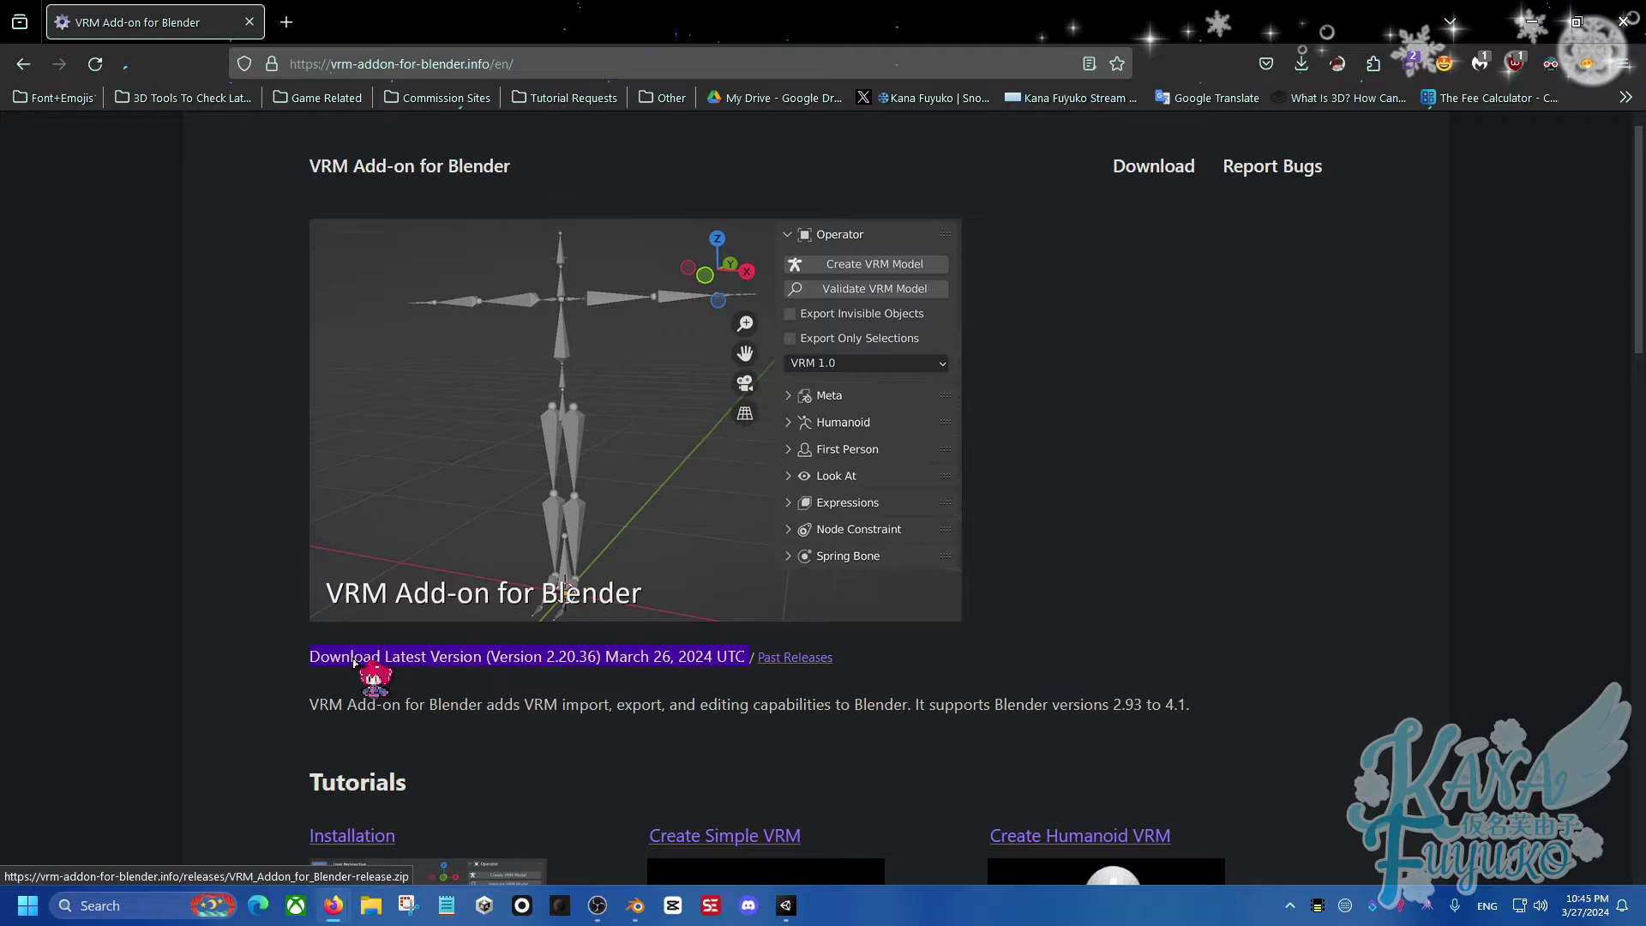
{"action": "left_click", "coordinate": [480, 661]}
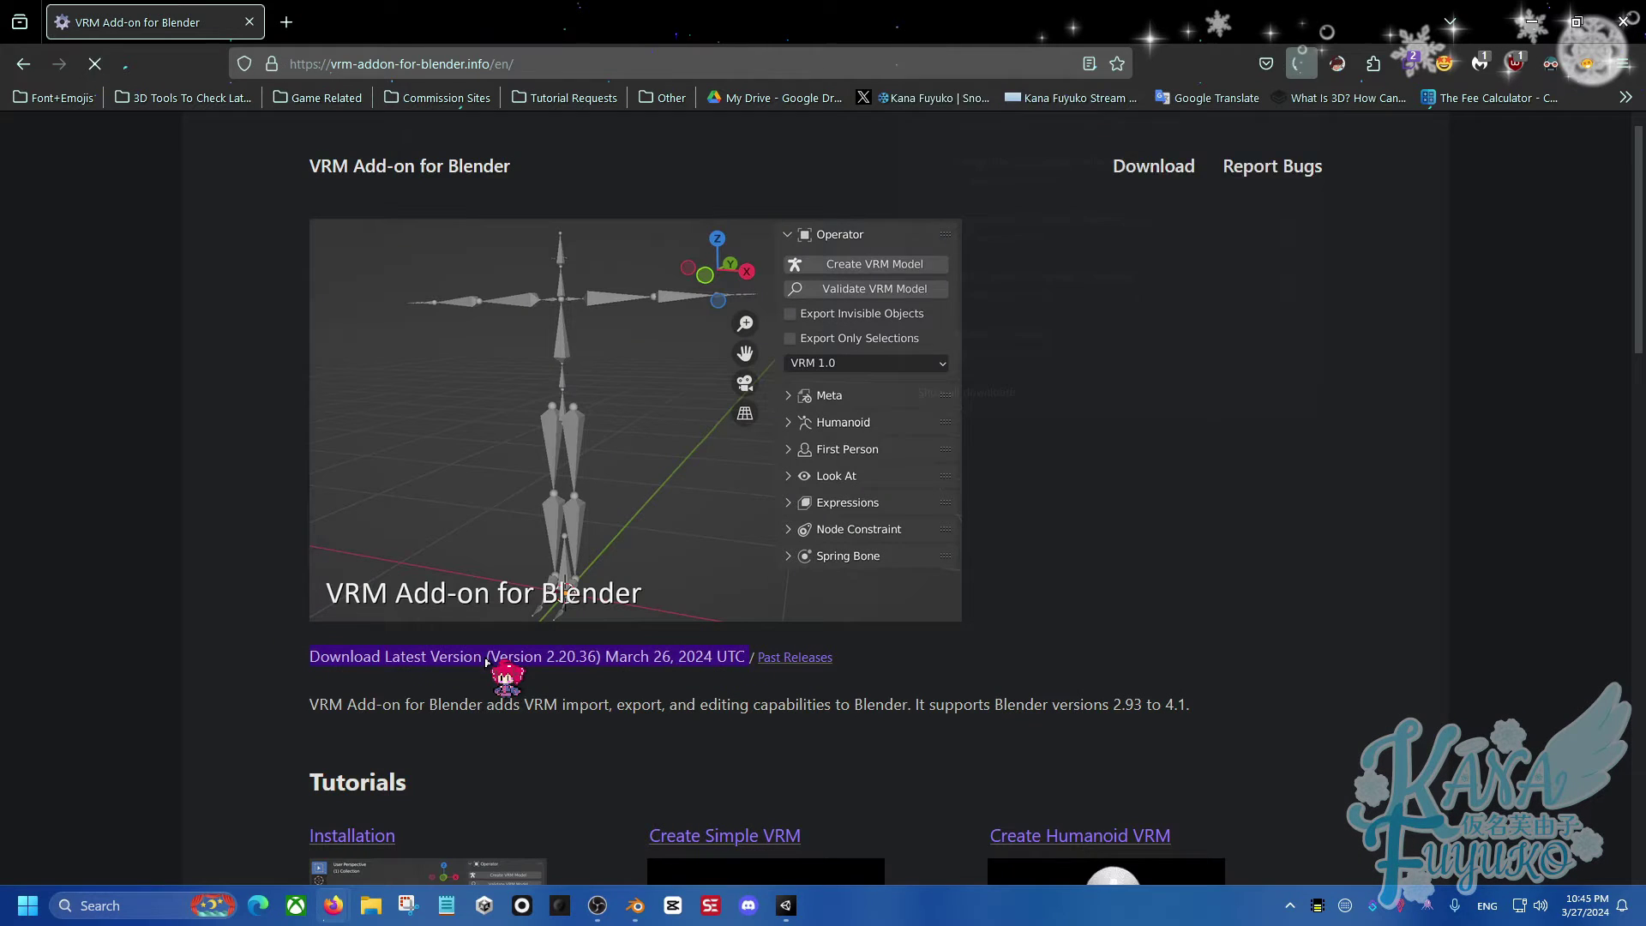
{"action": "scroll", "coordinate": [463, 661], "scroll_direction": "down", "scroll_amount": 3}
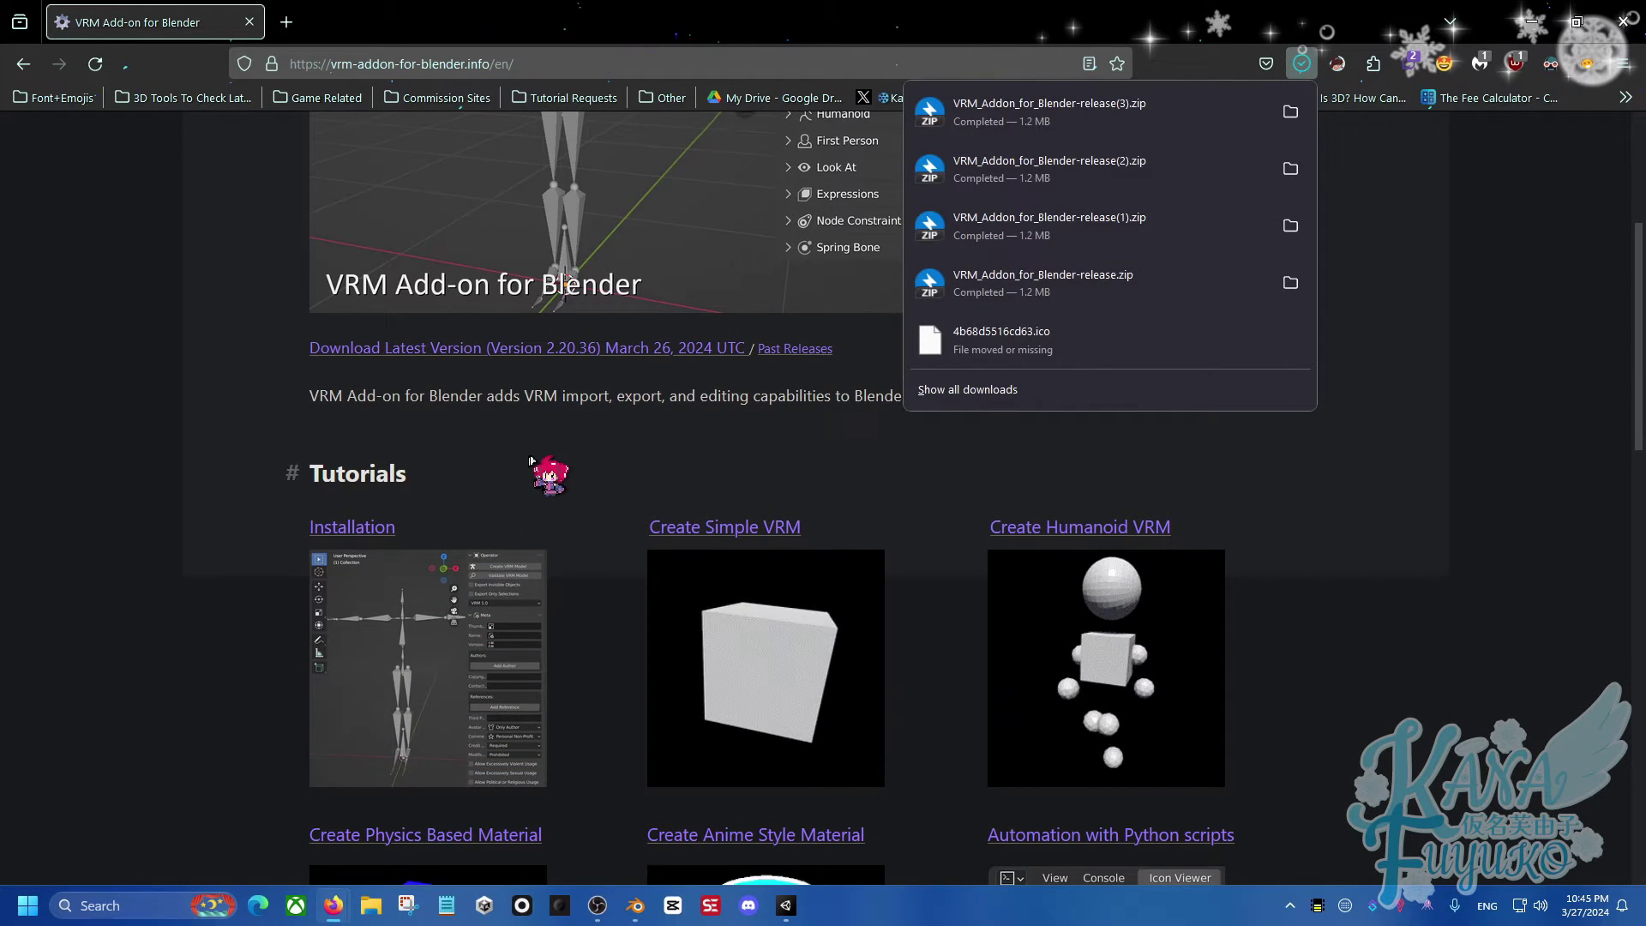
{"action": "scroll", "coordinate": [504, 561], "scroll_direction": "down", "scroll_amount": 2}
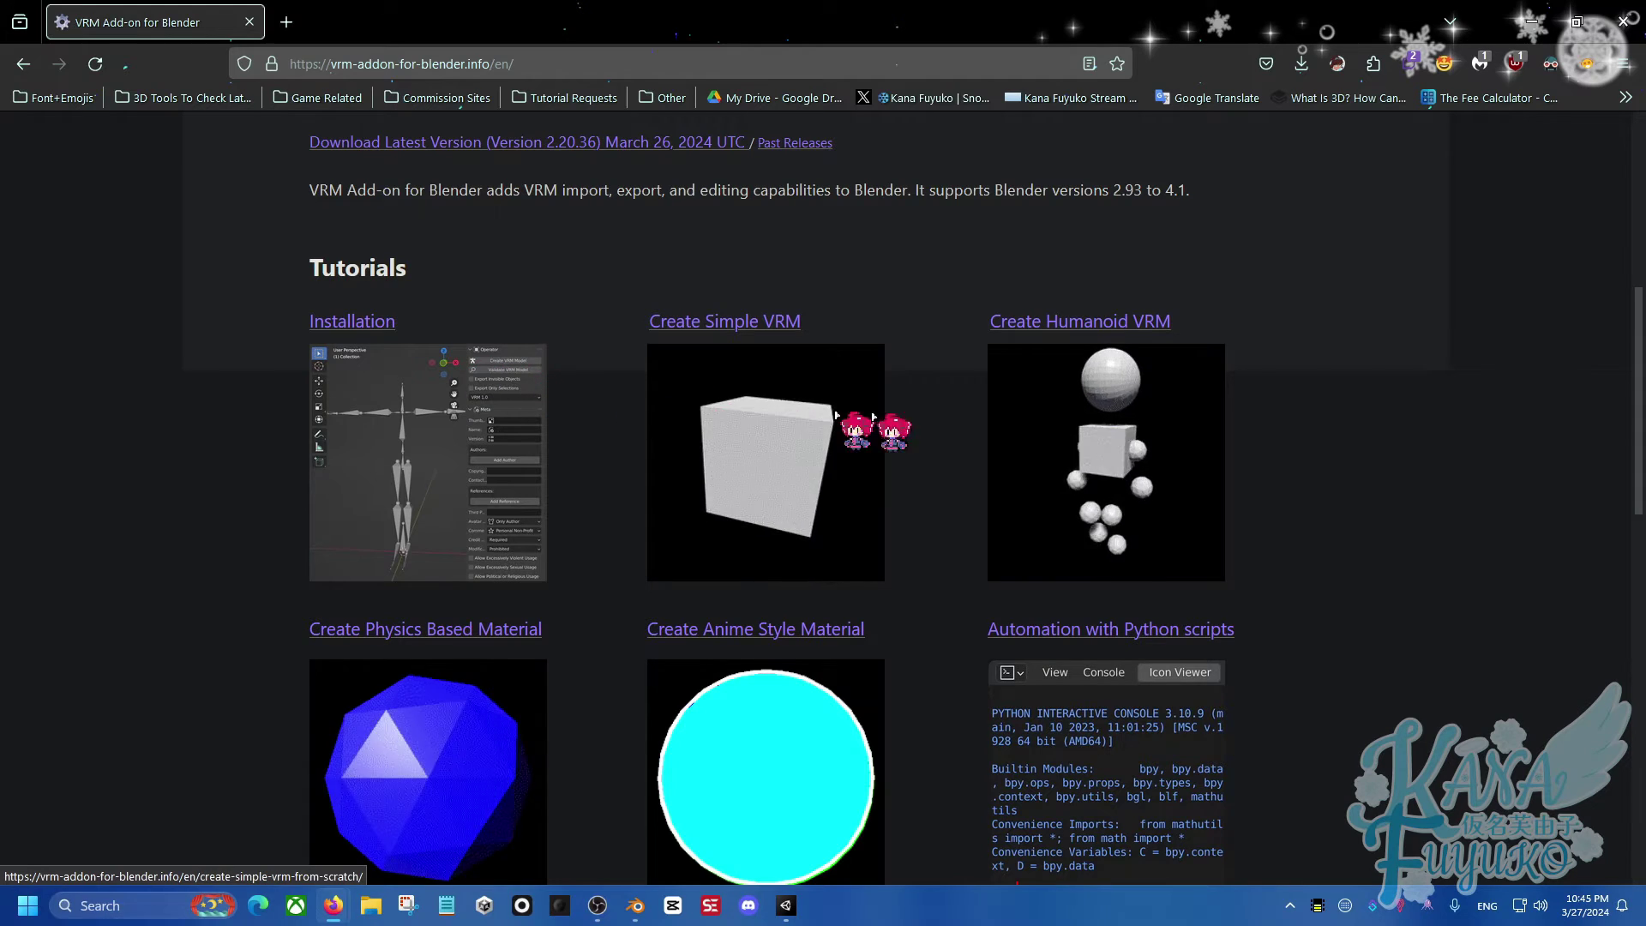
{"action": "scroll", "coordinate": [514, 430], "scroll_direction": "down", "scroll_amount": 1}
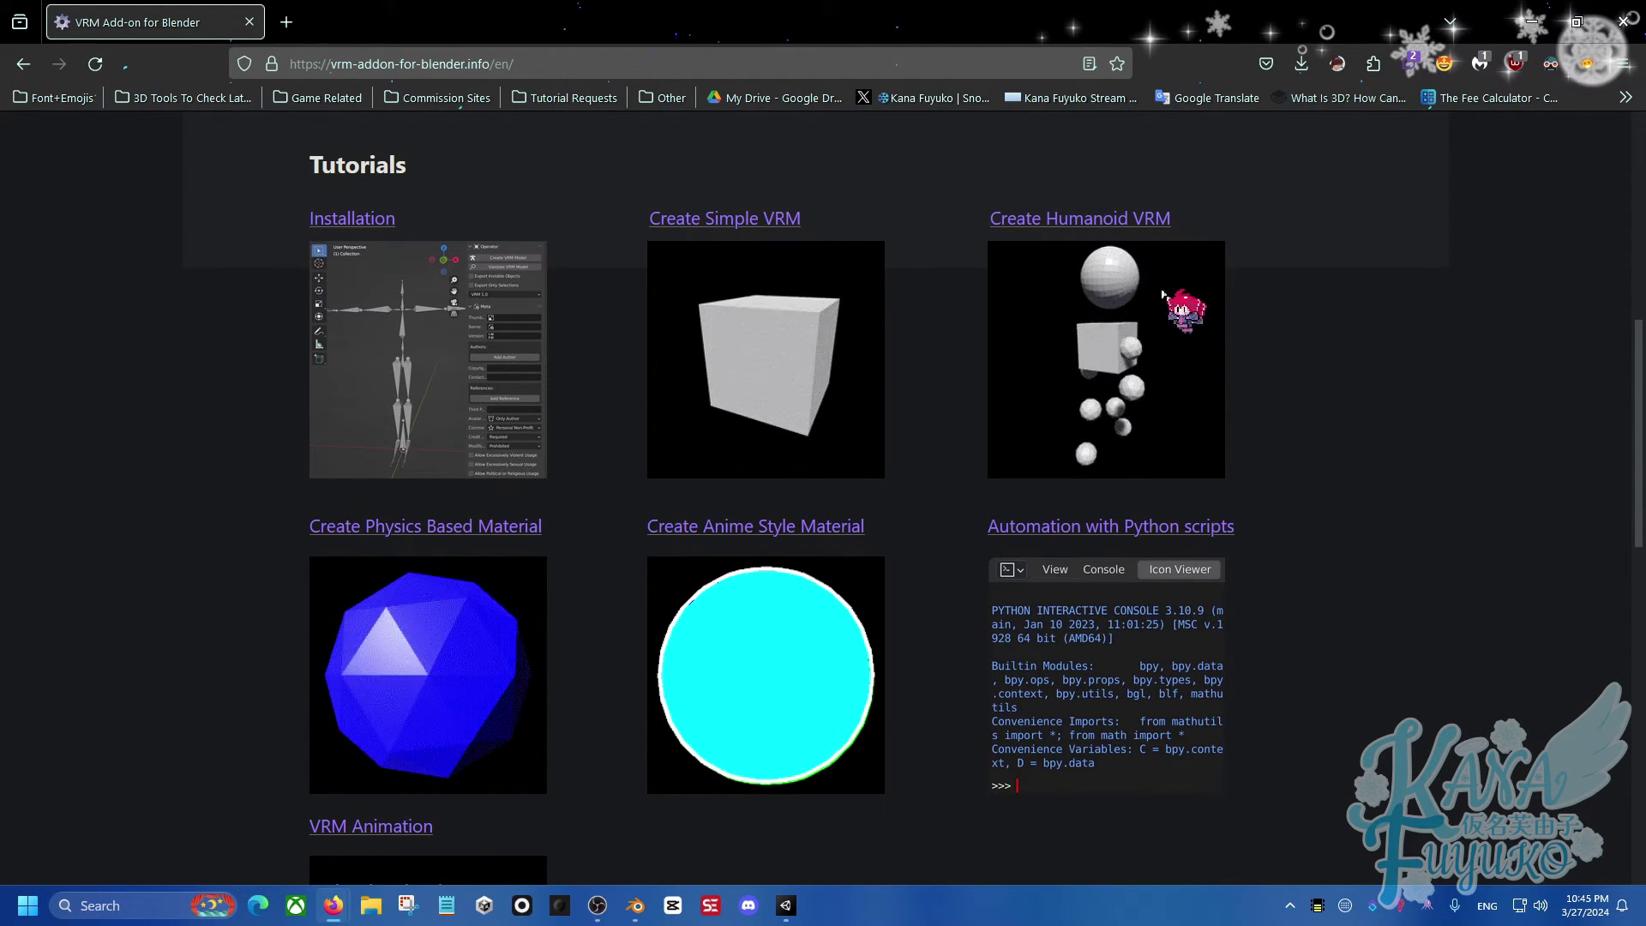
{"action": "scroll", "coordinate": [771, 552], "scroll_direction": "down", "scroll_amount": 2}
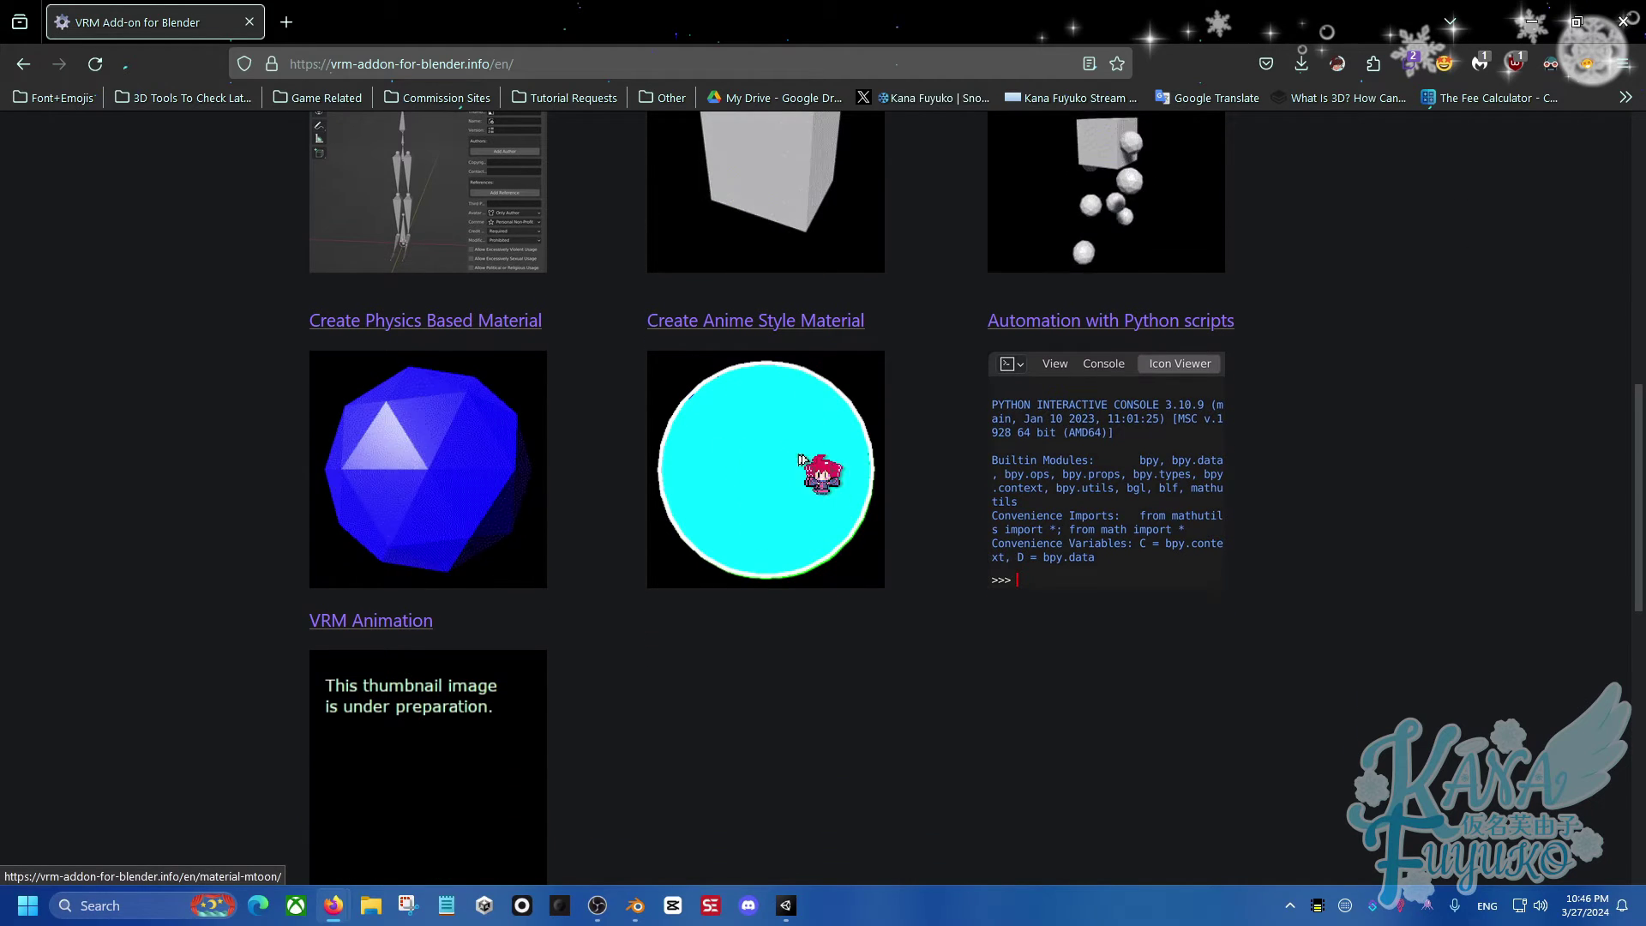
{"action": "scroll", "coordinate": [806, 626], "scroll_direction": "down", "scroll_amount": 3}
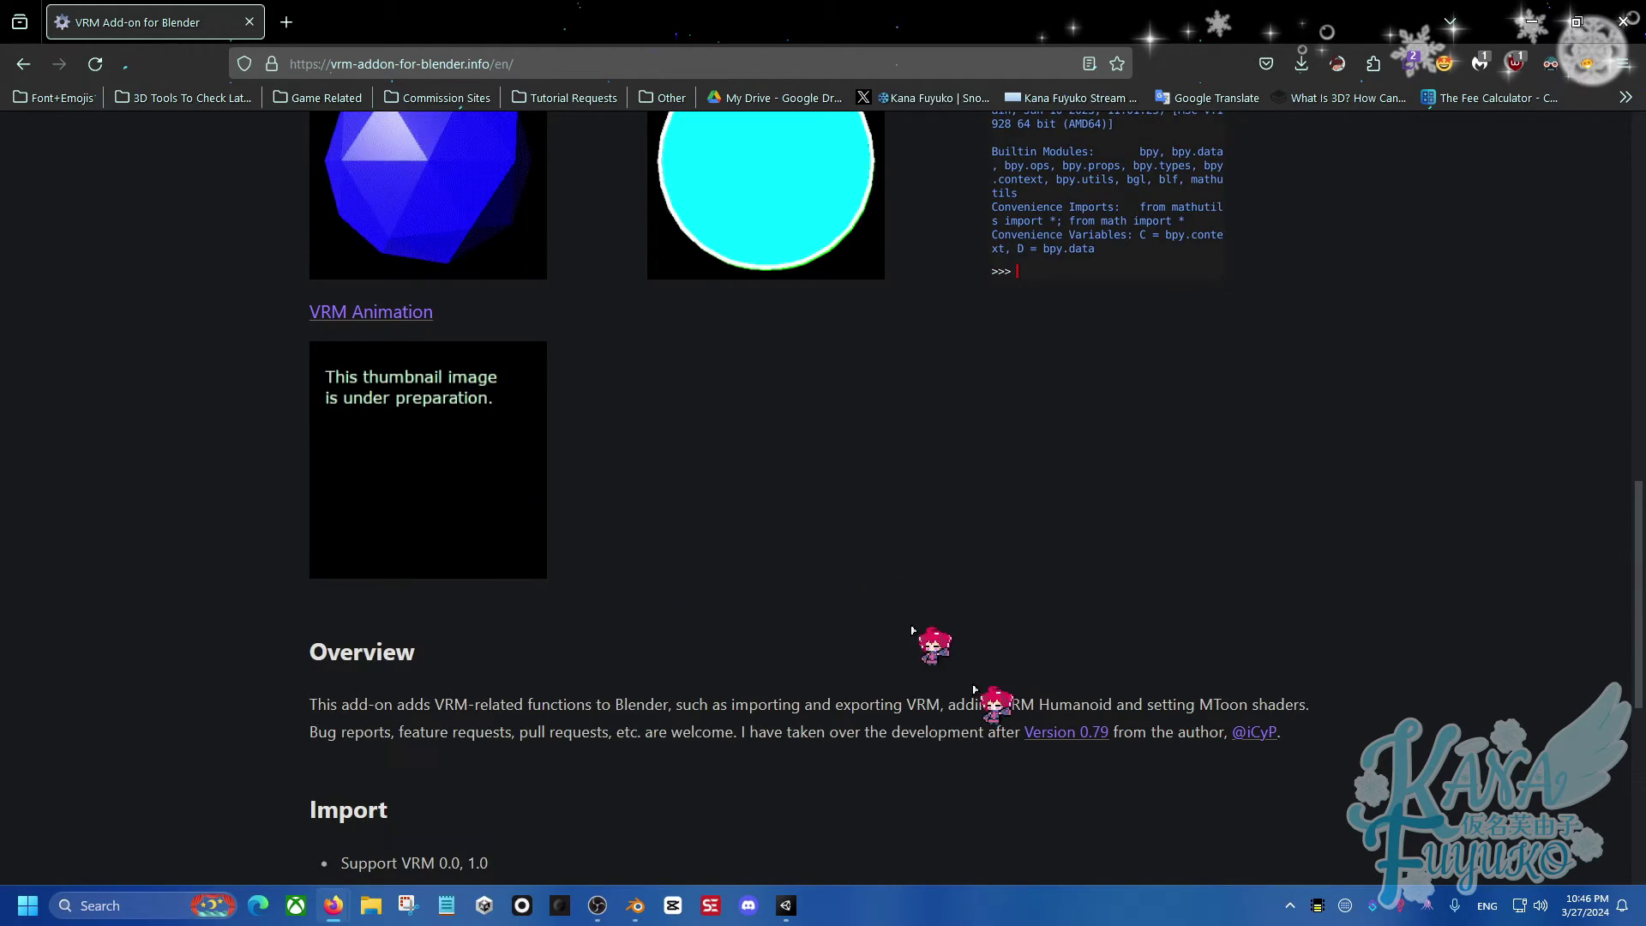
{"action": "scroll", "coordinate": [772, 549], "scroll_direction": "up", "scroll_amount": 3}
{"action": "scroll", "coordinate": [718, 483], "scroll_direction": "up", "scroll_amount": 9}
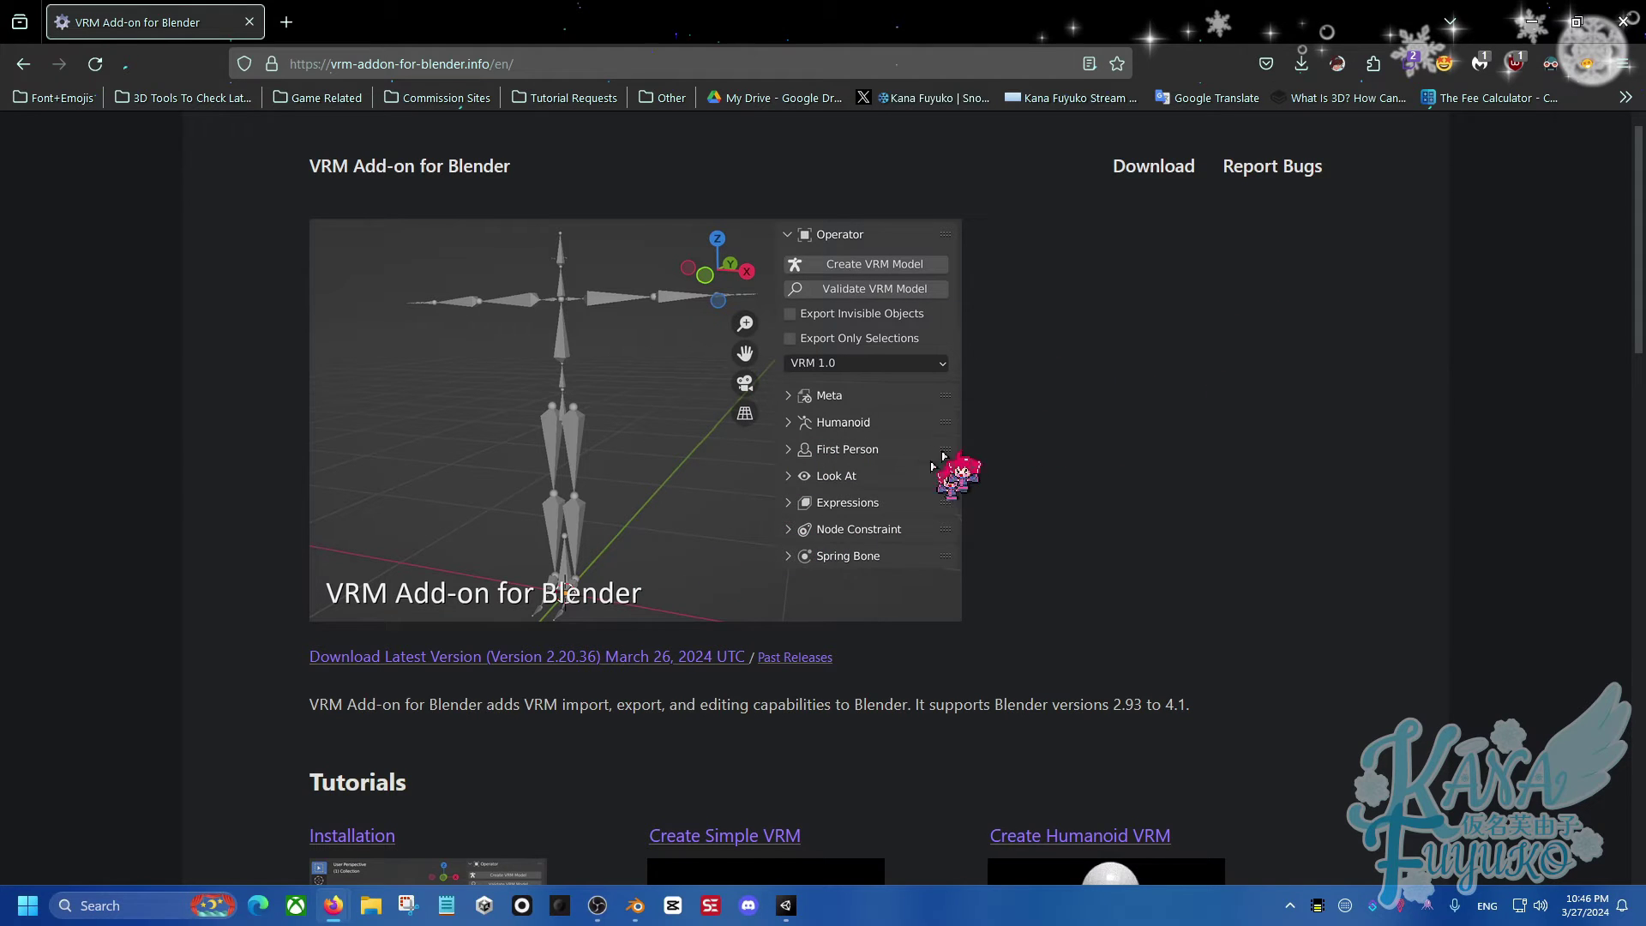
{"action": "left_click", "coordinate": [1532, 22]}
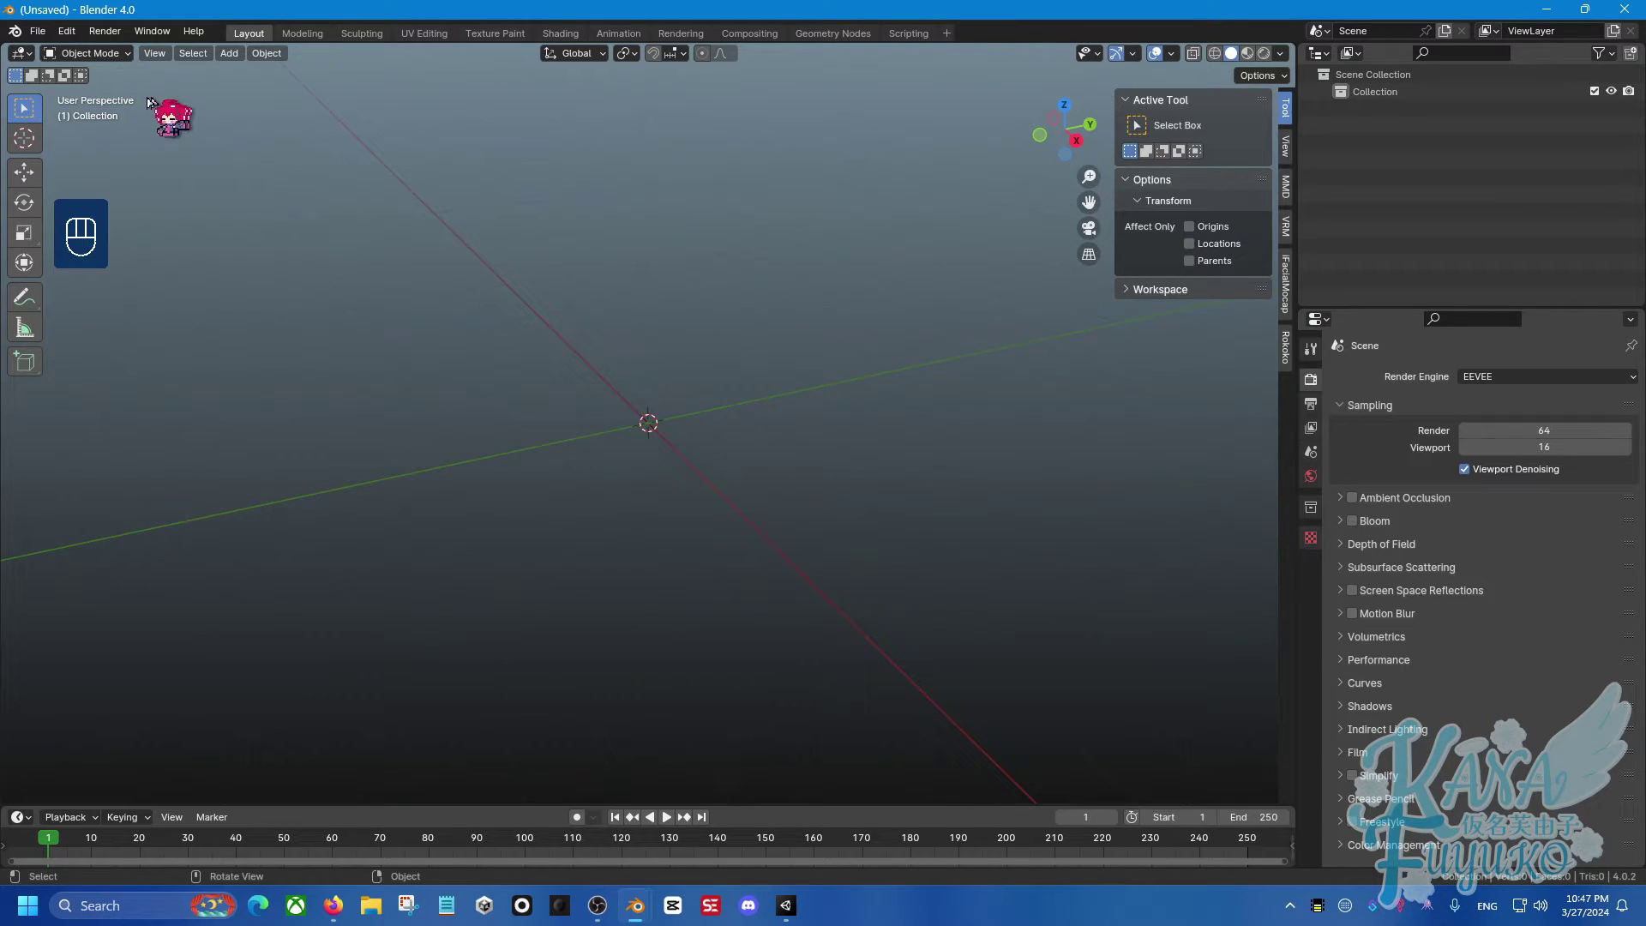
Install VRM_Addon_for_Blender-release.zip from Downloads through Preferences > Add-ons.
{"action": "left_click", "coordinate": [67, 32]}
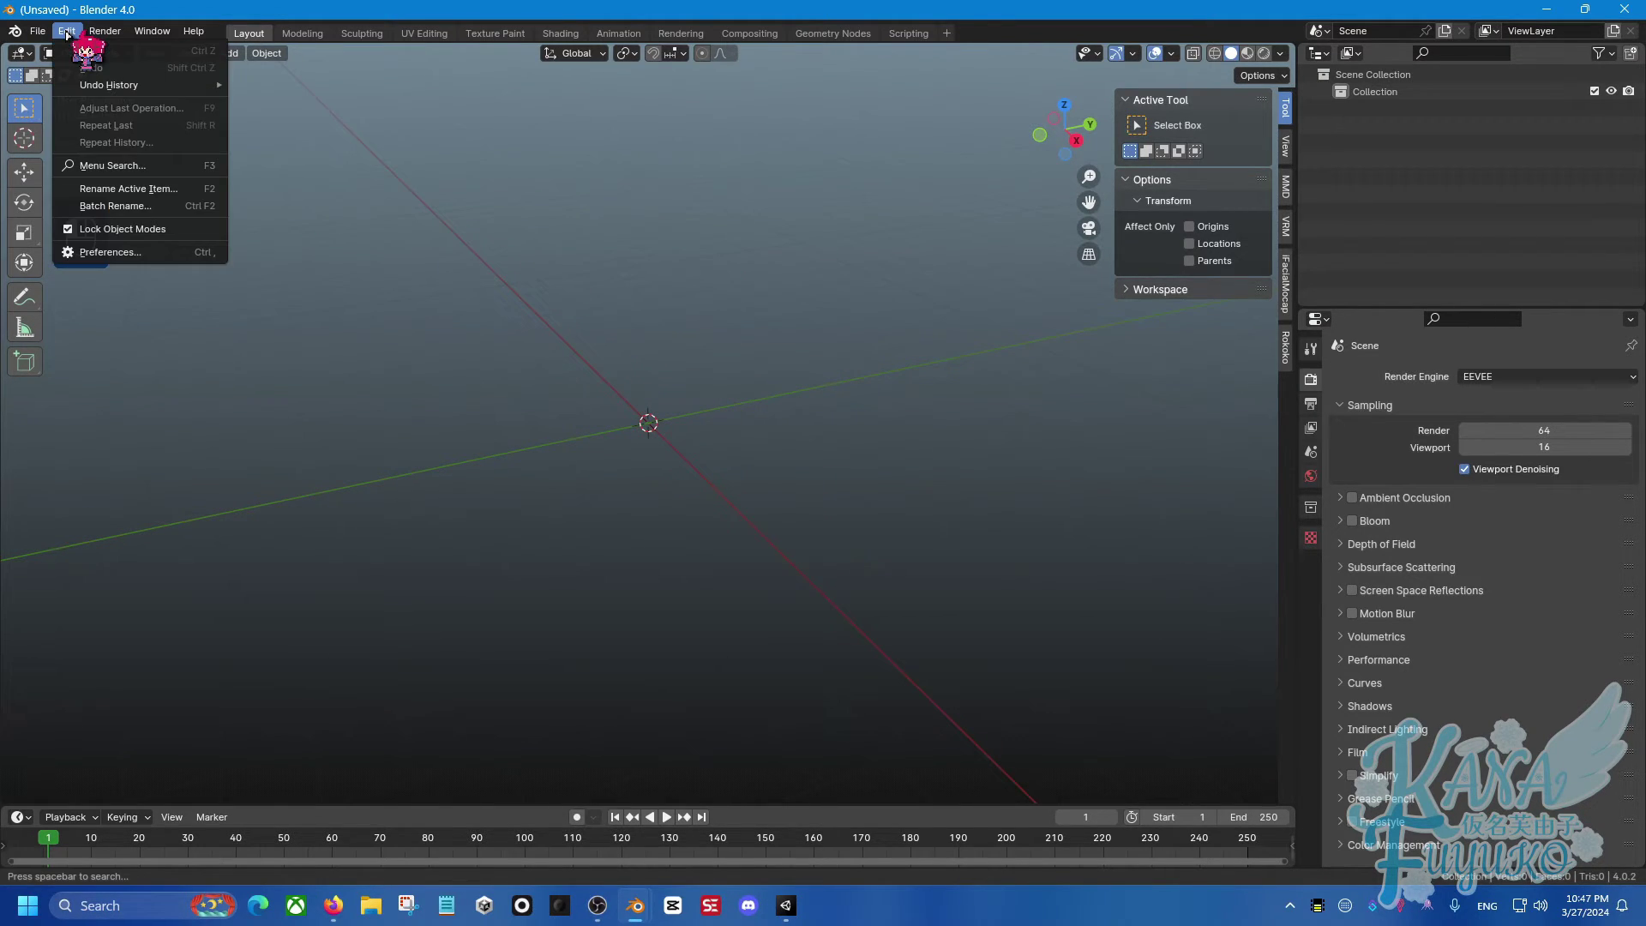
{"action": "left_click", "coordinate": [145, 253]}
{"action": "left_click_drag", "start_coordinate": [251, 36], "coordinate": [570, 253]}
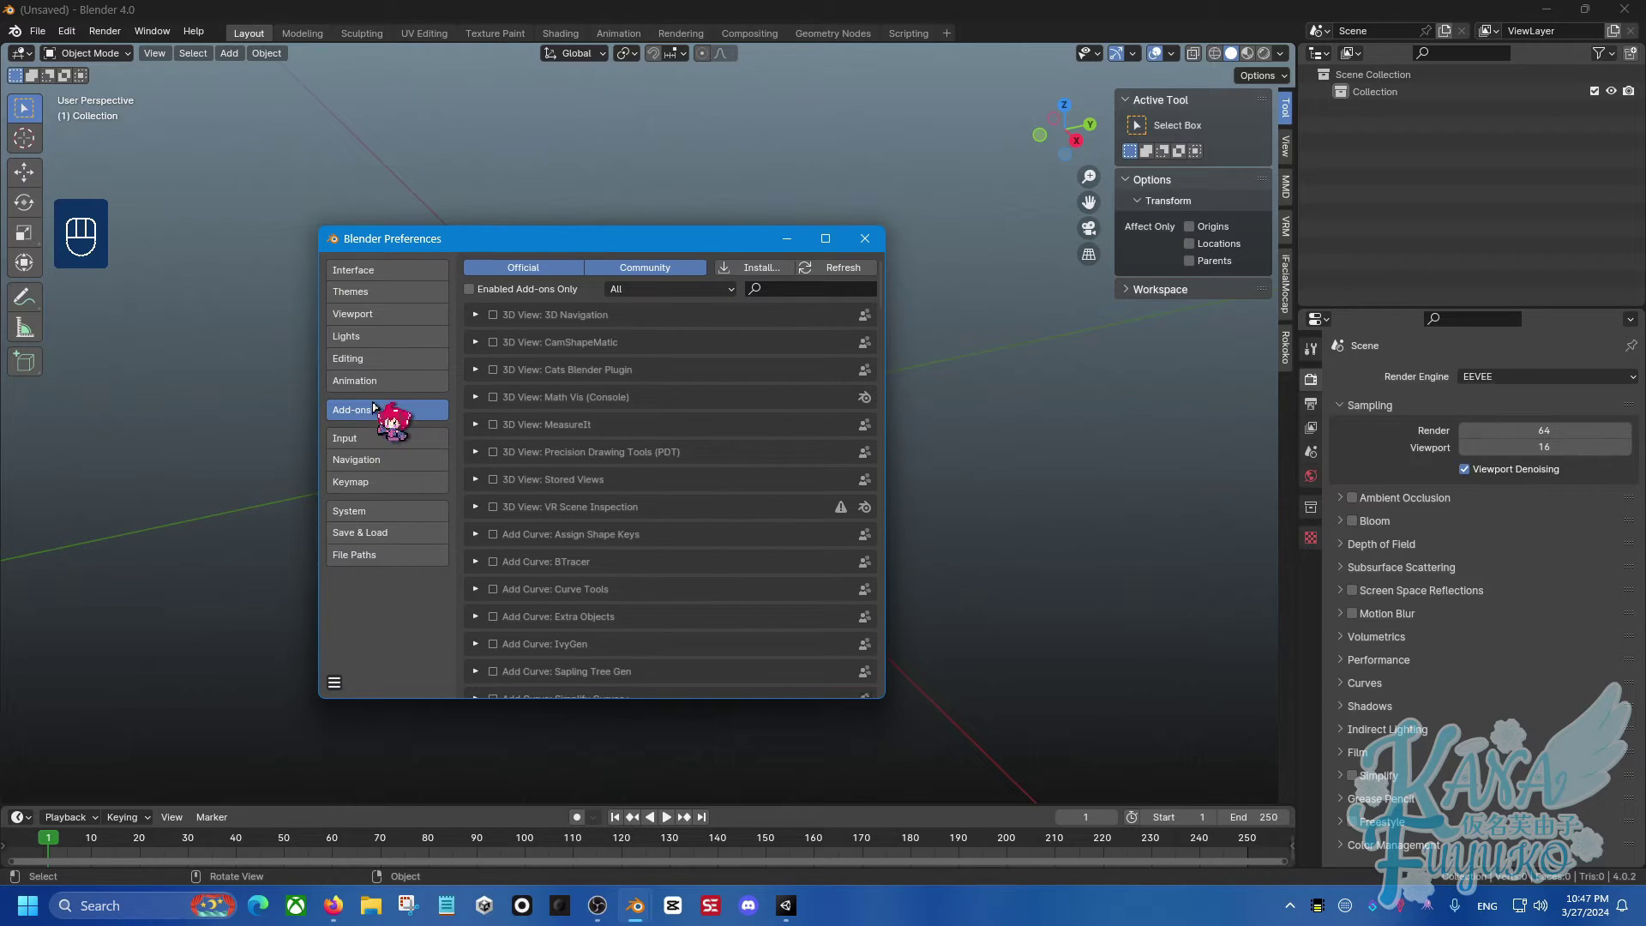
{"action": "left_click", "coordinate": [755, 270]}
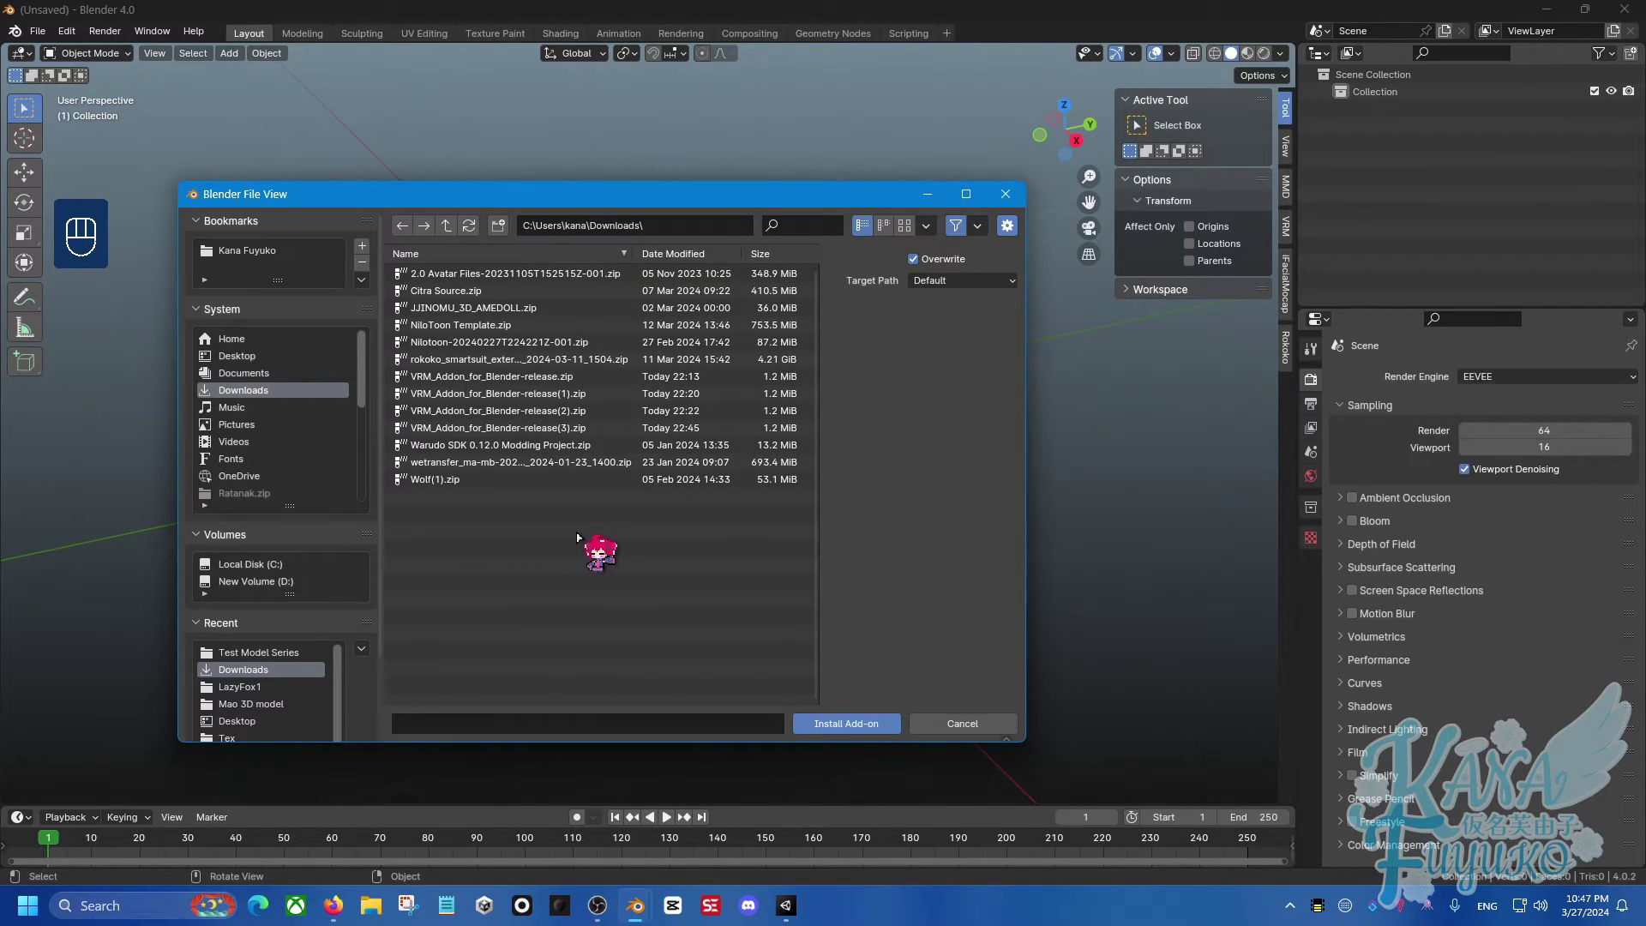
{"action": "left_click", "coordinate": [575, 379]}
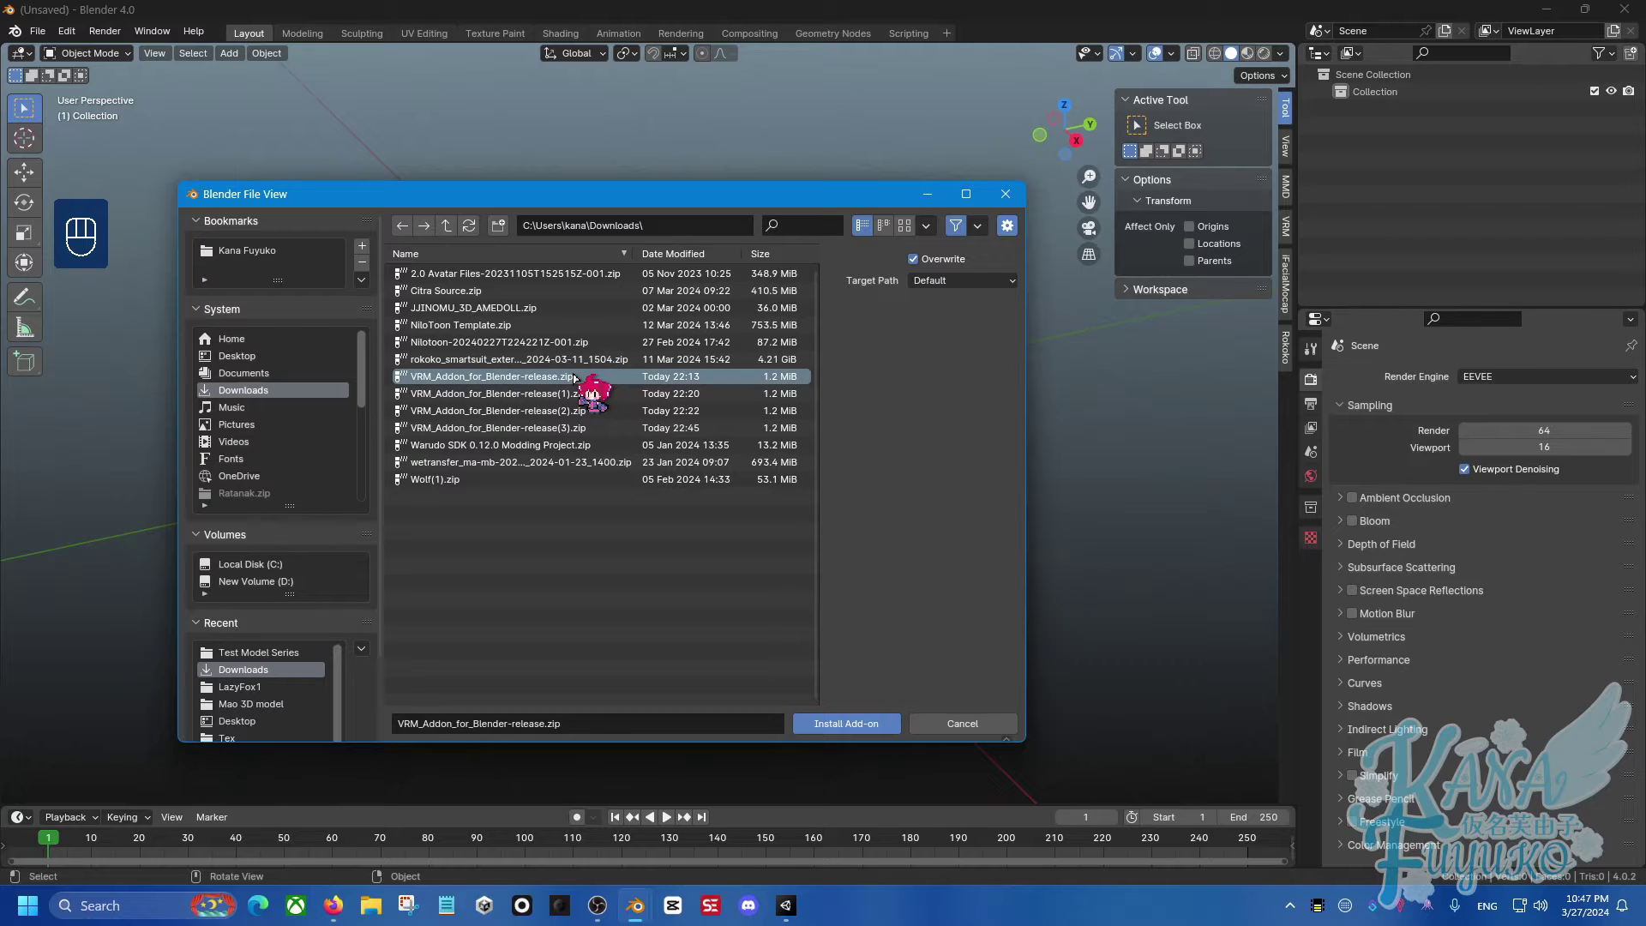
{"action": "left_click", "coordinate": [845, 724]}
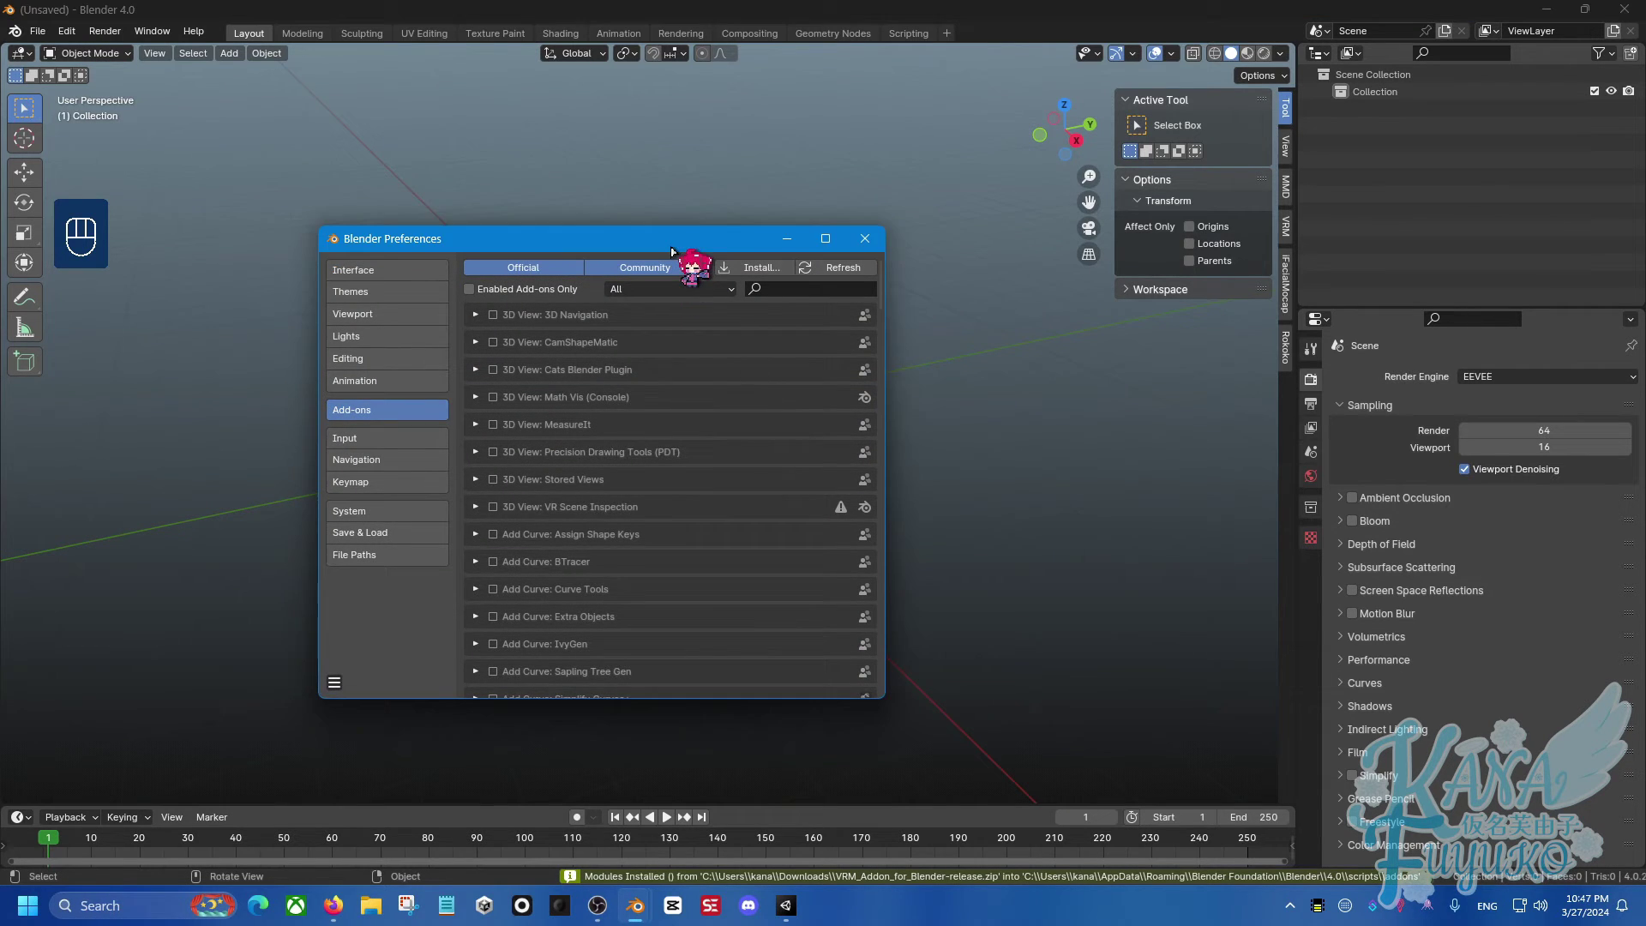
{"action": "left_click_drag", "start_coordinate": [684, 241], "coordinate": [643, 206]}
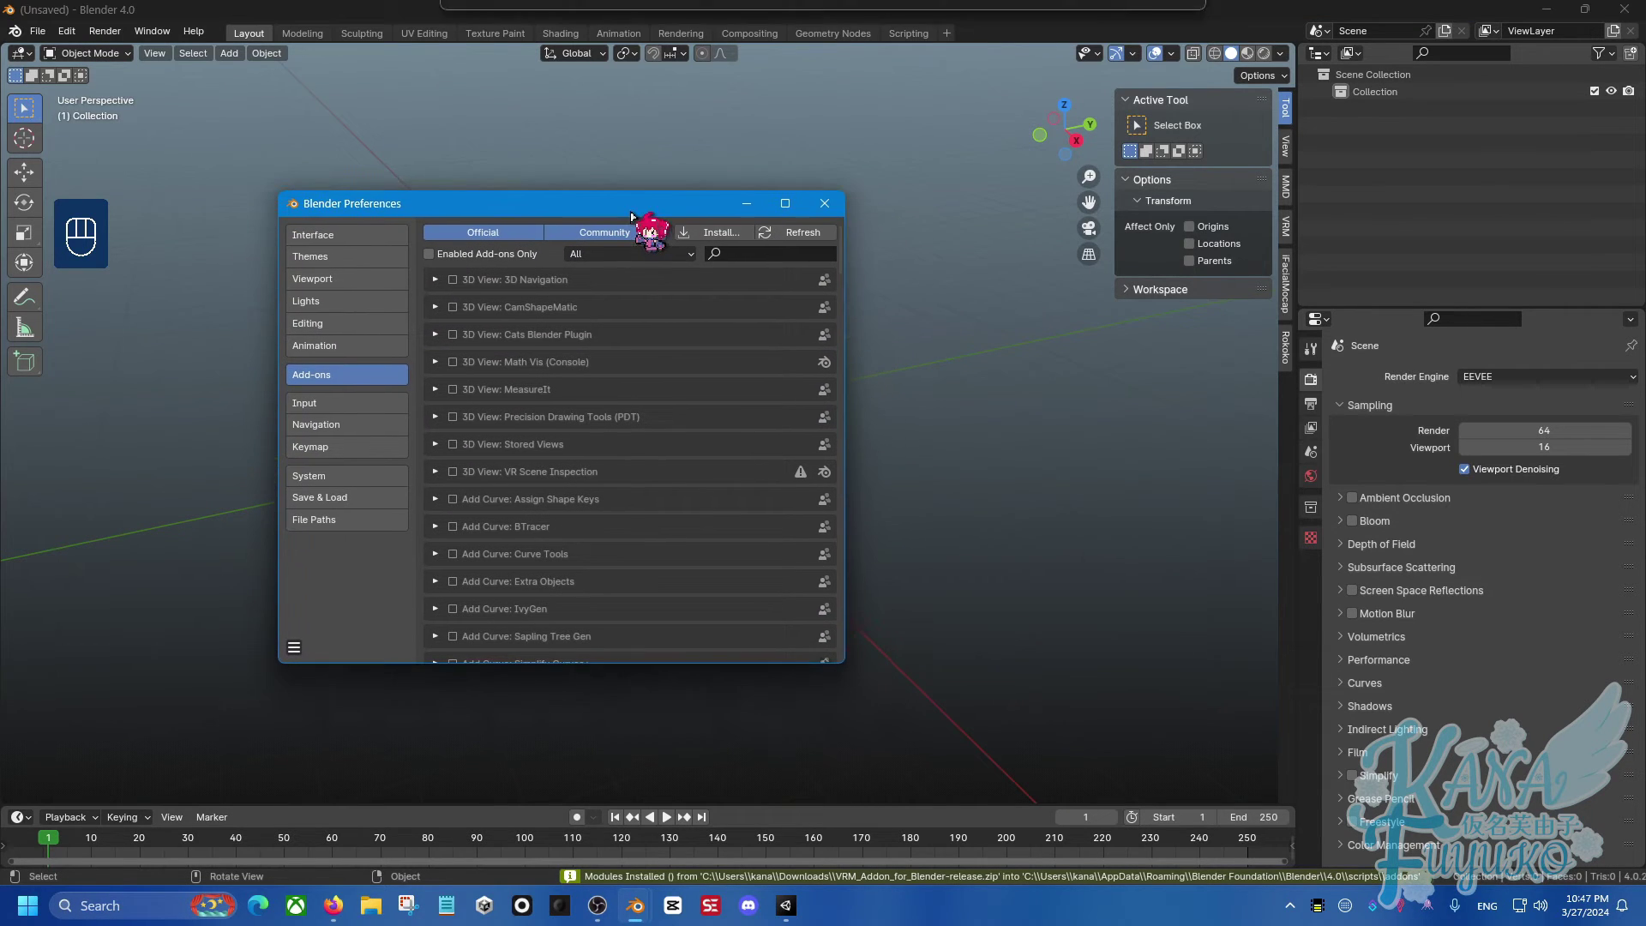
Filter the add-on list for 'VRM' to show Import-Export: VRM format 2.20.23 enabled.
{"action": "left_click", "coordinate": [761, 255]}
{"action": "type", "text": "VRM"}
{"action": "key", "text": "Return"}
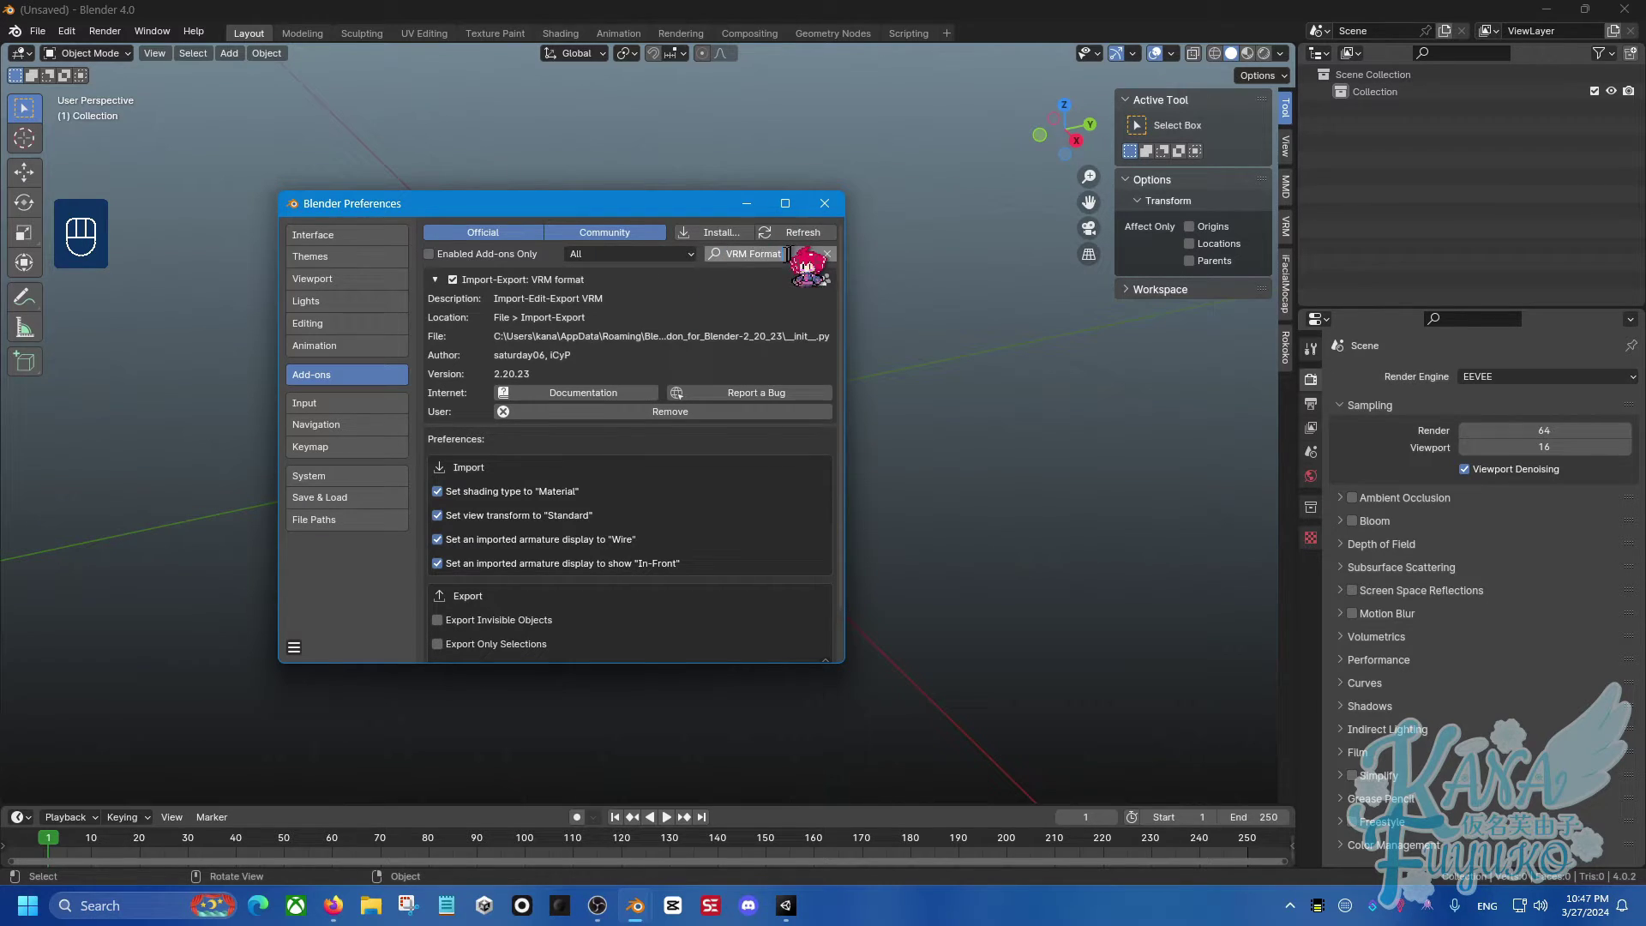
{"action": "left_click_drag", "start_coordinate": [788, 254], "coordinate": [701, 290]}
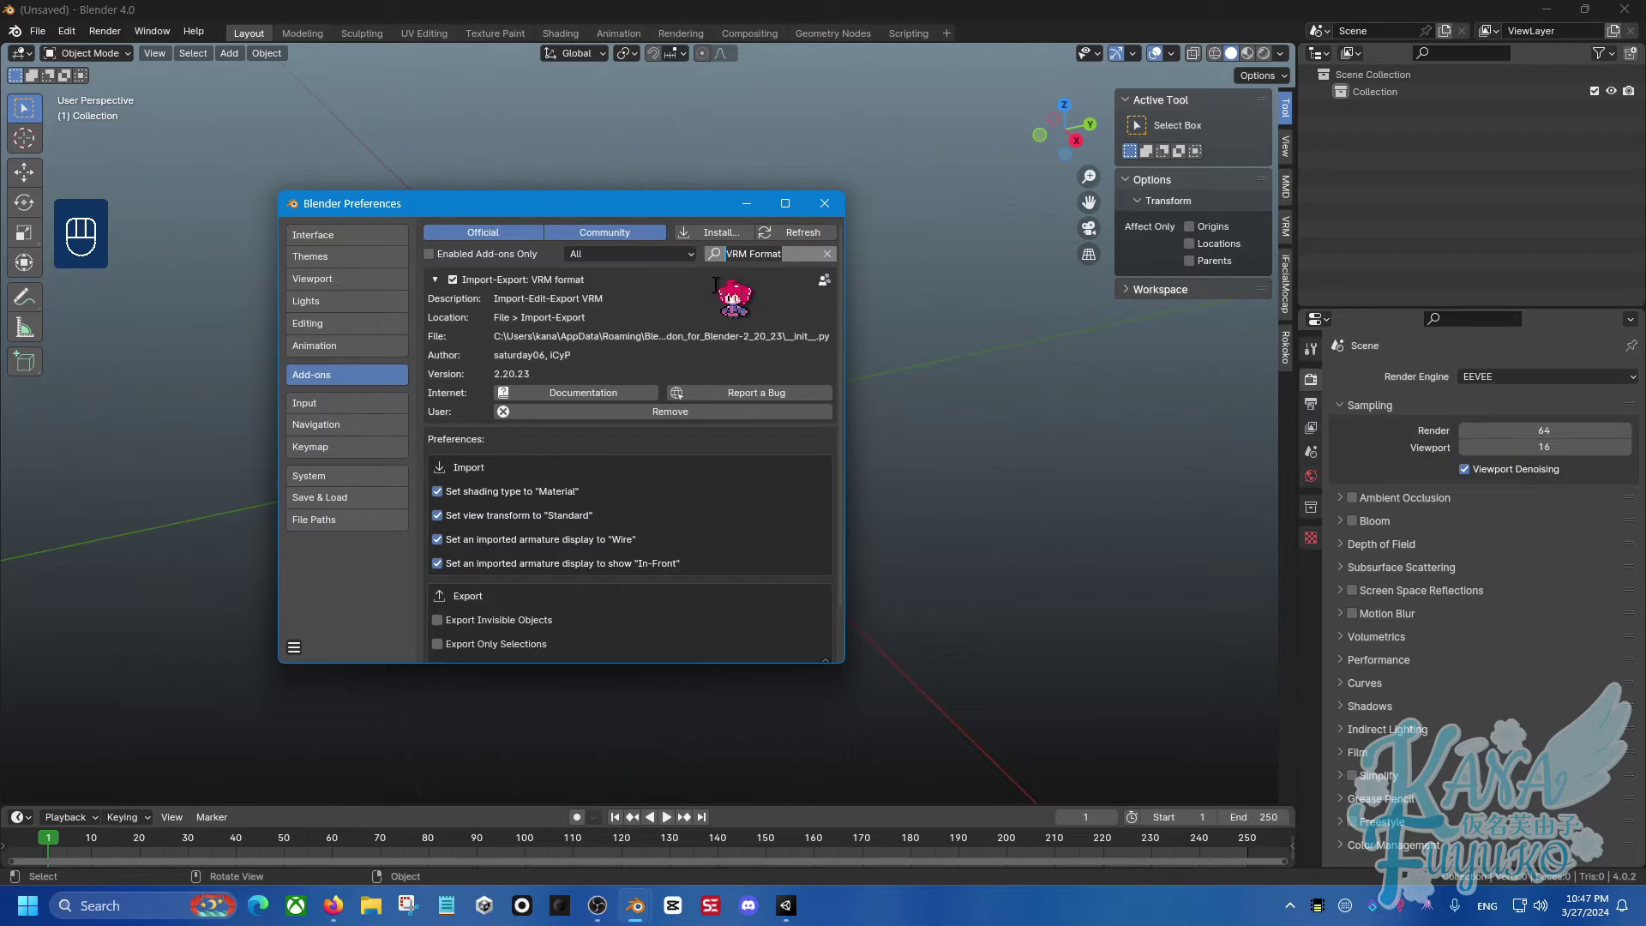
{"action": "left_click", "coordinate": [716, 285]}
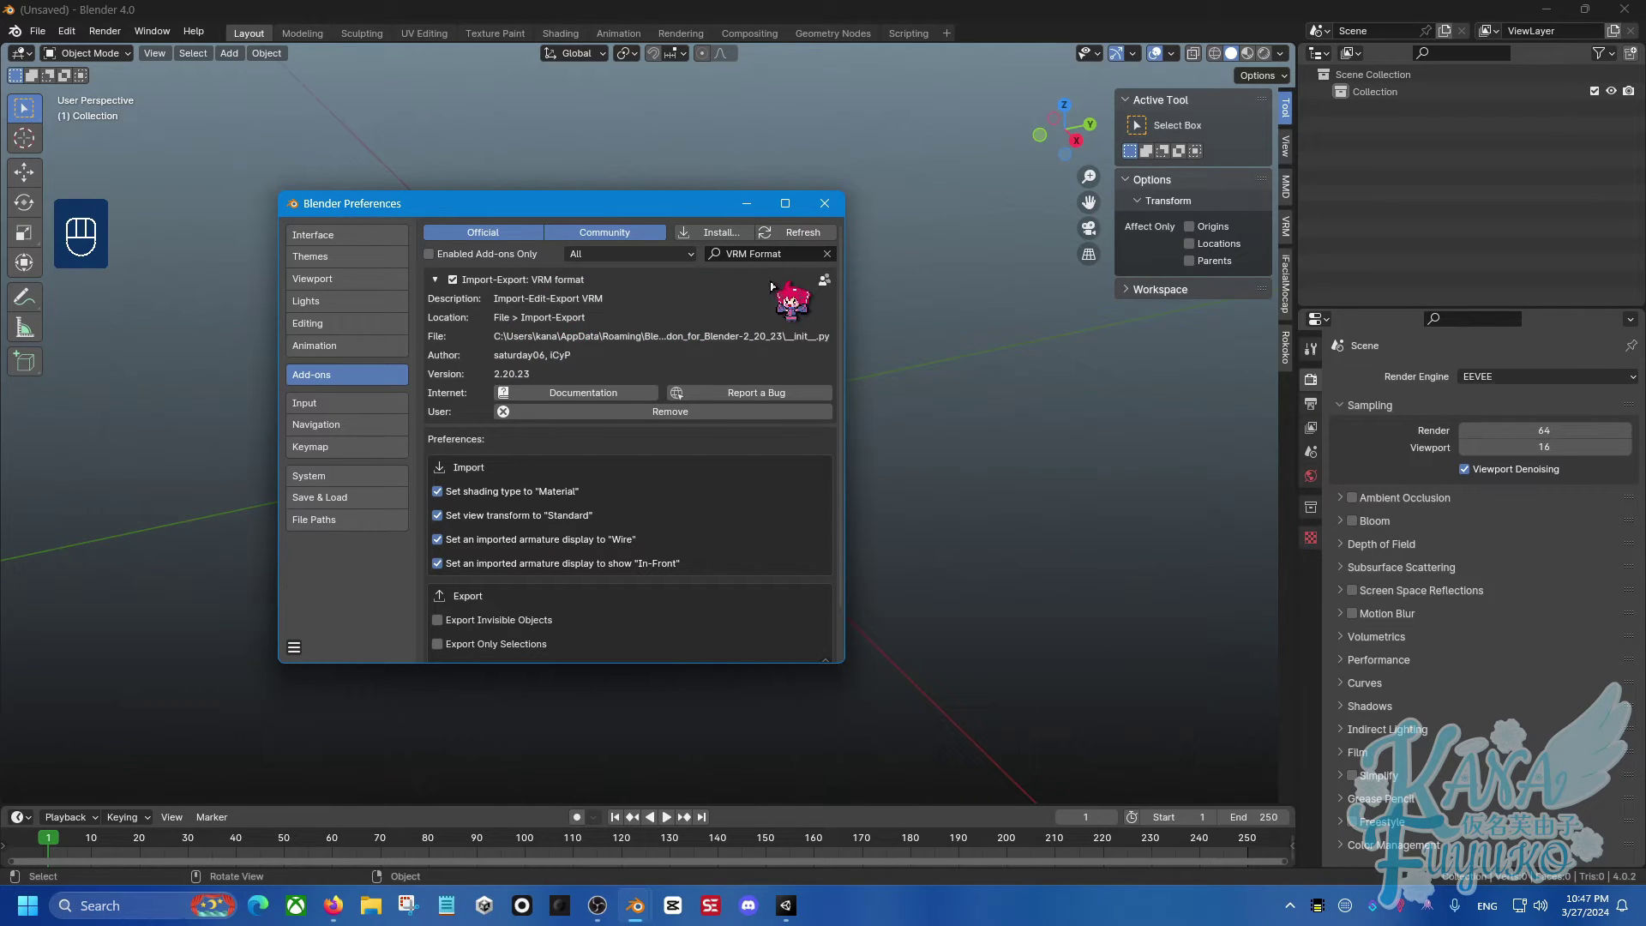
{"action": "left_click", "coordinate": [827, 254]}
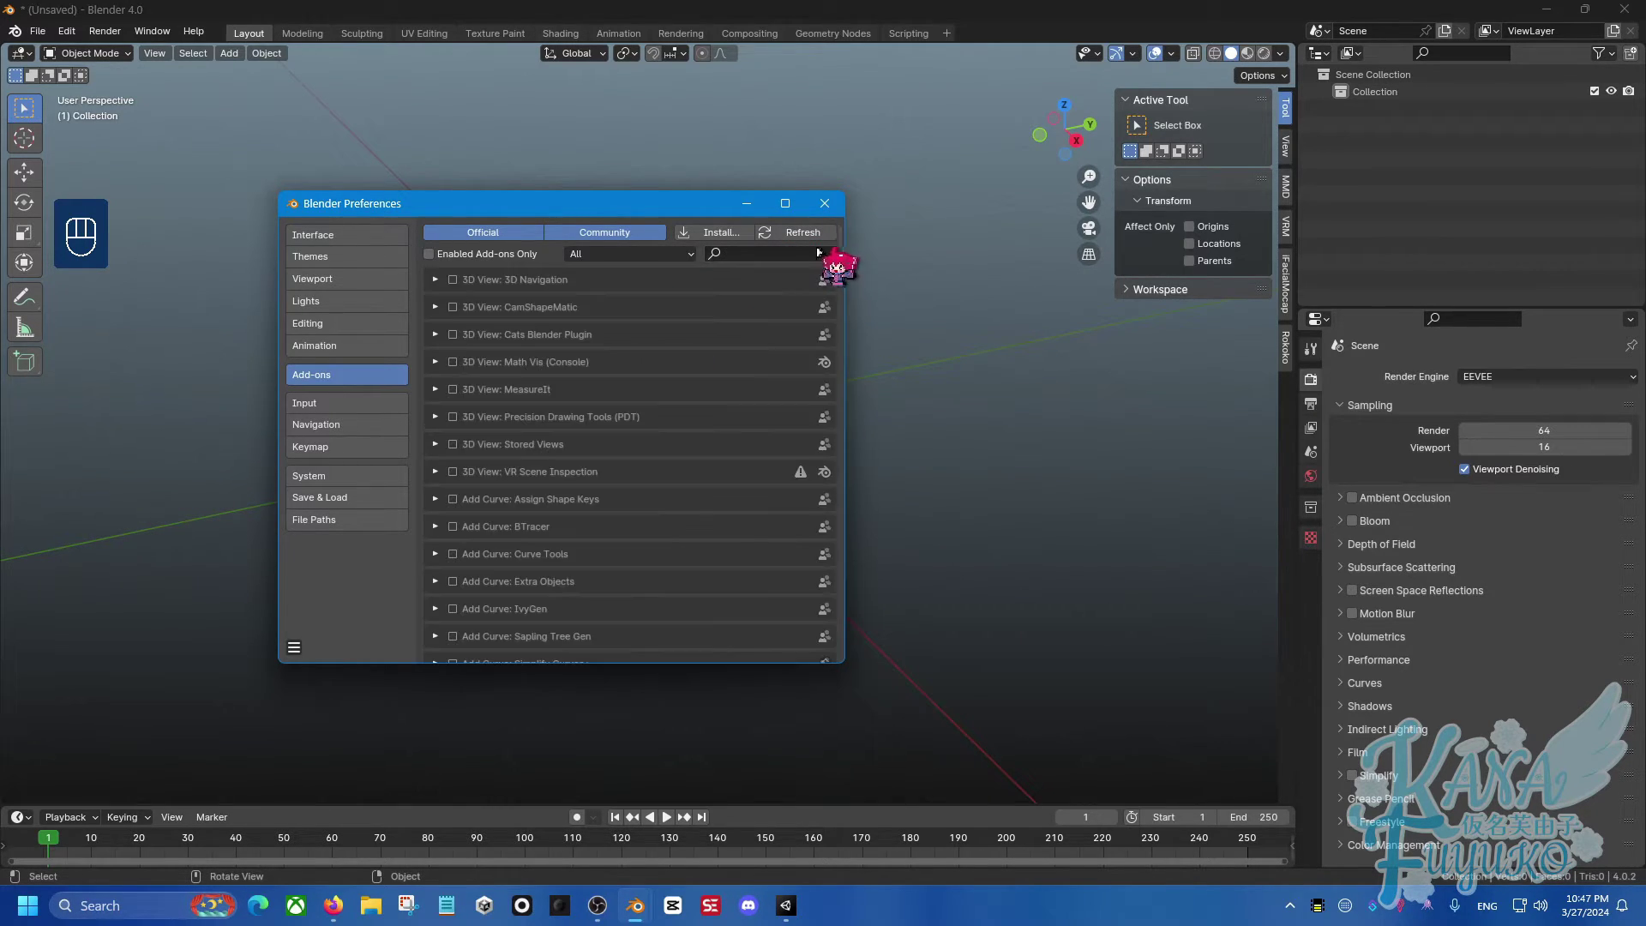
{"action": "left_click", "coordinate": [747, 255]}
{"action": "type", "text": "VRM"}
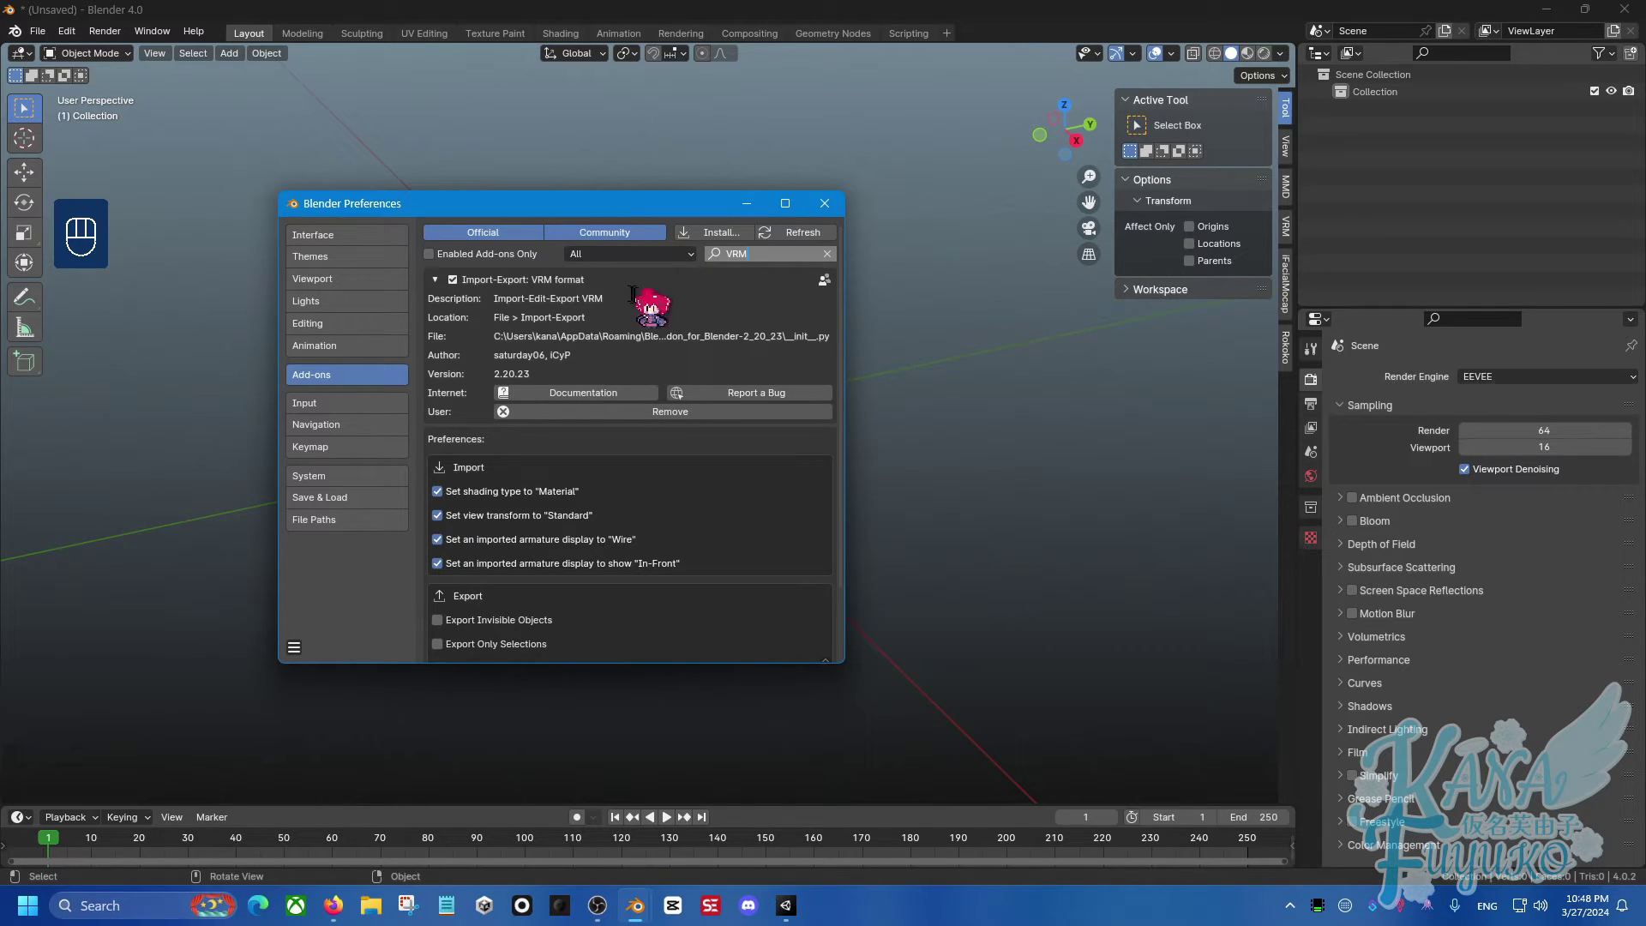
{"action": "key", "text": "Return"}
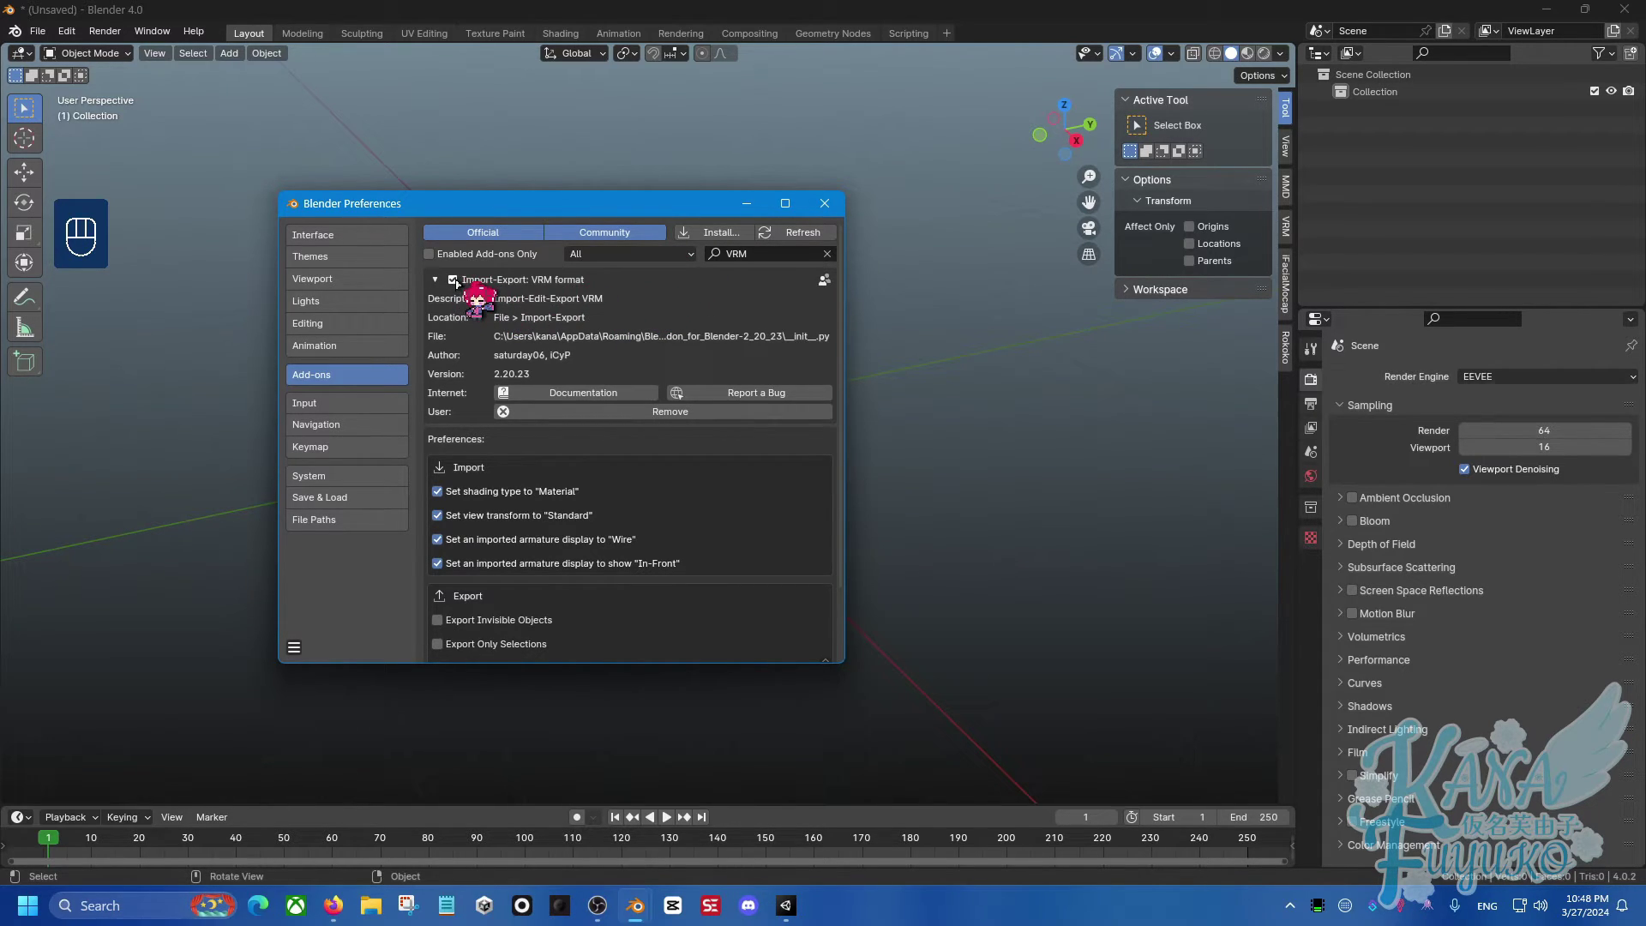
Open the preferences save options and move the Preferences window up and left.
{"action": "left_click", "coordinate": [294, 649]}
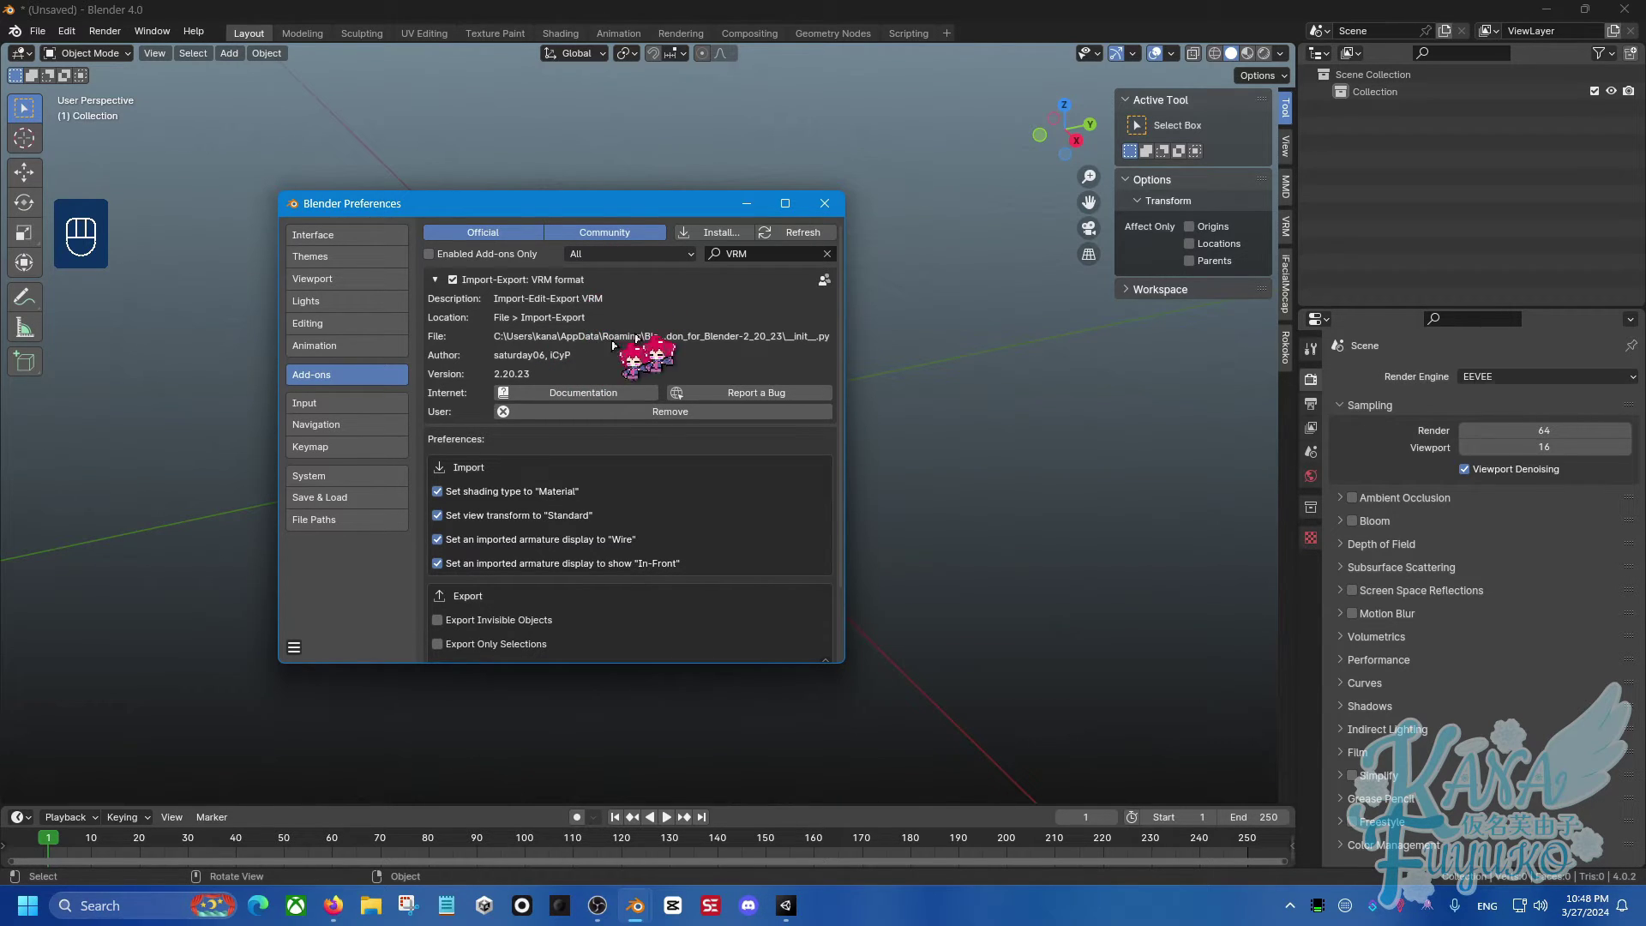
{"action": "left_click", "coordinate": [958, 436]}
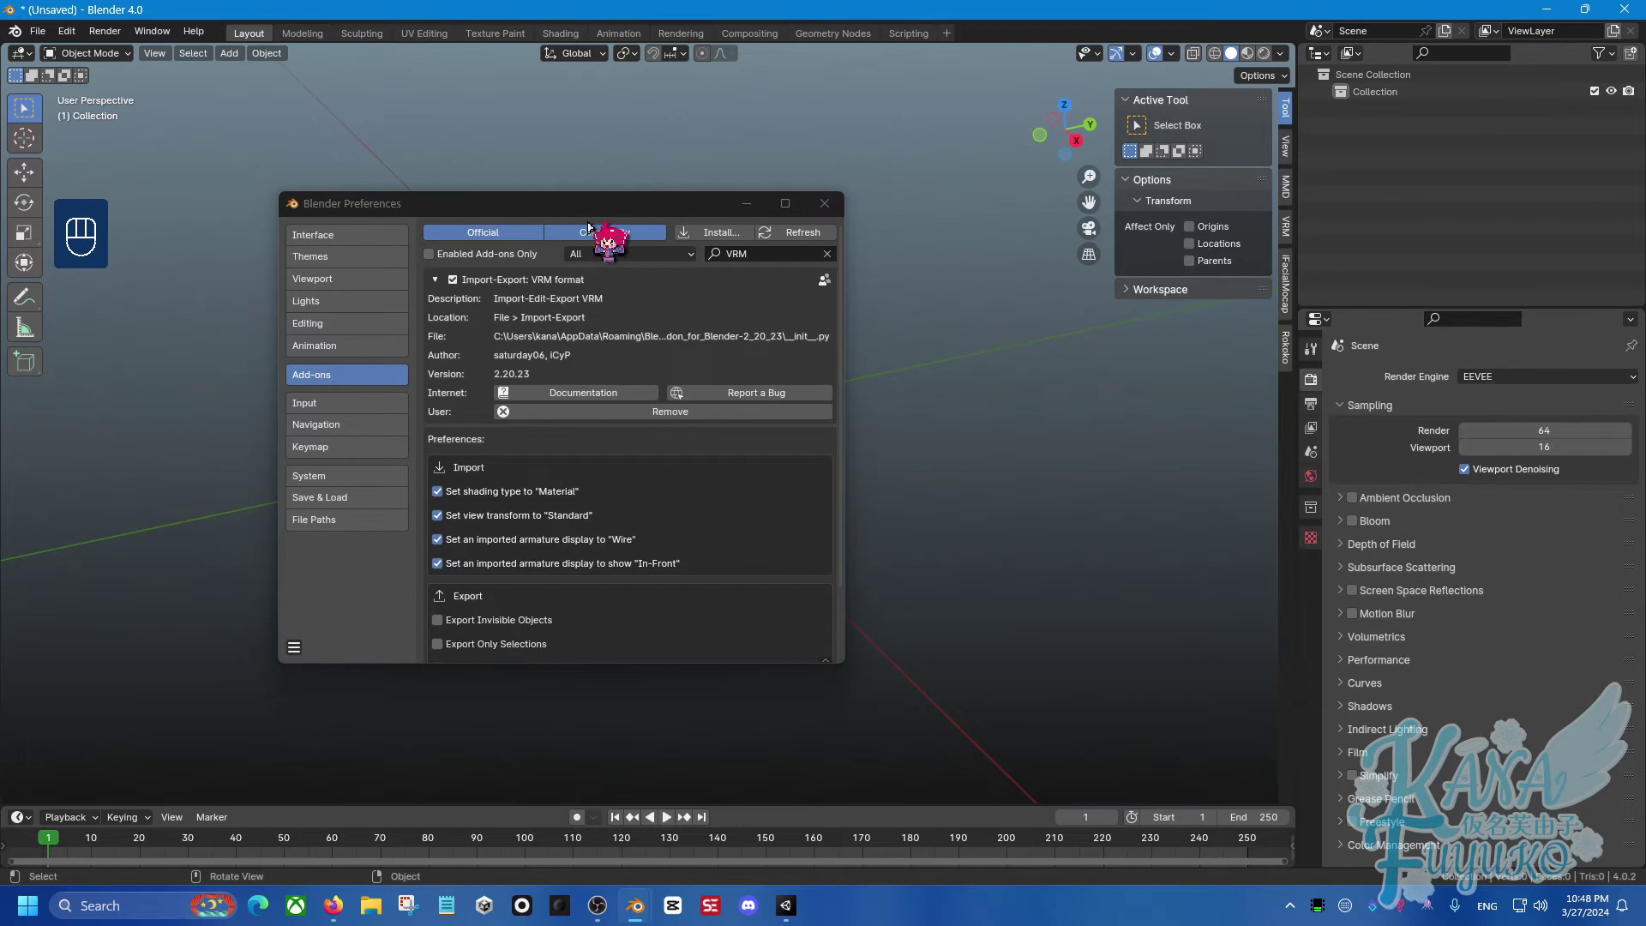
{"action": "left_click_drag", "start_coordinate": [549, 206], "coordinate": [509, 196]}
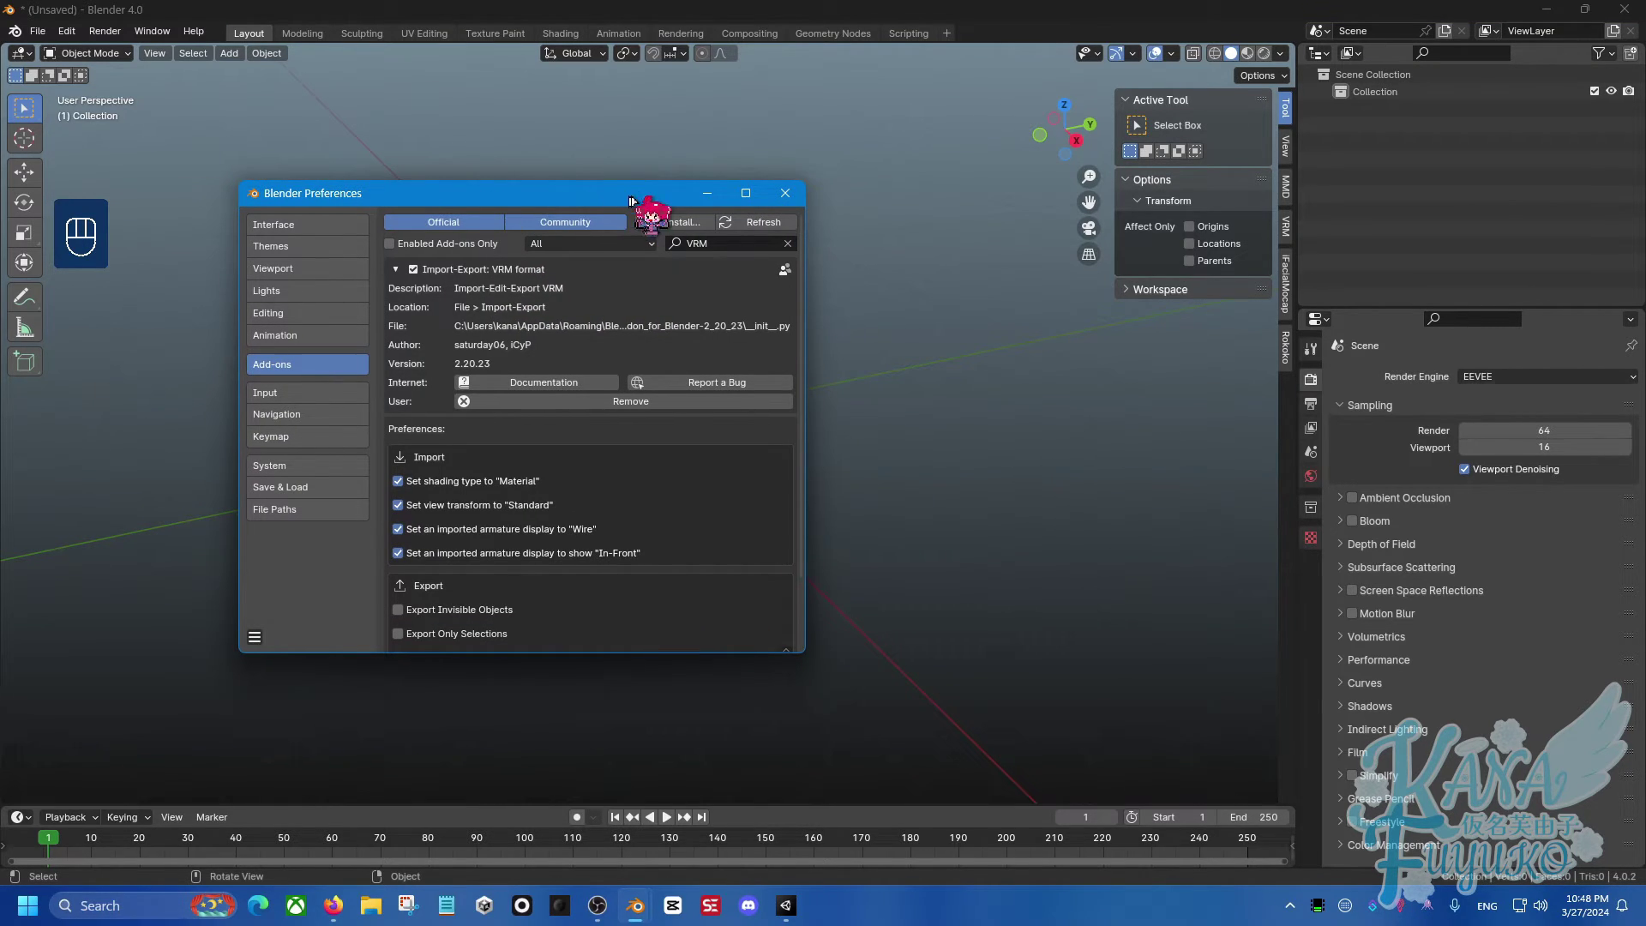
Close Preferences and import Test-Chan.vrm from D:\Test Model Series as VRM.
{"action": "left_click", "coordinate": [784, 194]}
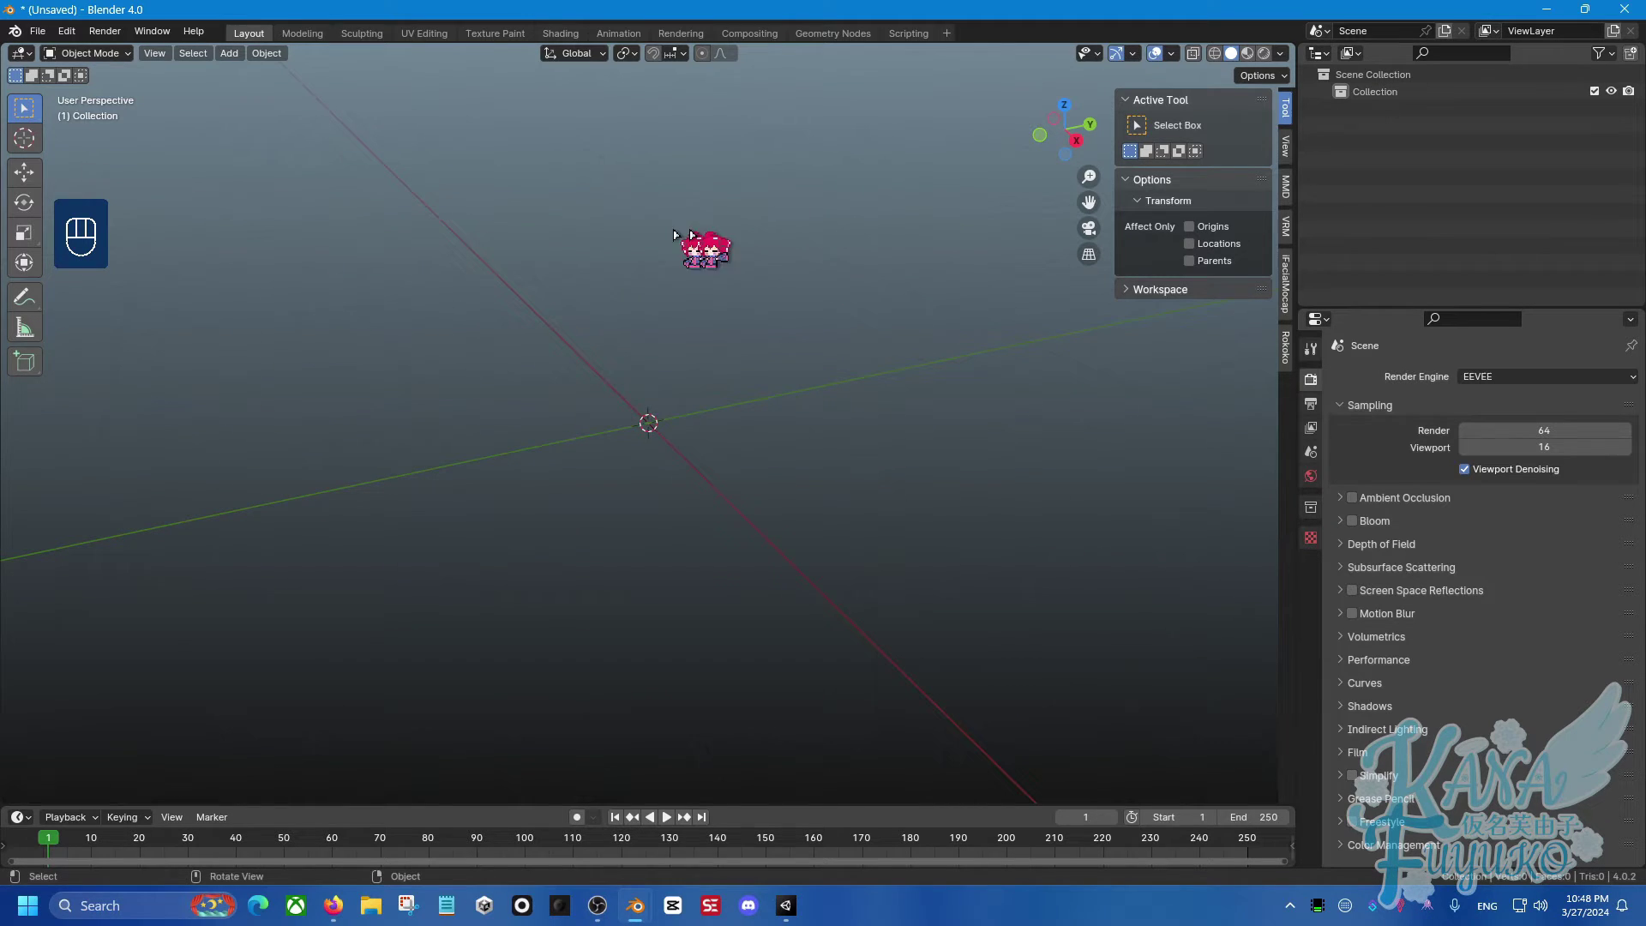
{"action": "left_click", "coordinate": [38, 31]}
{"action": "mouse_move", "coordinate": [94, 275]}
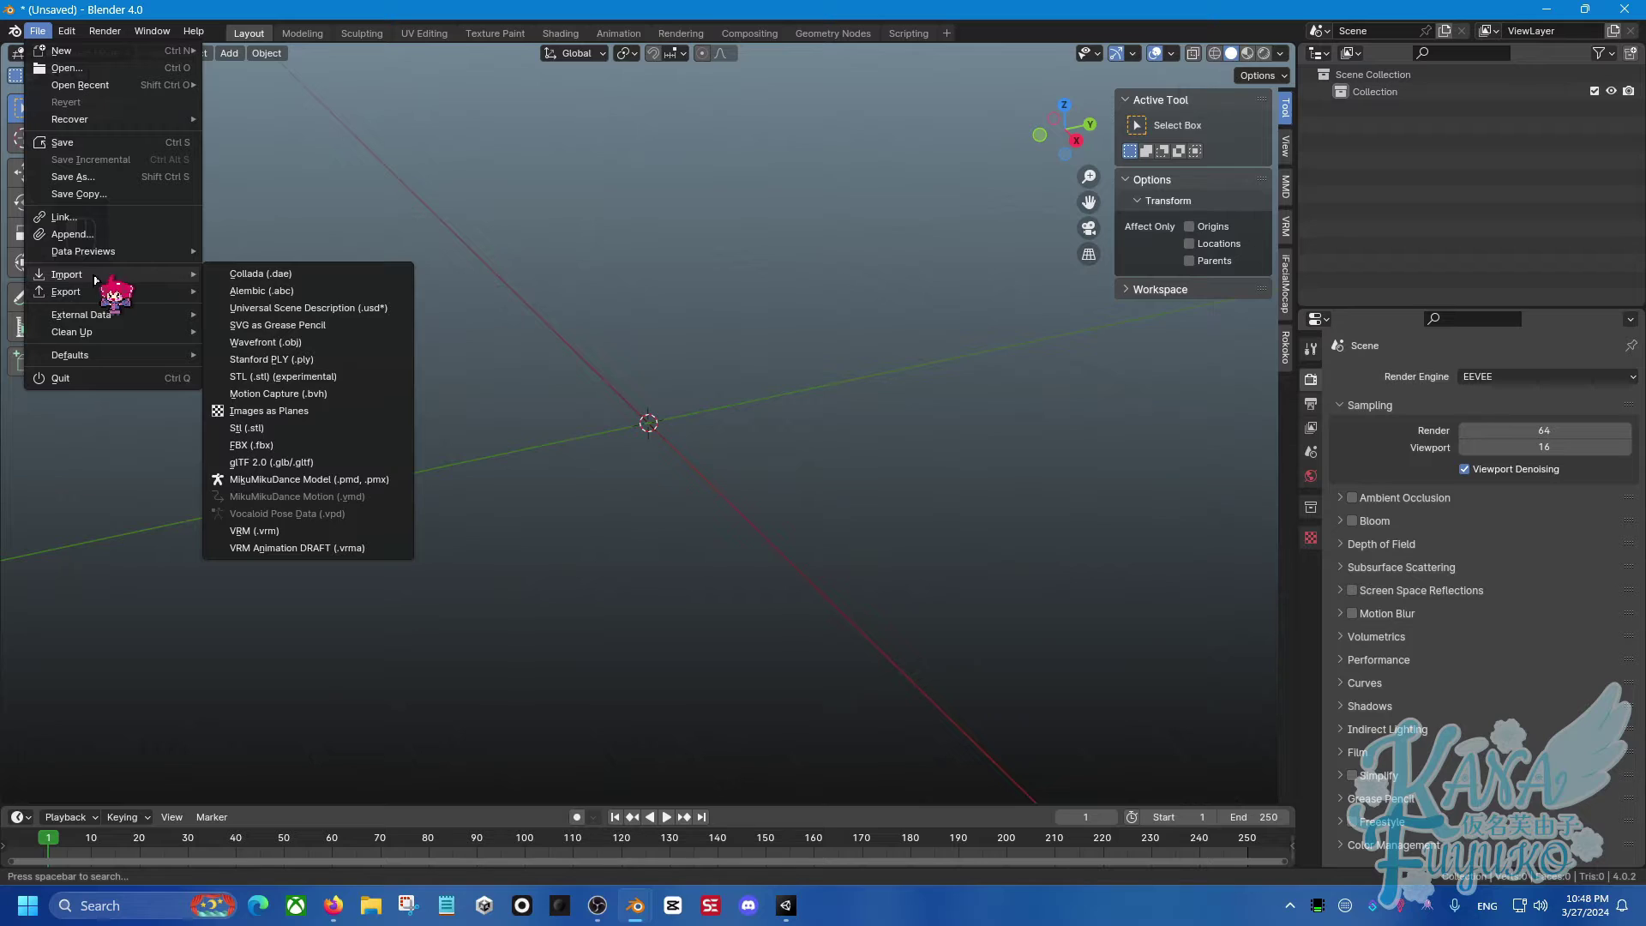
{"action": "left_click", "coordinate": [275, 531]}
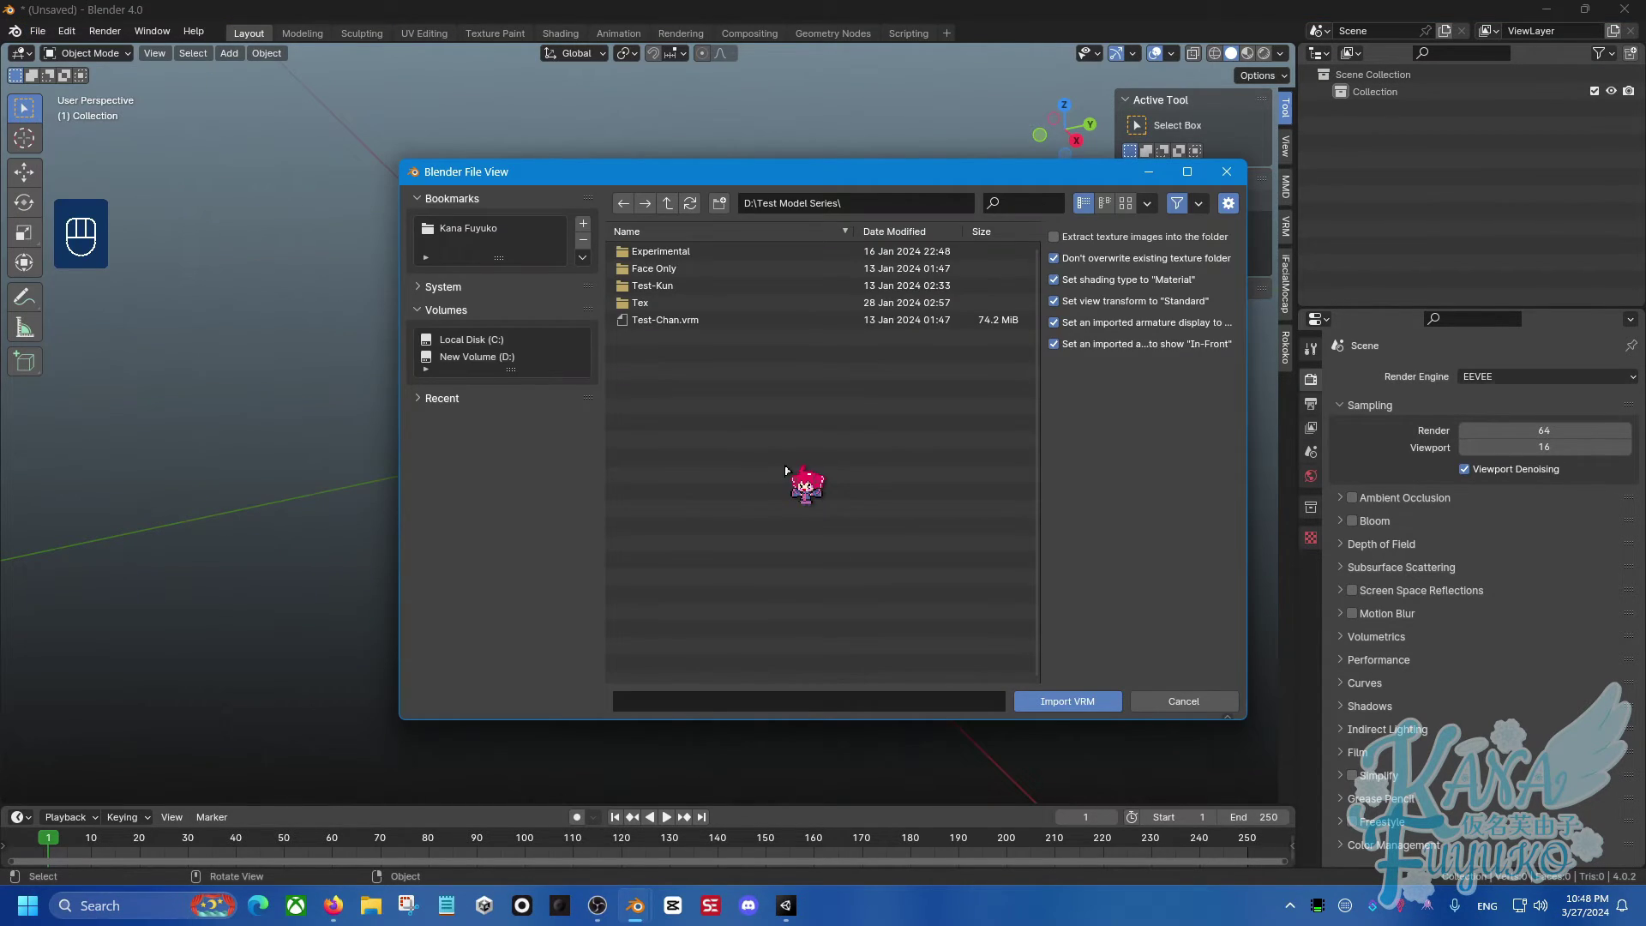
{"action": "left_click", "coordinate": [696, 322]}
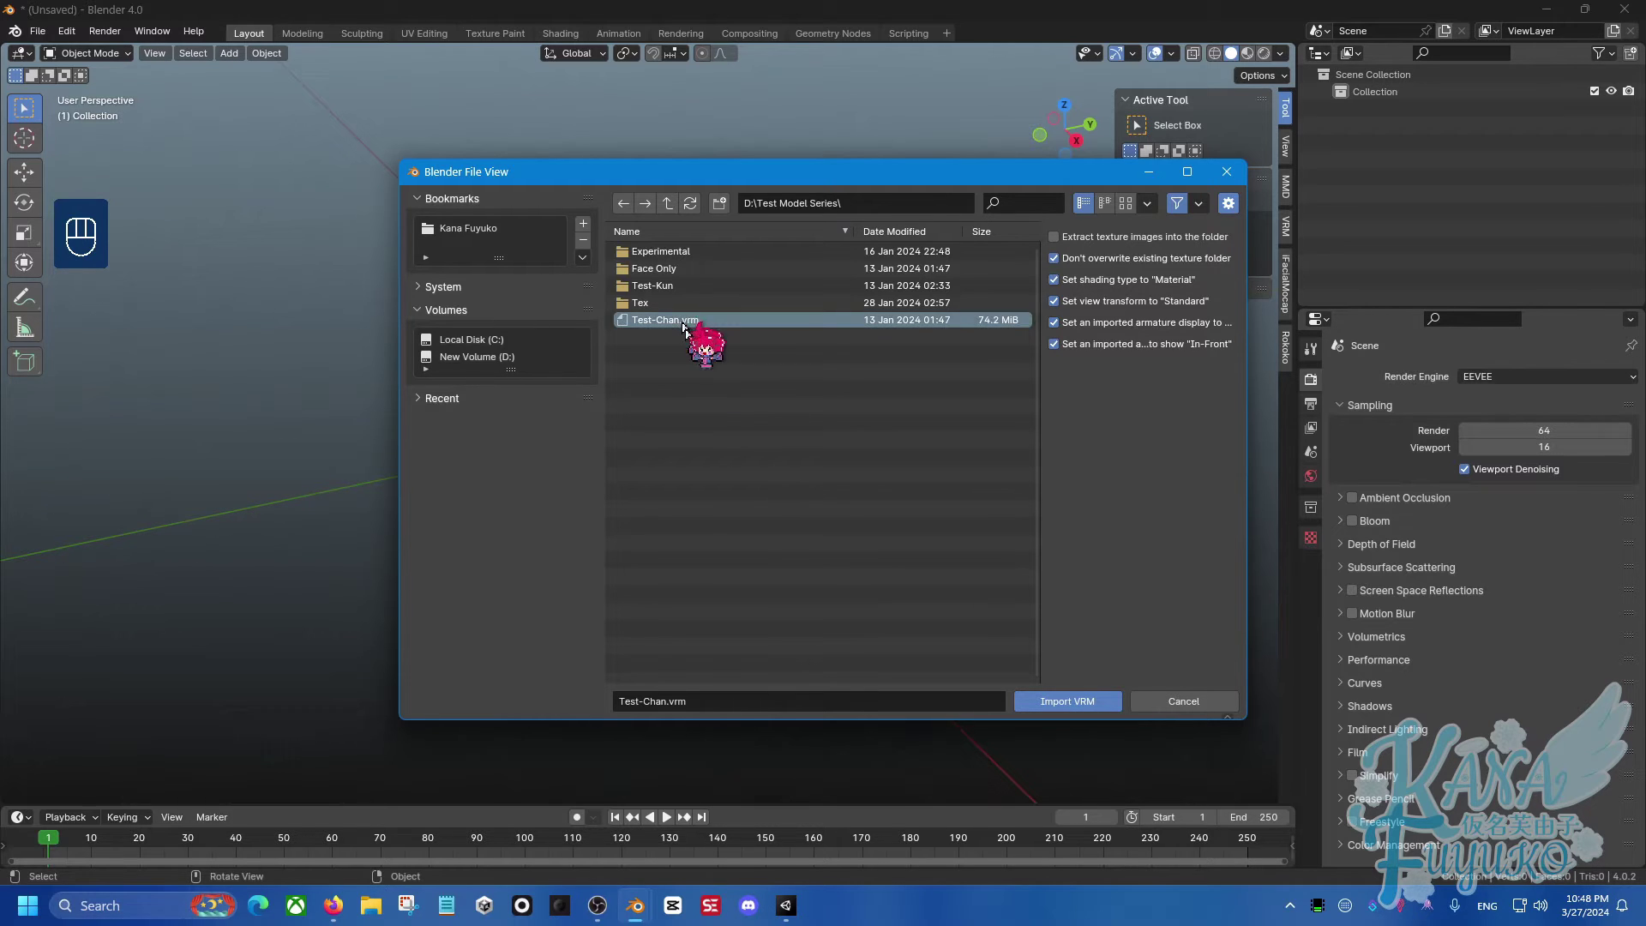
{"action": "left_click_drag", "start_coordinate": [736, 179], "coordinate": [538, 172]}
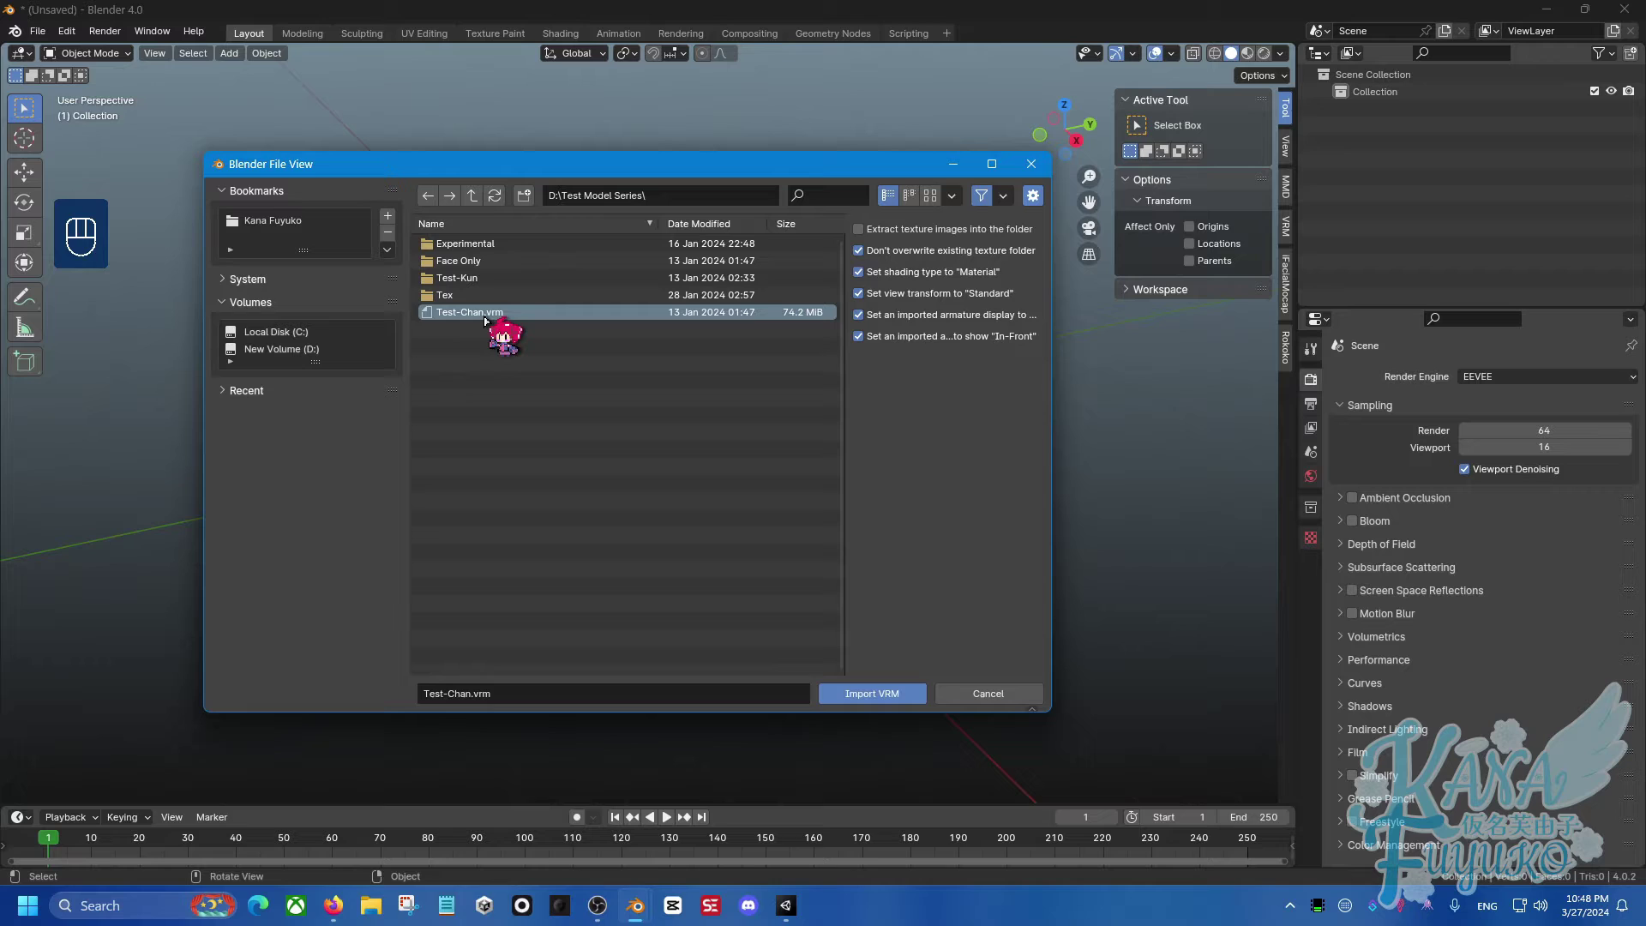
{"action": "left_click", "coordinate": [883, 694]}
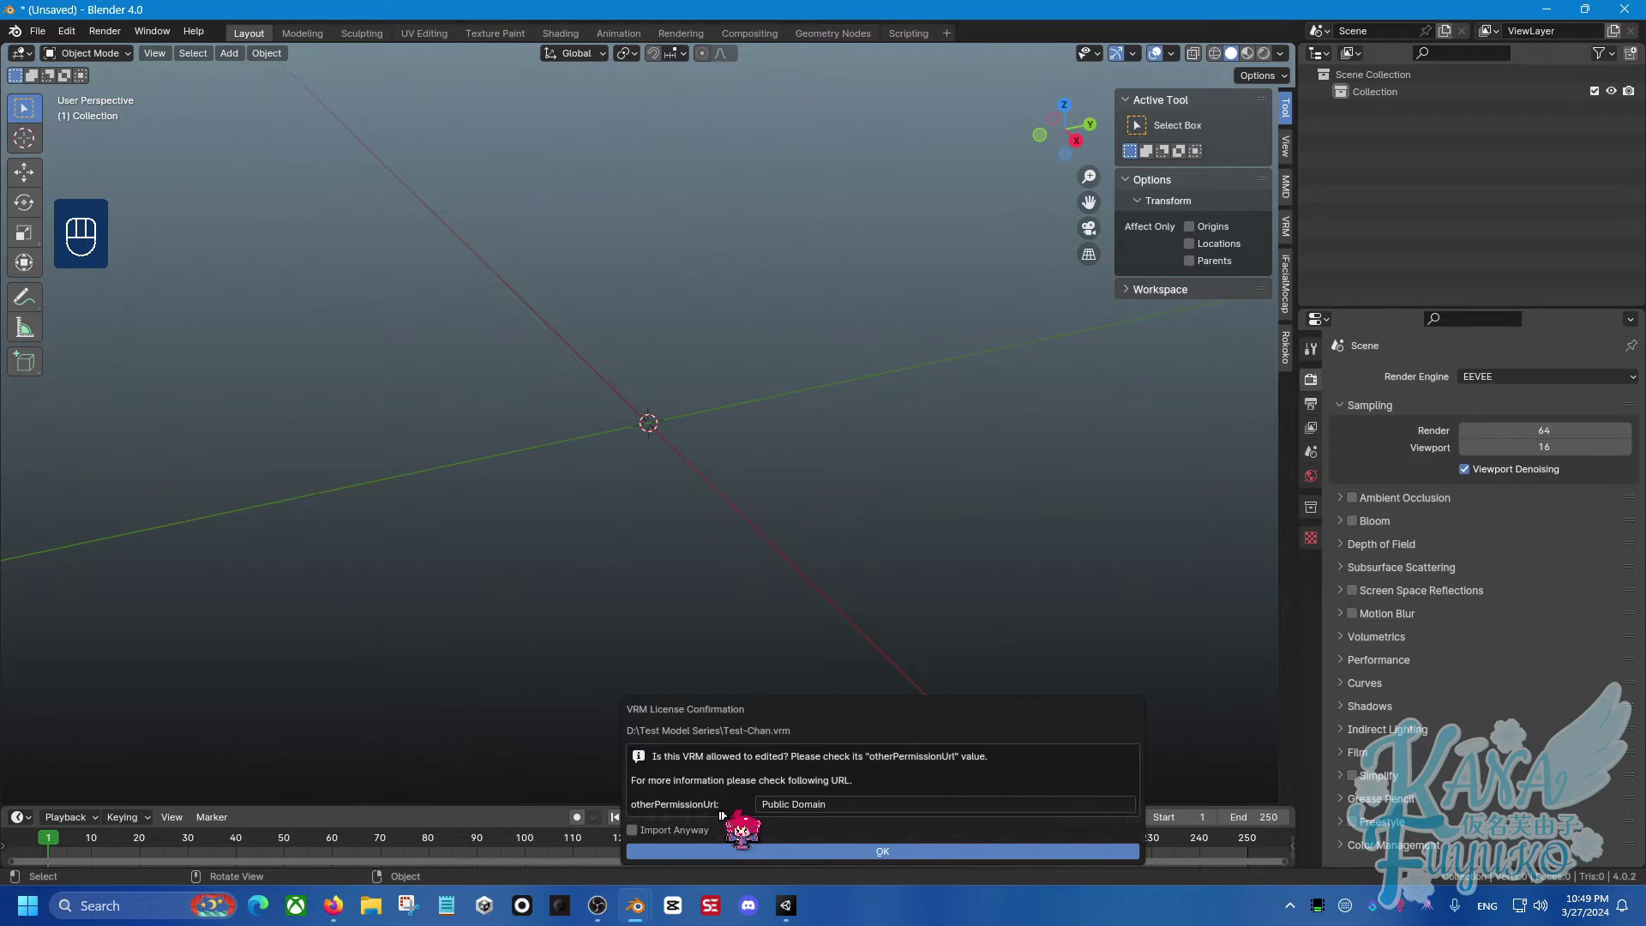
Review the Public Domain otherPermissionUrl value and tick Import Anyway.
{"action": "left_click", "coordinate": [836, 804]}
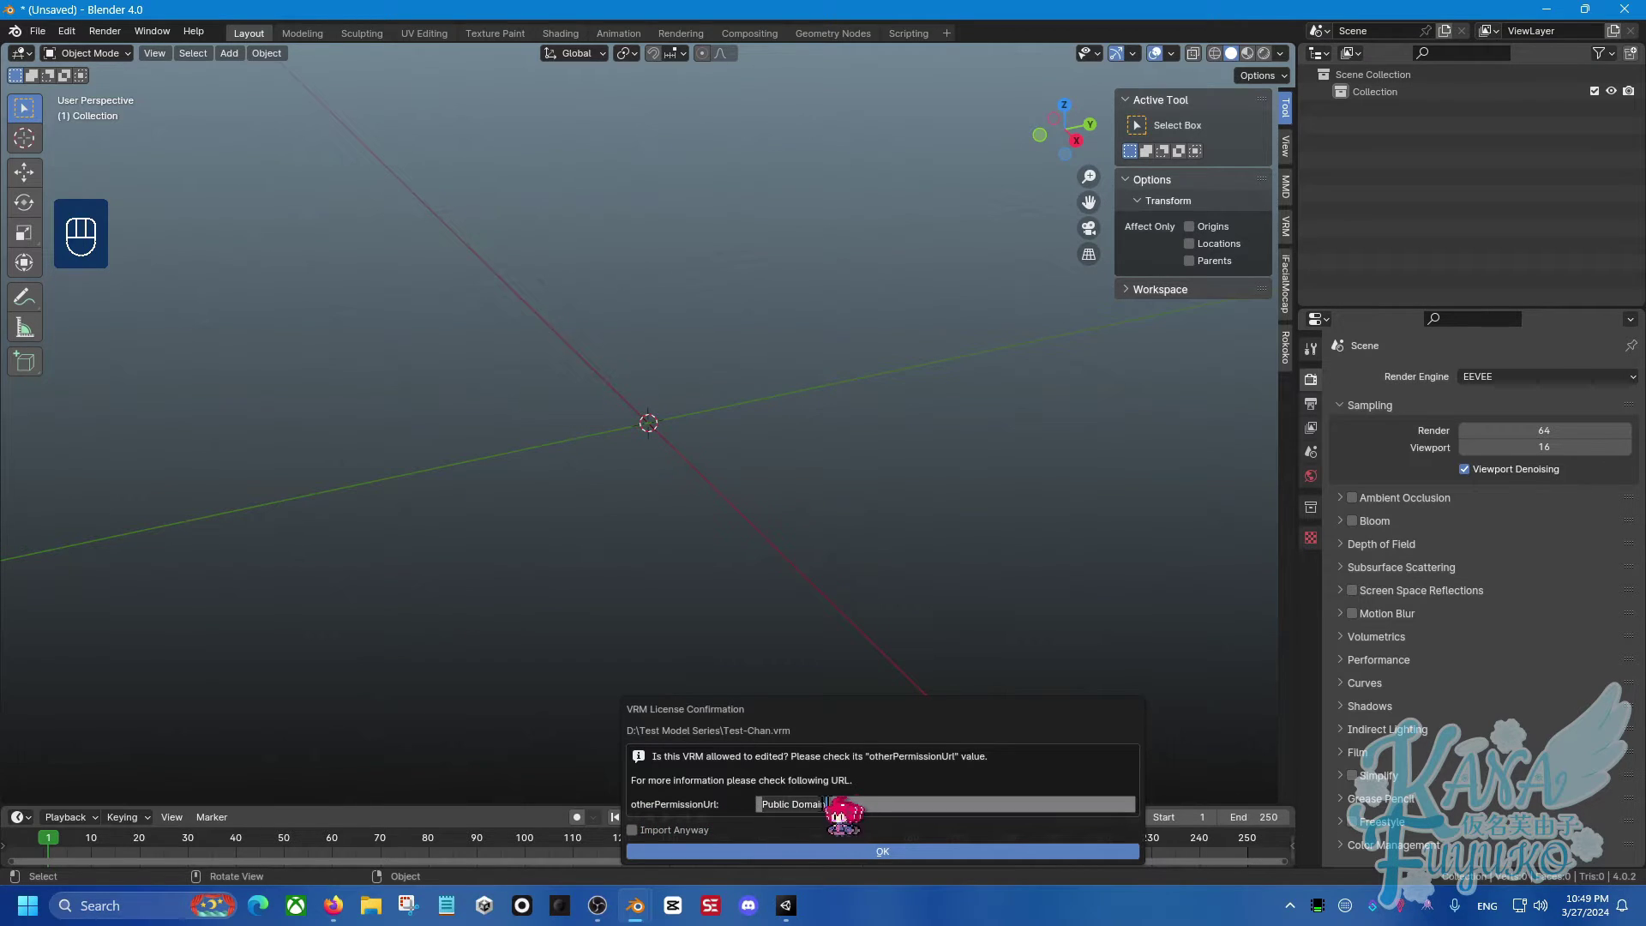
{"action": "left_click", "coordinate": [870, 780]}
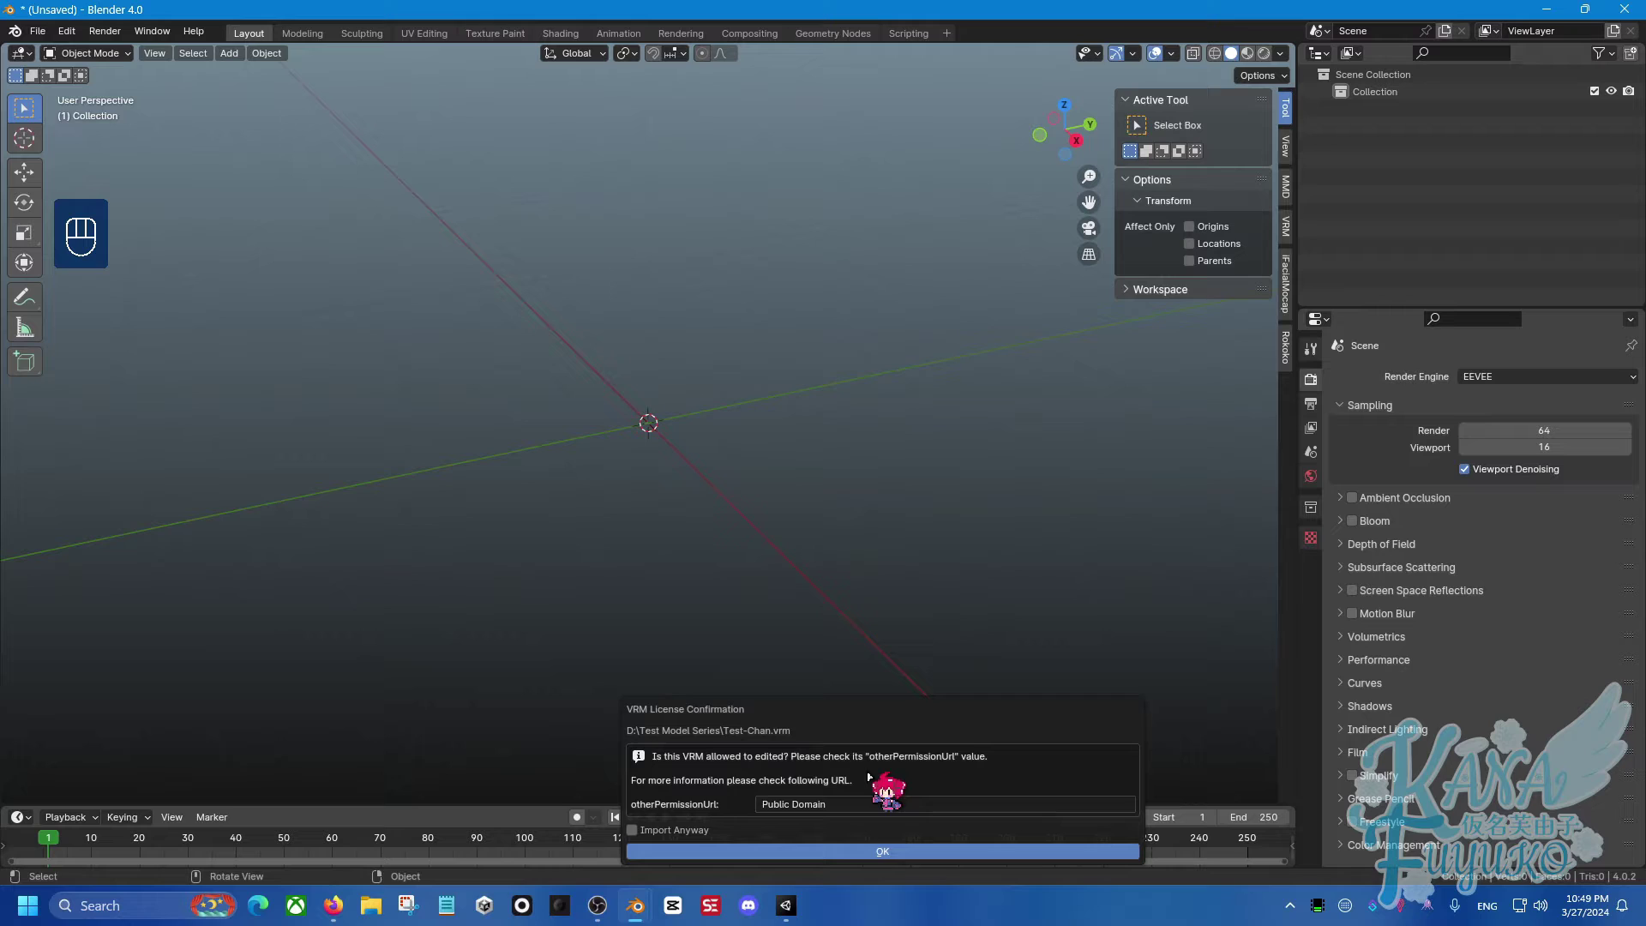
{"action": "left_click", "coordinate": [836, 807]}
{"action": "left_click", "coordinate": [786, 805]}
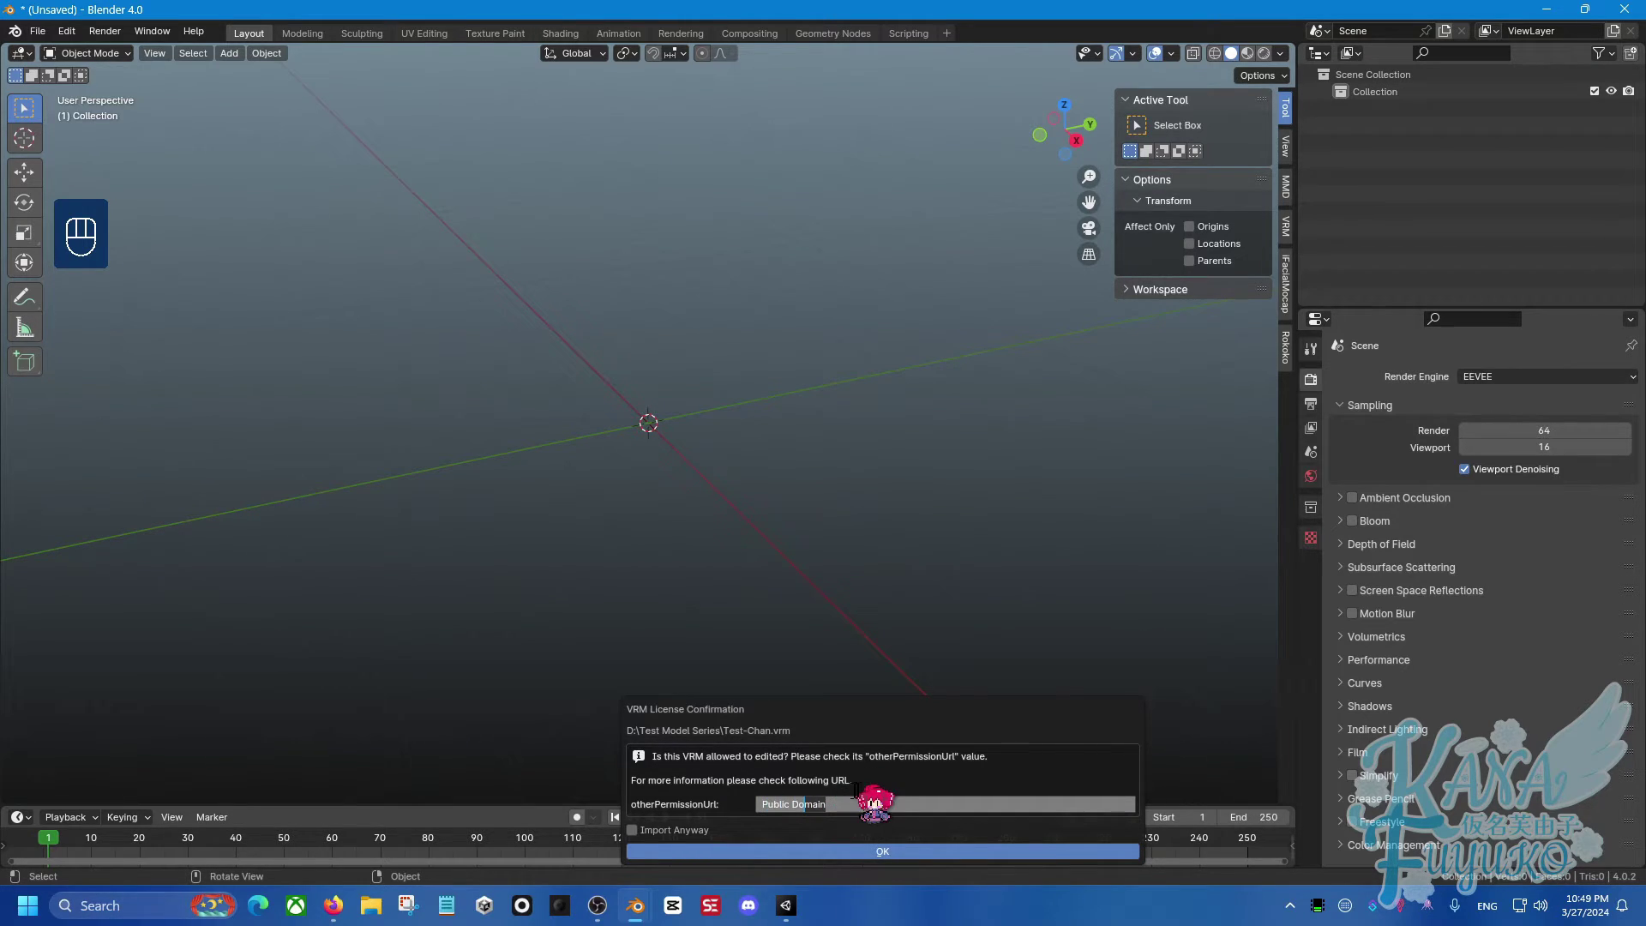
{"action": "left_click", "coordinate": [870, 787]}
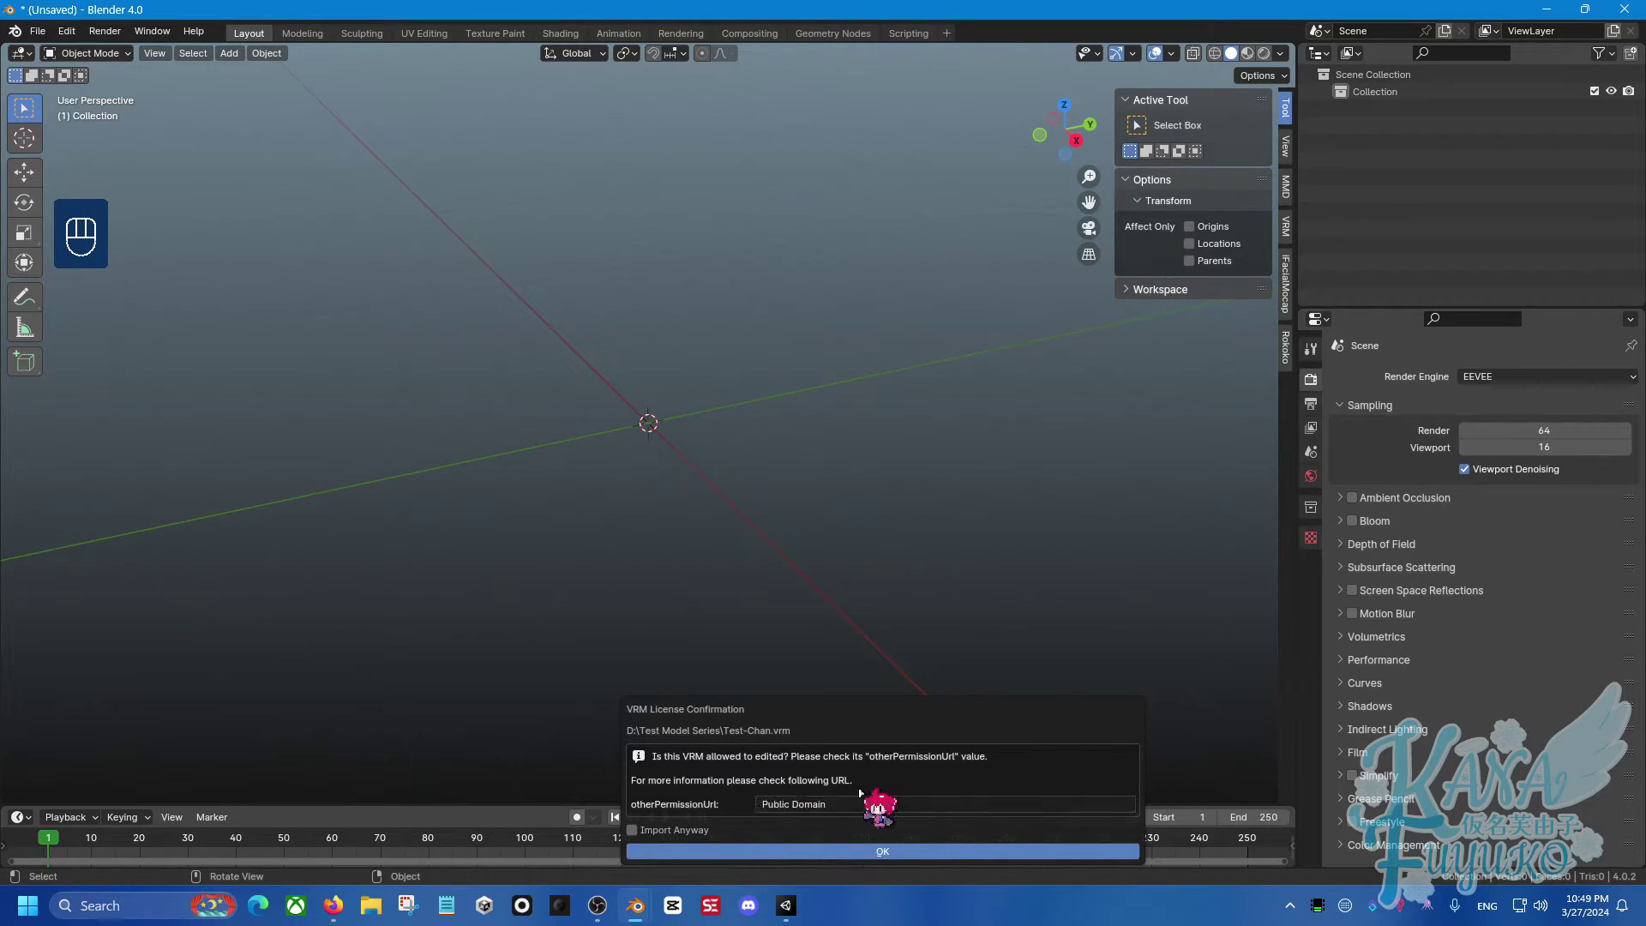
{"action": "left_click", "coordinate": [887, 854]}
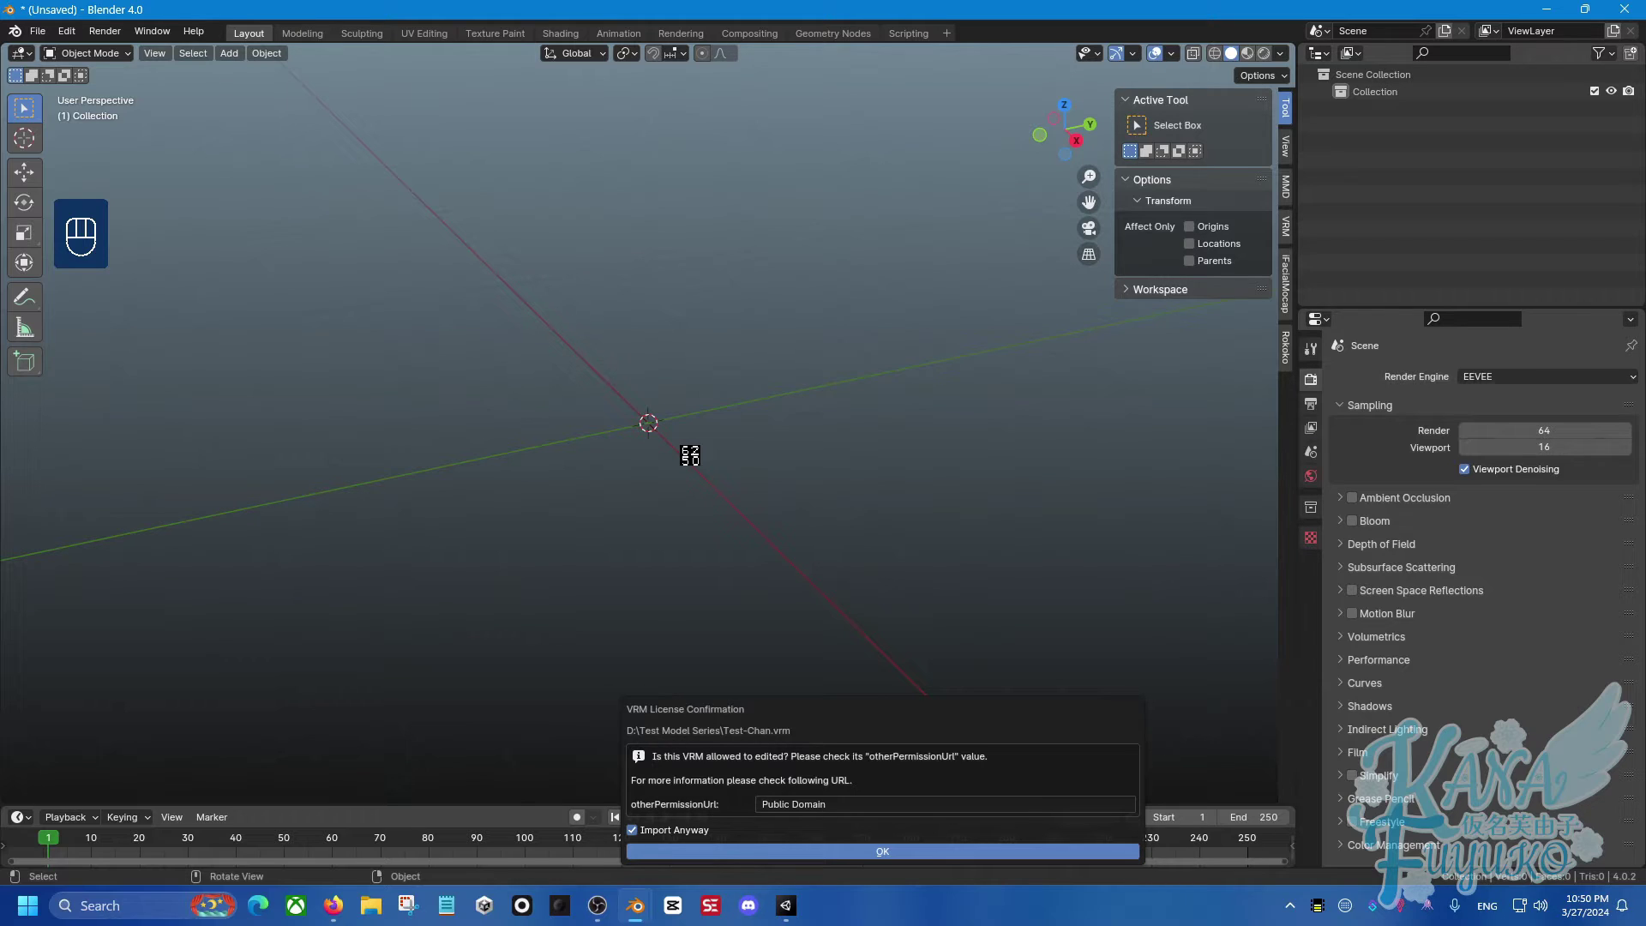
Confirm the Test-Chan import and view the character from the front and back.
{"action": "key", "text": "Return"}
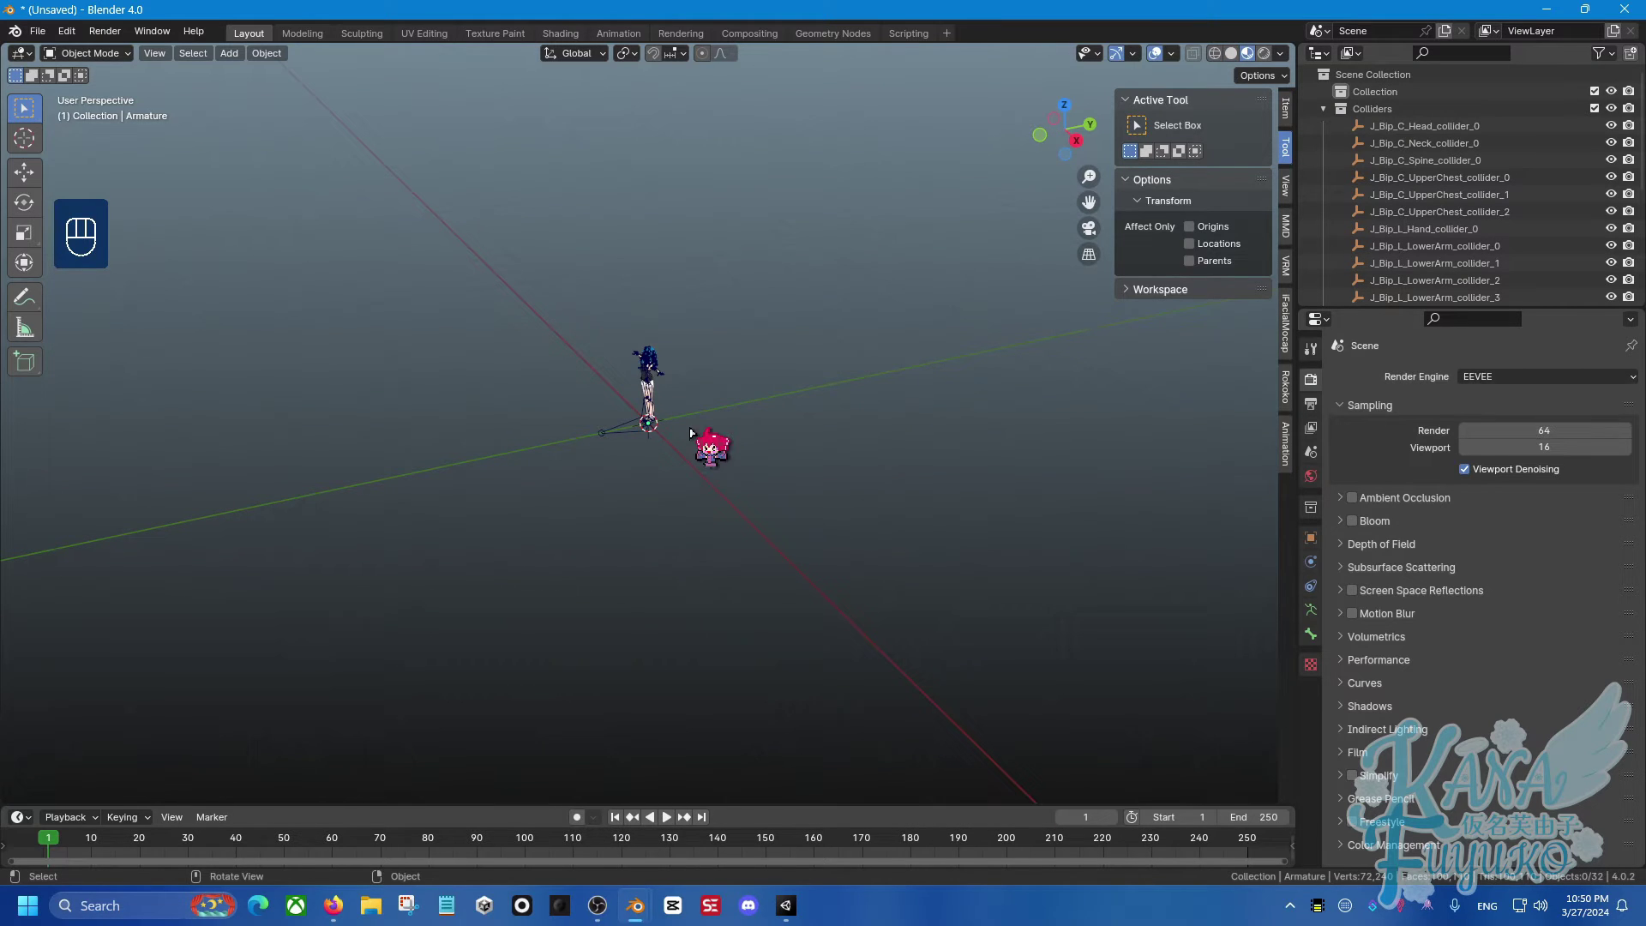
{"action": "middle_click_drag", "start_coordinate": [661, 421], "coordinate": [722, 370]}
{"action": "scroll", "coordinate": [727, 491], "scroll_direction": "up", "scroll_amount": 5}
{"action": "scroll", "coordinate": [677, 362], "scroll_direction": "up", "scroll_amount": 3}
{"action": "scroll", "coordinate": [657, 361], "scroll_direction": "up", "scroll_amount": 4}
{"action": "scroll", "coordinate": [715, 290], "scroll_direction": "down", "scroll_amount": 2}
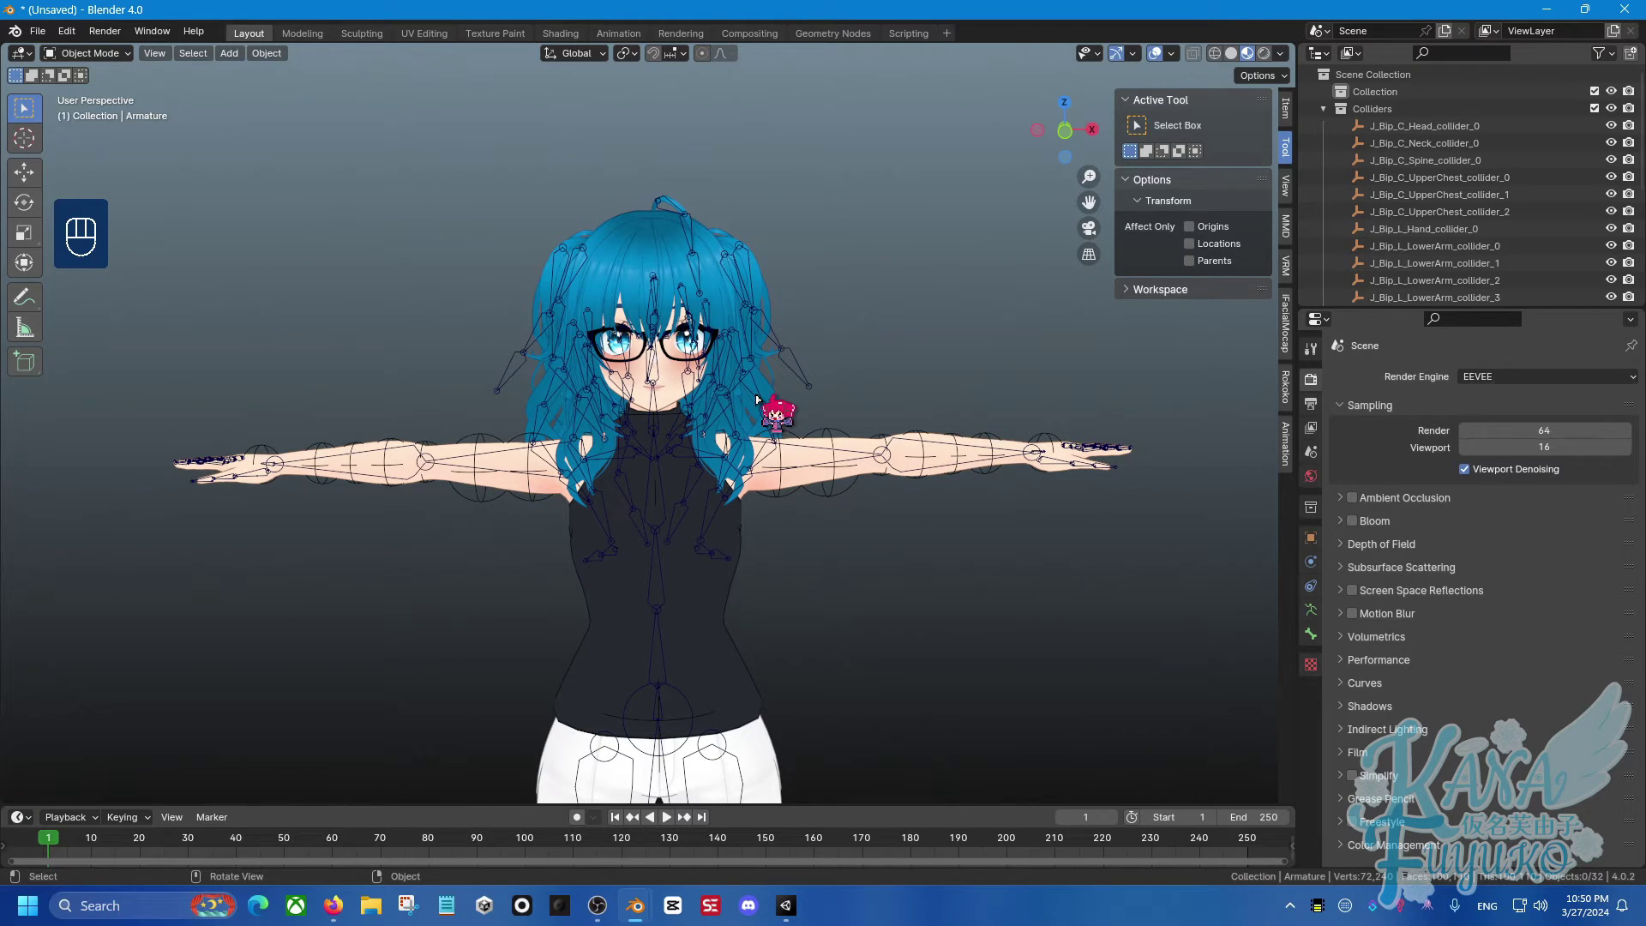
{"action": "scroll", "coordinate": [725, 388], "scroll_direction": "up", "scroll_amount": 3}
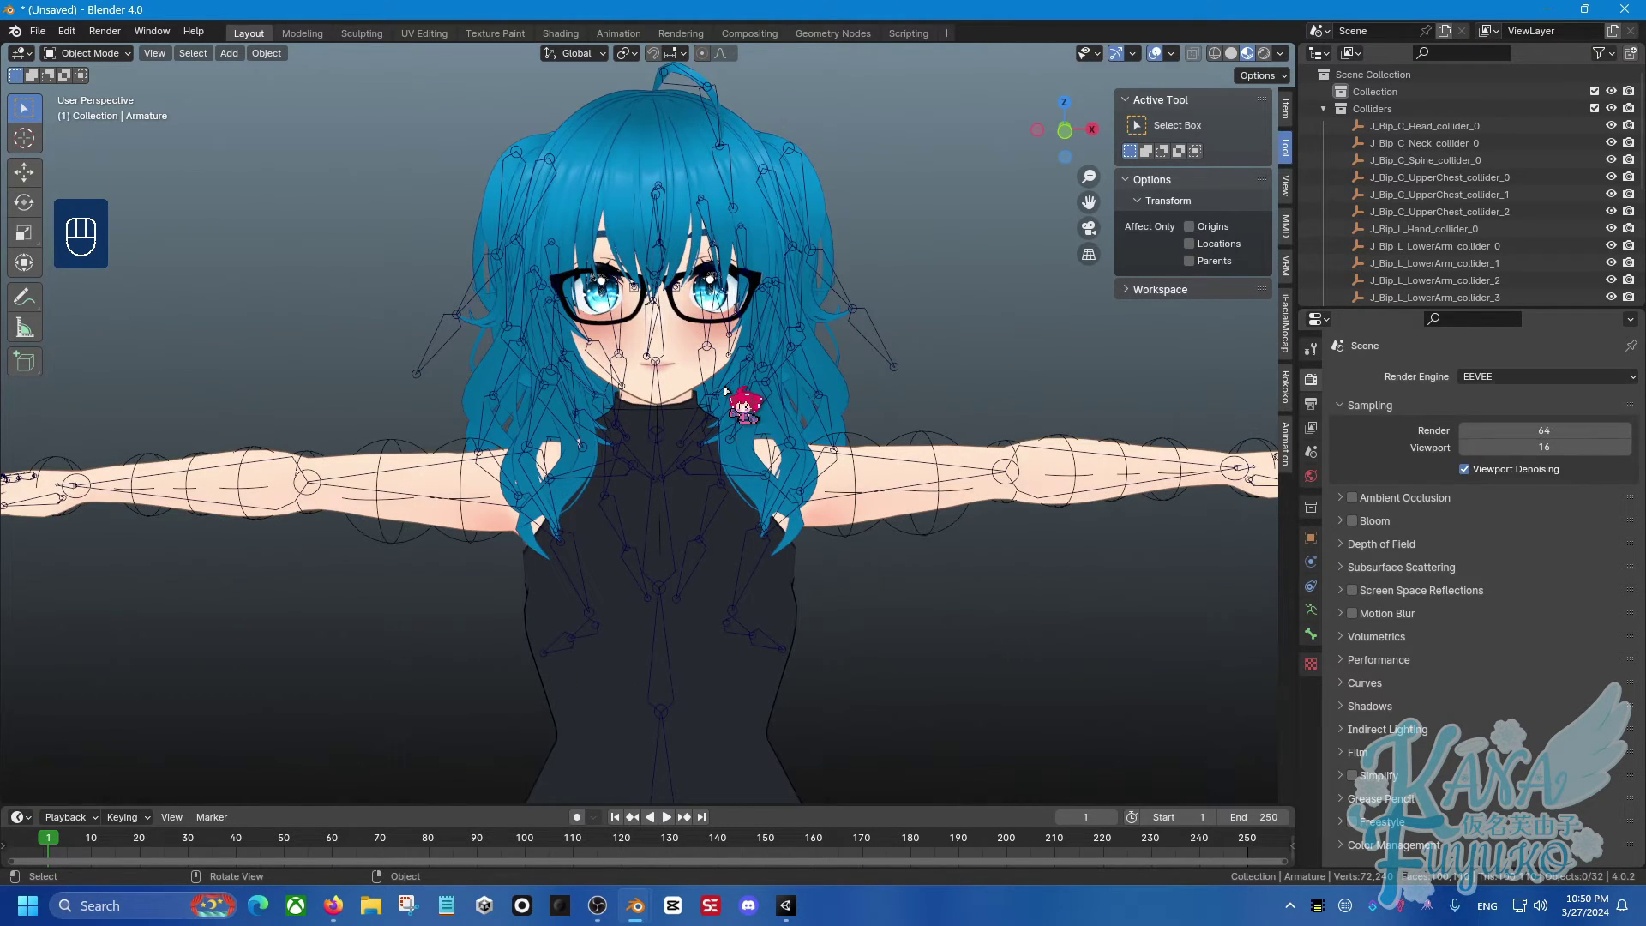
{"action": "scroll", "coordinate": [724, 388], "scroll_direction": "up", "scroll_amount": 2}
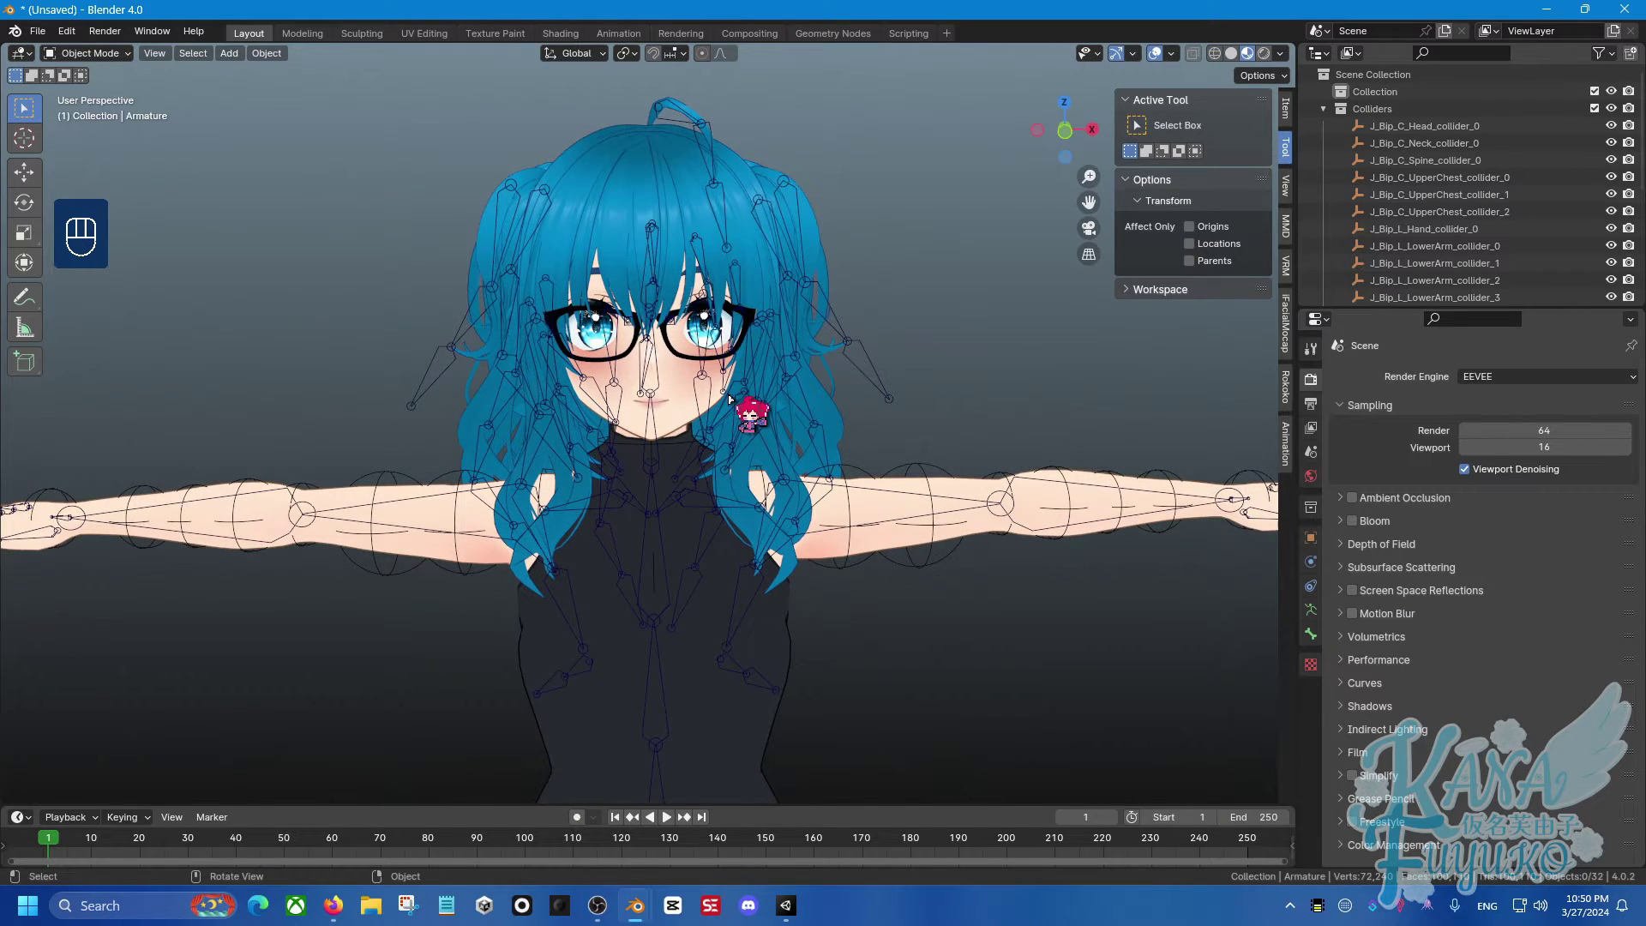
{"action": "scroll", "coordinate": [729, 390], "scroll_direction": "up", "scroll_amount": 2}
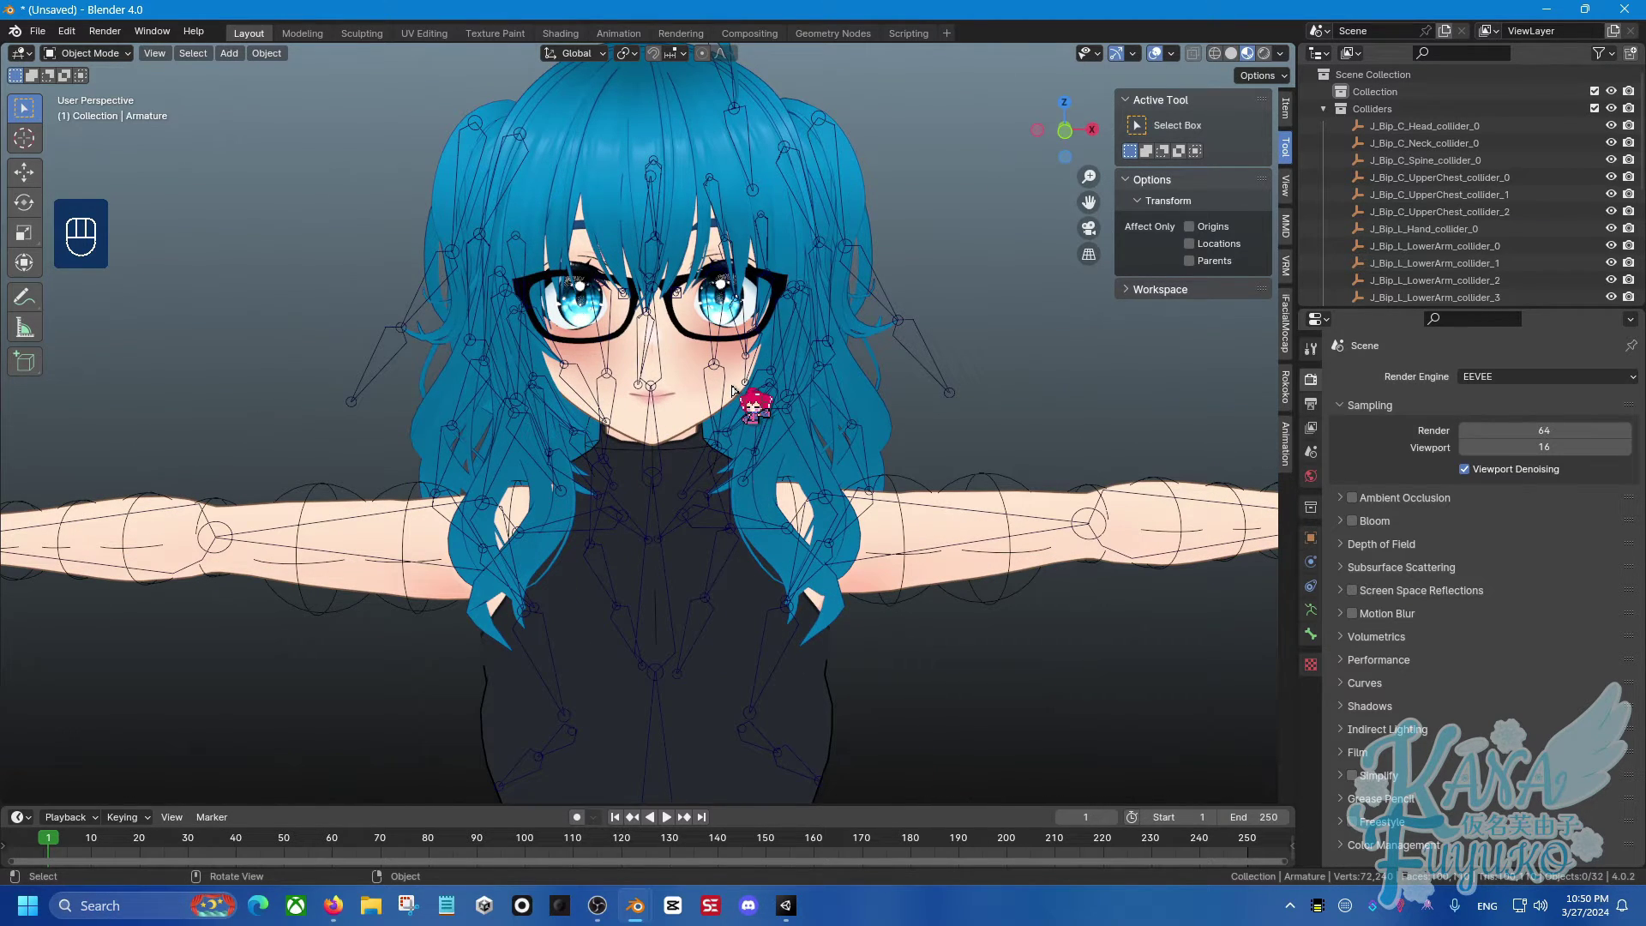
{"action": "scroll", "coordinate": [755, 429], "scroll_direction": "down", "scroll_amount": 3}
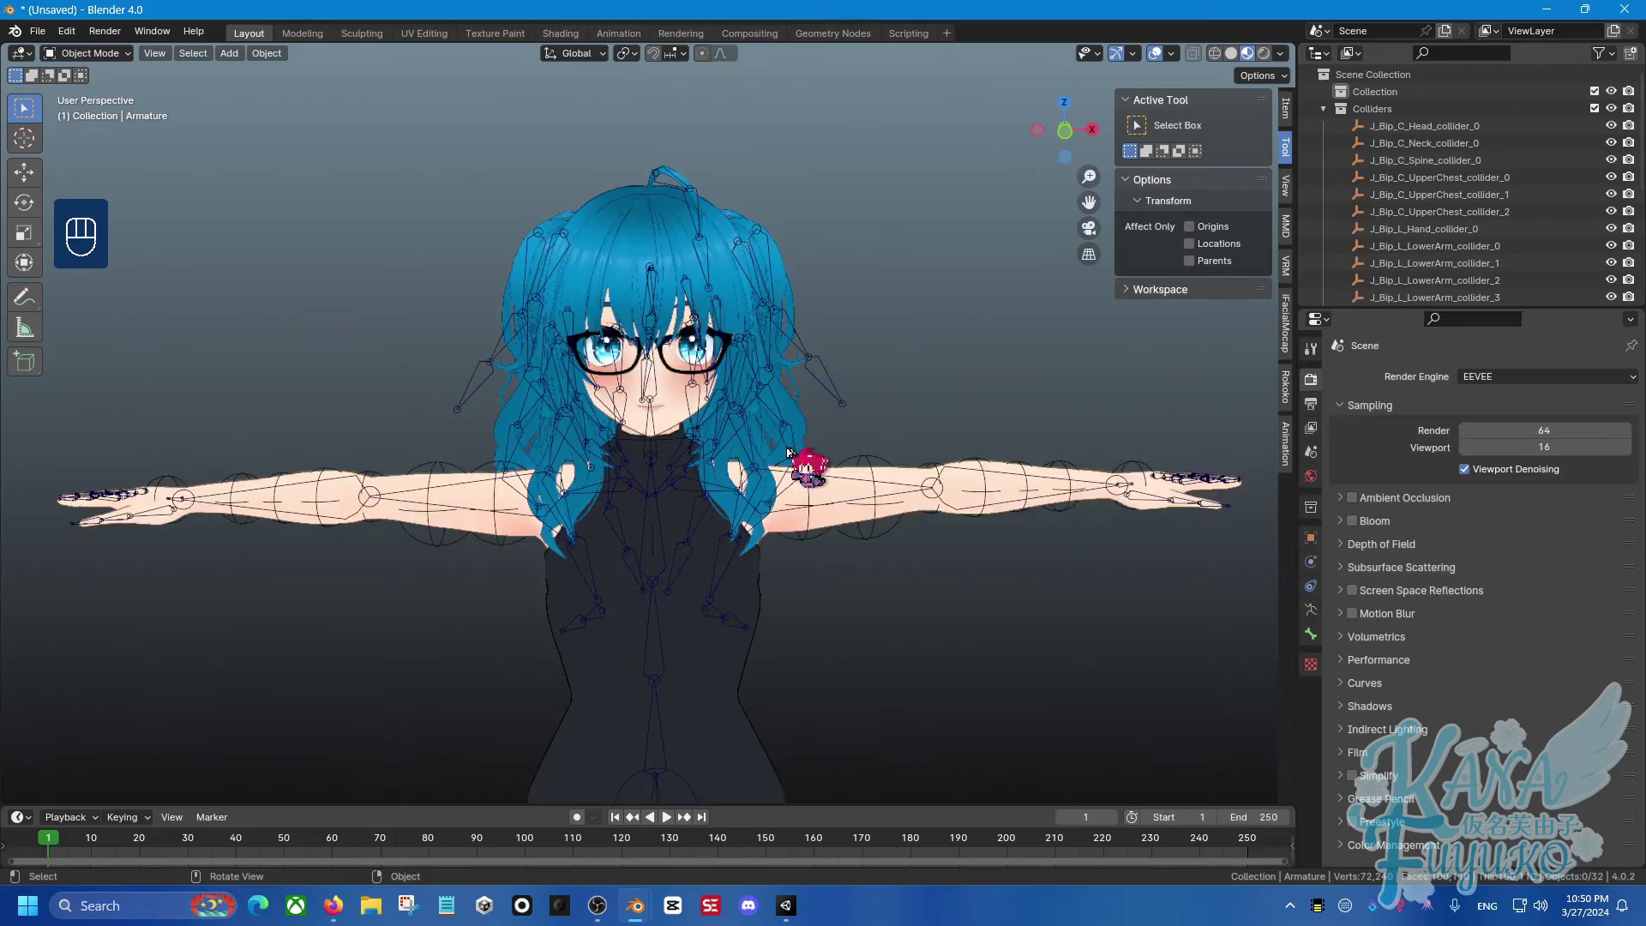
{"action": "scroll", "coordinate": [793, 477], "scroll_direction": "down", "scroll_amount": 1}
{"action": "middle_click_drag", "start_coordinate": [789, 481], "coordinate": [660, 434]}
{"action": "scroll", "coordinate": [670, 450], "scroll_direction": "down", "scroll_amount": 3}
{"action": "scroll", "coordinate": [669, 450], "scroll_direction": "down", "scroll_amount": 4}
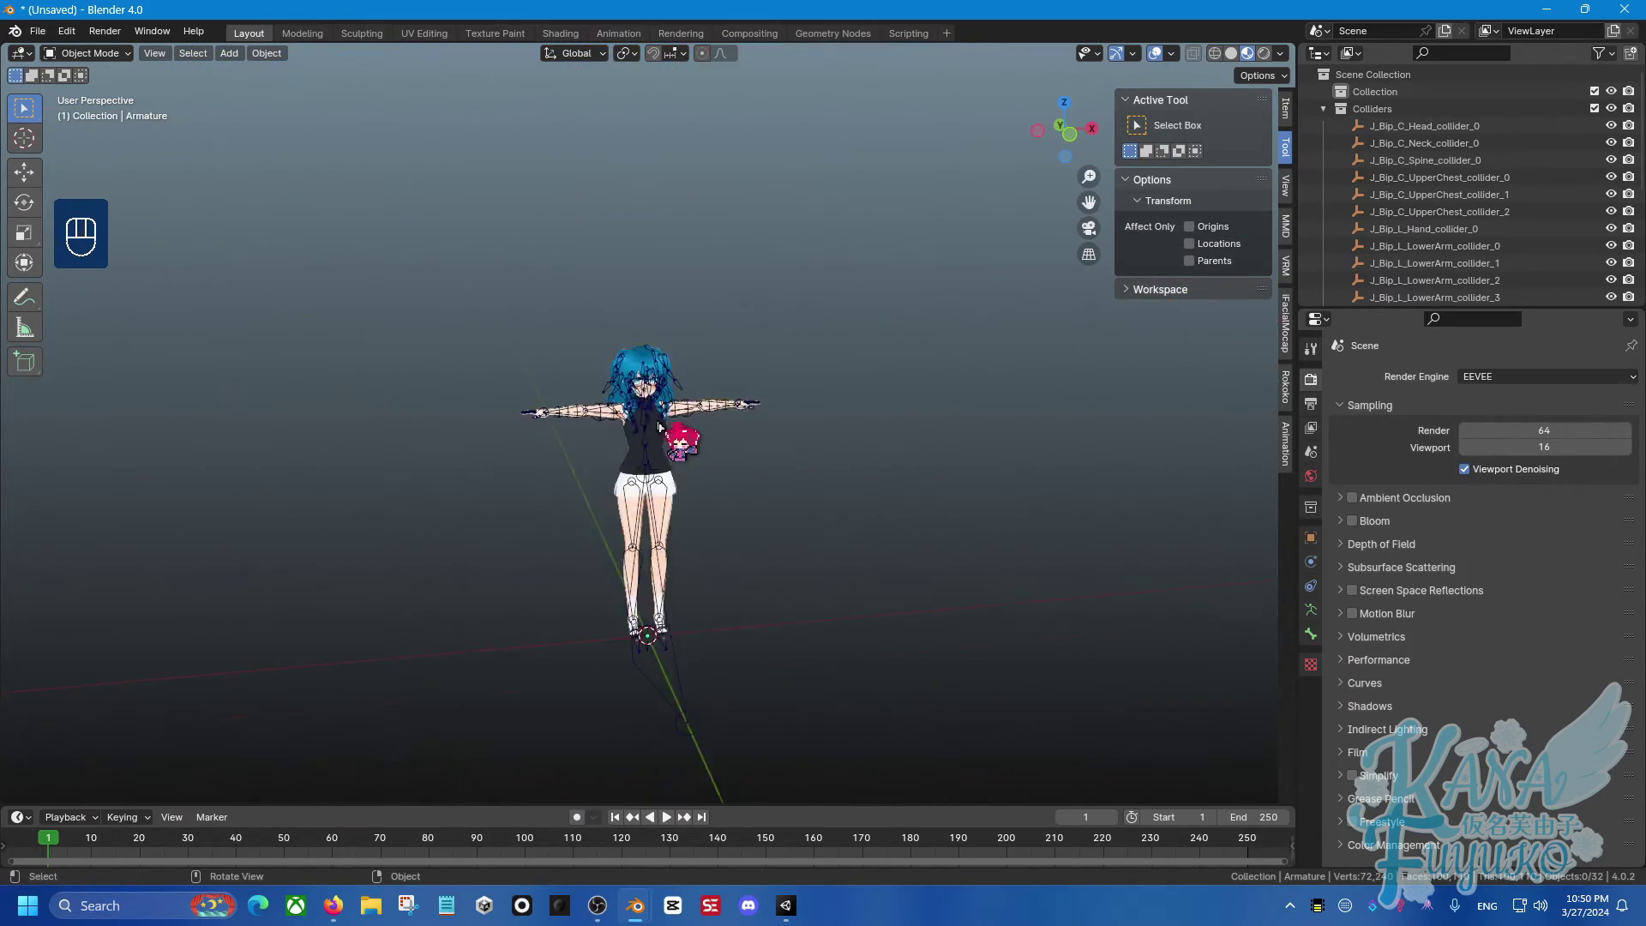
{"action": "scroll", "coordinate": [659, 423], "scroll_direction": "up", "scroll_amount": 3}
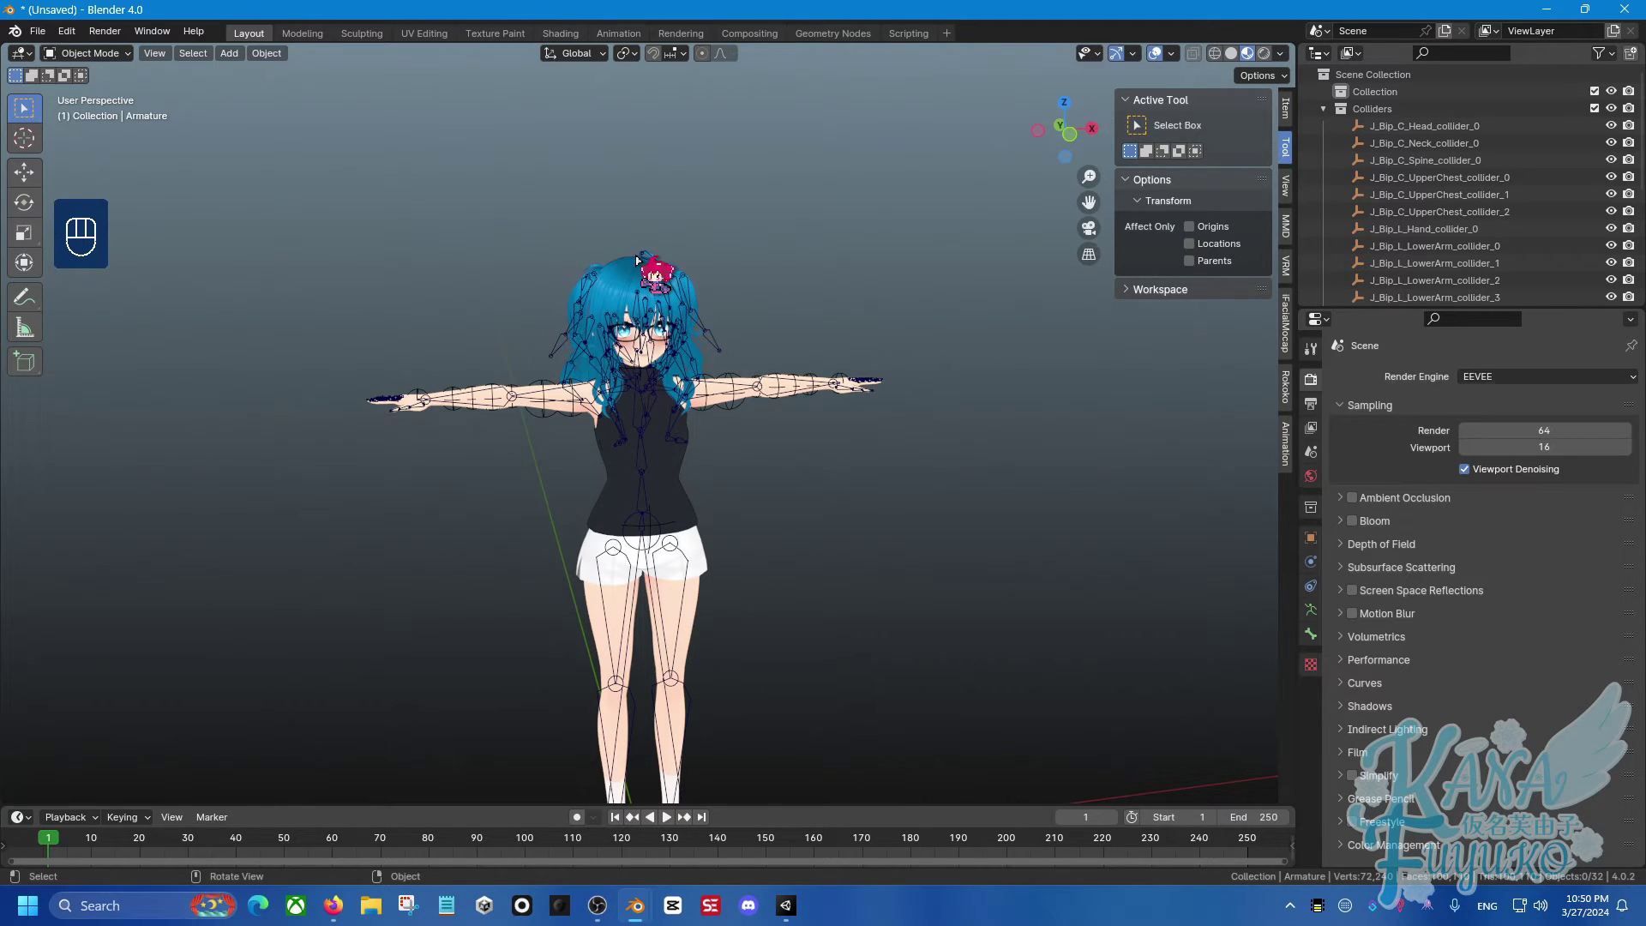
Select the hair, armature and body mesh in turn, then deselect everything.
{"action": "left_click", "coordinate": [638, 378]}
{"action": "left_click", "coordinate": [644, 543]}
{"action": "middle_click_drag", "start_coordinate": [682, 519], "coordinate": [673, 276], "text": "shift"}
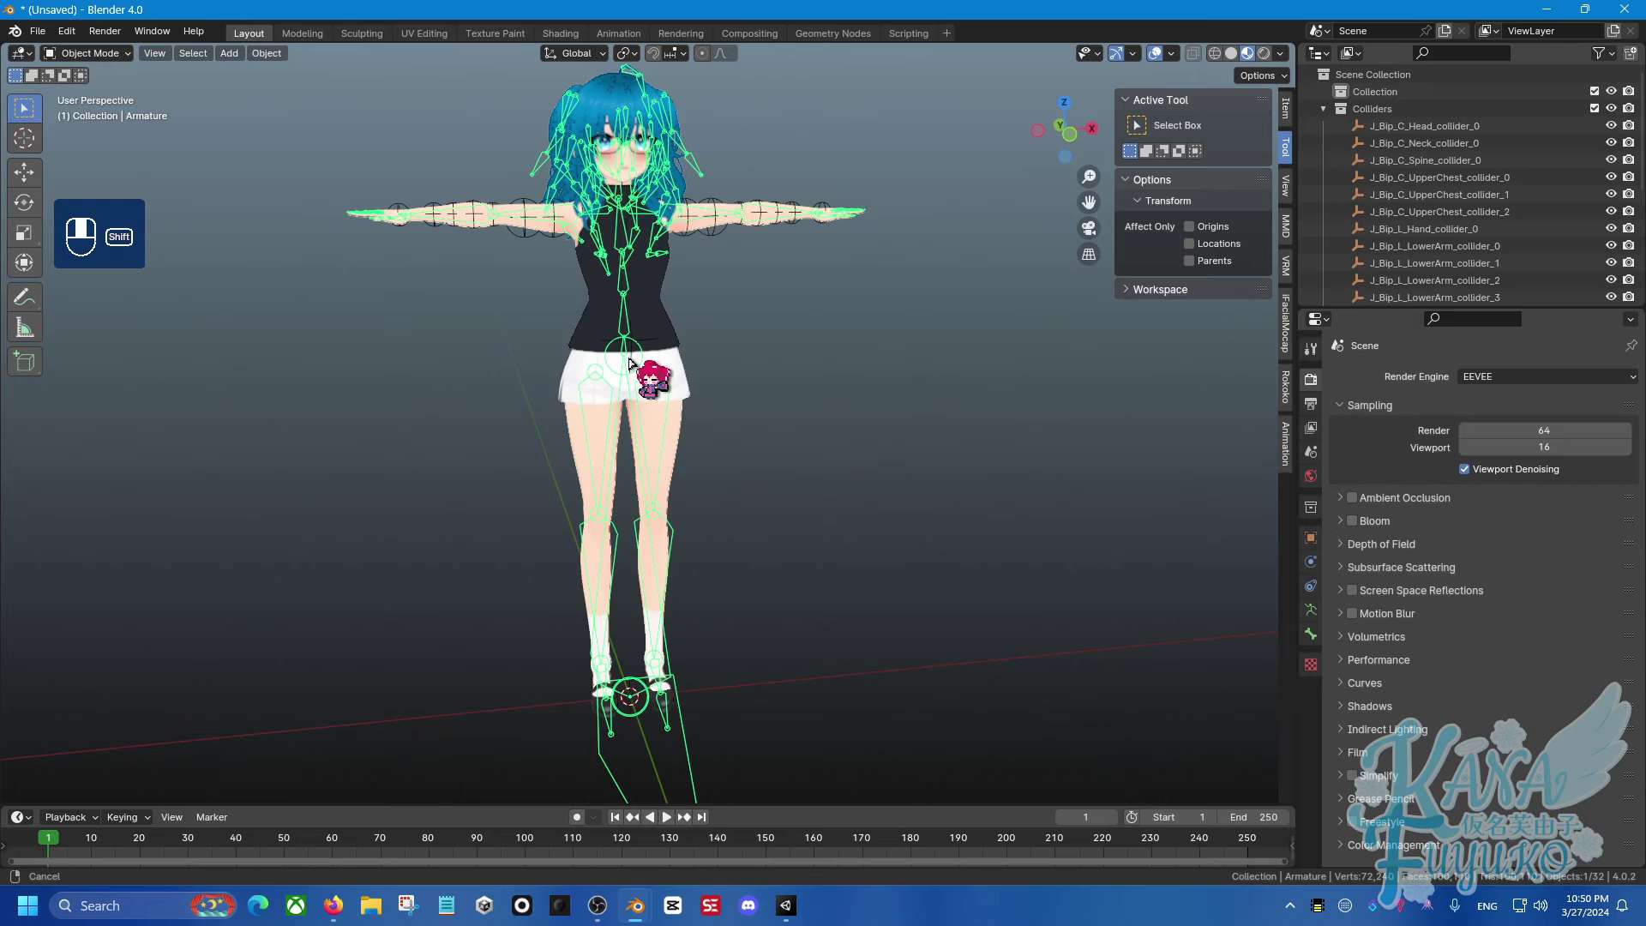
{"action": "left_click", "coordinate": [680, 543]}
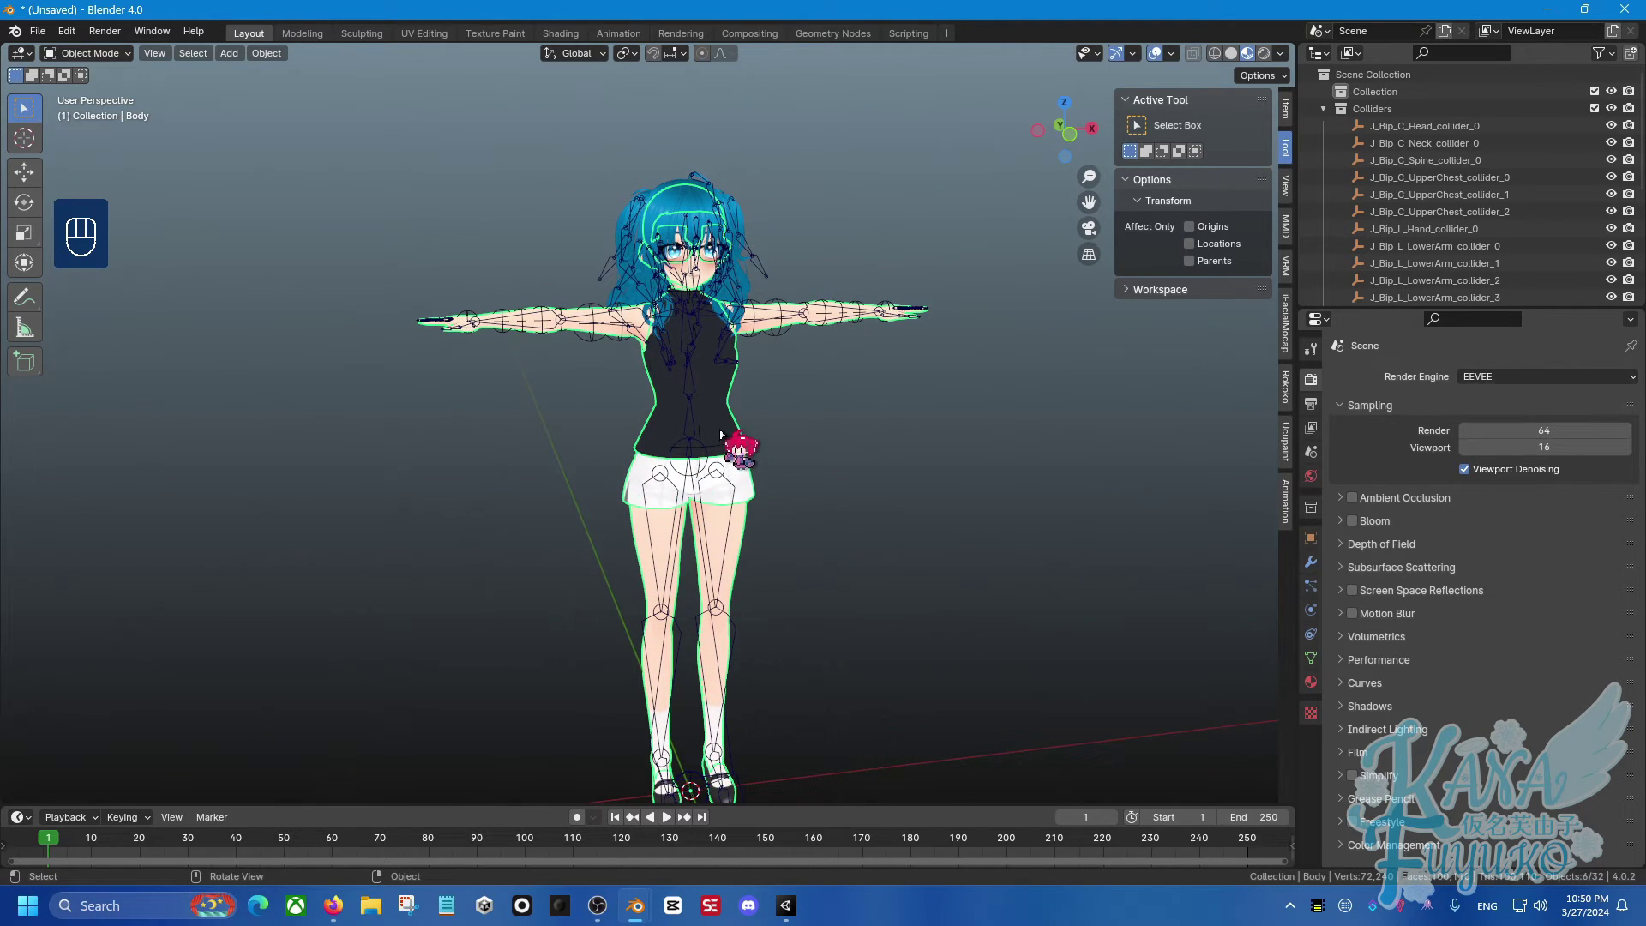
{"action": "scroll", "coordinate": [720, 435], "scroll_direction": "down", "scroll_amount": 3}
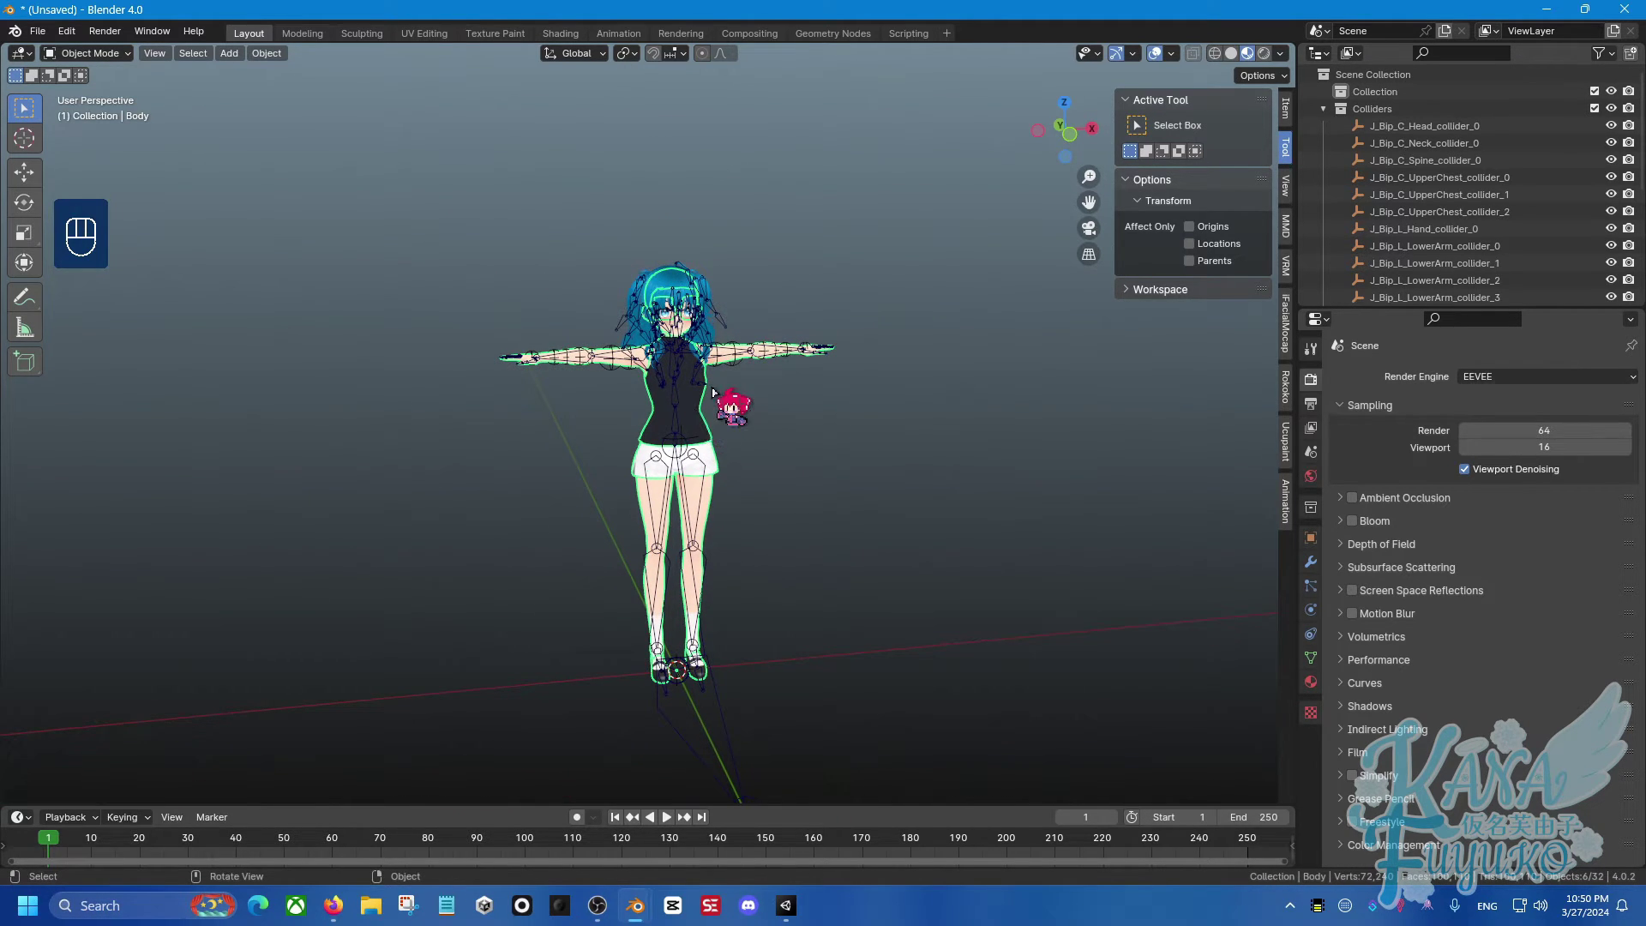
{"action": "mouse_move", "coordinate": [714, 392]}
{"action": "middle_mouse_down", "text": "ctrl"}
{"action": "mouse_move", "coordinate": [712, 307]}
{"action": "mouse_move", "coordinate": [708, 490]}
{"action": "mouse_move", "coordinate": [711, 253]}
{"action": "mouse_move", "coordinate": [718, 378]}
{"action": "middle_mouse_up", "text": "ctrl"}
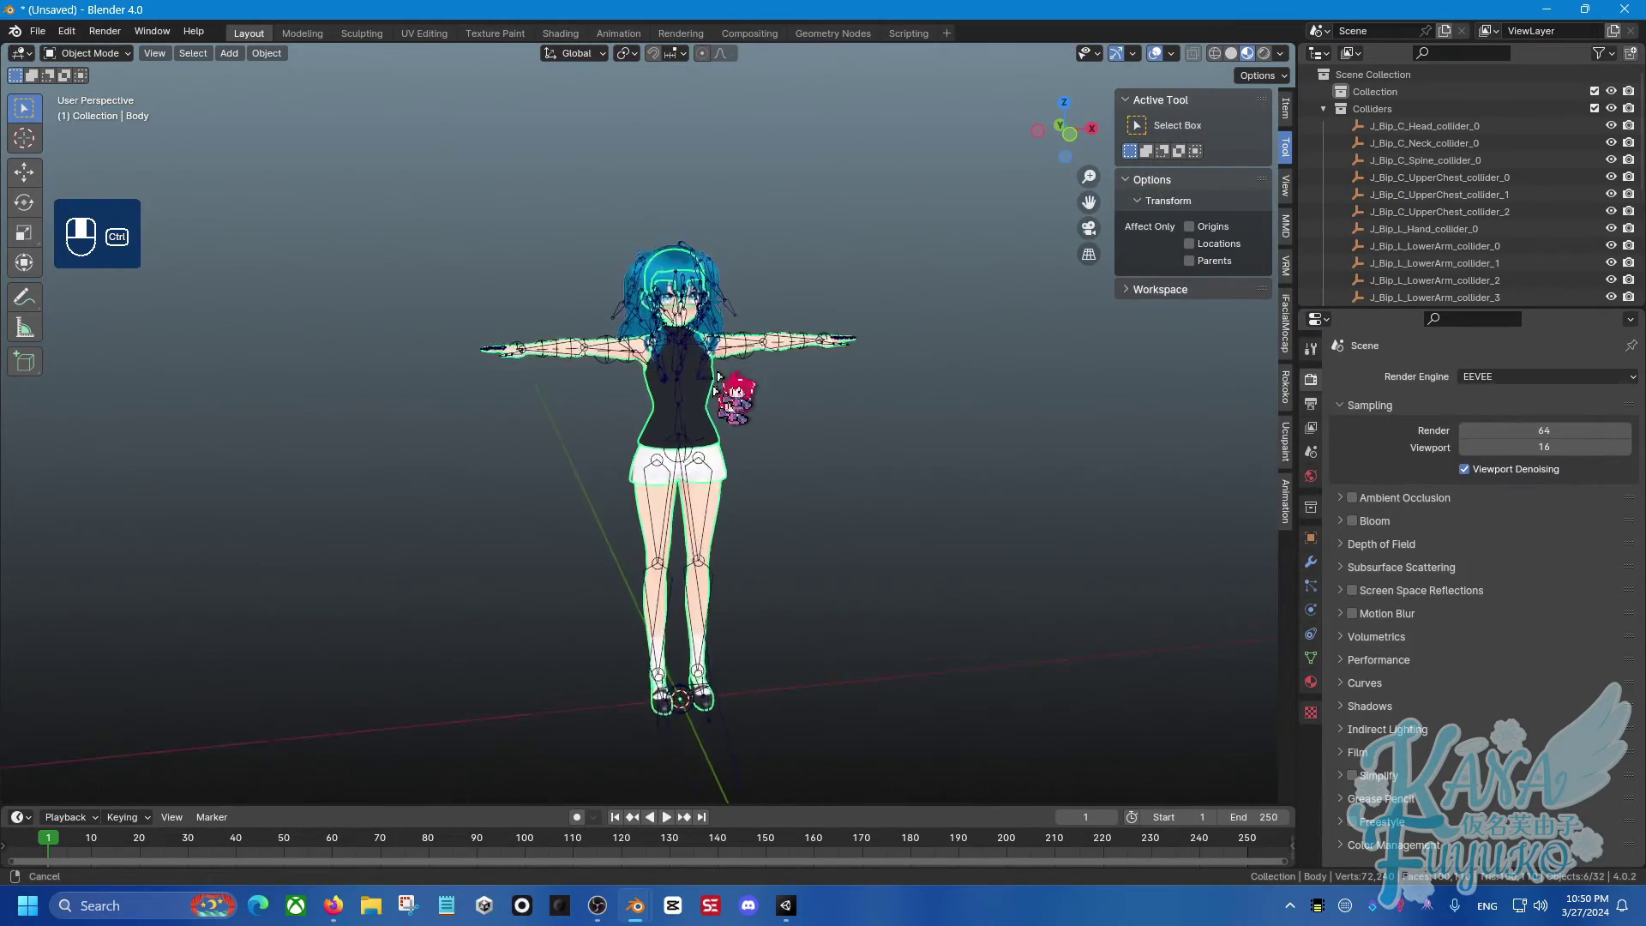
{"action": "scroll", "coordinate": [679, 567], "scroll_direction": "up", "scroll_amount": 6}
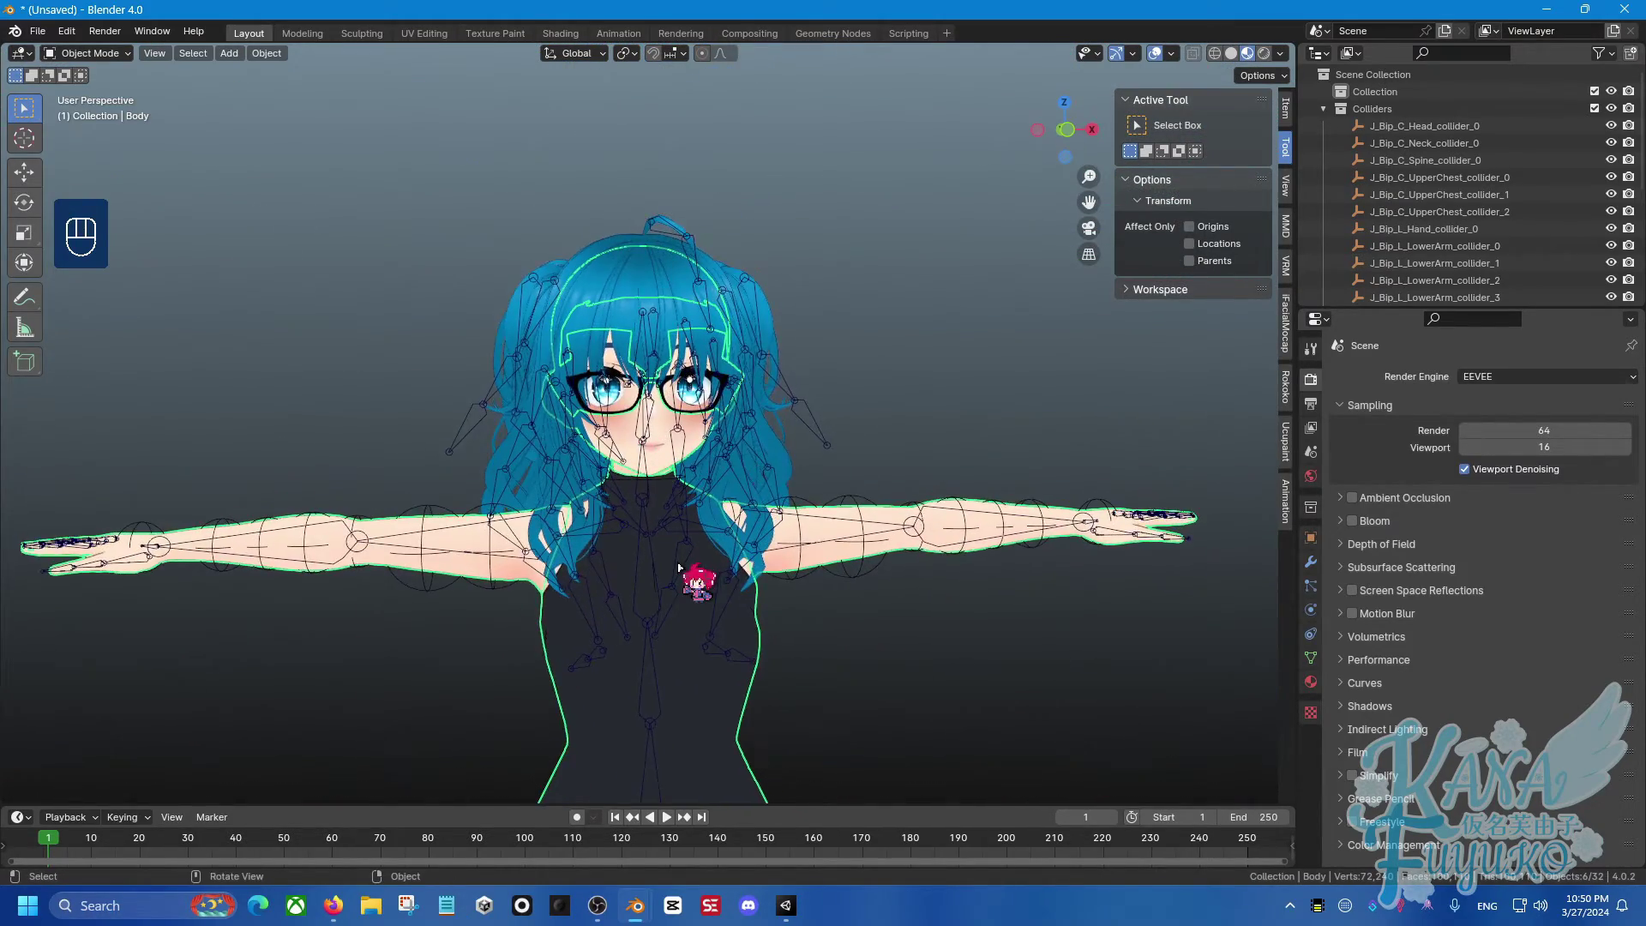
{"action": "scroll", "coordinate": [679, 567], "scroll_direction": "up", "scroll_amount": 5}
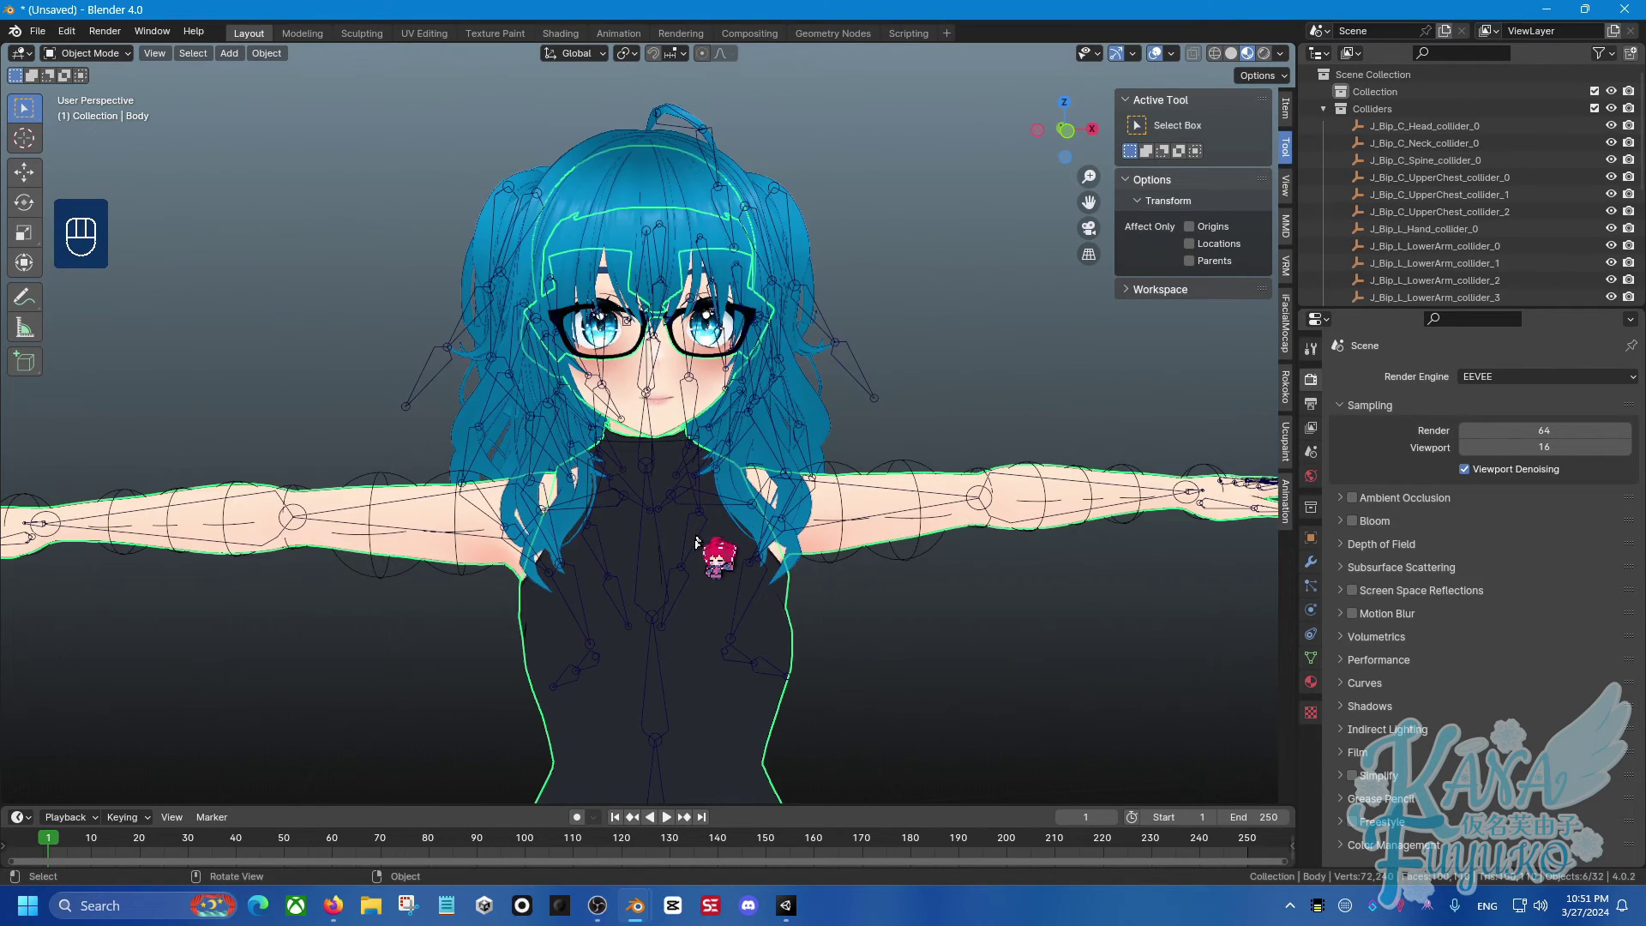
{"action": "left_click", "coordinate": [926, 323]}
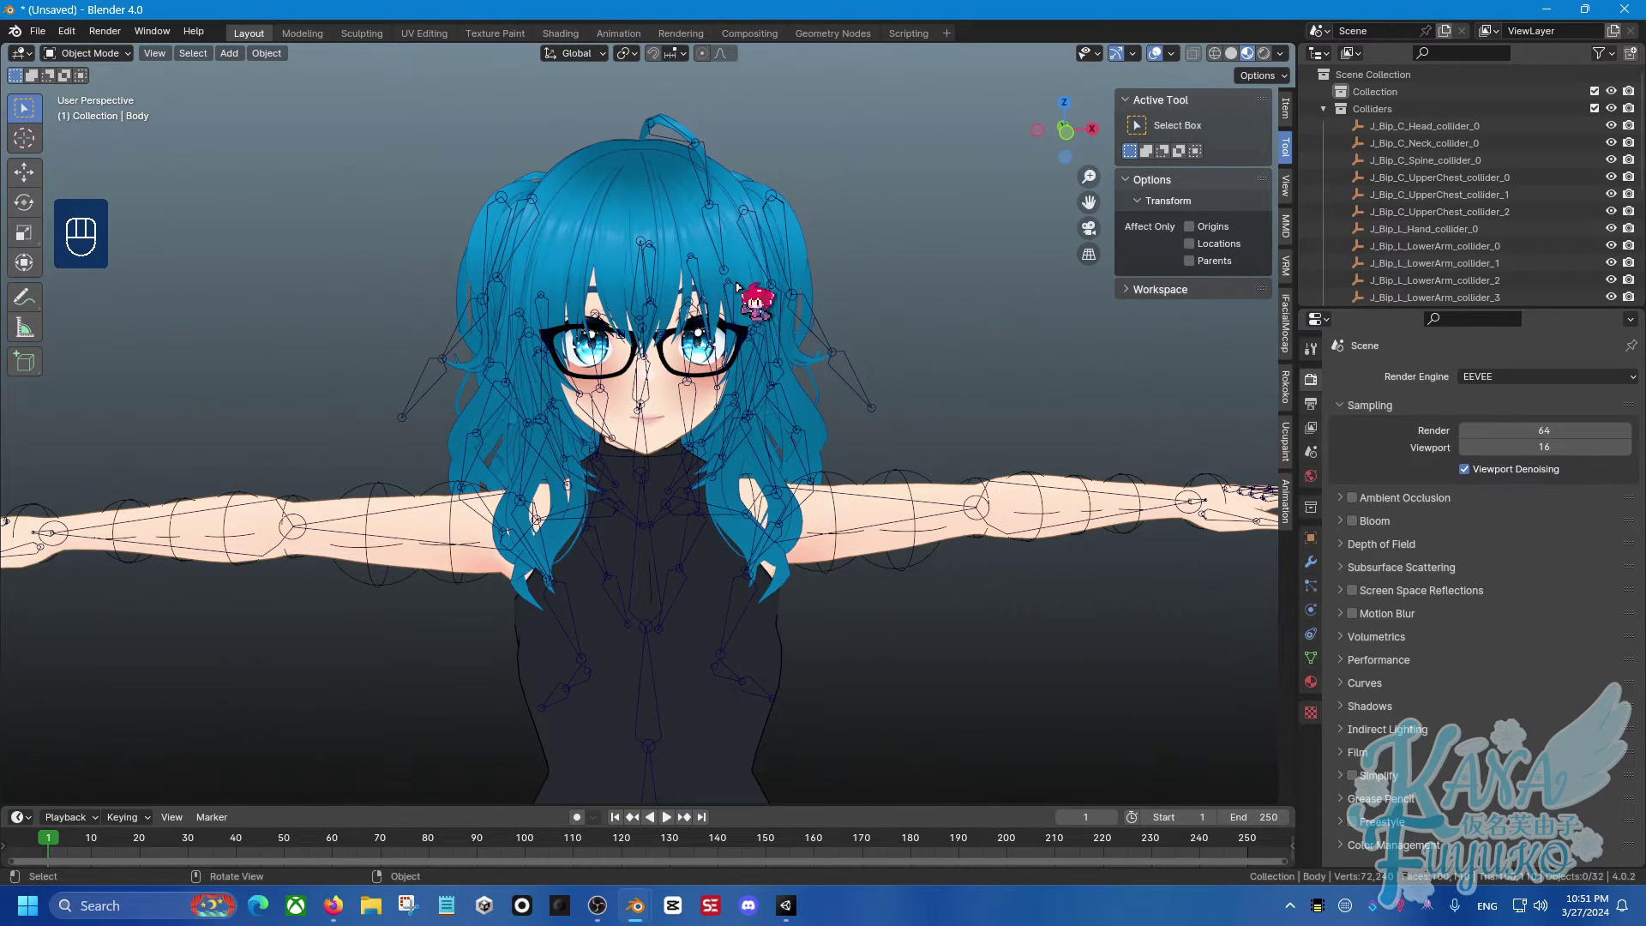
Show the VRM sidebar tab, widen it, and view the model from higher up.
{"action": "left_click", "coordinate": [1285, 265]}
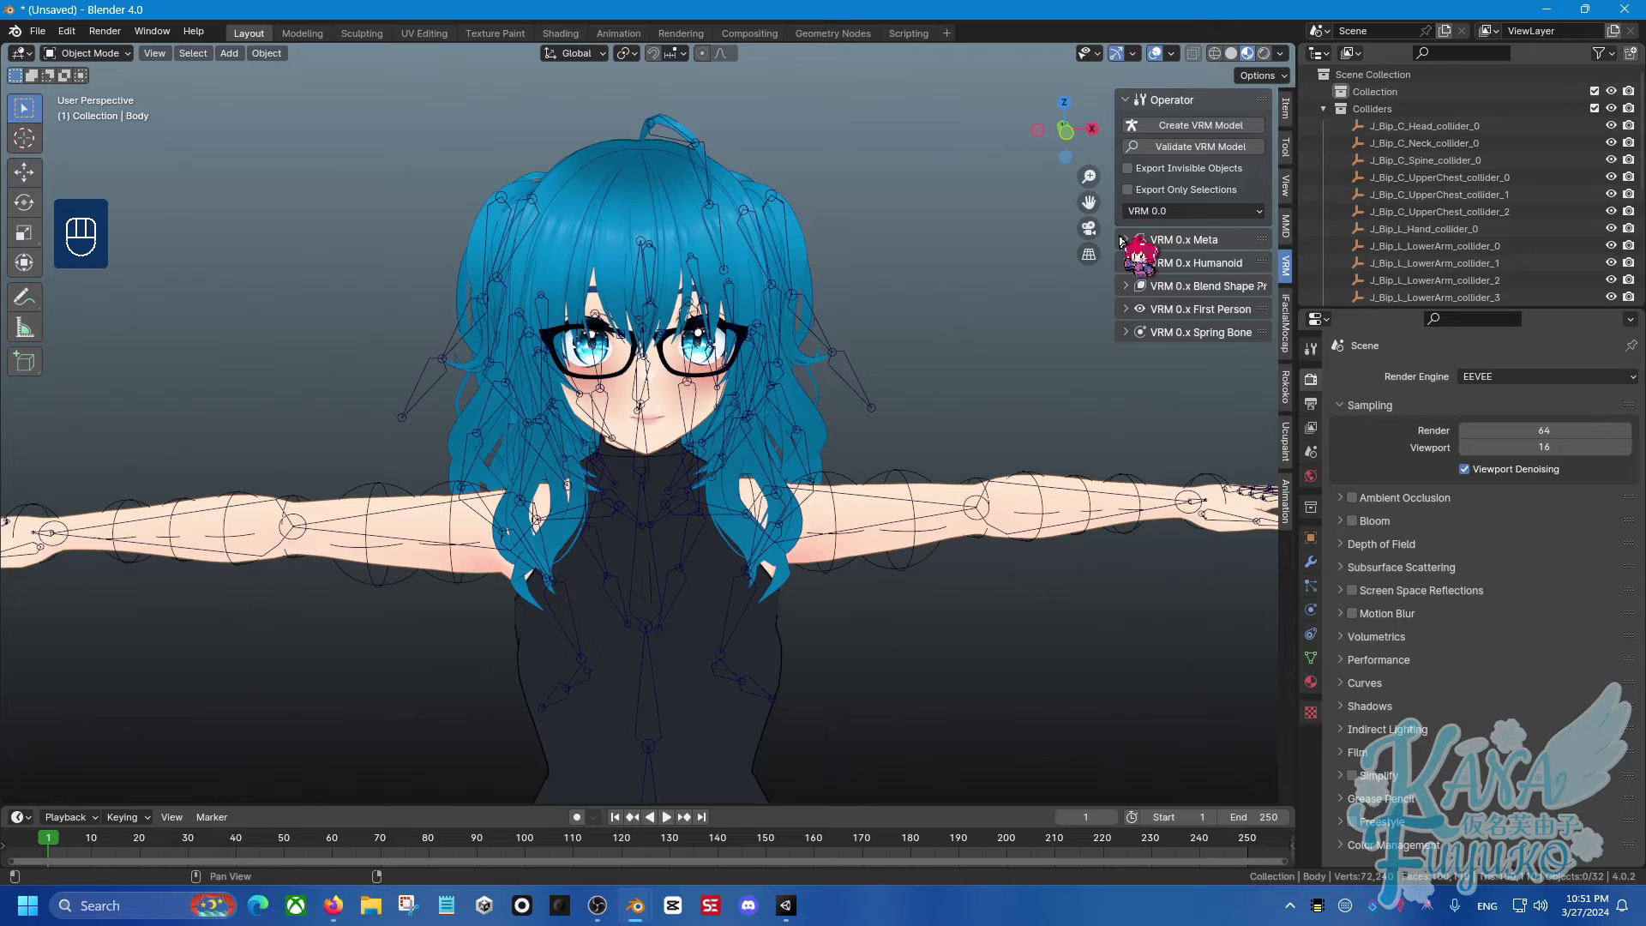
{"action": "left_click_drag", "start_coordinate": [1112, 214], "coordinate": [986, 213]}
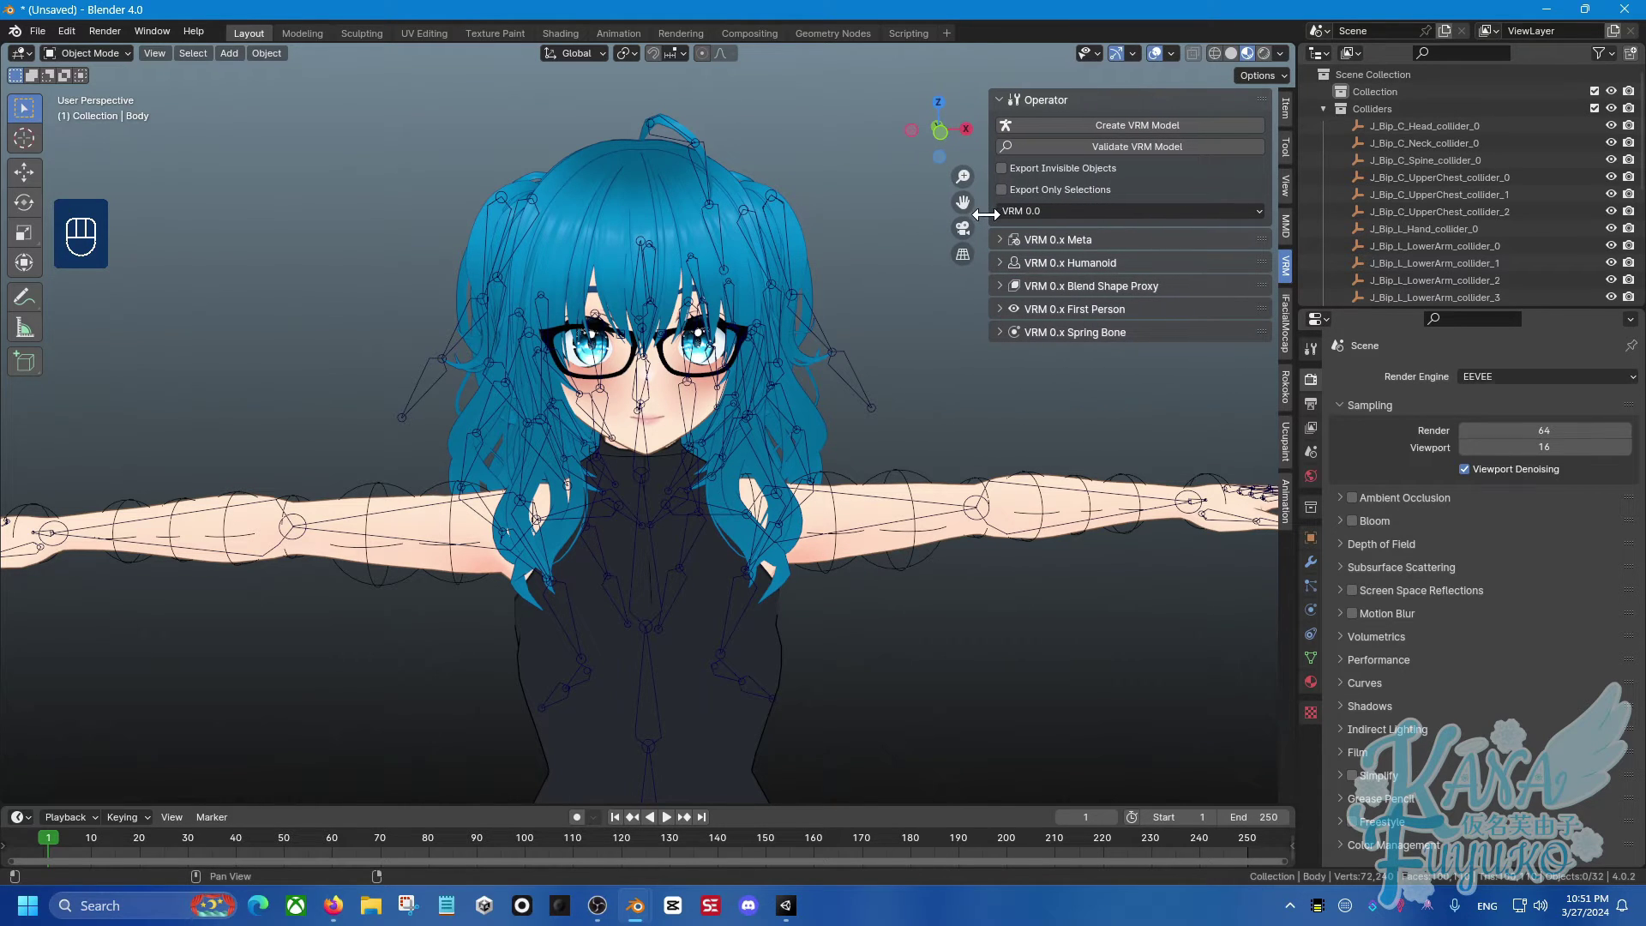
{"action": "middle_click_drag", "start_coordinate": [690, 401], "coordinate": [668, 416]}
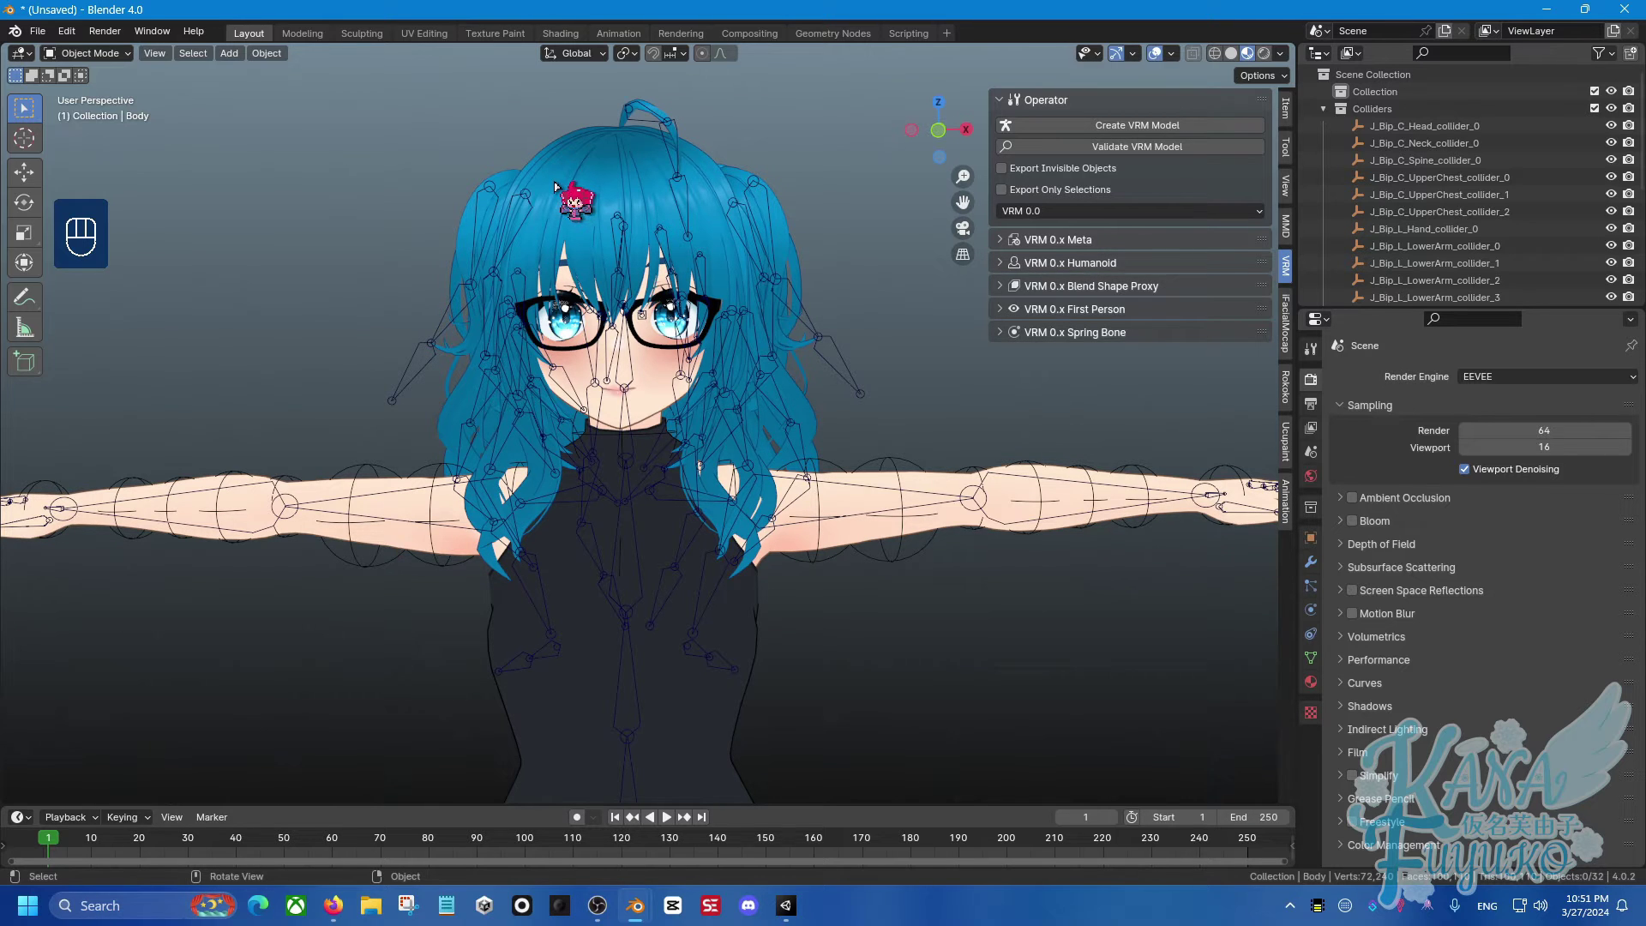
{"action": "middle_click_drag", "start_coordinate": [555, 186], "coordinate": [605, 429]}
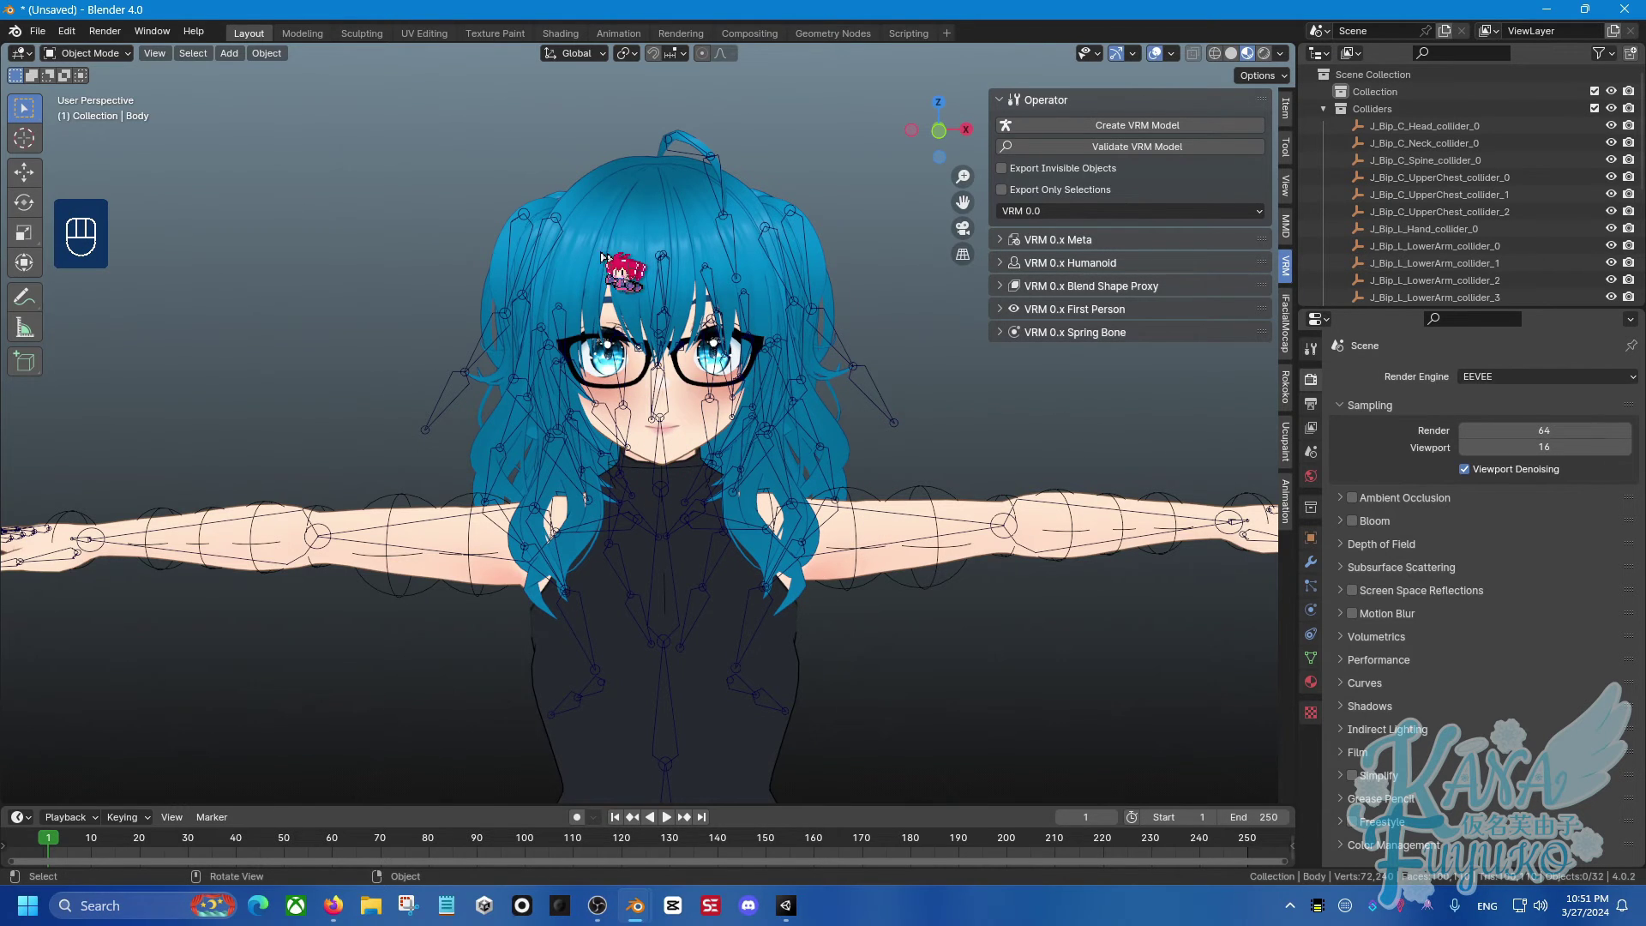
{"action": "left_click", "coordinate": [43, 33]}
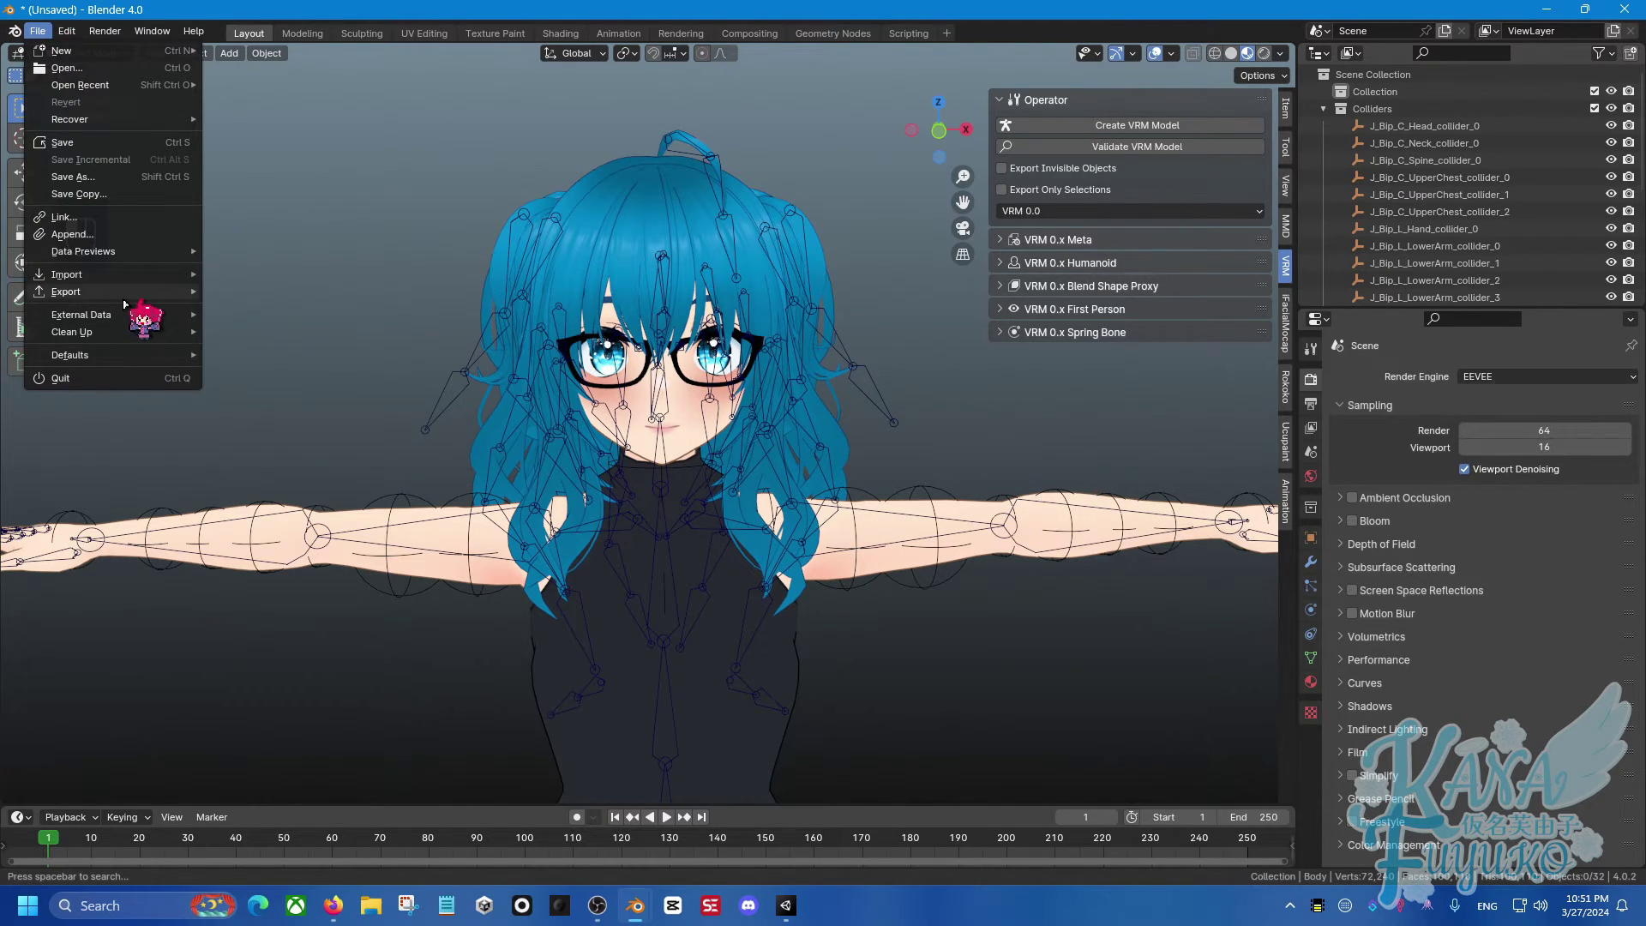
{"action": "mouse_move", "coordinate": [137, 293]}
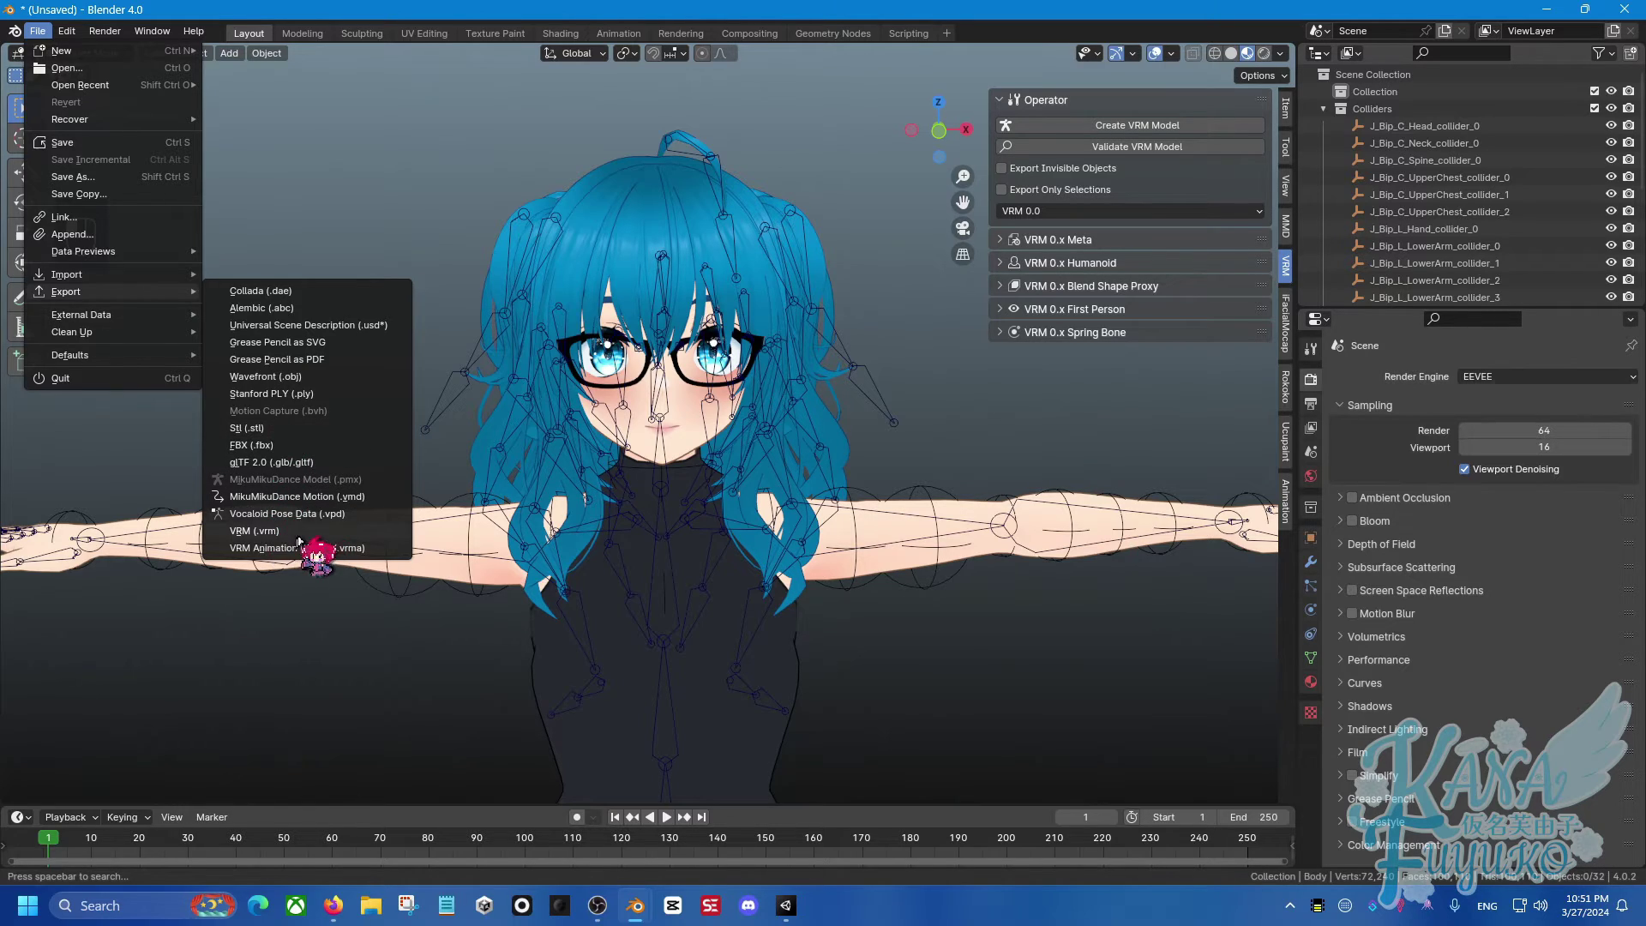
{"action": "middle_click_drag", "start_coordinate": [806, 467], "coordinate": [807, 452]}
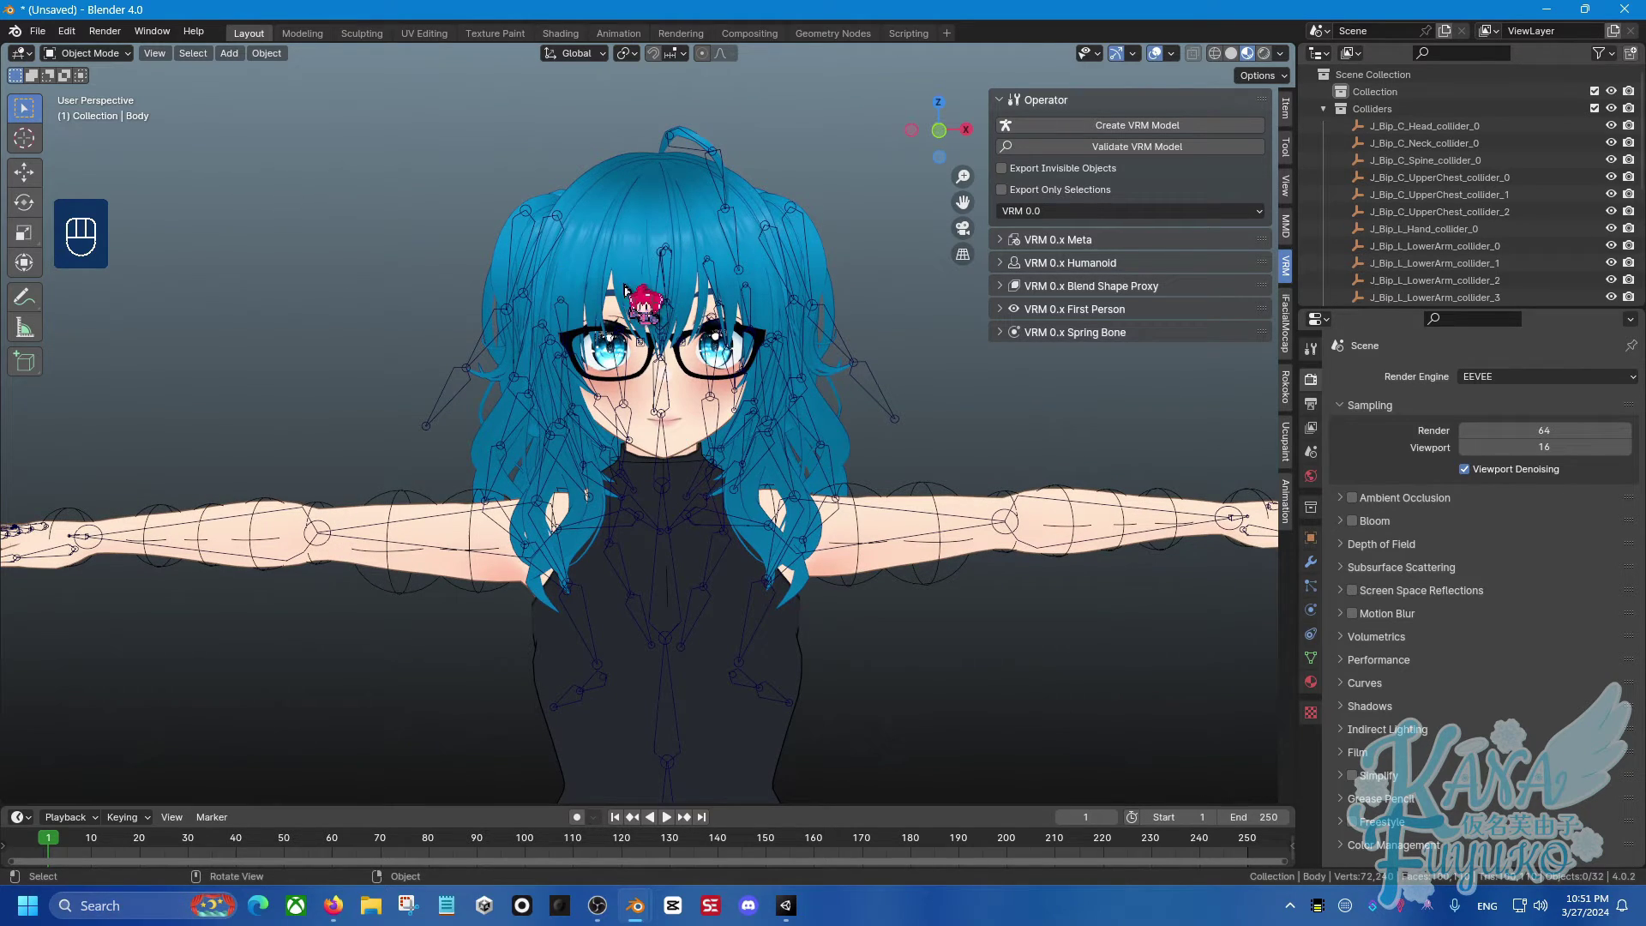
{"action": "middle_click_drag", "start_coordinate": [1000, 515], "coordinate": [722, 495]}
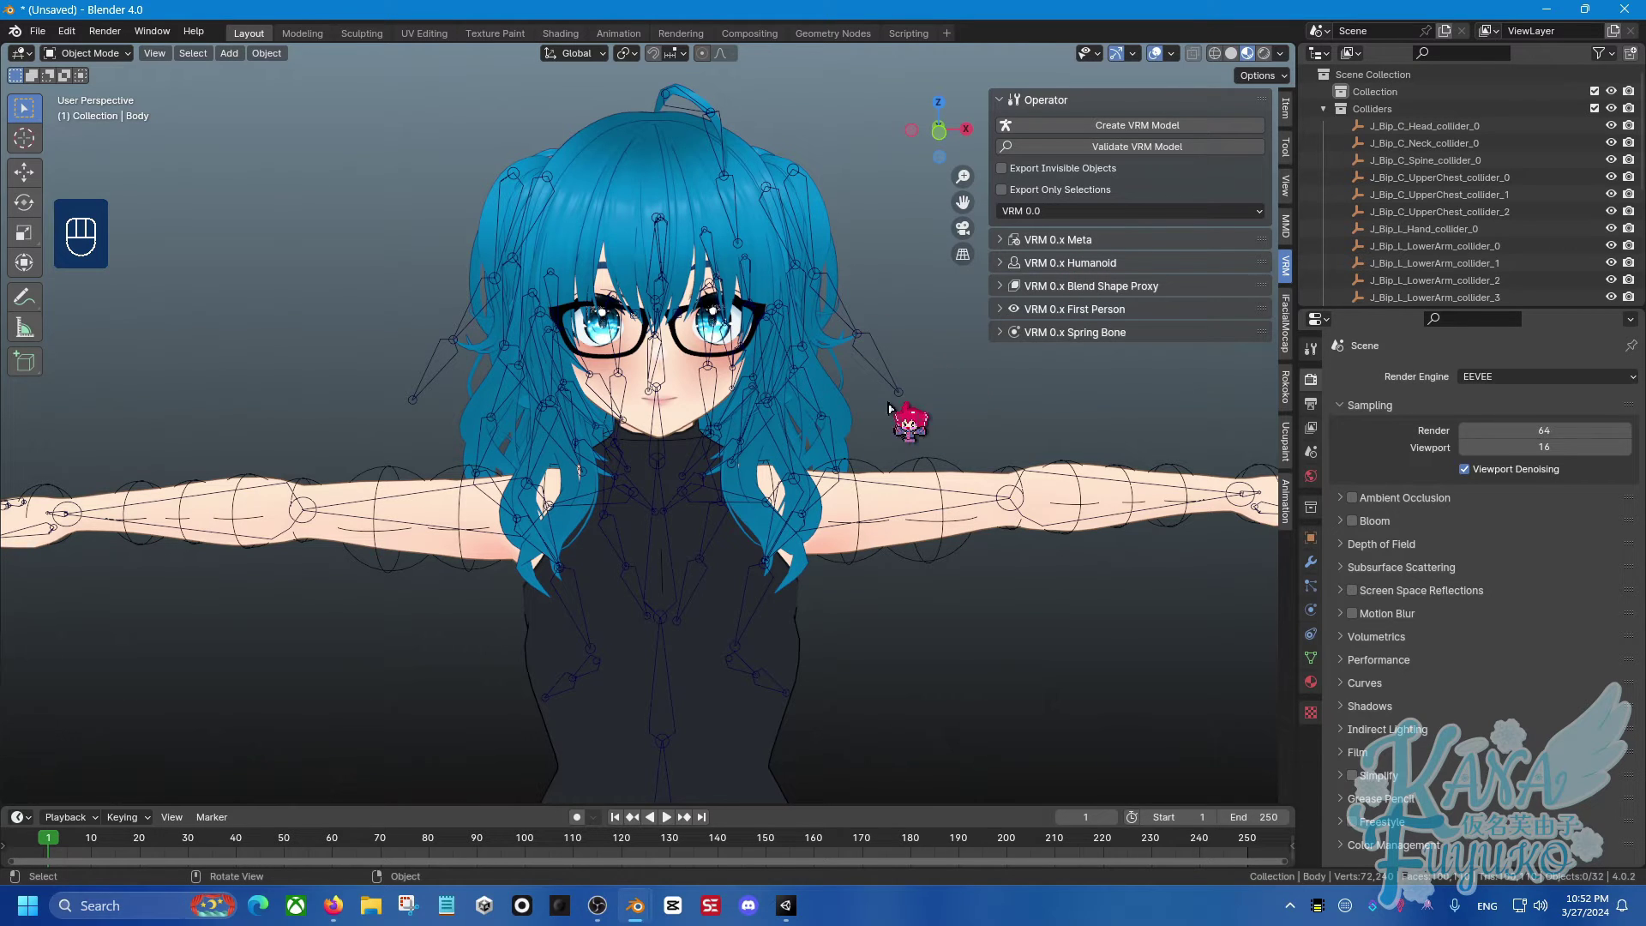
{"action": "middle_click_drag", "start_coordinate": [907, 447], "coordinate": [900, 437]}
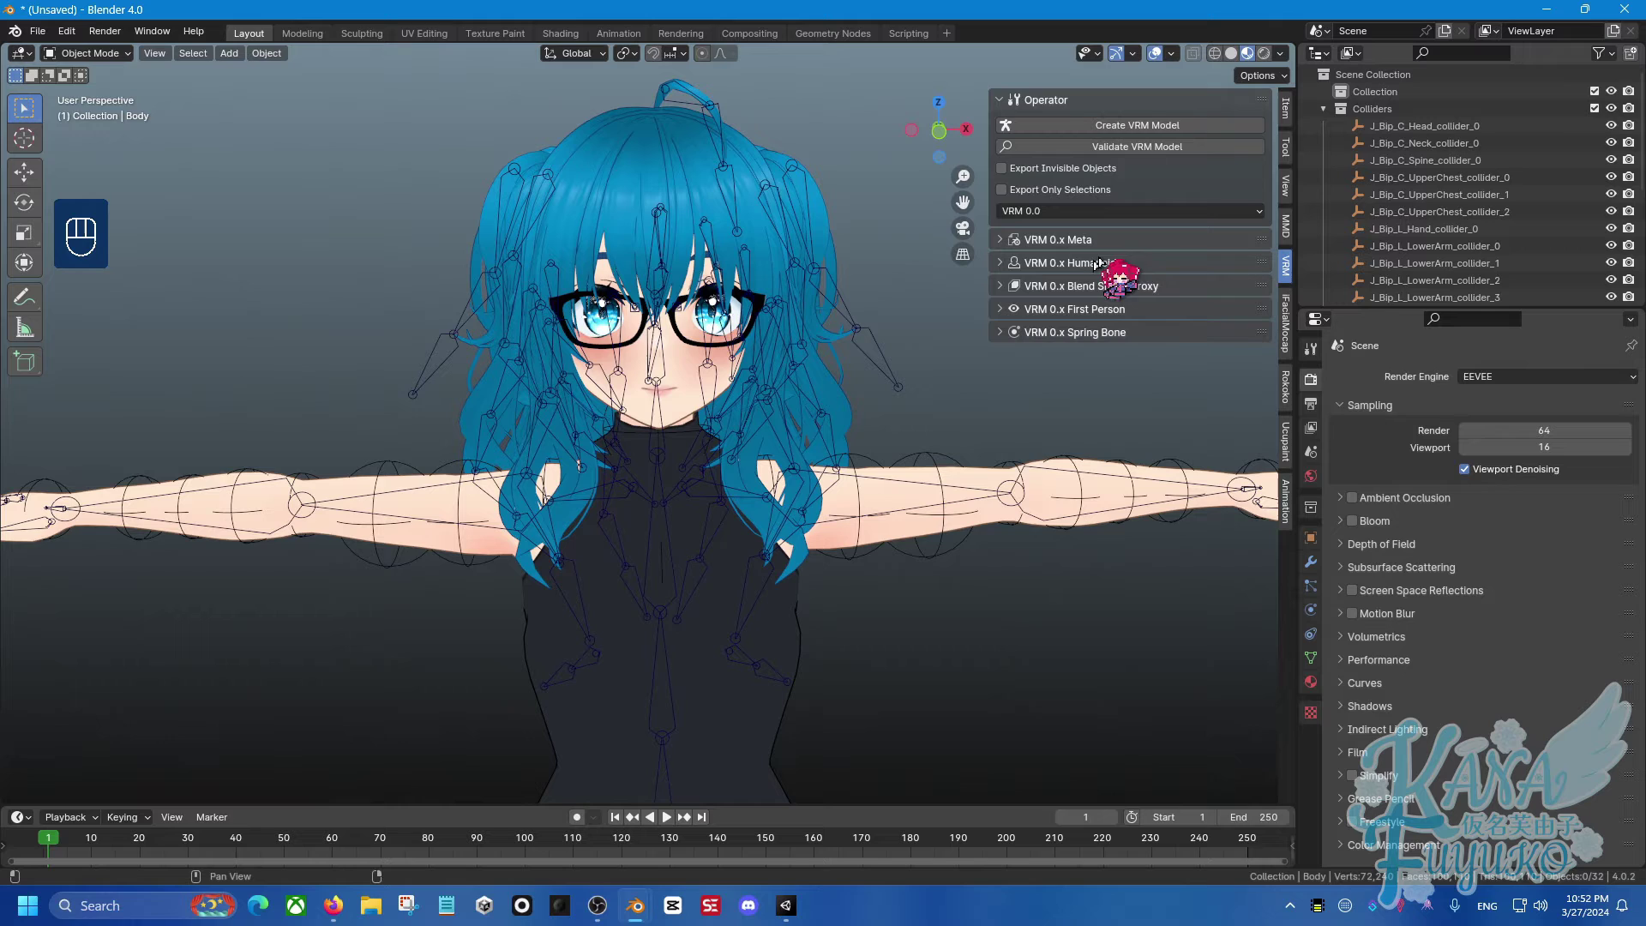
Create a VRM model armature, move it beside the character, then undo it.
{"action": "left_click", "coordinate": [1126, 128]}
{"action": "middle_click_drag", "start_coordinate": [583, 381], "coordinate": [755, 403]}
{"action": "key", "text": "g"}
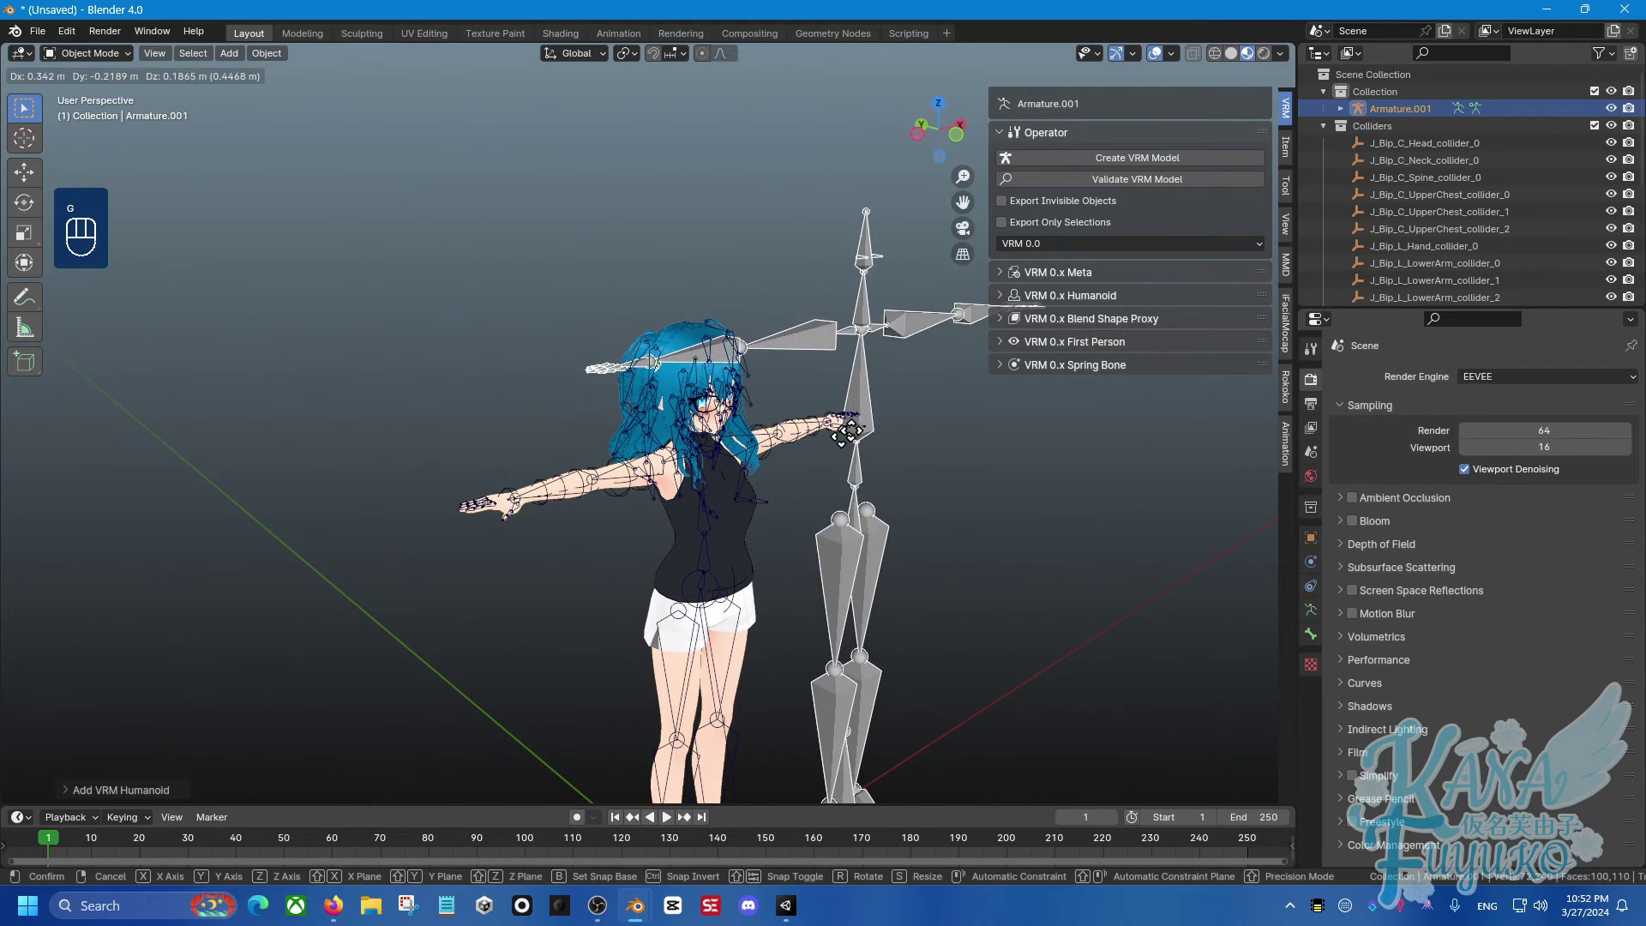
{"action": "left_click", "coordinate": [900, 374]}
{"action": "middle_click_drag", "start_coordinate": [900, 374], "coordinate": [649, 418]}
{"action": "scroll", "coordinate": [729, 357], "scroll_direction": "up", "scroll_amount": 6}
{"action": "key", "text": "ctrl+z"}
{"action": "key", "text": "ctrl+z"}
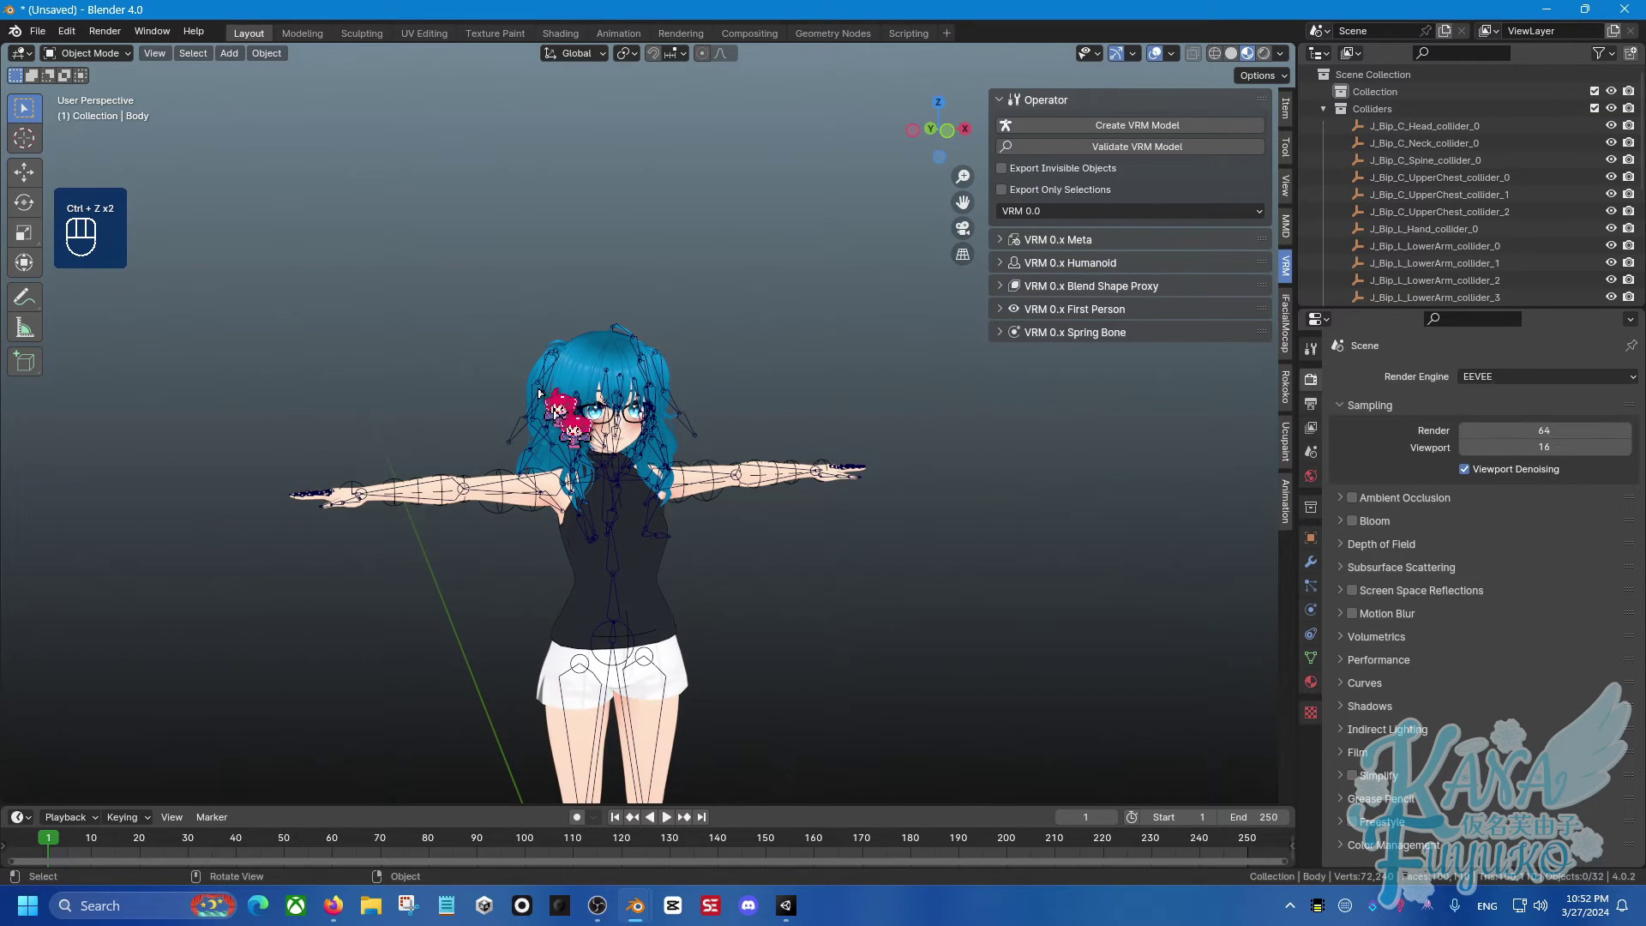
{"action": "scroll", "coordinate": [776, 385], "scroll_direction": "up", "scroll_amount": 5}
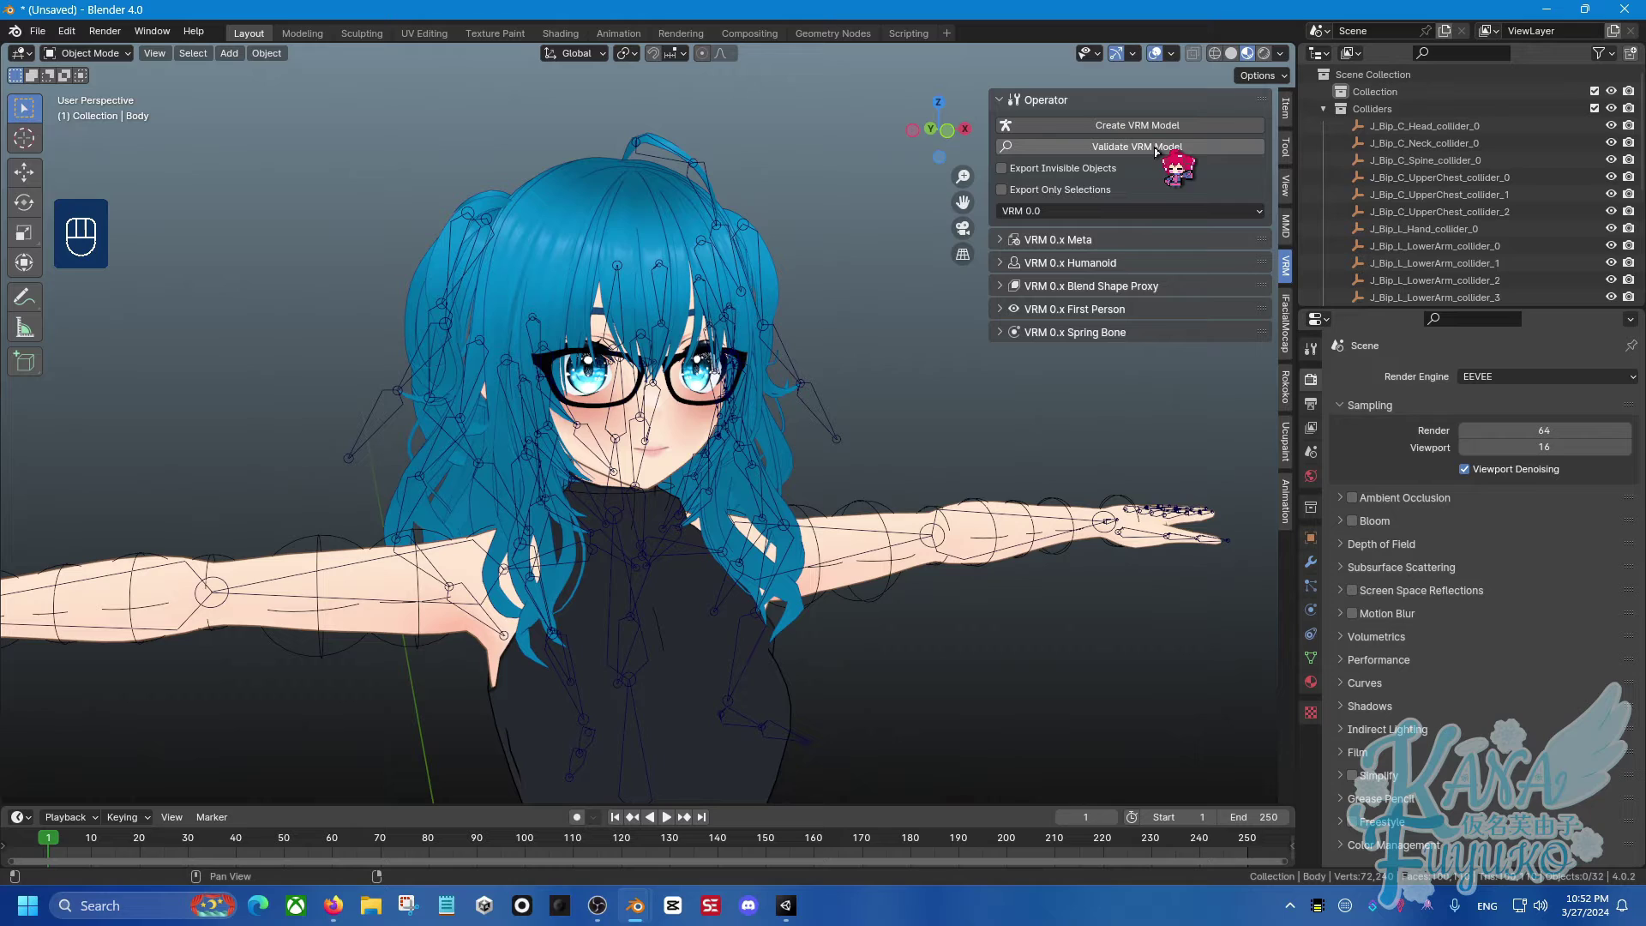
Validate the VRM model and dismiss the 'No error. Ready for export VRM' result.
{"action": "left_click", "coordinate": [1157, 147]}
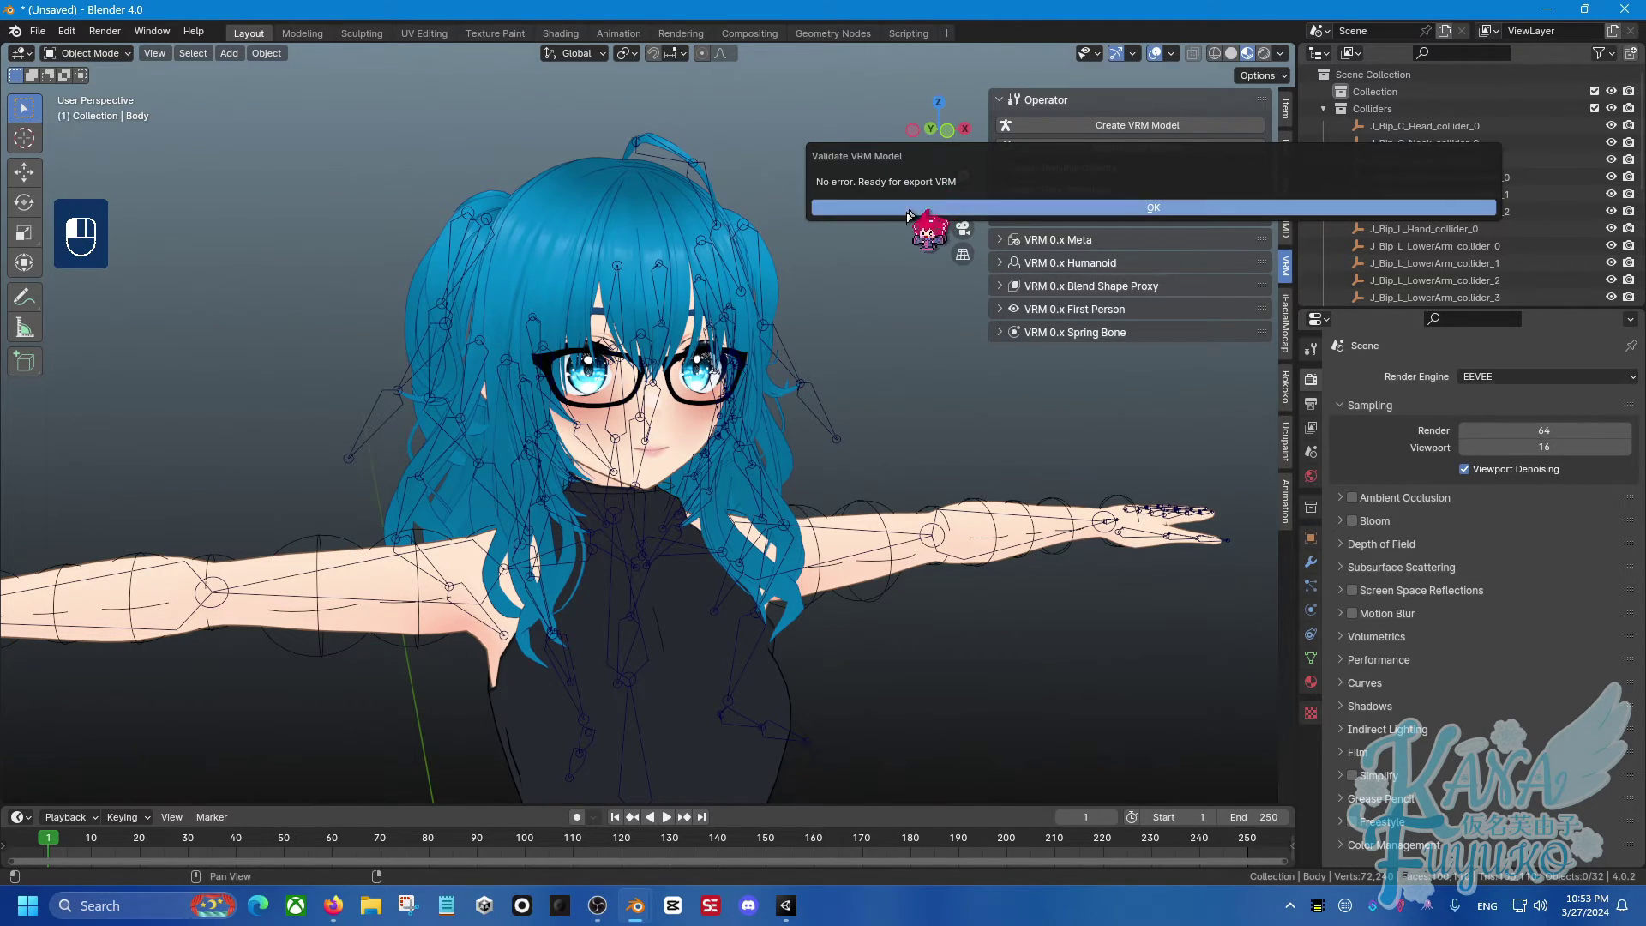
{"action": "left_click", "coordinate": [978, 210]}
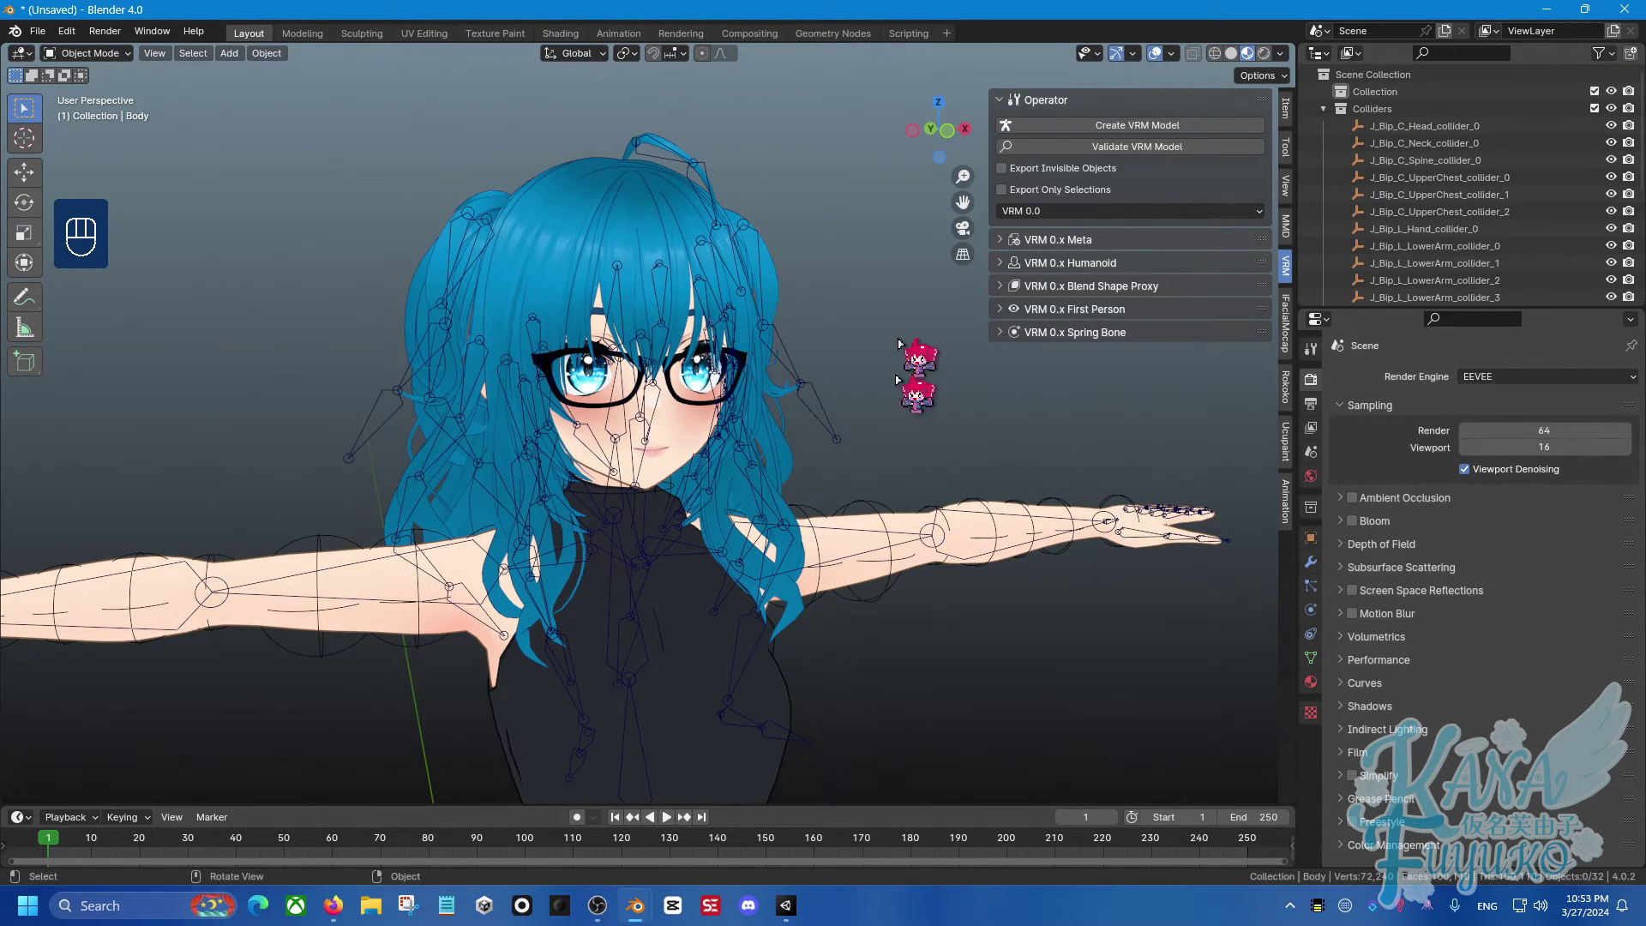
{"action": "middle_click_drag", "start_coordinate": [522, 599], "coordinate": [564, 553]}
{"action": "scroll", "coordinate": [716, 469], "scroll_direction": "up", "scroll_amount": 3}
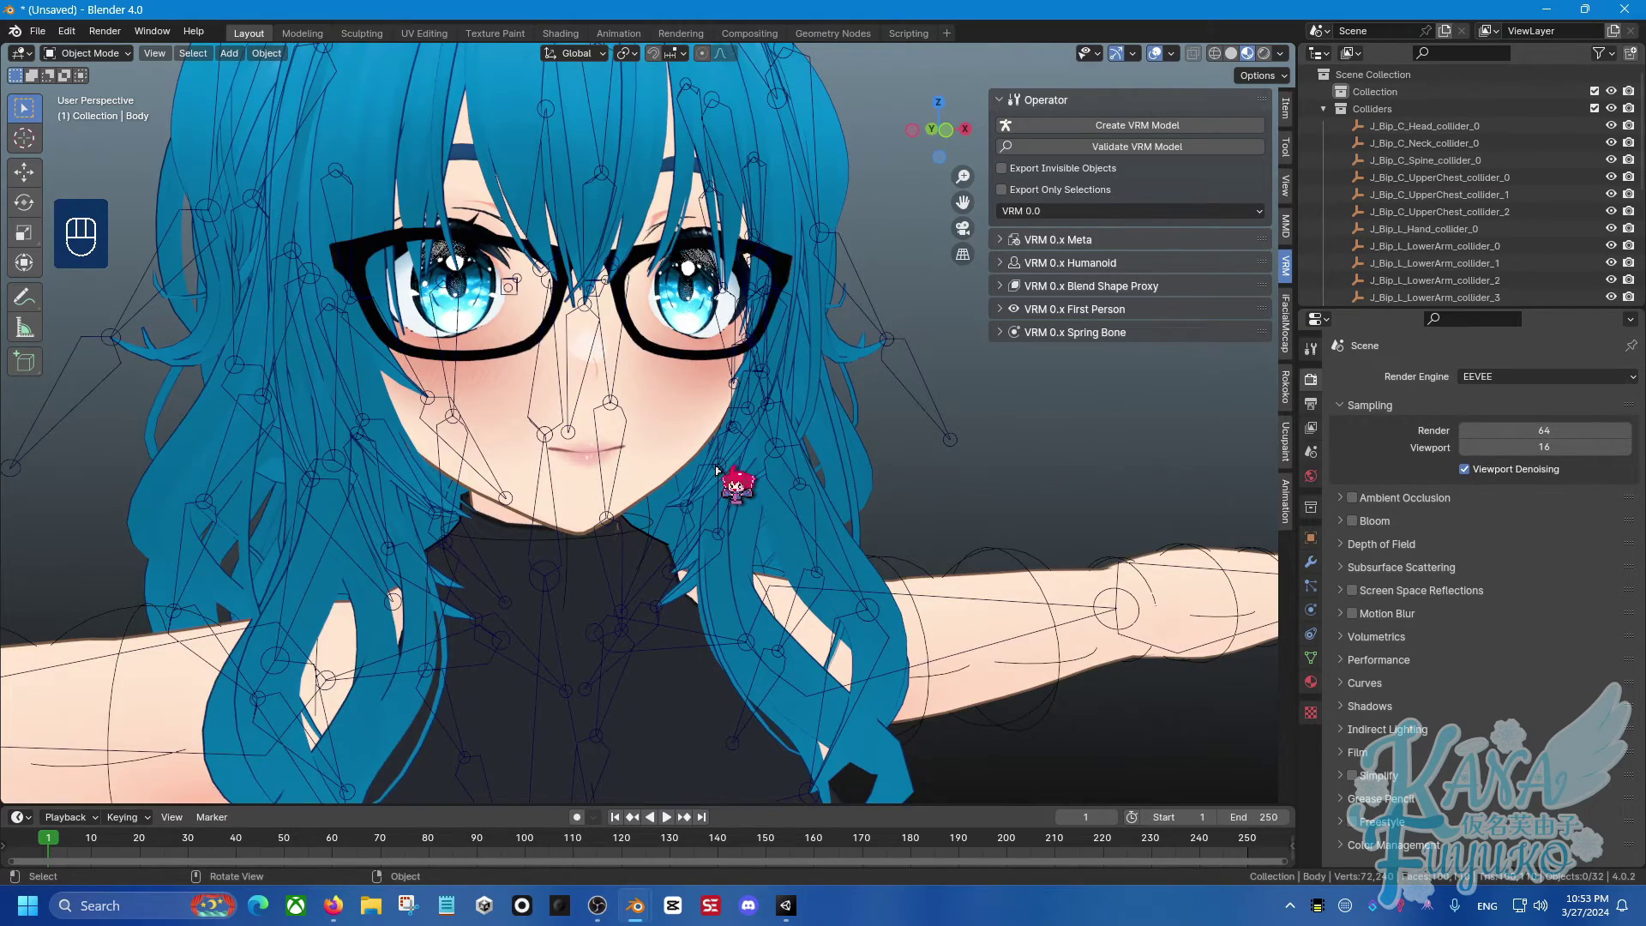
{"action": "scroll", "coordinate": [702, 444], "scroll_direction": "down", "scroll_amount": 2}
{"action": "scroll", "coordinate": [812, 360], "scroll_direction": "down", "scroll_amount": 2}
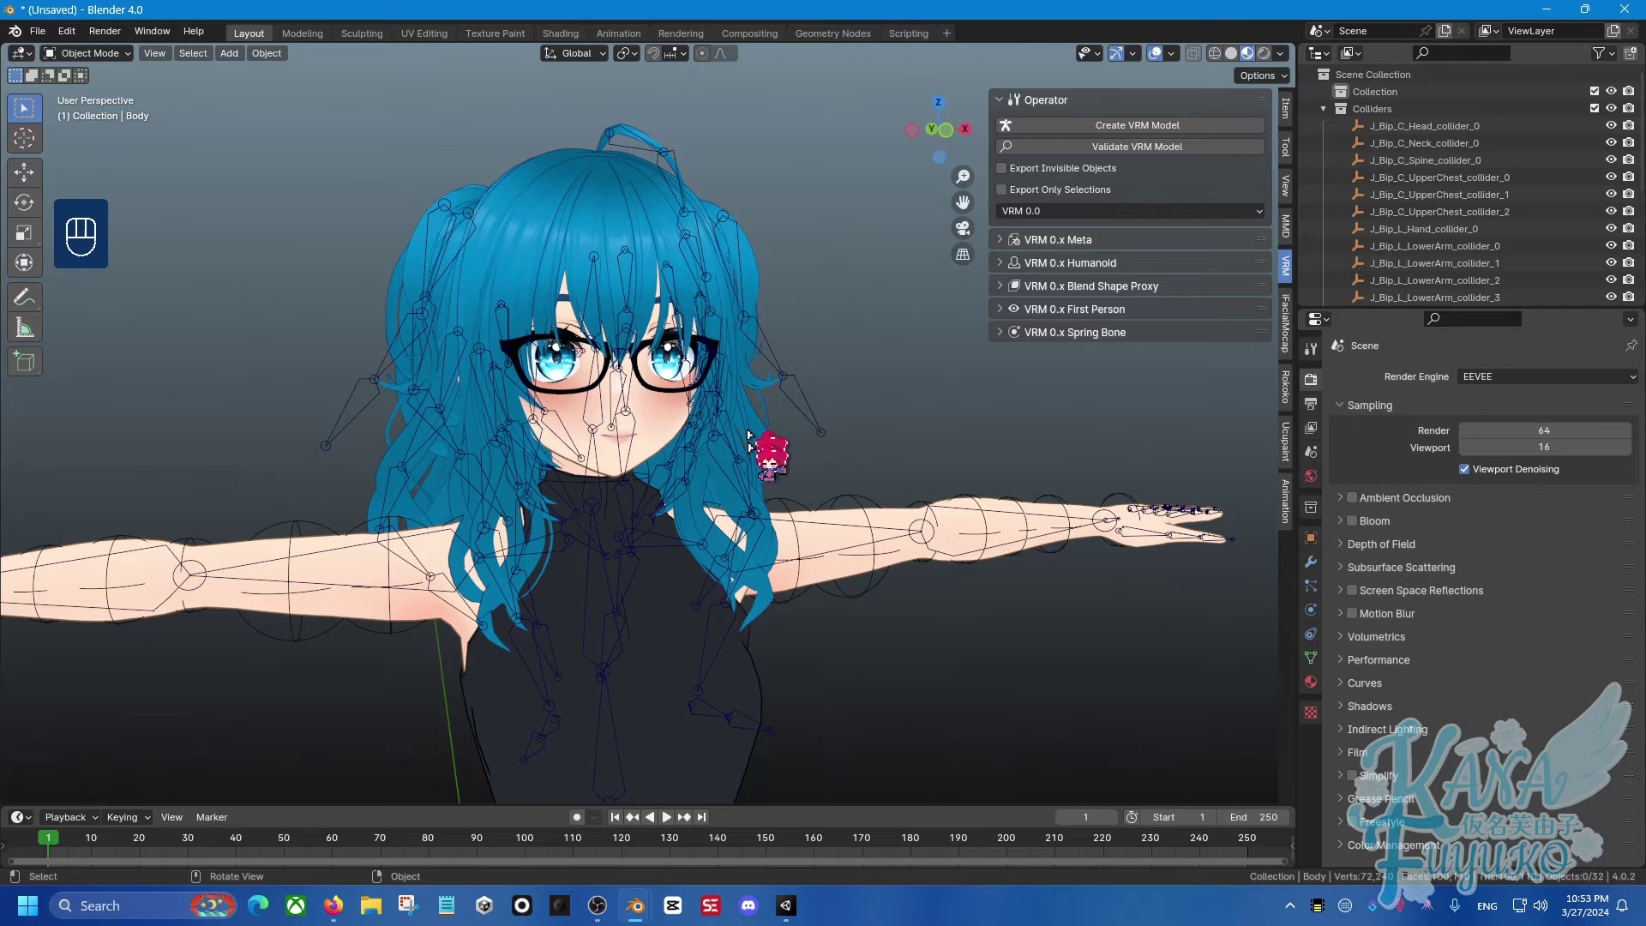
{"action": "left_click", "coordinate": [1050, 212]}
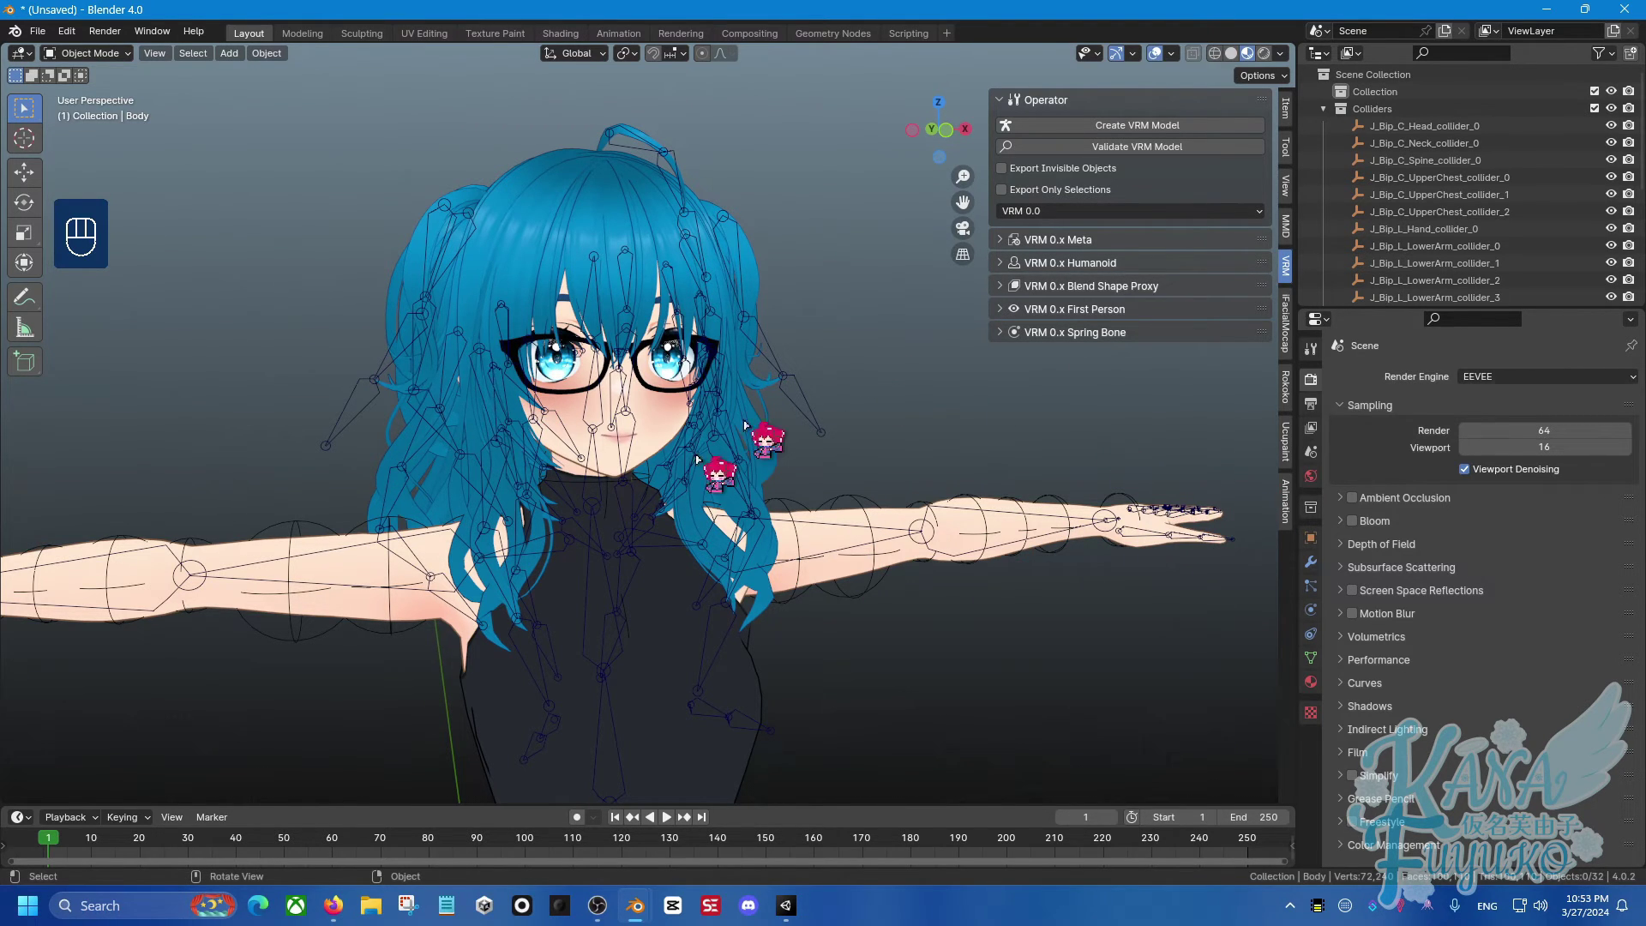
Keep spec version VRM 0.0, review the Test-Chan meta details, and widen the sidebar.
{"action": "left_click", "coordinate": [1063, 211]}
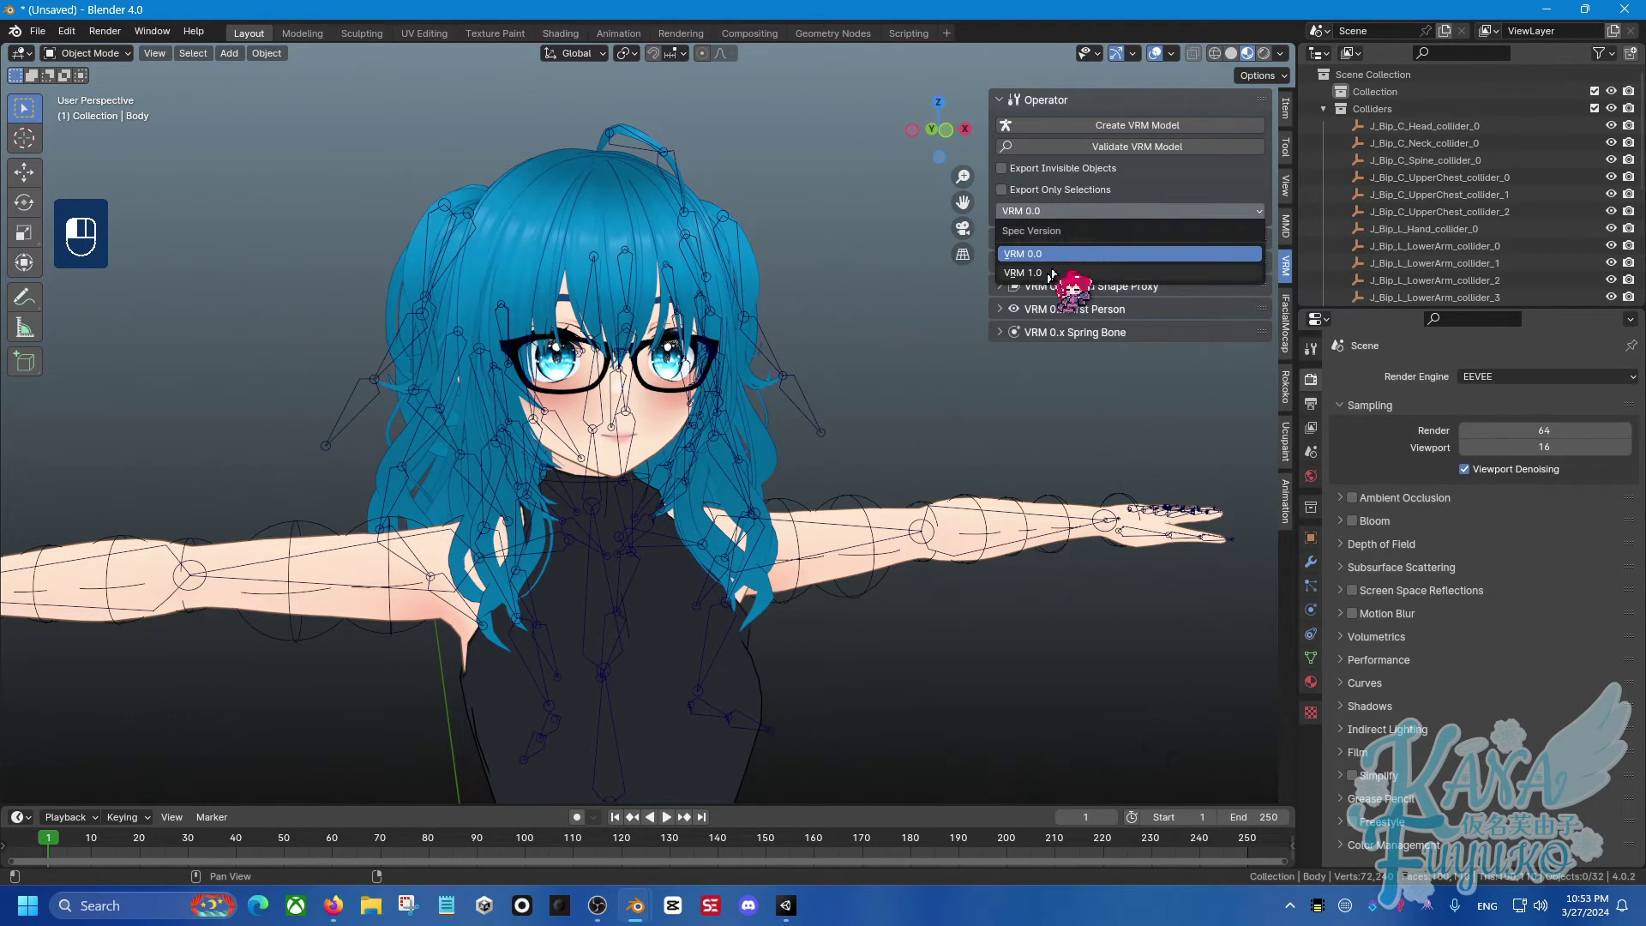
{"action": "left_click", "coordinate": [1057, 253]}
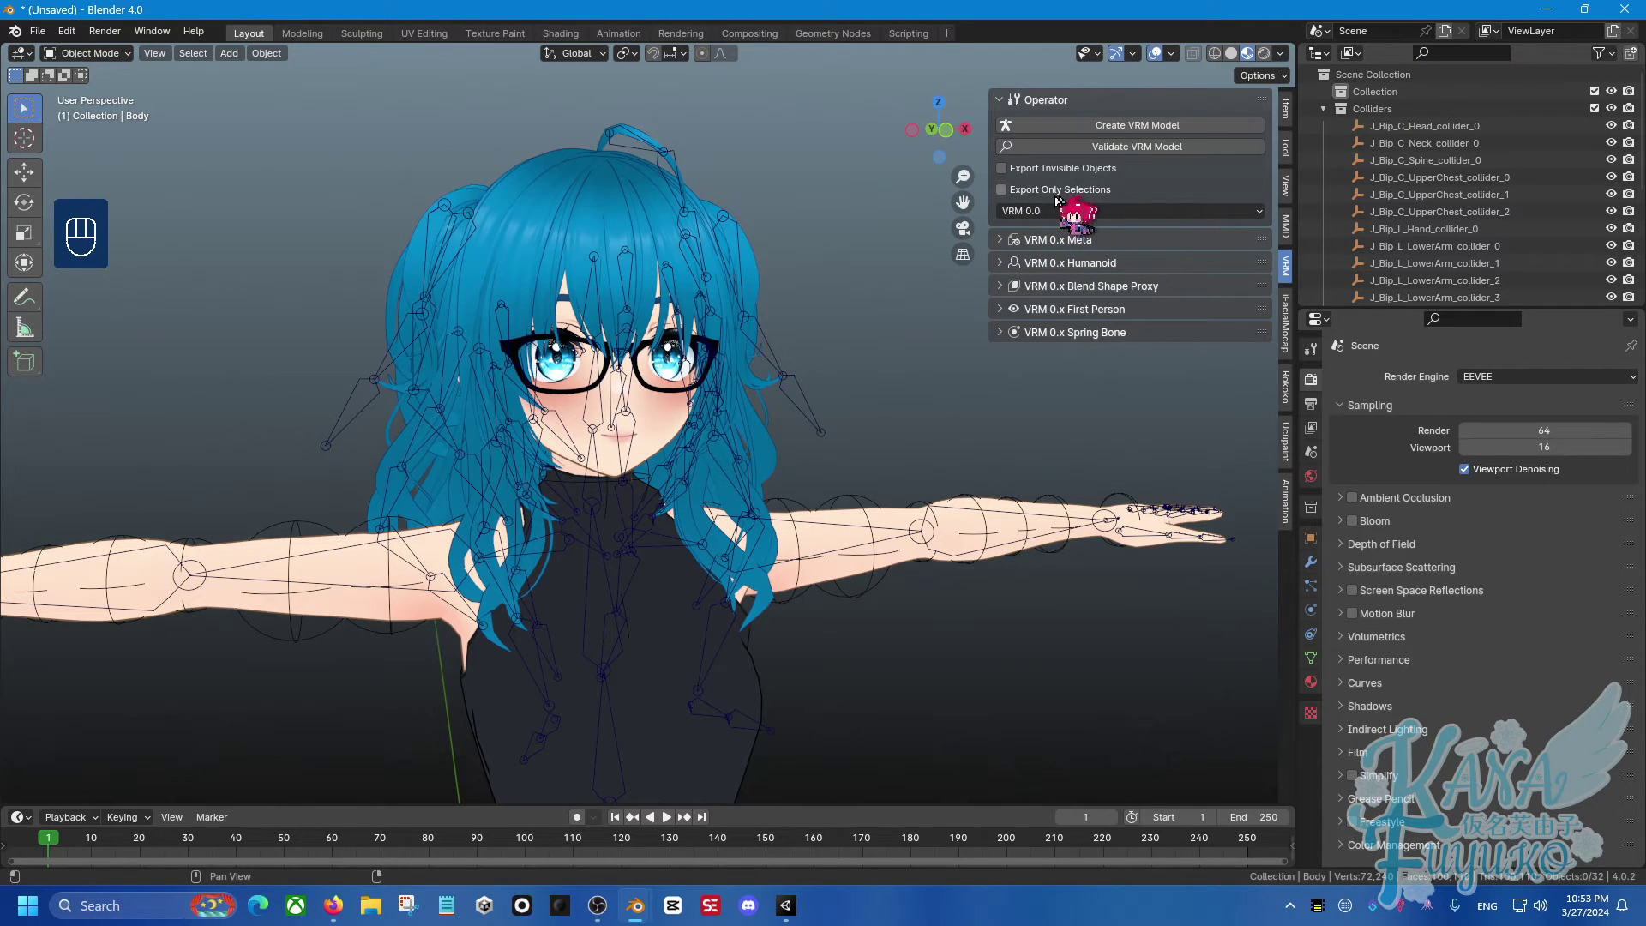
{"action": "left_click", "coordinate": [1114, 244]}
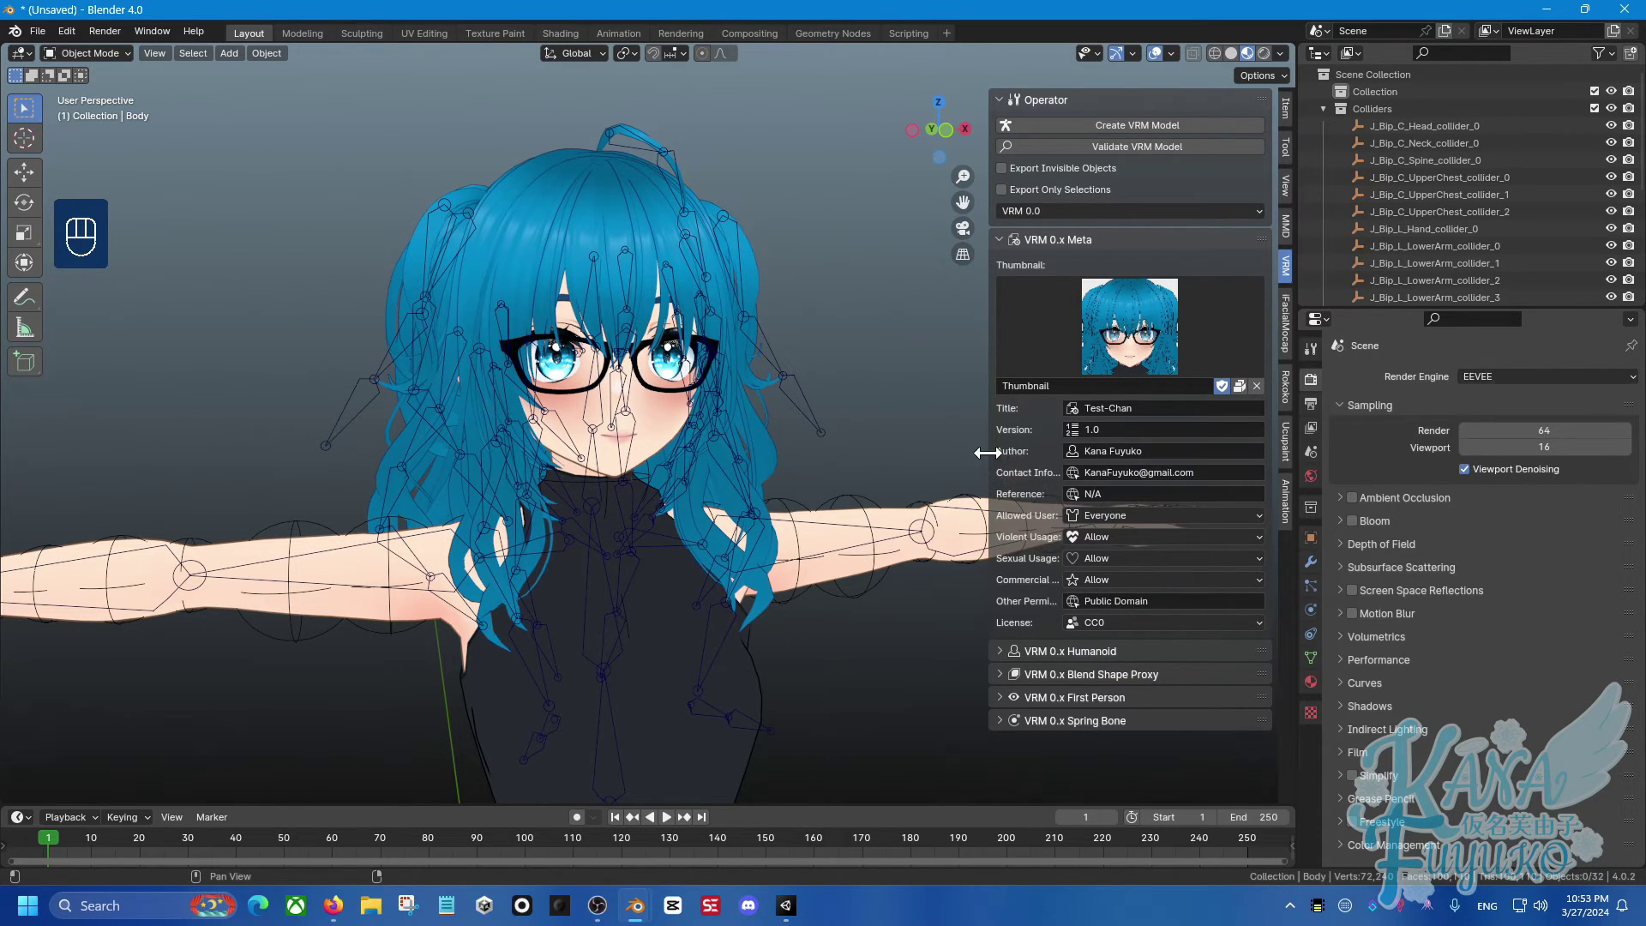
{"action": "left_click_drag", "start_coordinate": [987, 455], "coordinate": [808, 453]}
{"action": "left_click", "coordinate": [916, 240]}
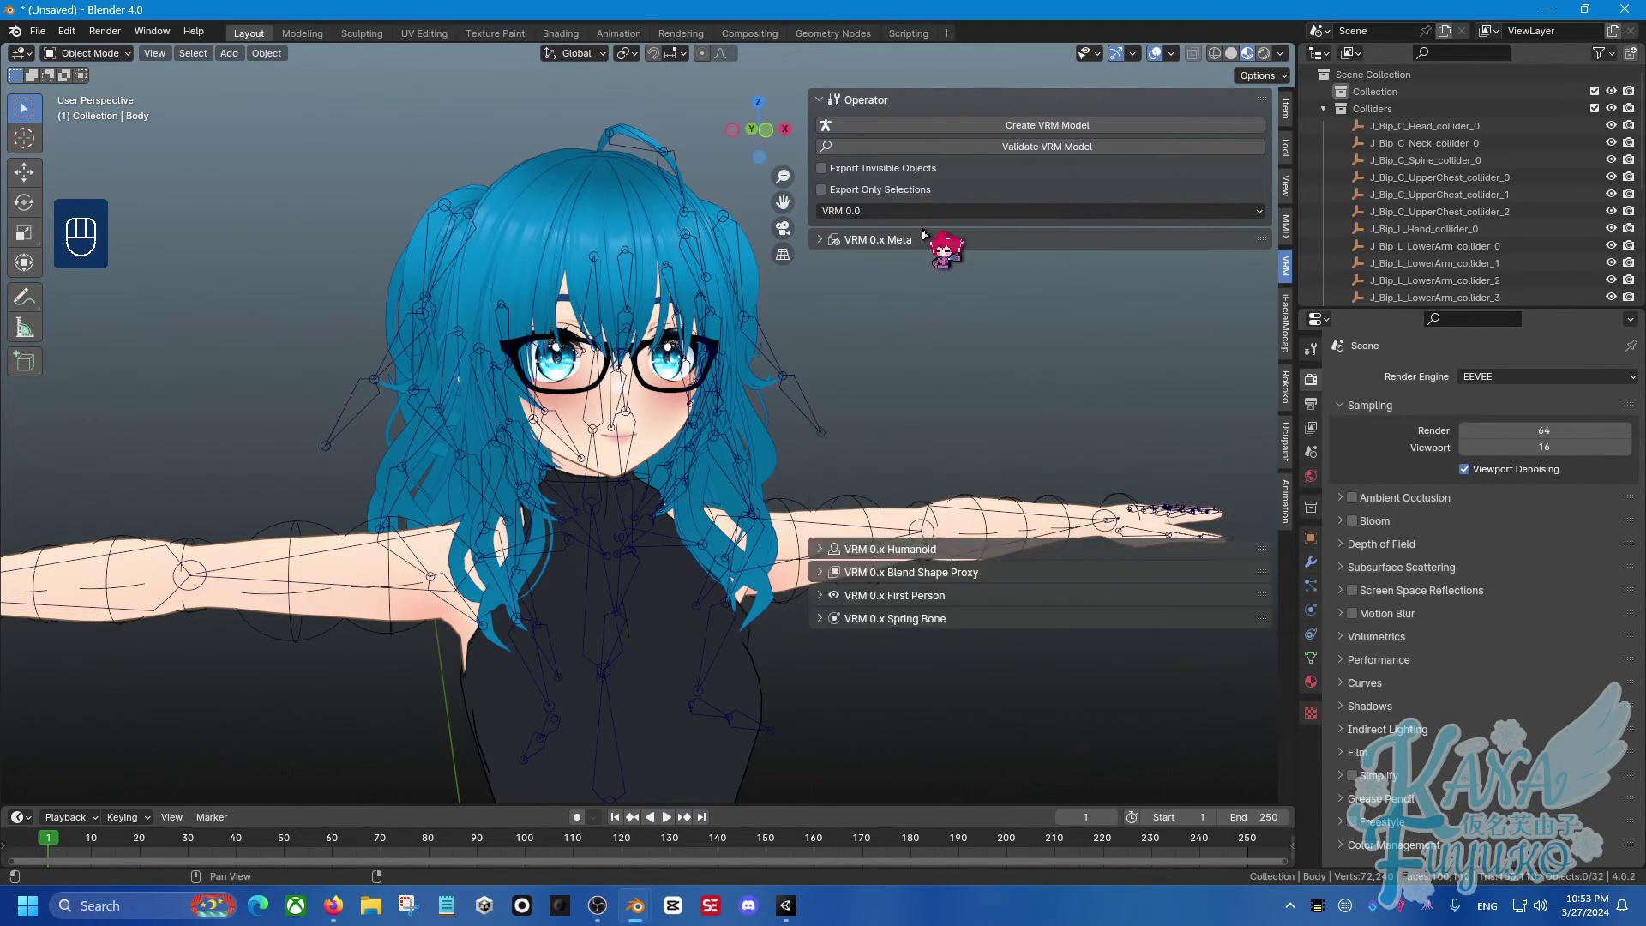
Expand VRM 0.x Humanoid and run Automatic Bone Assignment.
{"action": "left_click", "coordinate": [919, 263]}
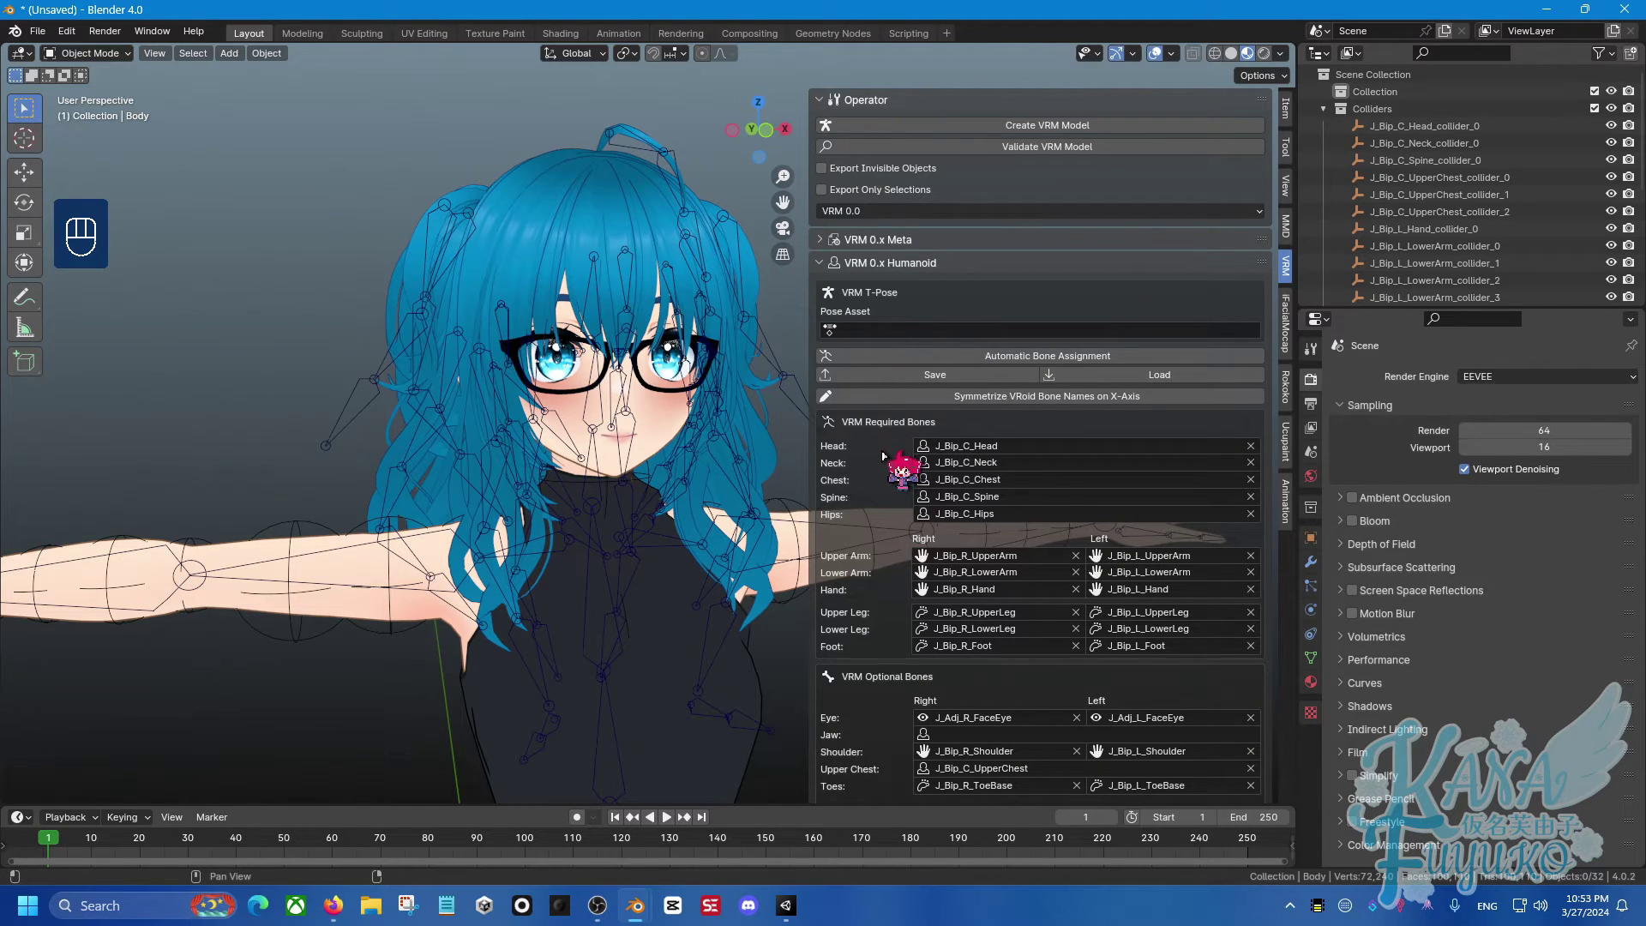
{"action": "scroll", "coordinate": [444, 525], "scroll_direction": "down", "scroll_amount": 3}
{"action": "scroll", "coordinate": [874, 515], "scroll_direction": "down", "scroll_amount": 3}
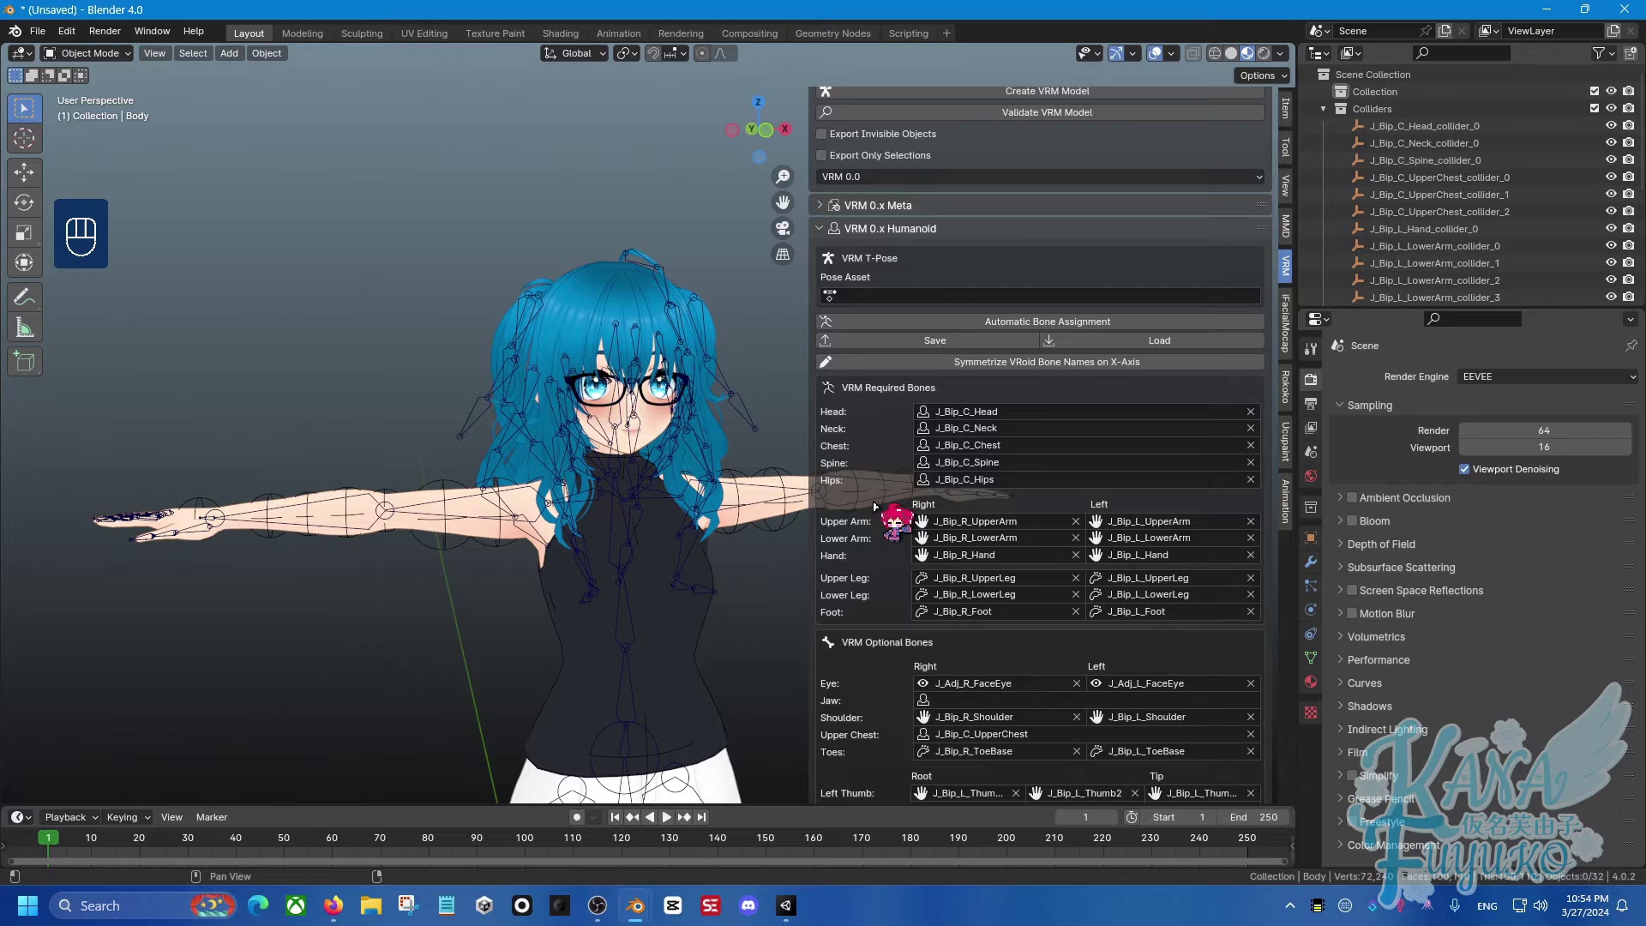
{"action": "scroll", "coordinate": [609, 558], "scroll_direction": "up", "scroll_amount": 4}
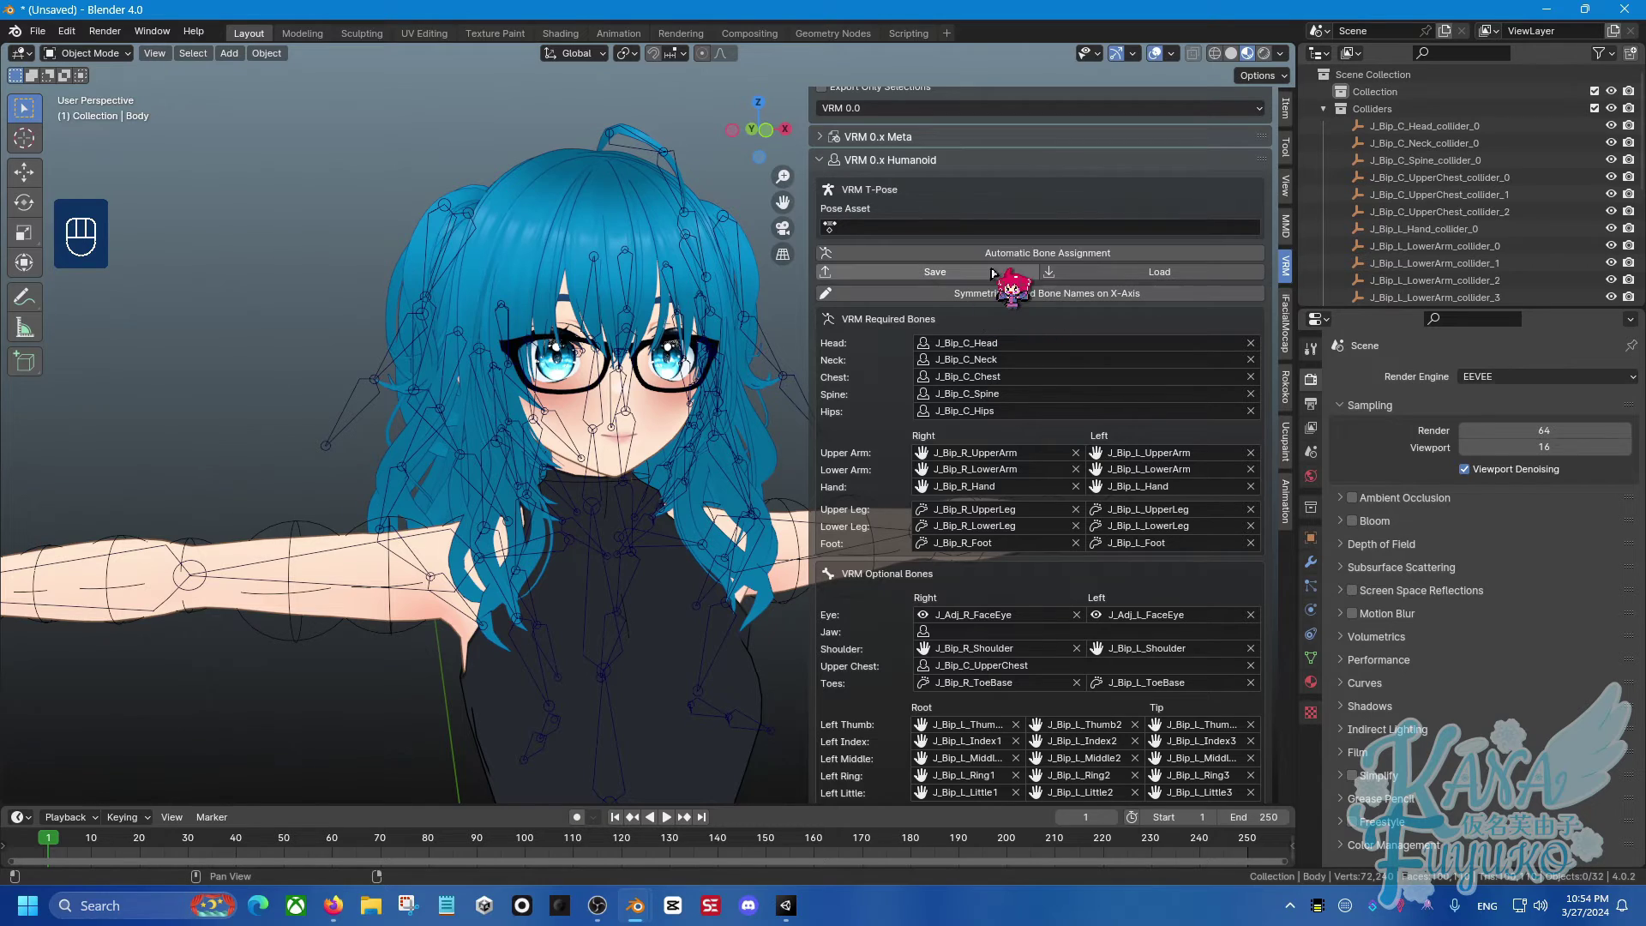
{"action": "left_click", "coordinate": [1100, 254]}
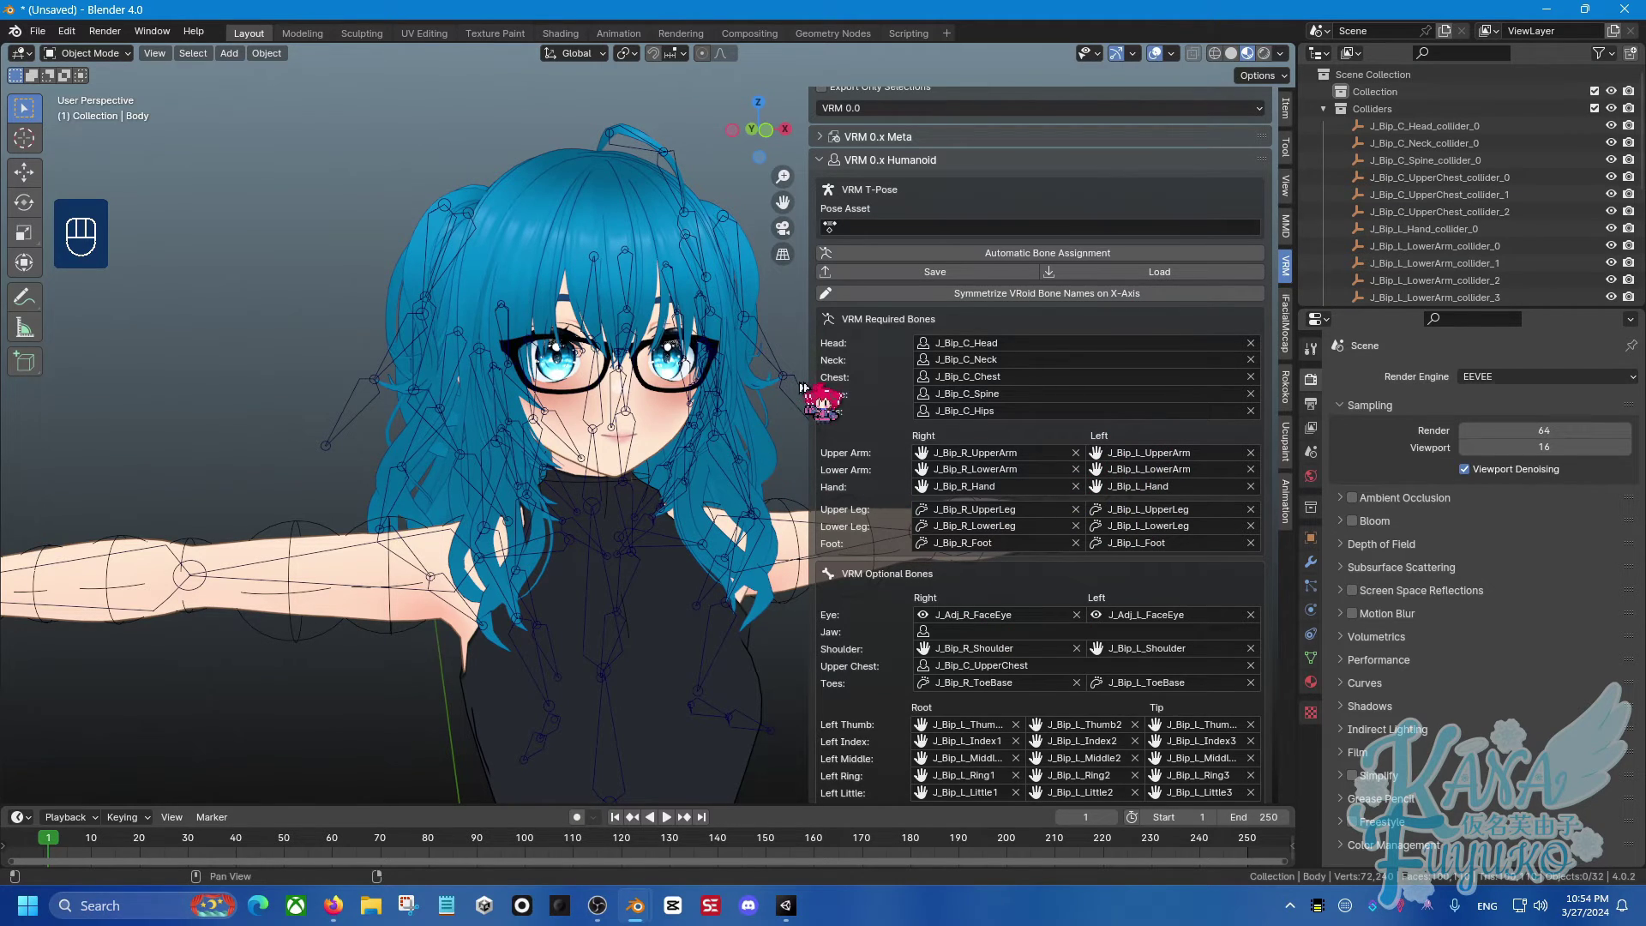
Symmetrize the VRoid bone names on the X axis, giving names like Head, Hips and UpperArm_R.
{"action": "left_click_drag", "start_coordinate": [806, 388], "coordinate": [867, 388]}
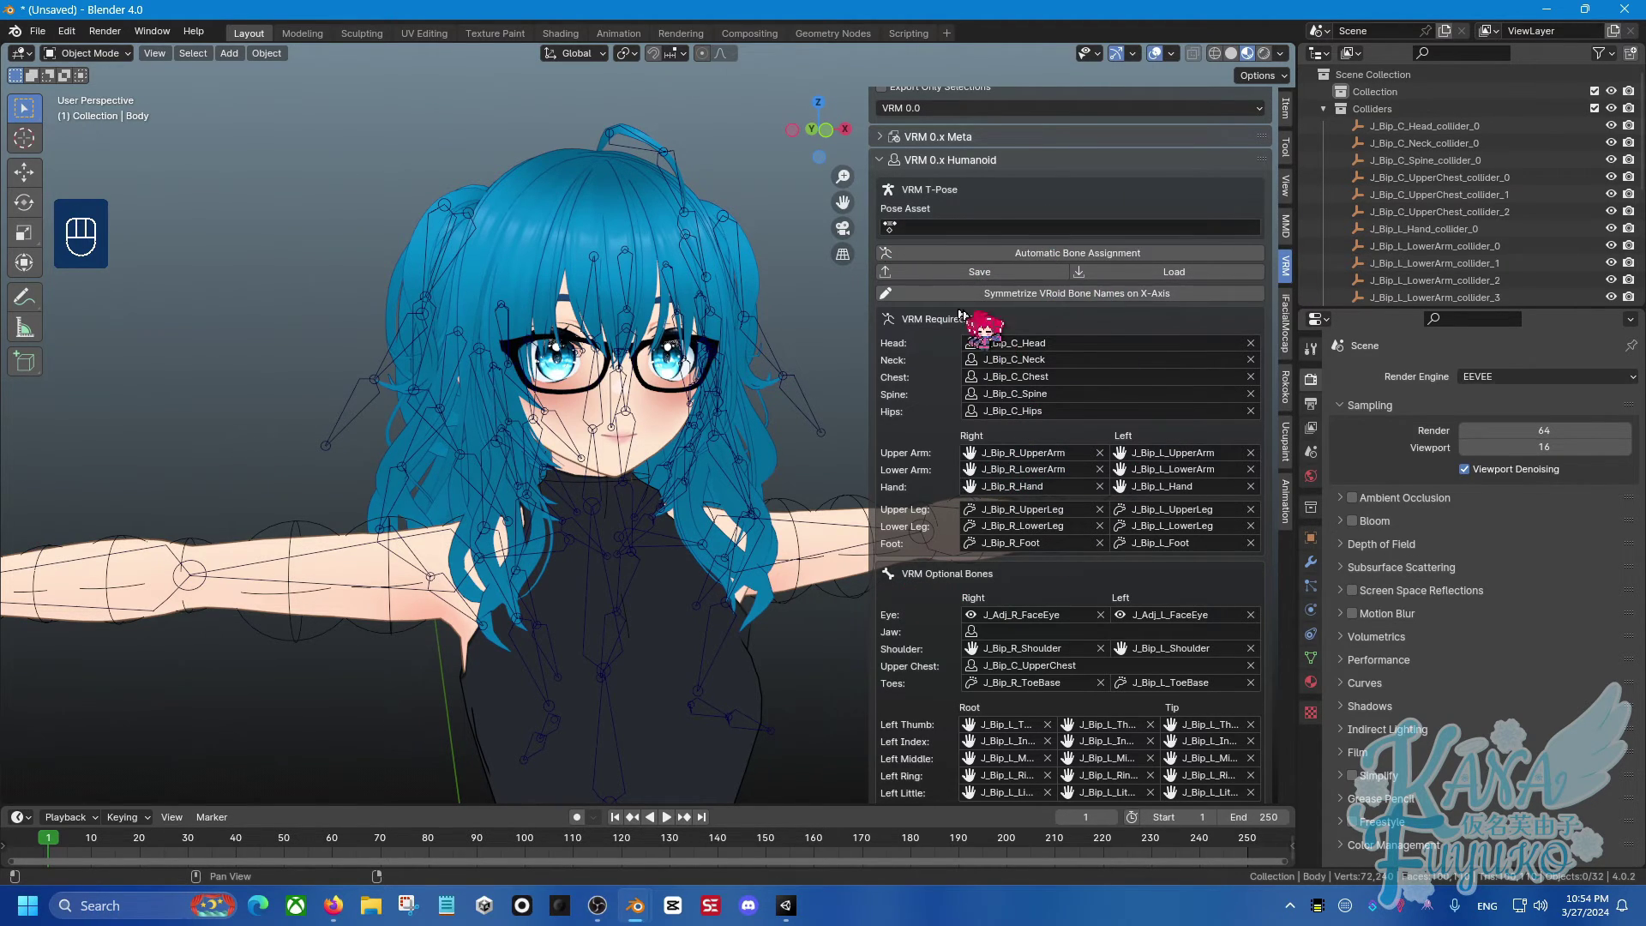
{"action": "left_click", "coordinate": [1021, 295]}
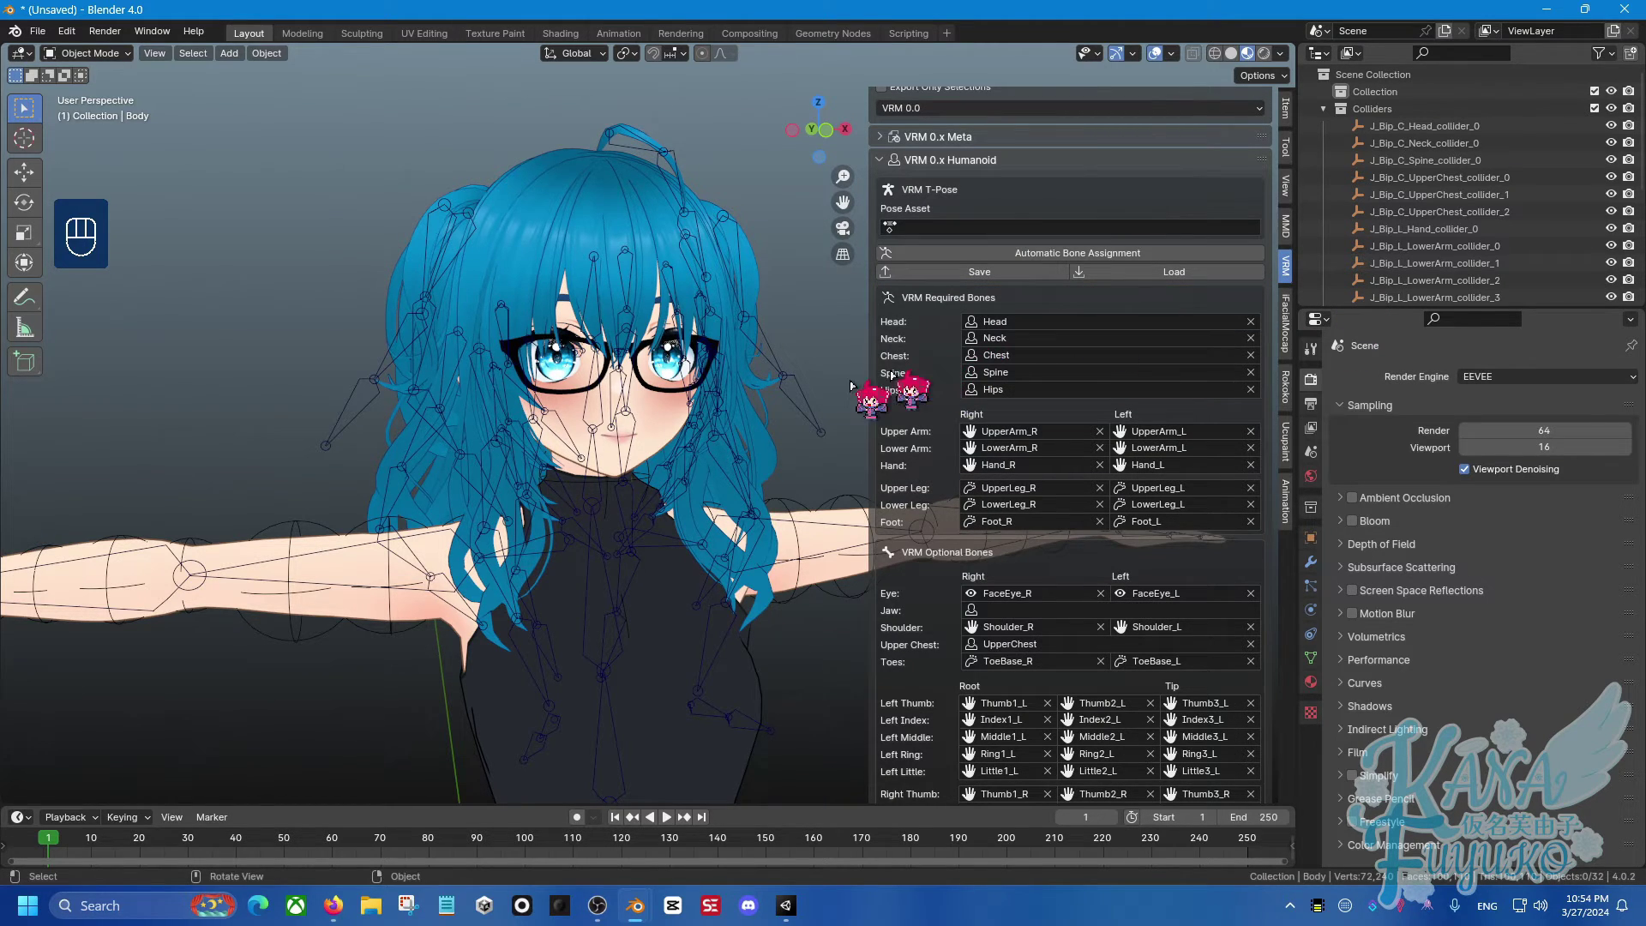
{"action": "middle_click_drag", "start_coordinate": [844, 403], "coordinate": [695, 403]}
{"action": "scroll", "coordinate": [1029, 411], "scroll_direction": "down", "scroll_amount": 4}
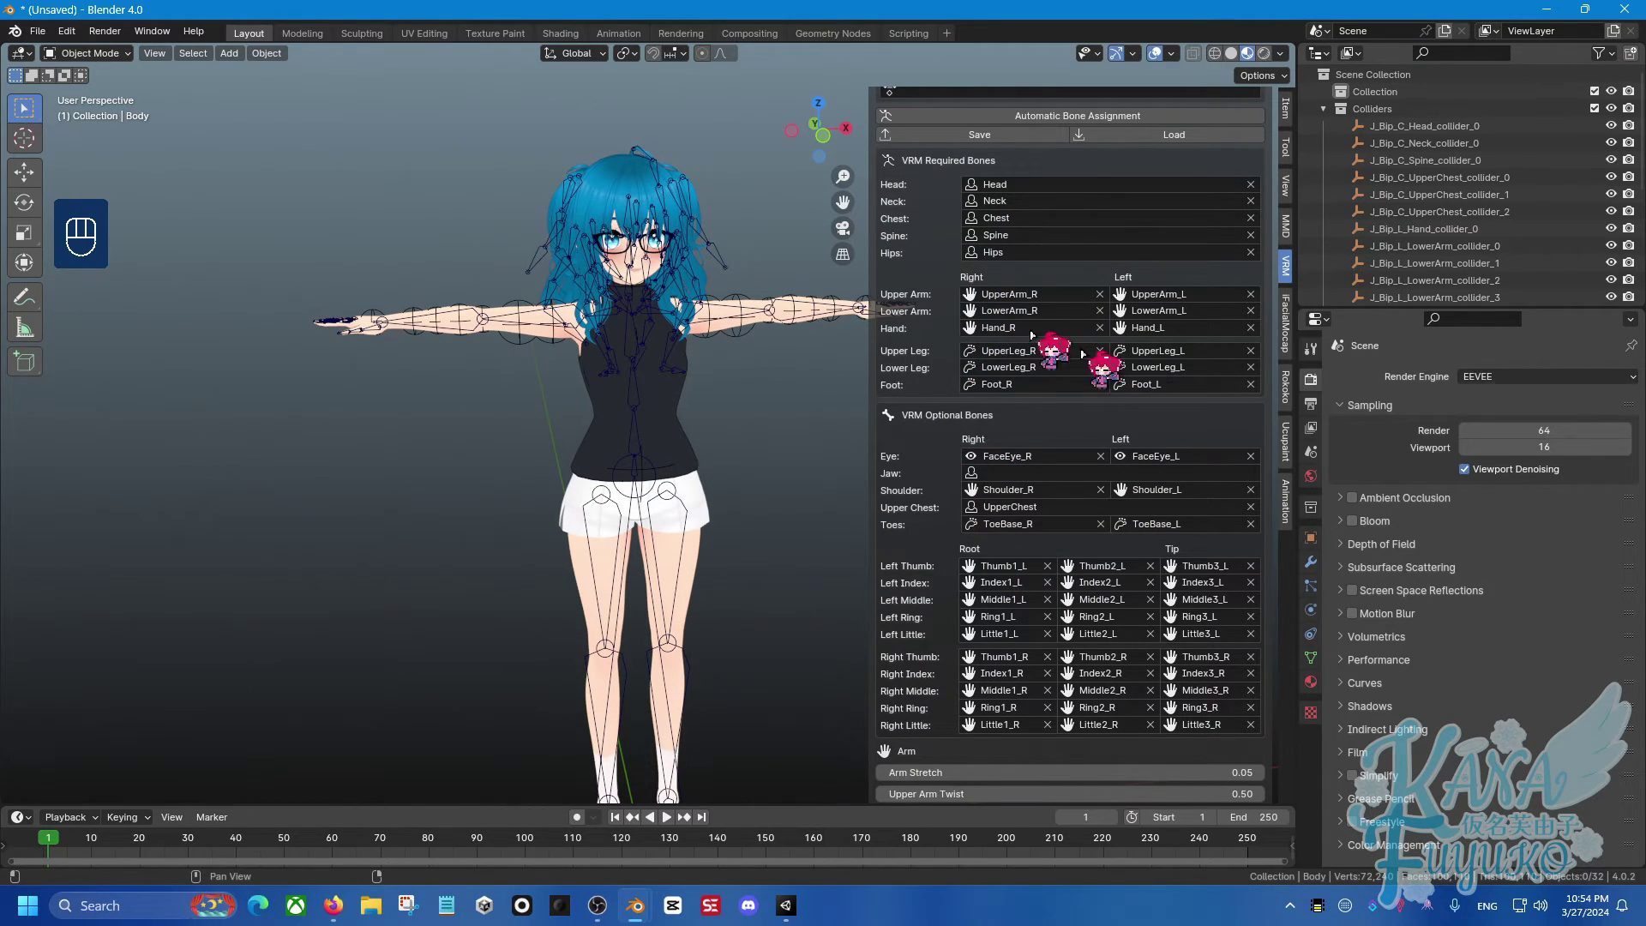
{"action": "scroll", "coordinate": [913, 474], "scroll_direction": "down", "scroll_amount": 2}
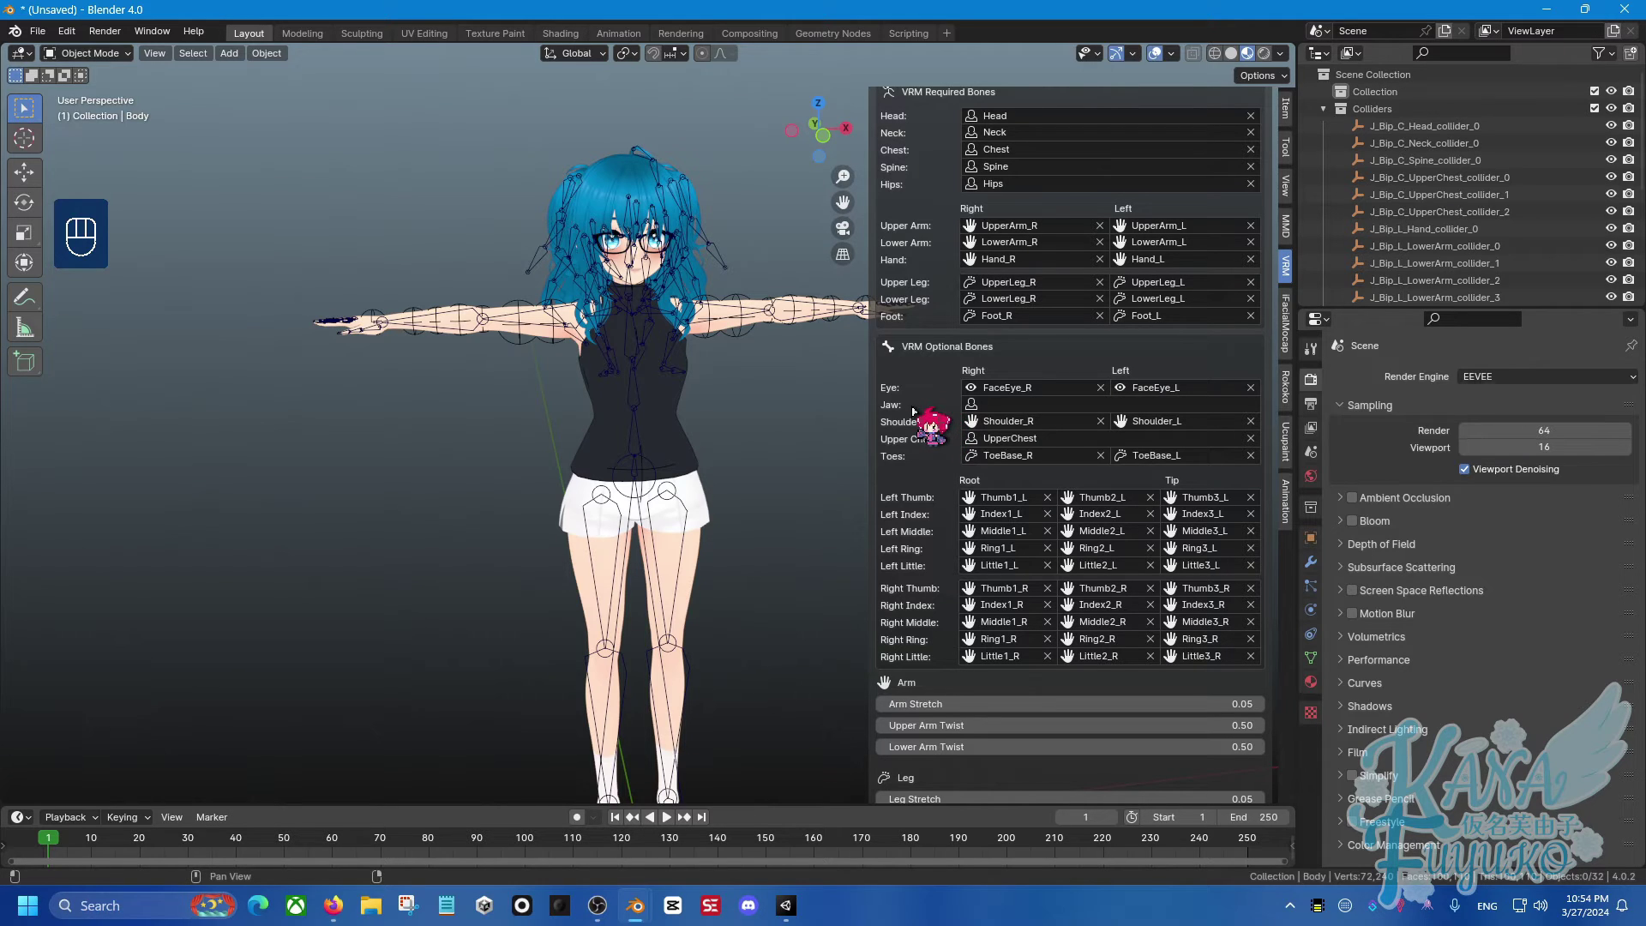
{"action": "middle_click_drag", "start_coordinate": [753, 386], "coordinate": [699, 461], "text": "shift"}
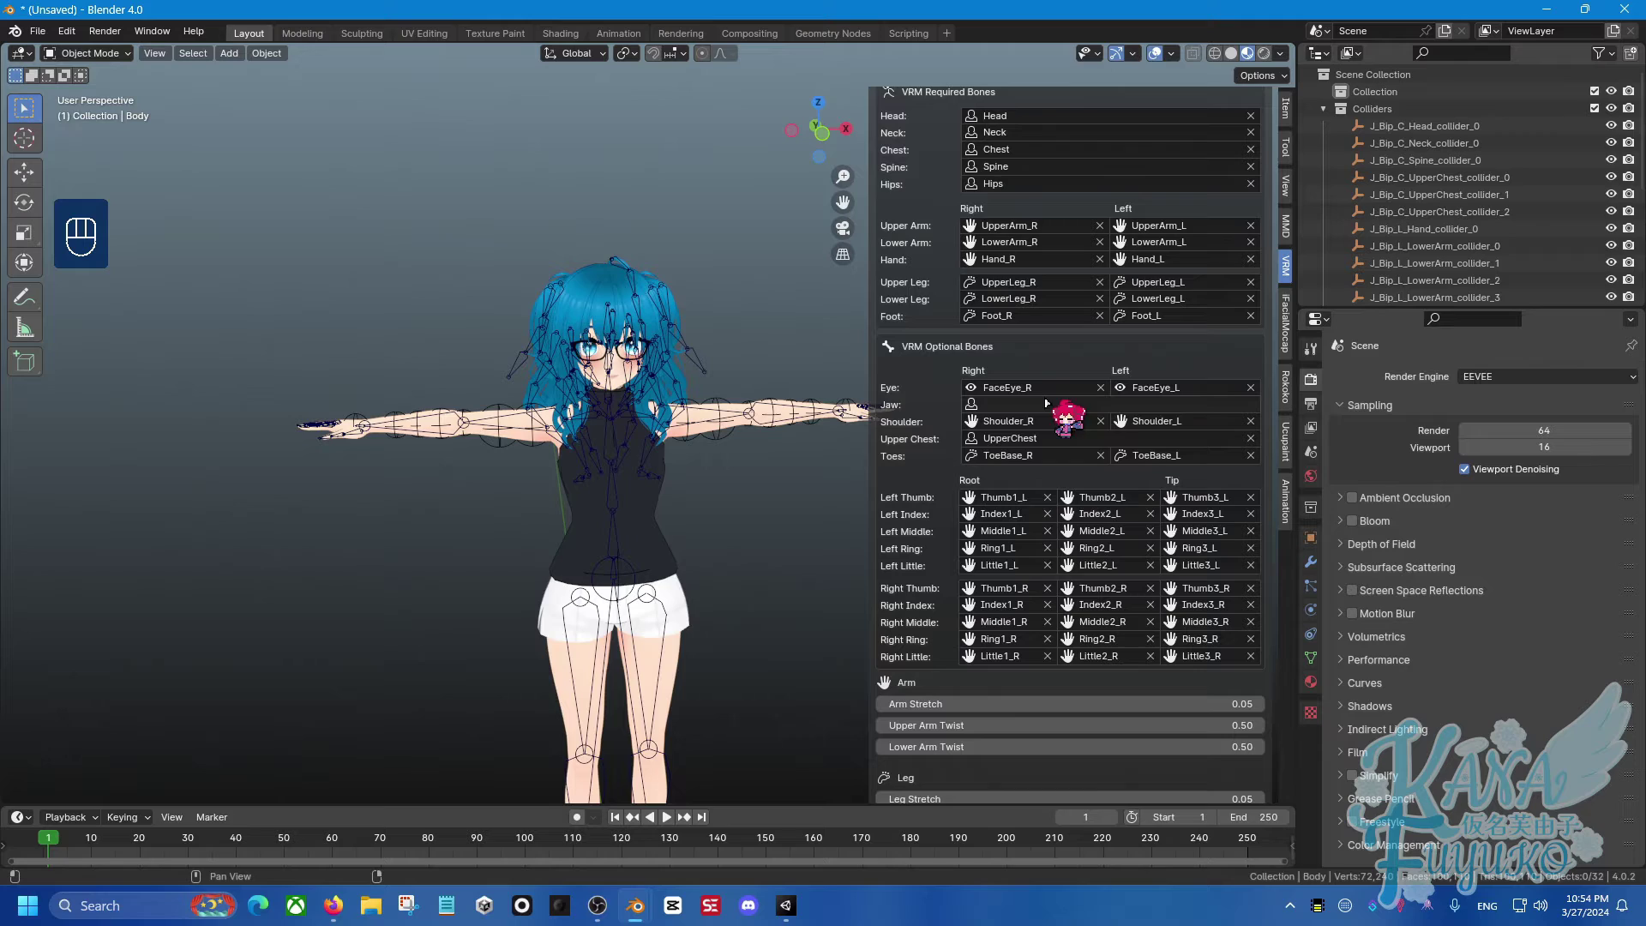
{"action": "middle_click_drag", "start_coordinate": [783, 481], "coordinate": [680, 362], "text": "ctrl"}
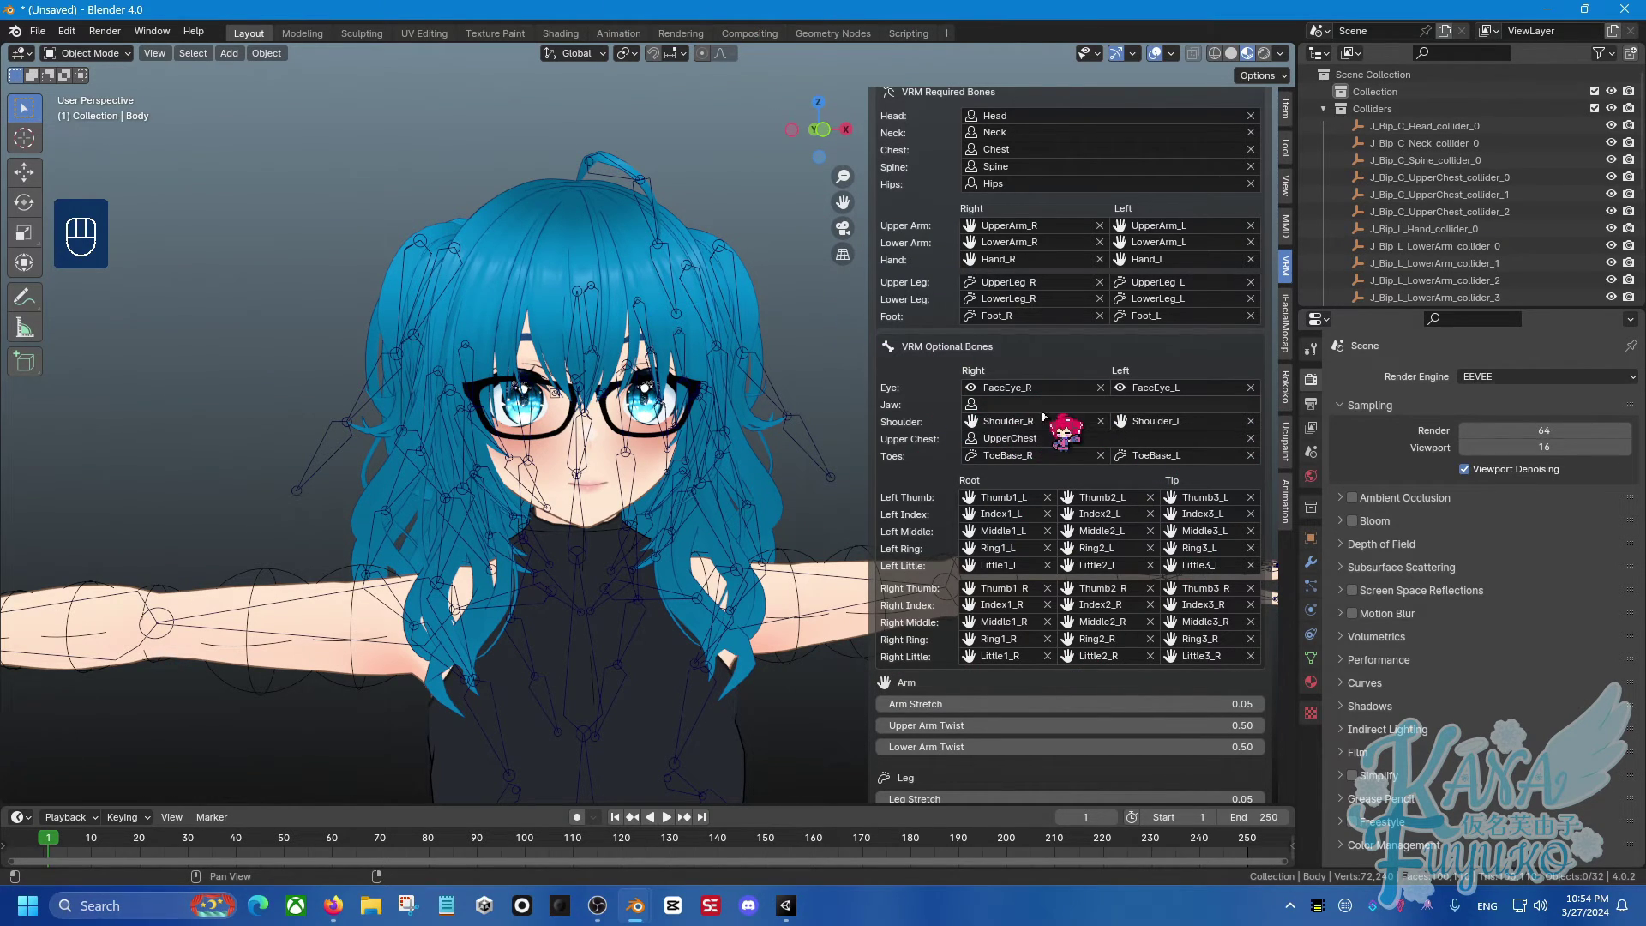
{"action": "scroll", "coordinate": [914, 410], "scroll_direction": "down", "scroll_amount": 3}
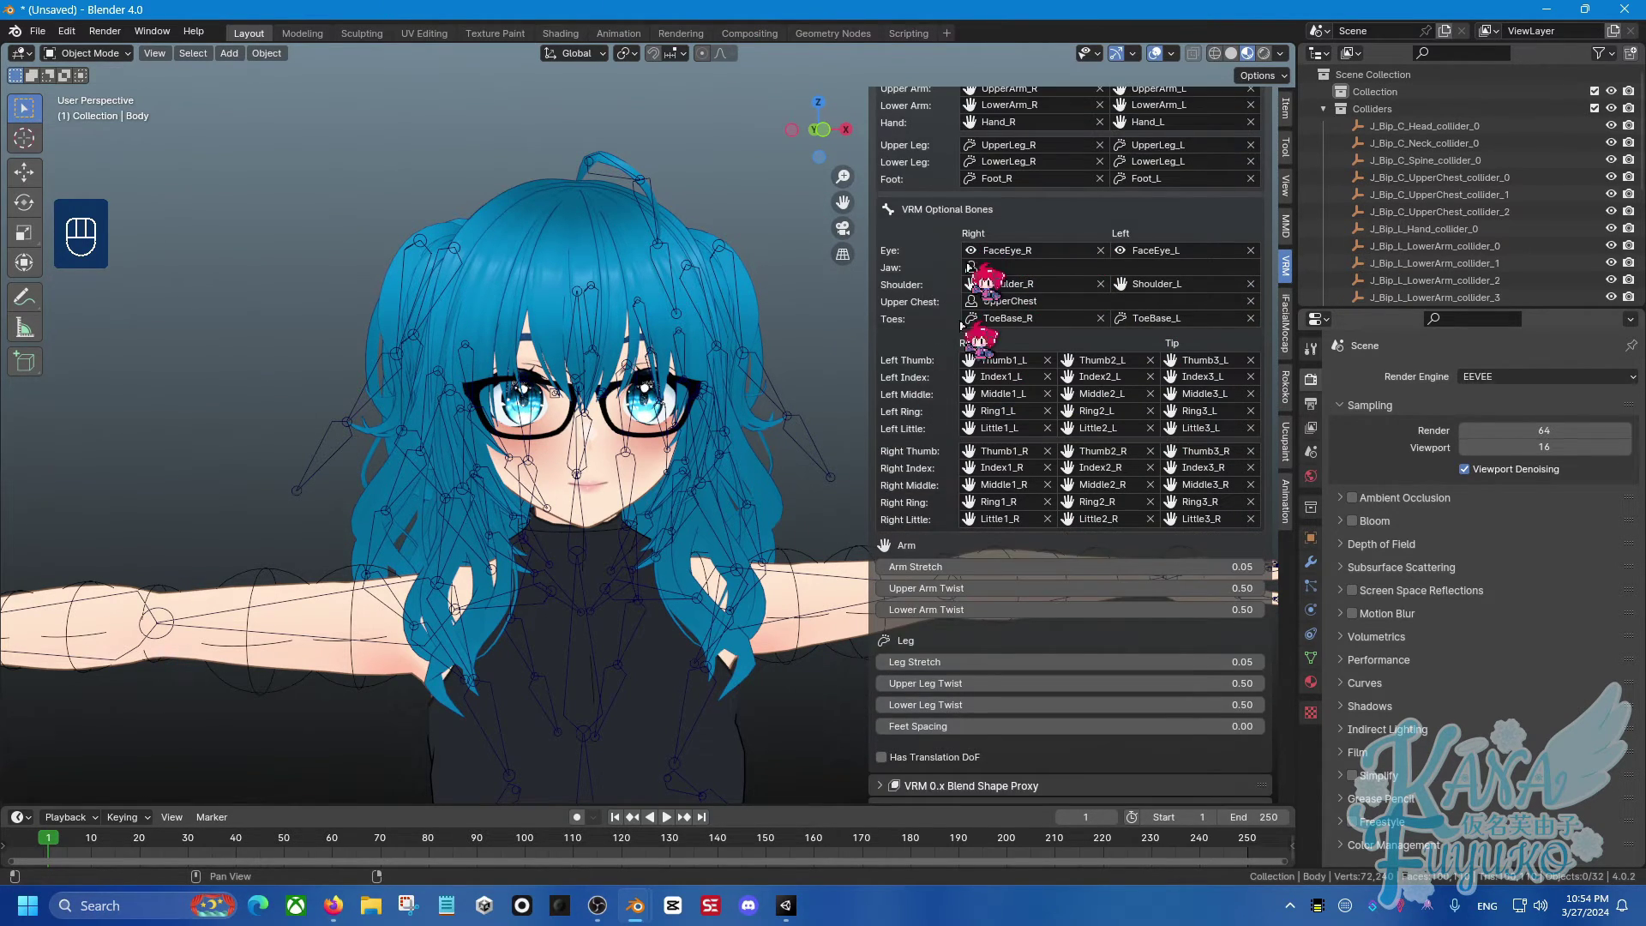
{"action": "scroll", "coordinate": [986, 549], "scroll_direction": "down", "scroll_amount": 2}
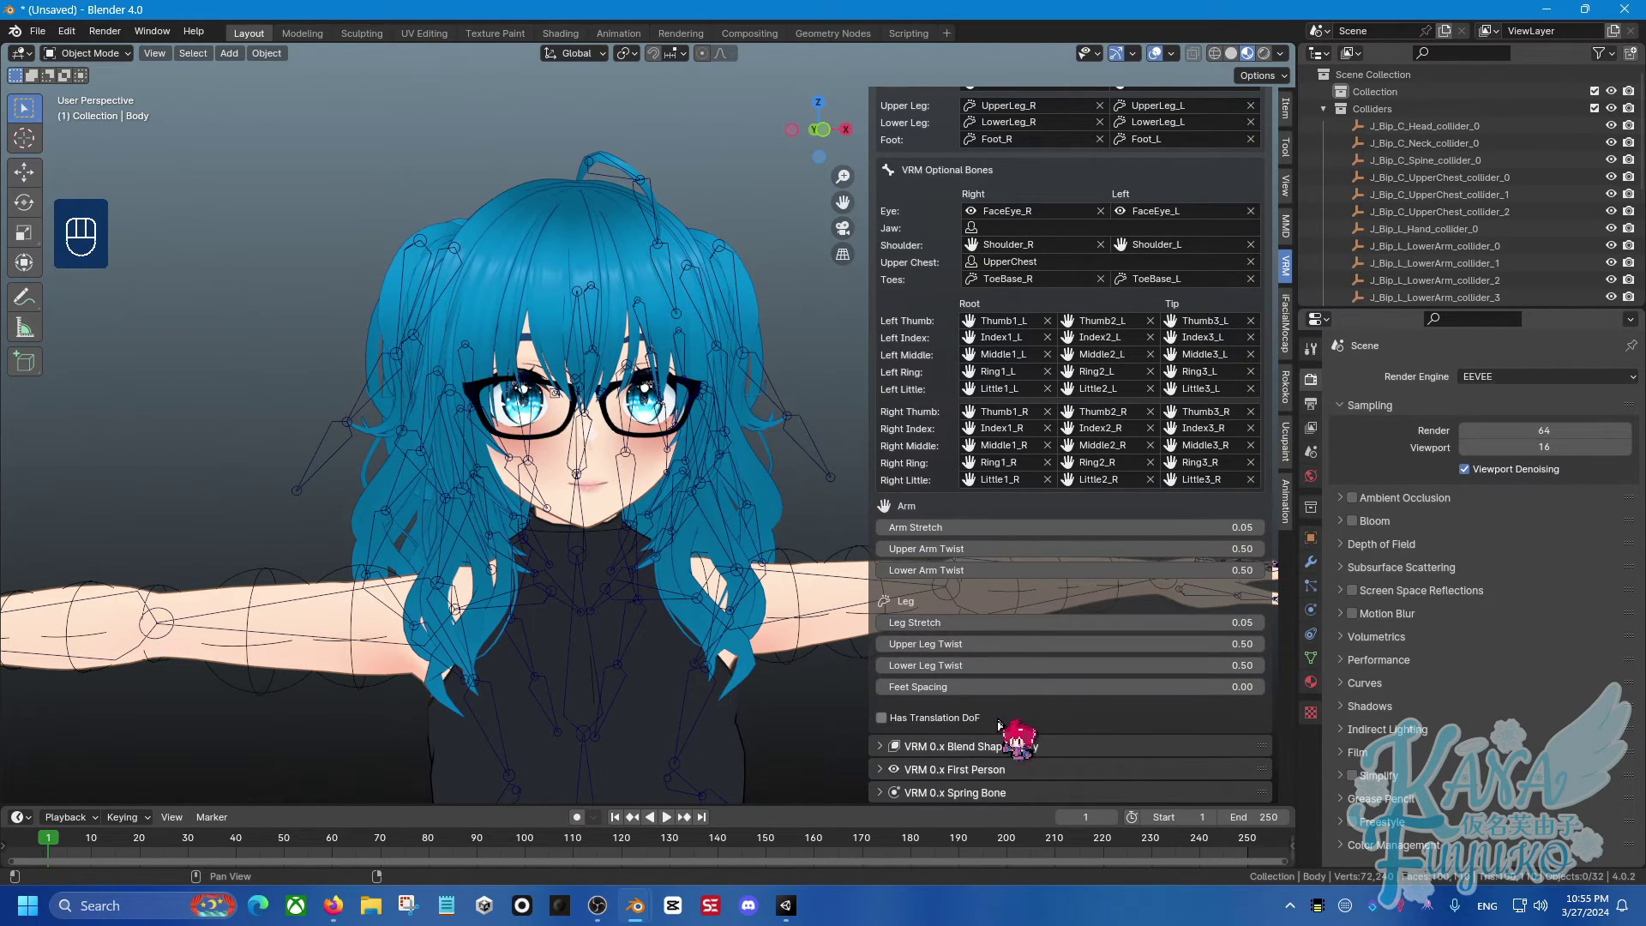
{"action": "scroll", "coordinate": [589, 484], "scroll_direction": "down", "scroll_amount": 3}
{"action": "middle_click_drag", "start_coordinate": [588, 484], "coordinate": [699, 501]}
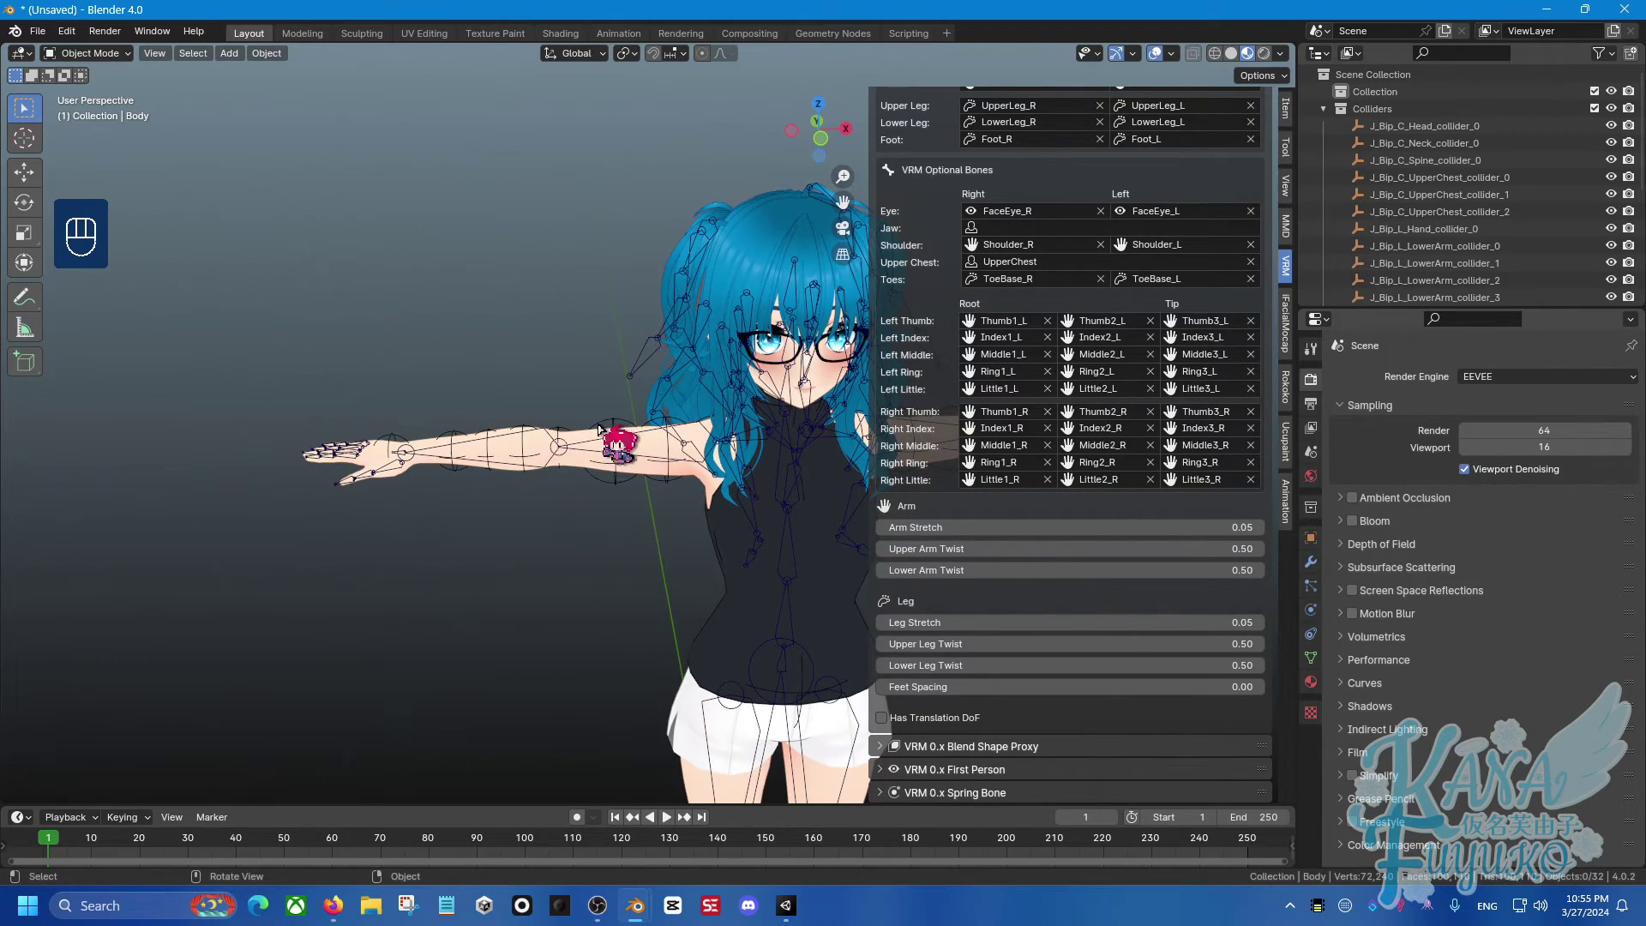
{"action": "middle_click_drag", "start_coordinate": [599, 429], "coordinate": [686, 370]}
{"action": "scroll", "coordinate": [532, 385], "scroll_direction": "up", "scroll_amount": 3}
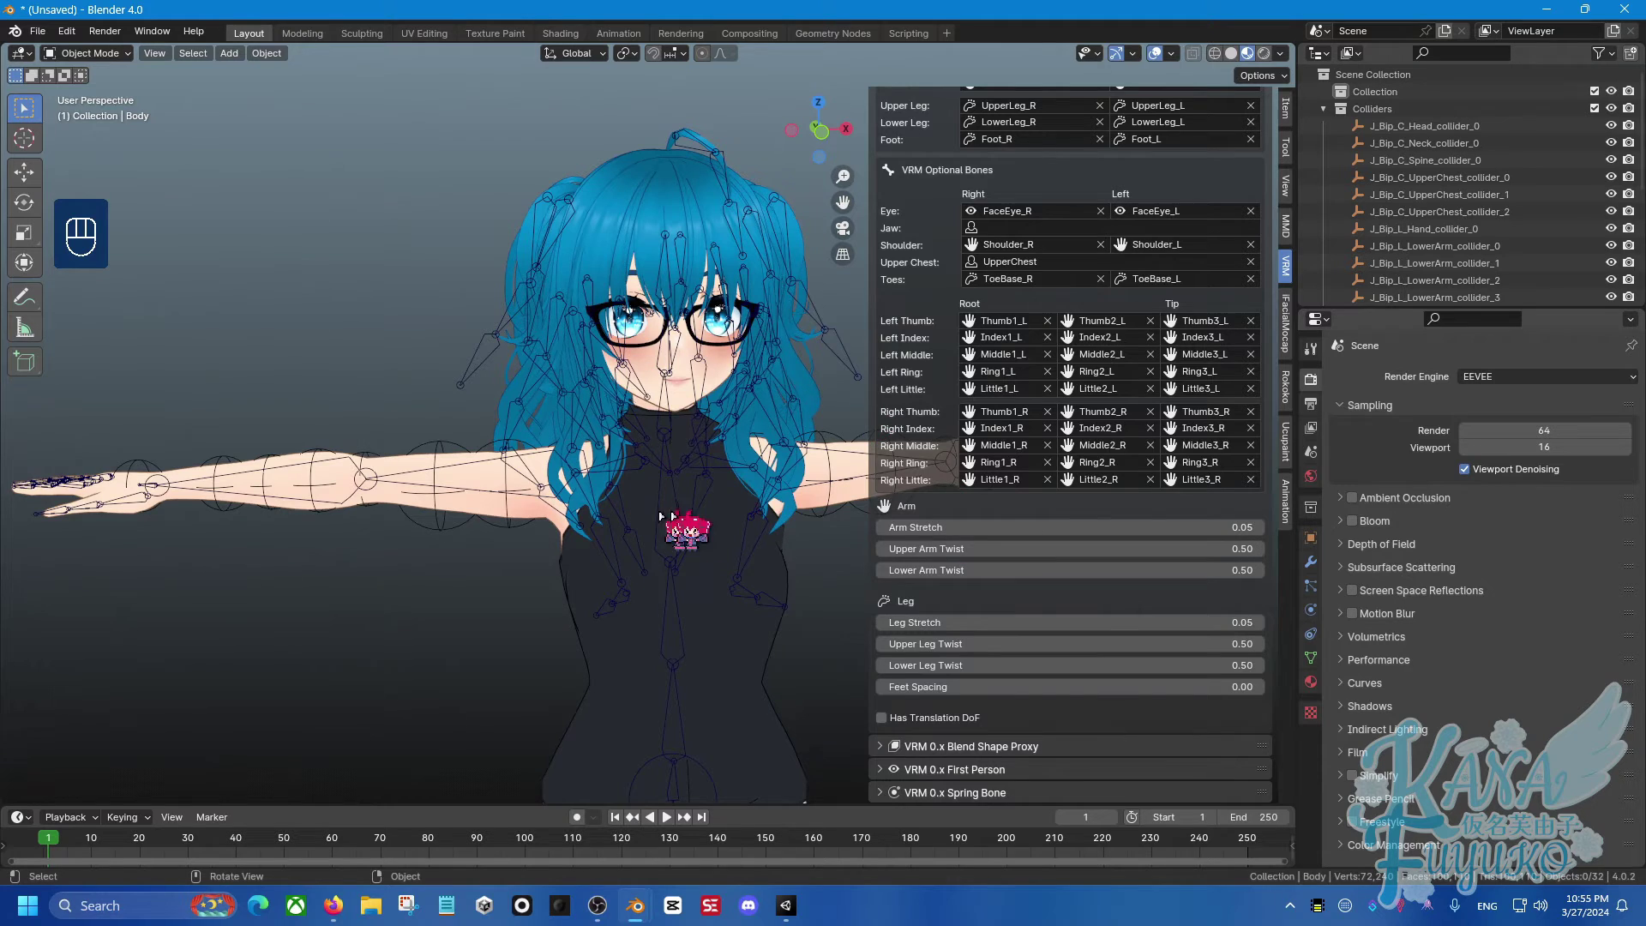
{"action": "middle_click_drag", "start_coordinate": [660, 515], "coordinate": [986, 551]}
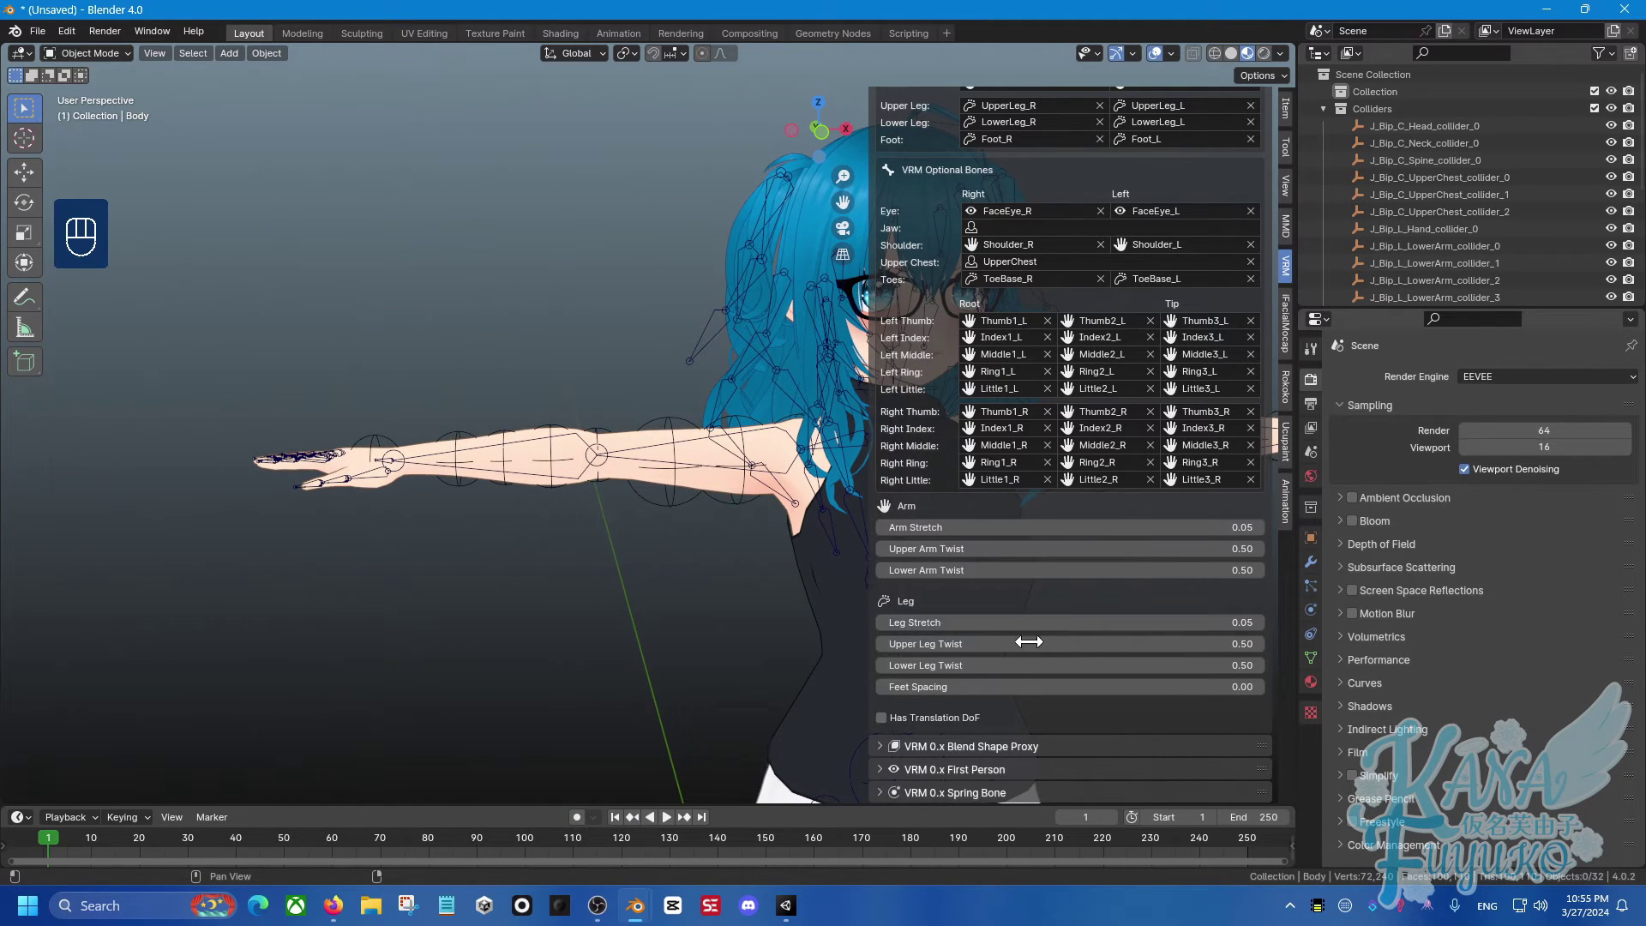
{"action": "middle_click_drag", "start_coordinate": [814, 557], "coordinate": [518, 783], "text": "shift"}
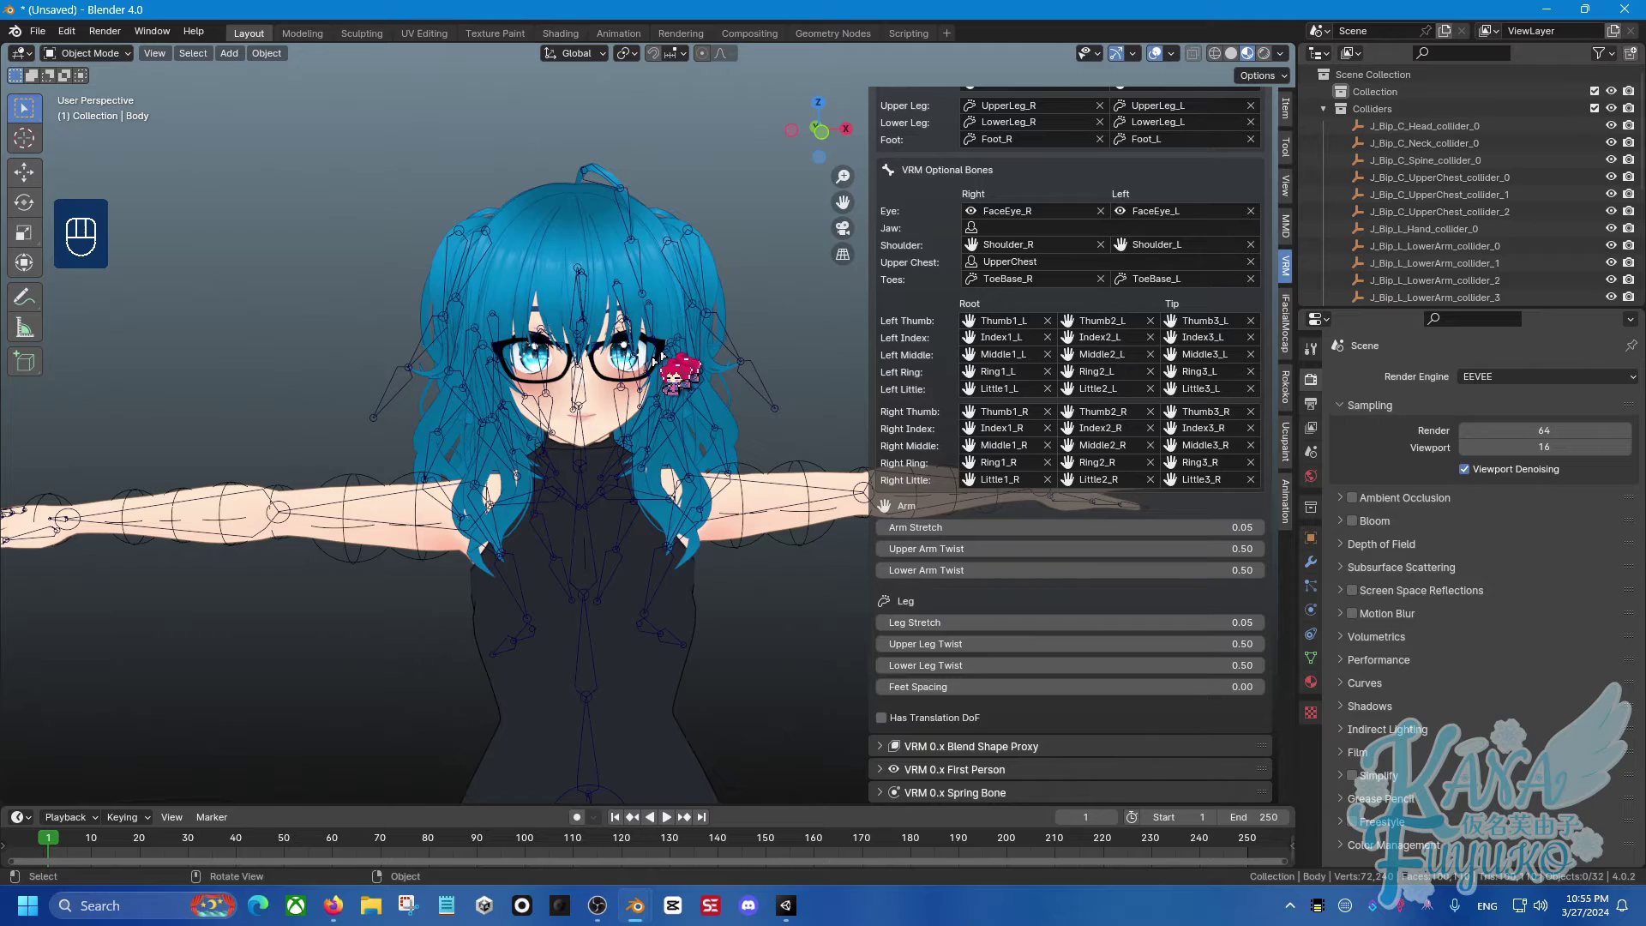
{"action": "middle_click_drag", "start_coordinate": [683, 374], "coordinate": [652, 482]}
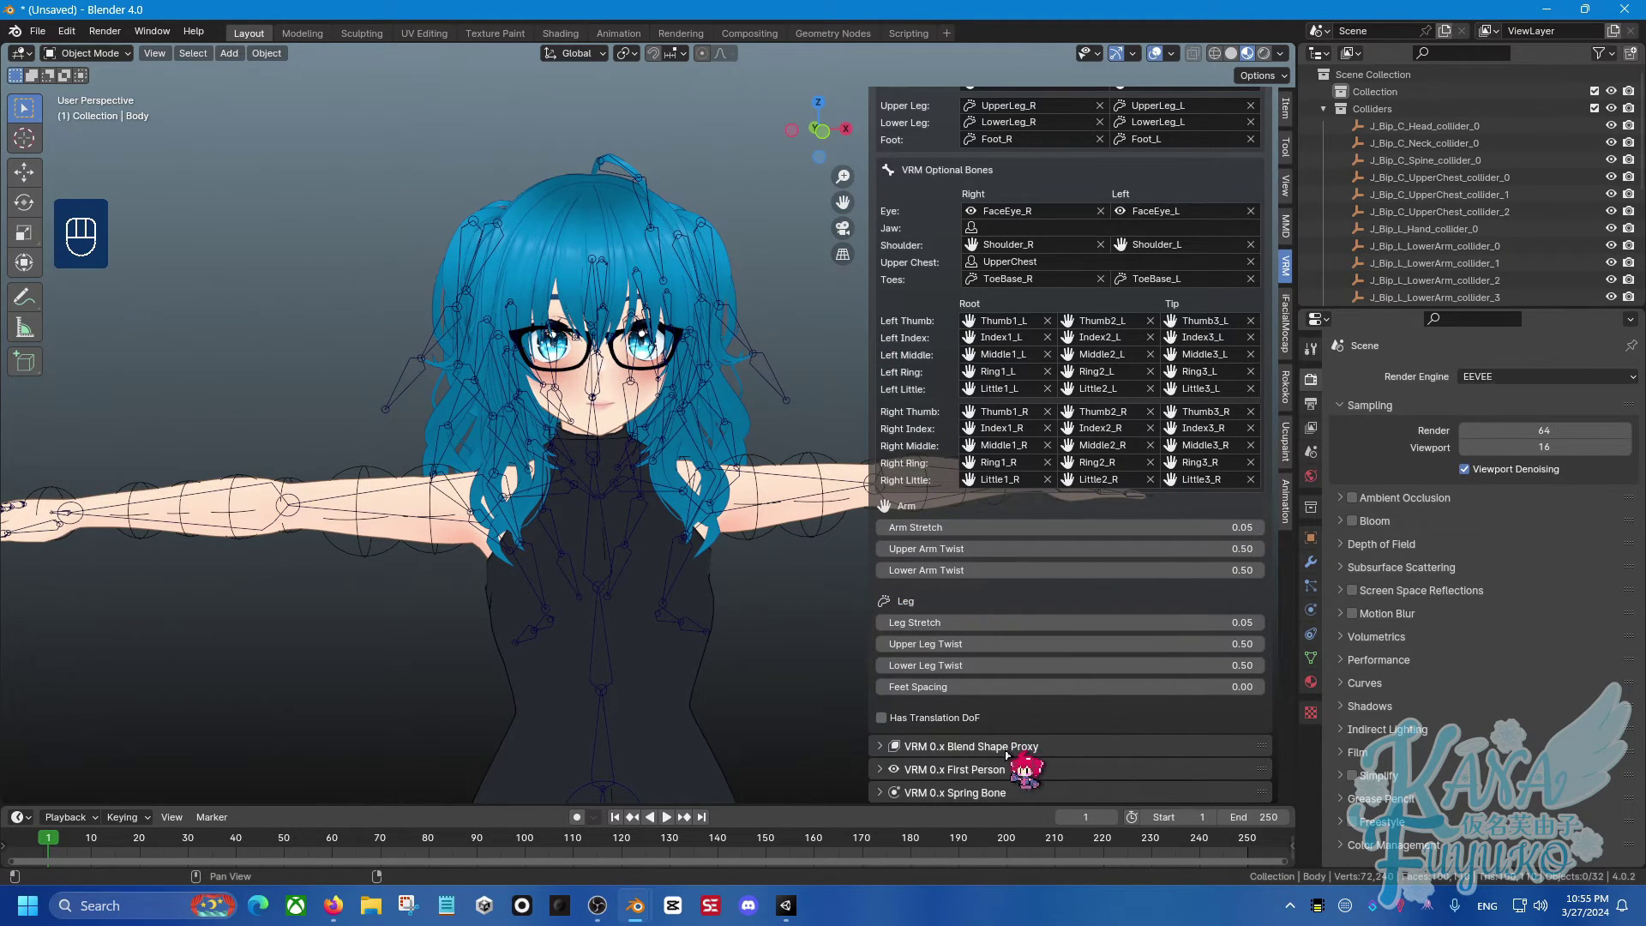
{"action": "scroll", "coordinate": [1042, 345], "scroll_direction": "up", "scroll_amount": 10}
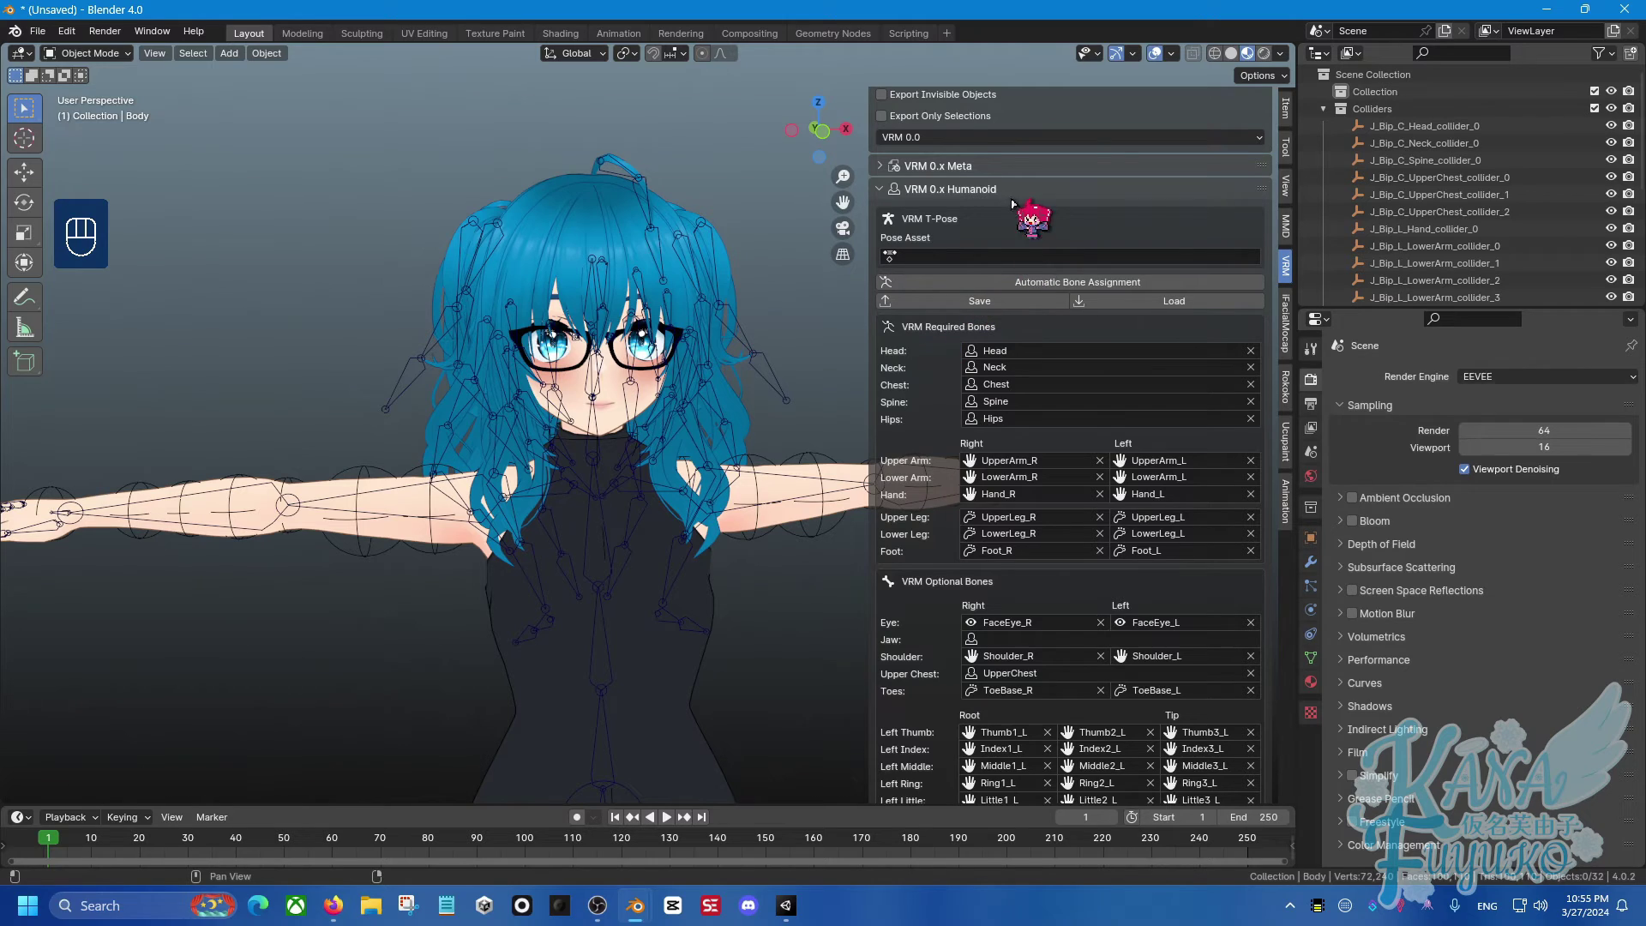
Collapse the Humanoid section and enlarge the Blend Shape Proxy list.
{"action": "left_click", "coordinate": [1010, 189]}
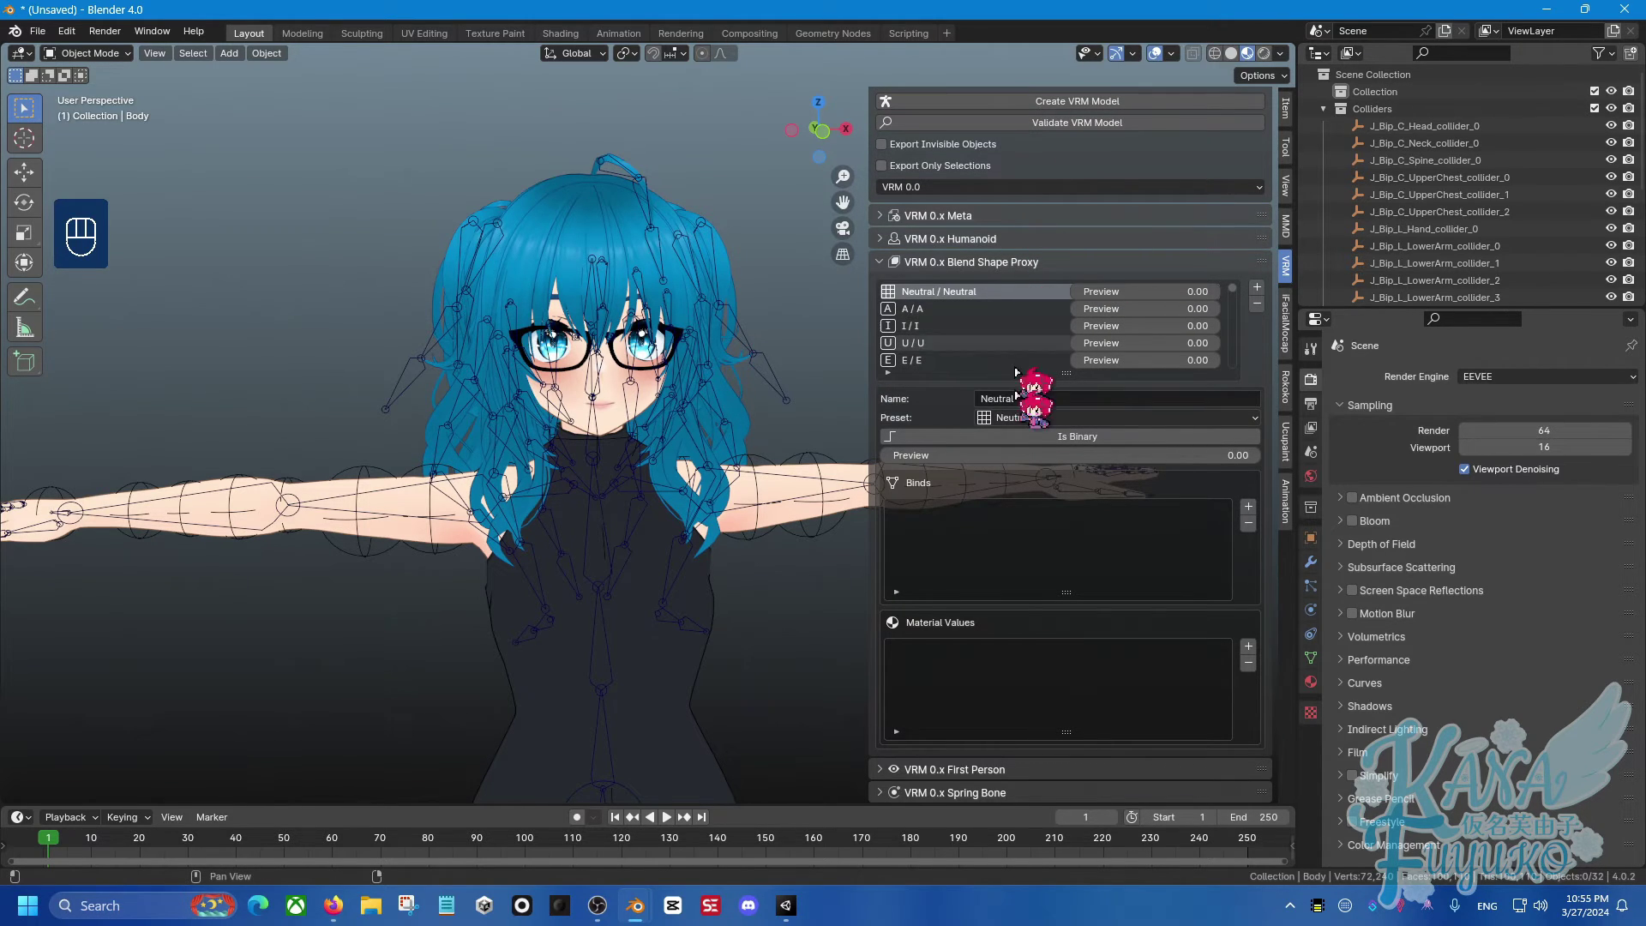
{"action": "left_click_drag", "start_coordinate": [1070, 372], "coordinate": [1067, 527]}
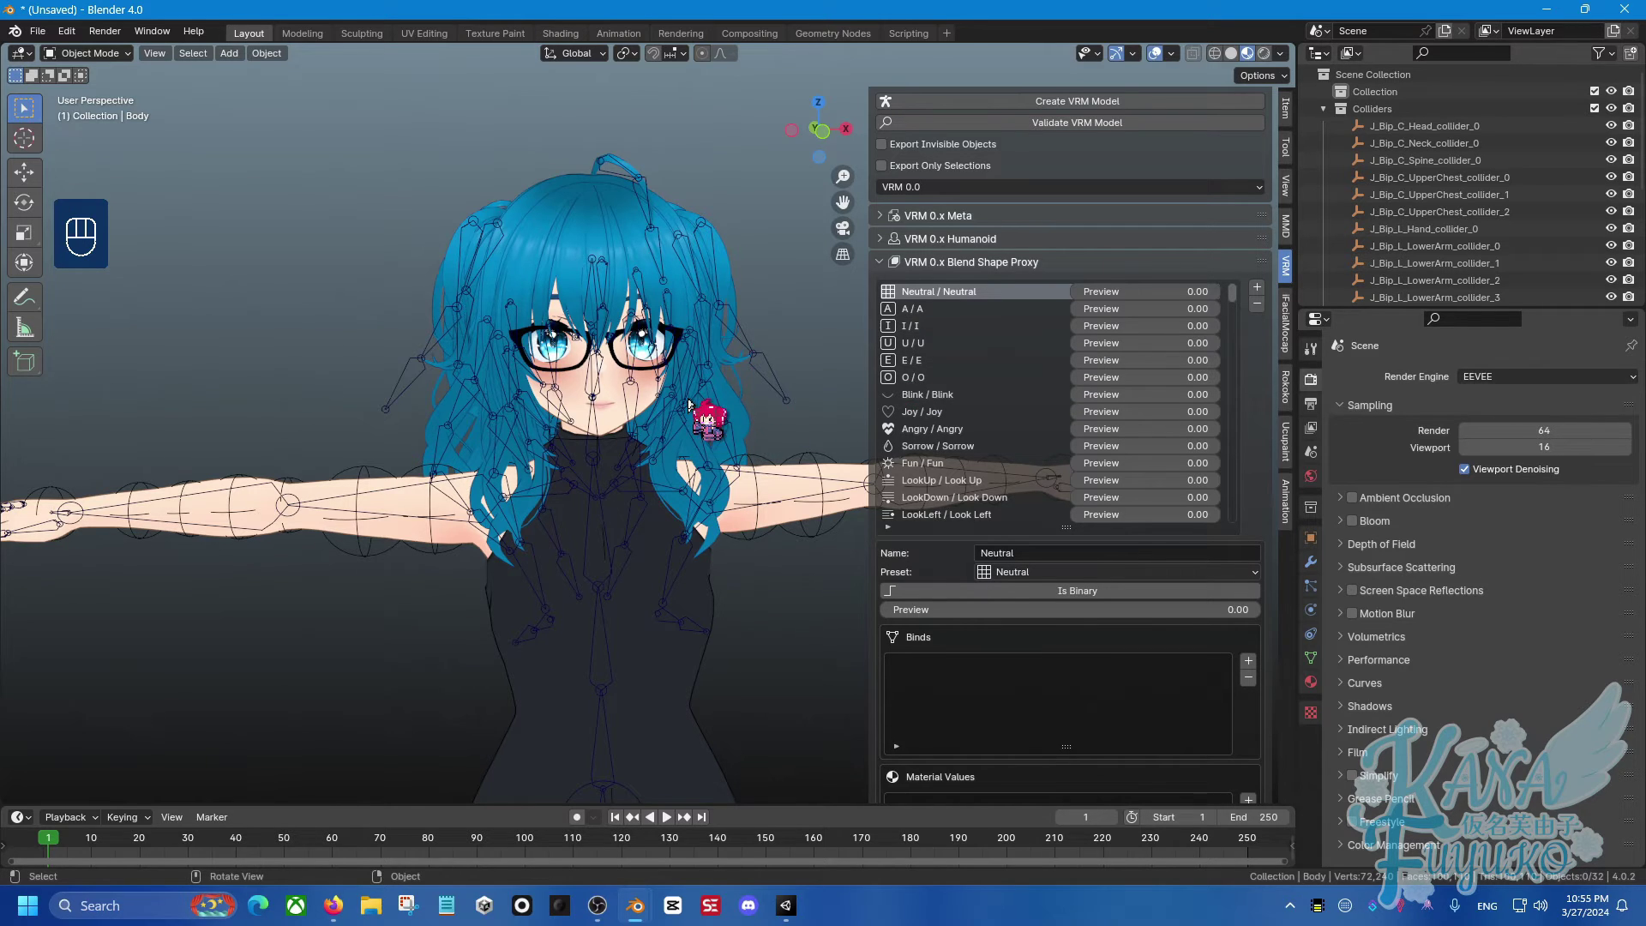
{"action": "scroll", "coordinate": [691, 405], "scroll_direction": "up", "scroll_amount": 3}
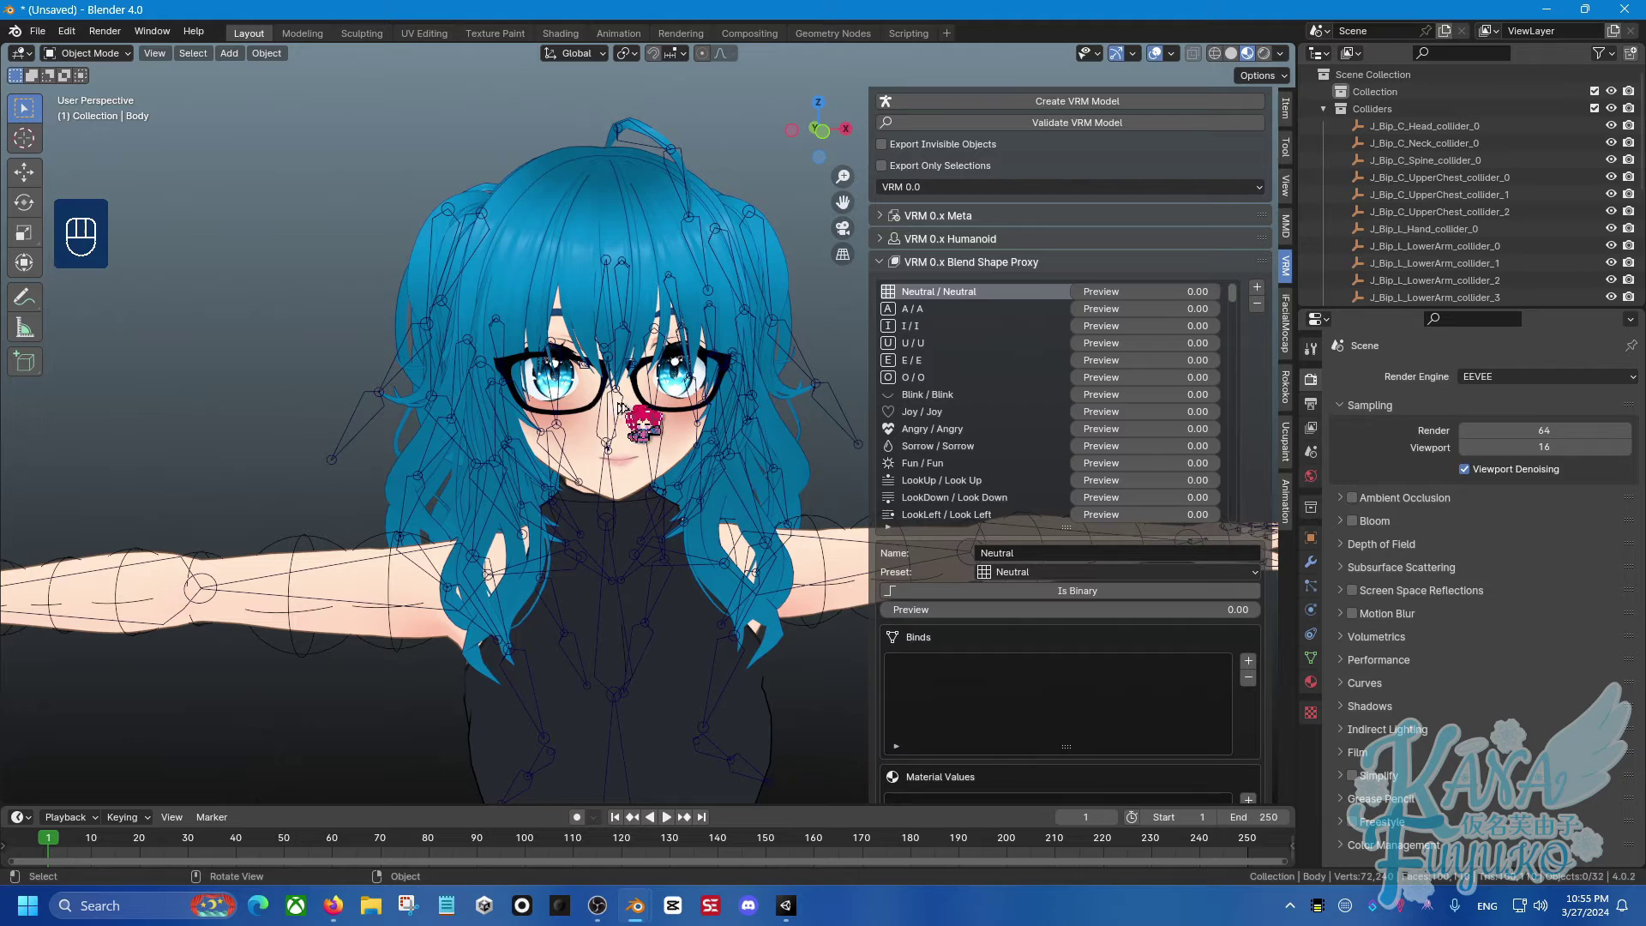
{"action": "middle_click_drag", "start_coordinate": [639, 393], "coordinate": [632, 390]}
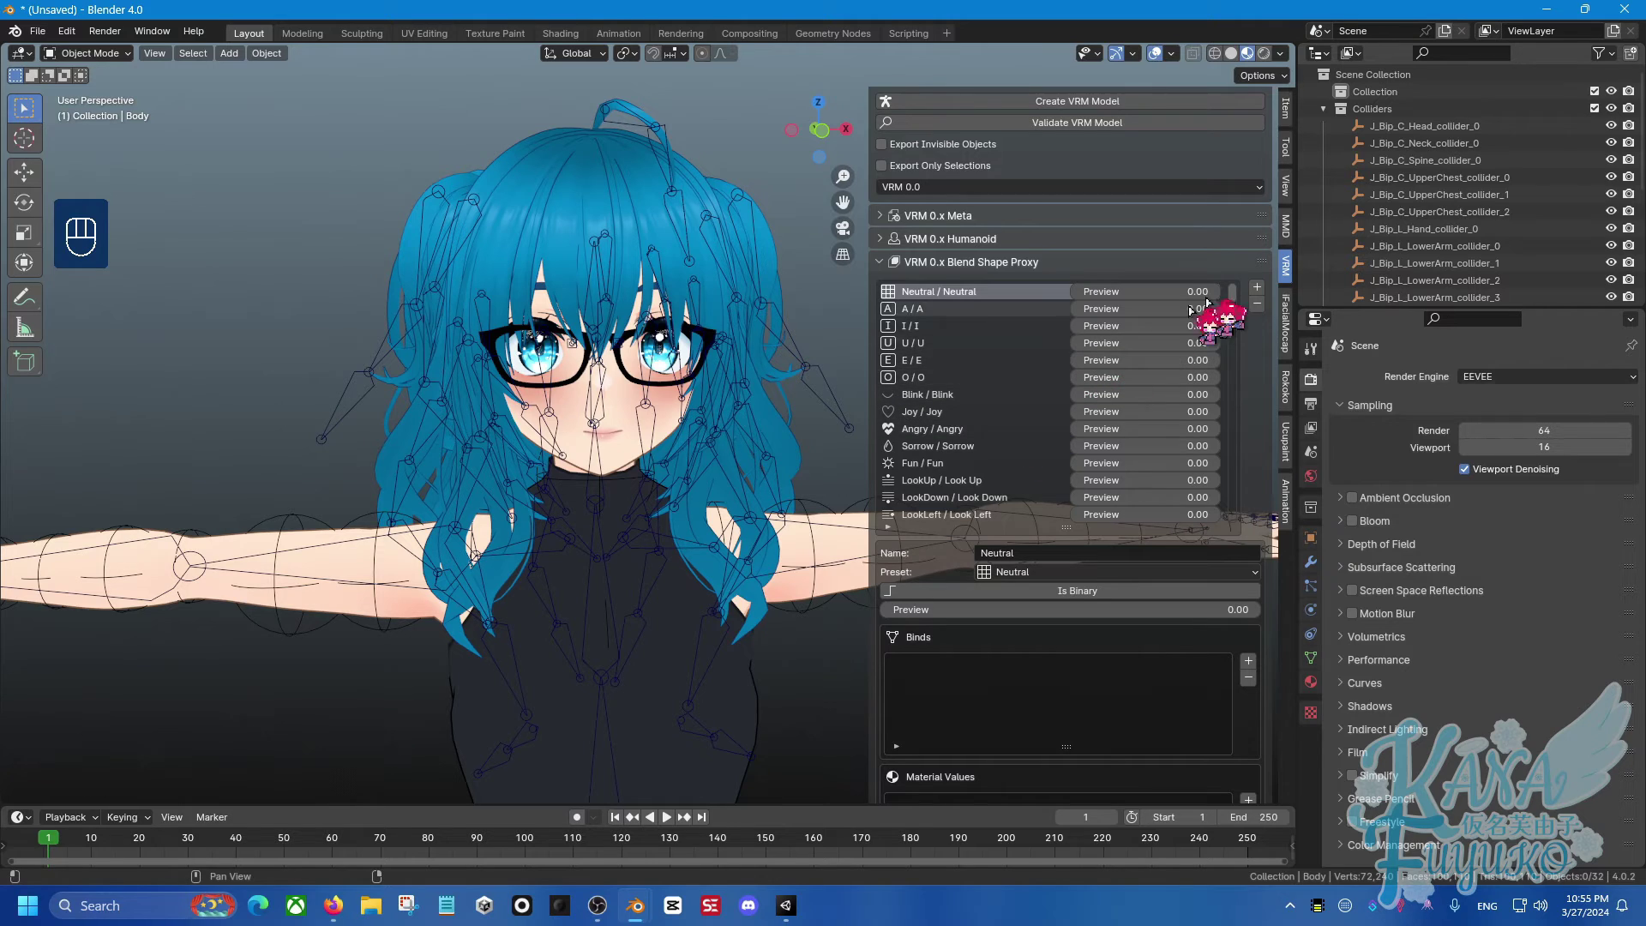
Add a blend shape named 'Silly Face', toggling Is Binary on and back off.
{"action": "left_click", "coordinate": [1257, 287]}
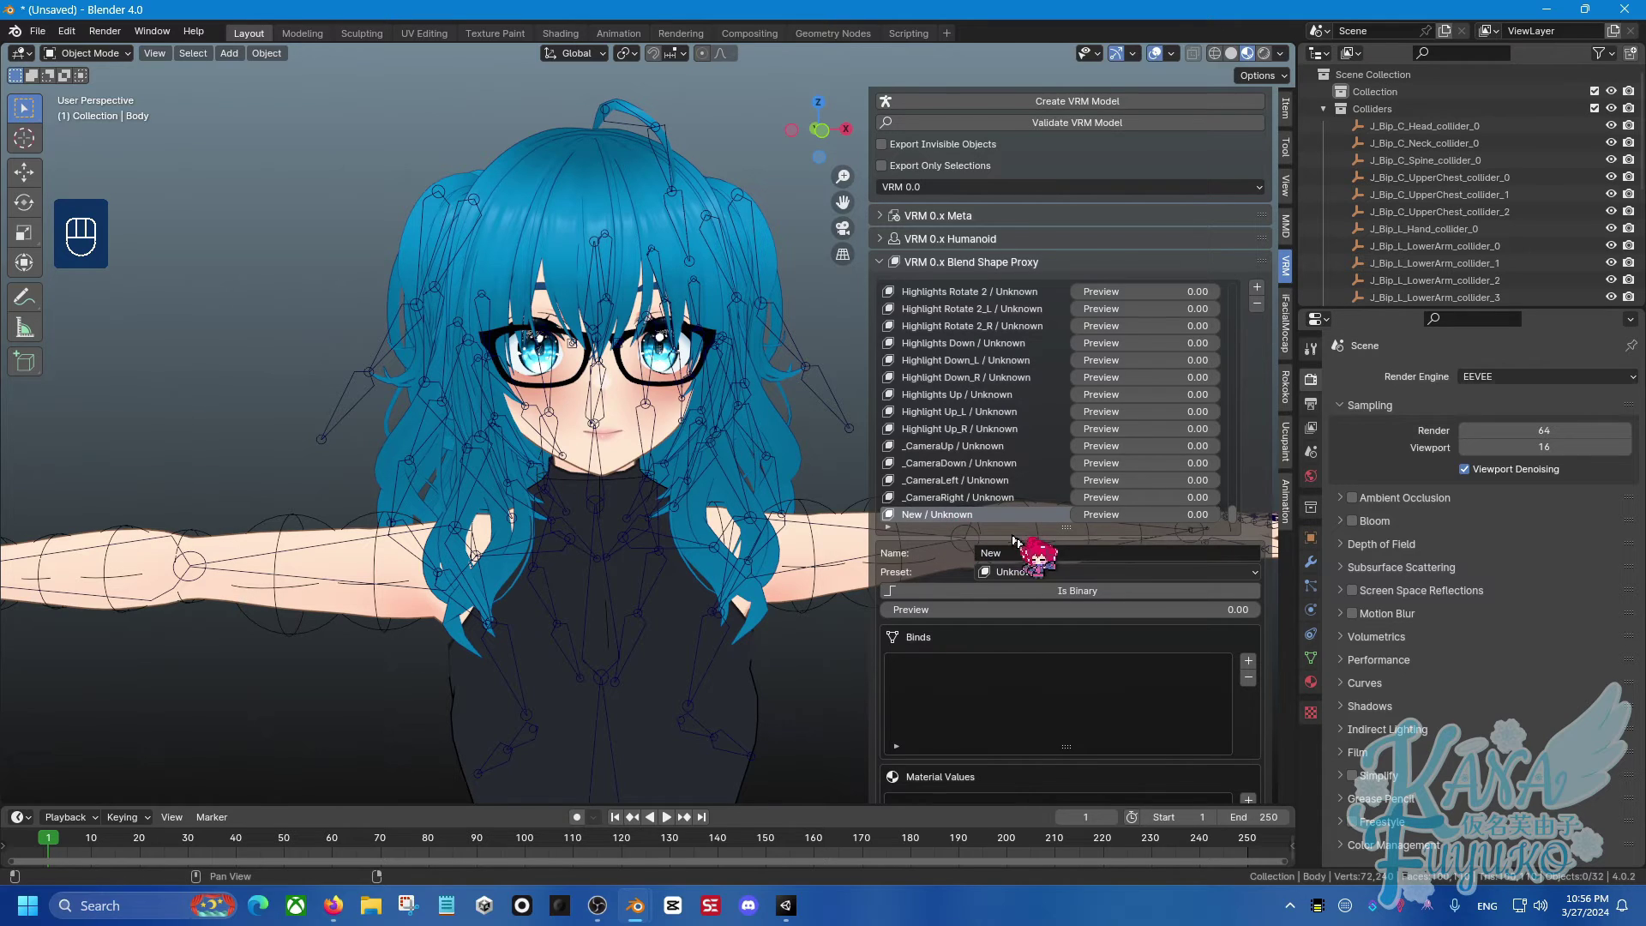
{"action": "left_click", "coordinate": [1019, 551]}
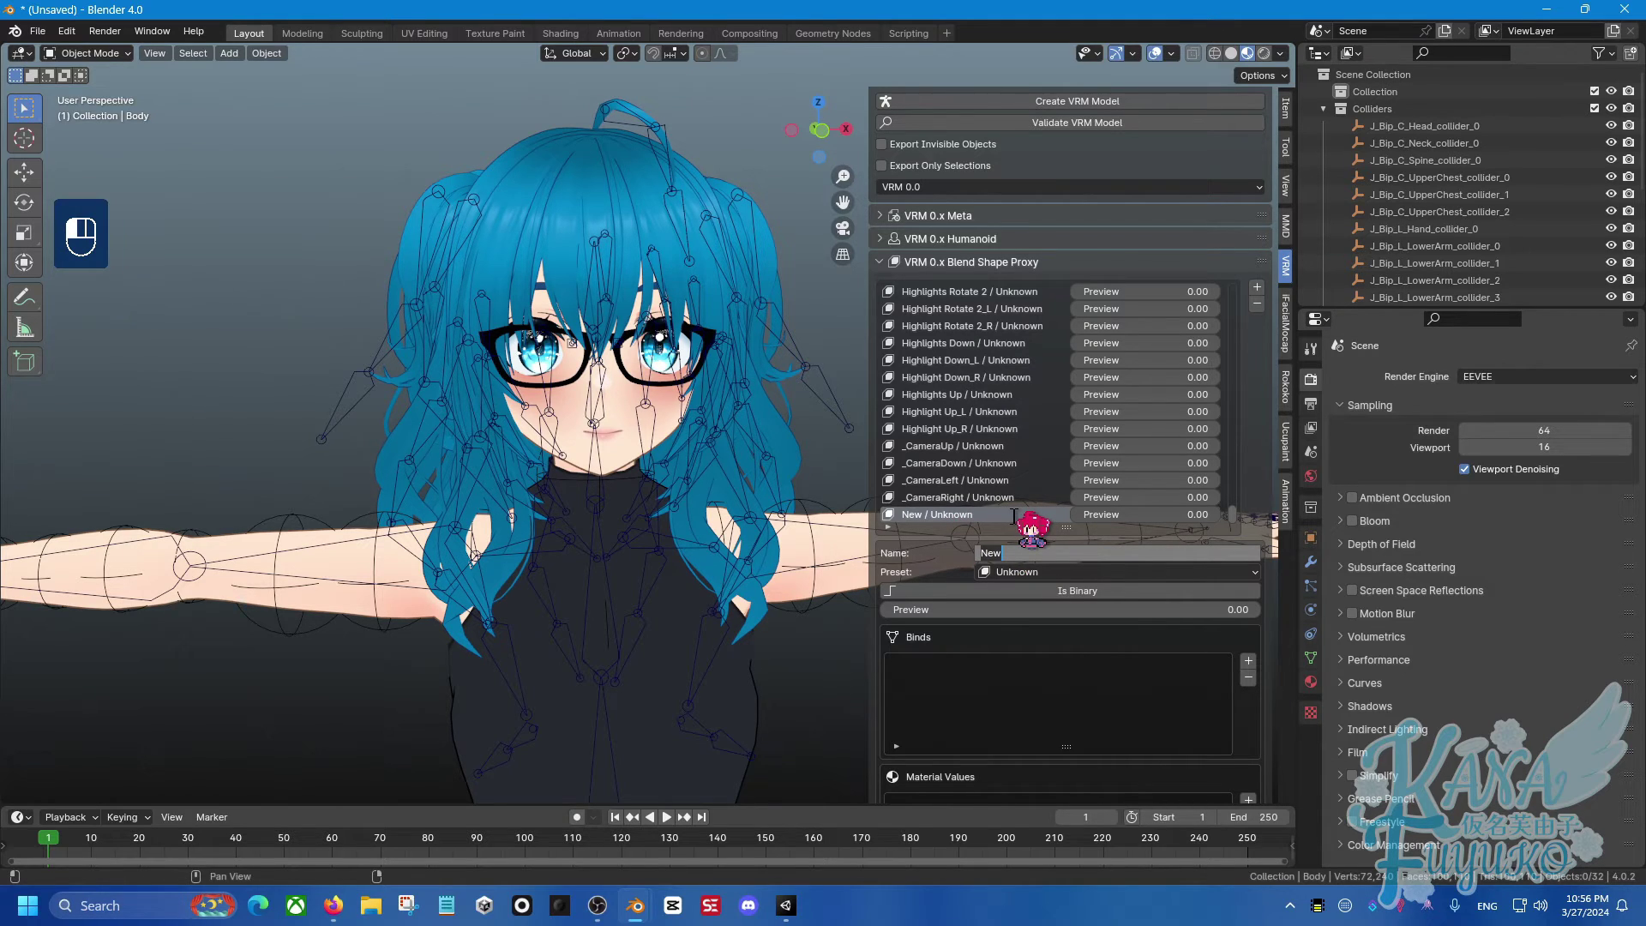
{"action": "type", "text": "Silly Face"}
{"action": "key", "text": "Return"}
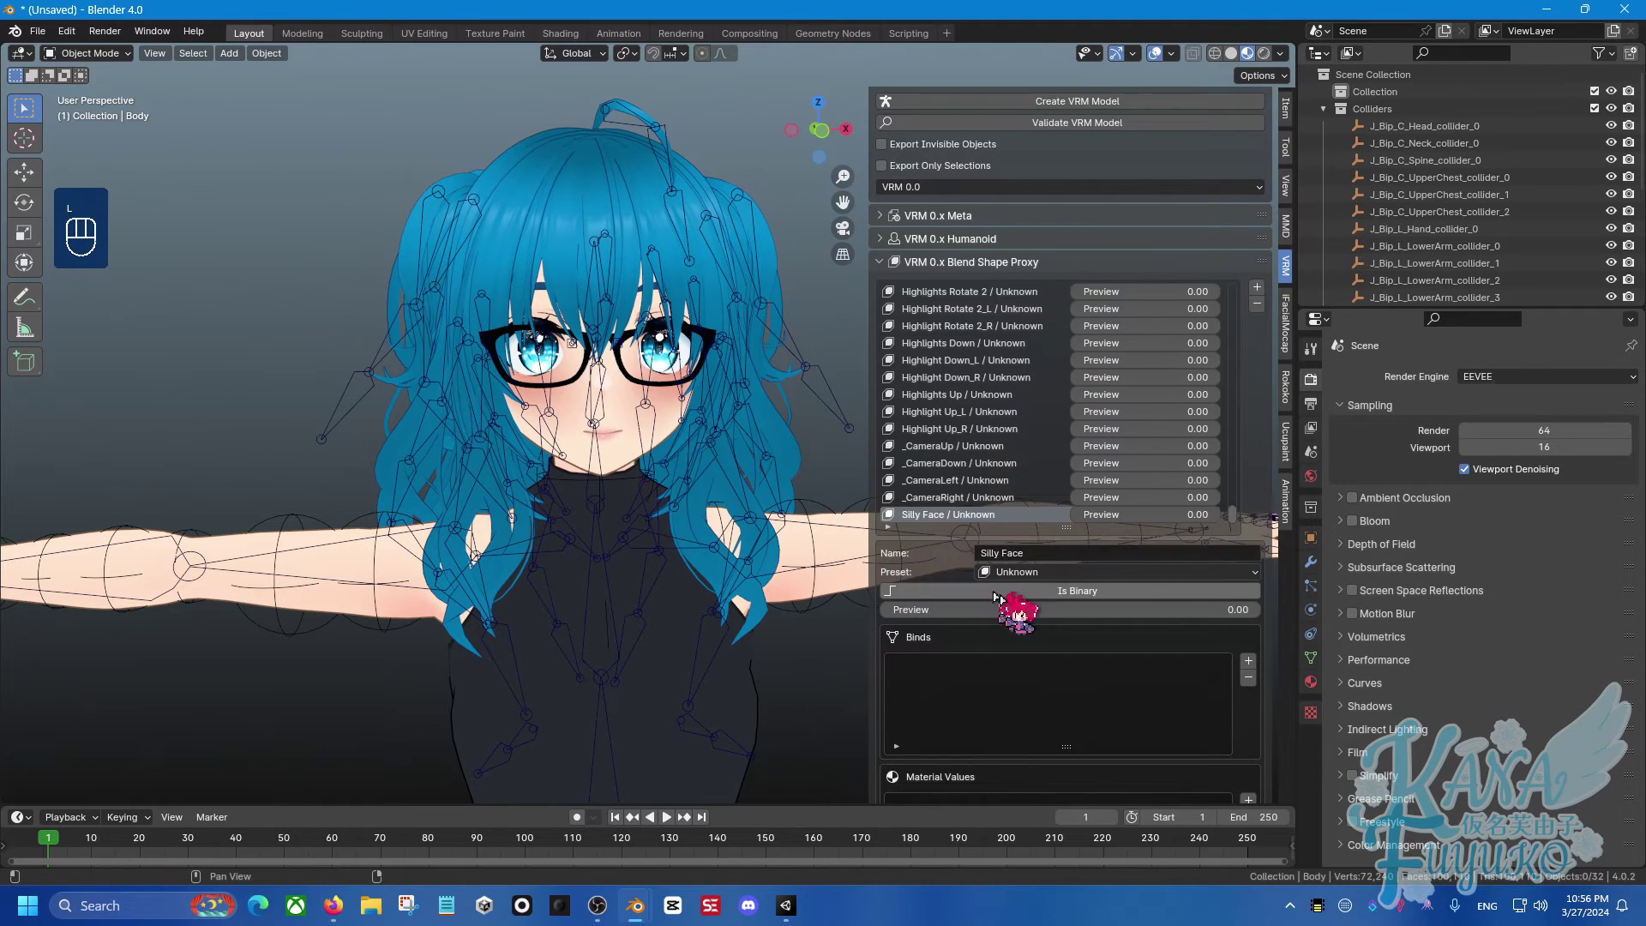
{"action": "scroll", "coordinate": [1054, 600], "scroll_direction": "down", "scroll_amount": 4}
{"action": "scroll", "coordinate": [986, 318], "scroll_direction": "up", "scroll_amount": 2}
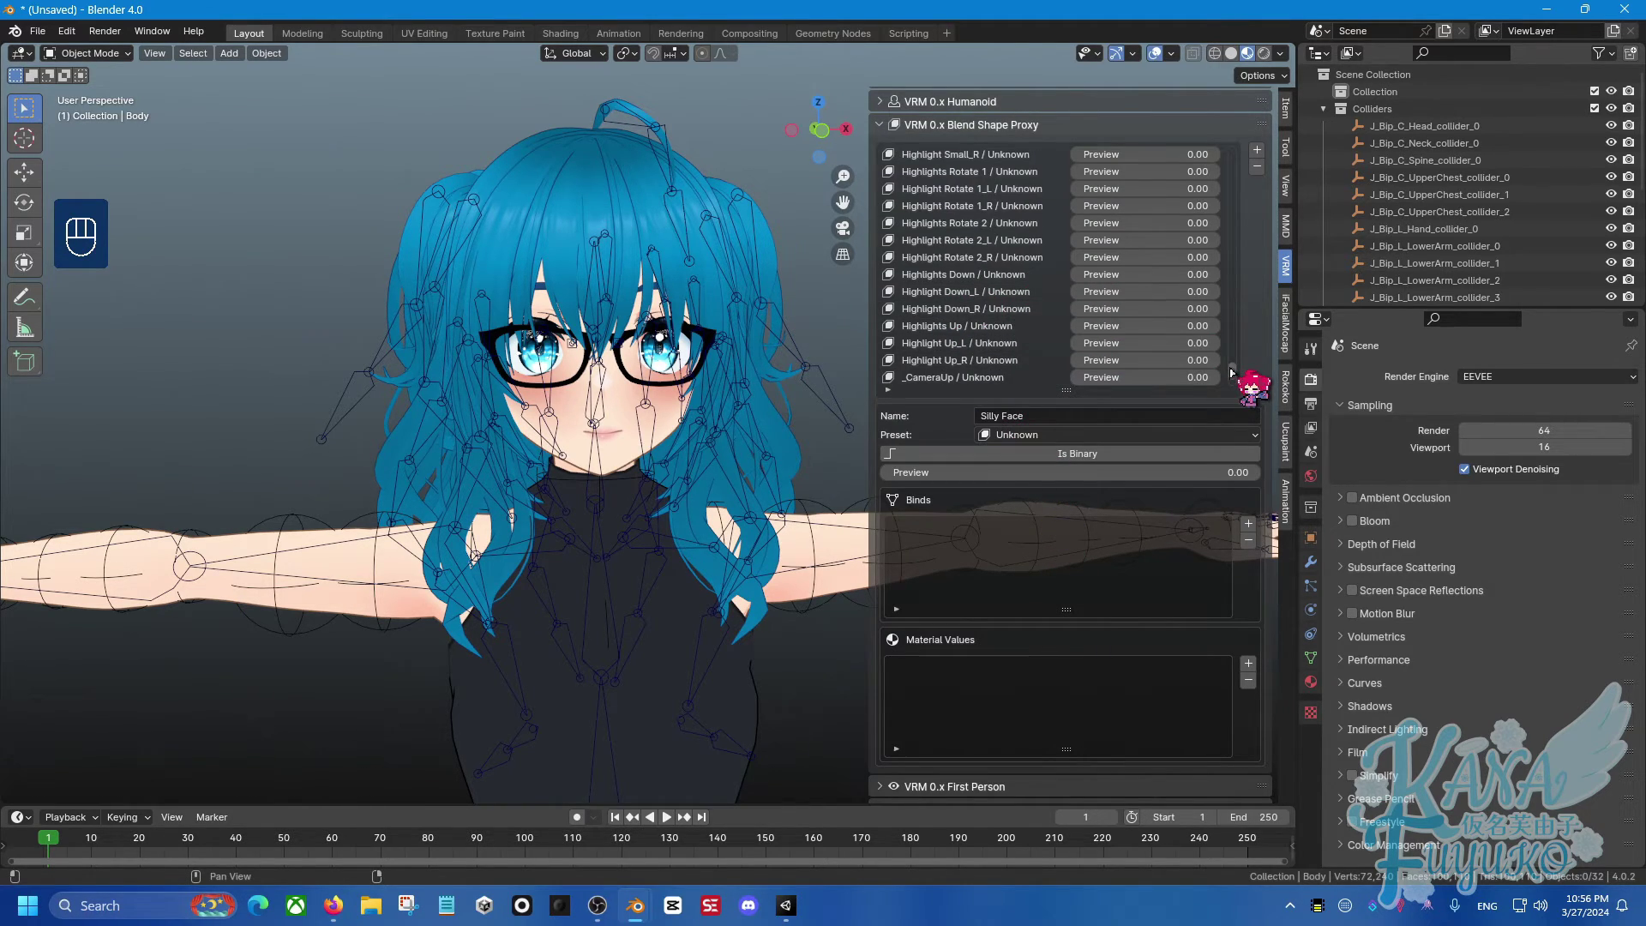
{"action": "left_click_drag", "start_coordinate": [1232, 379], "coordinate": [1197, 140]}
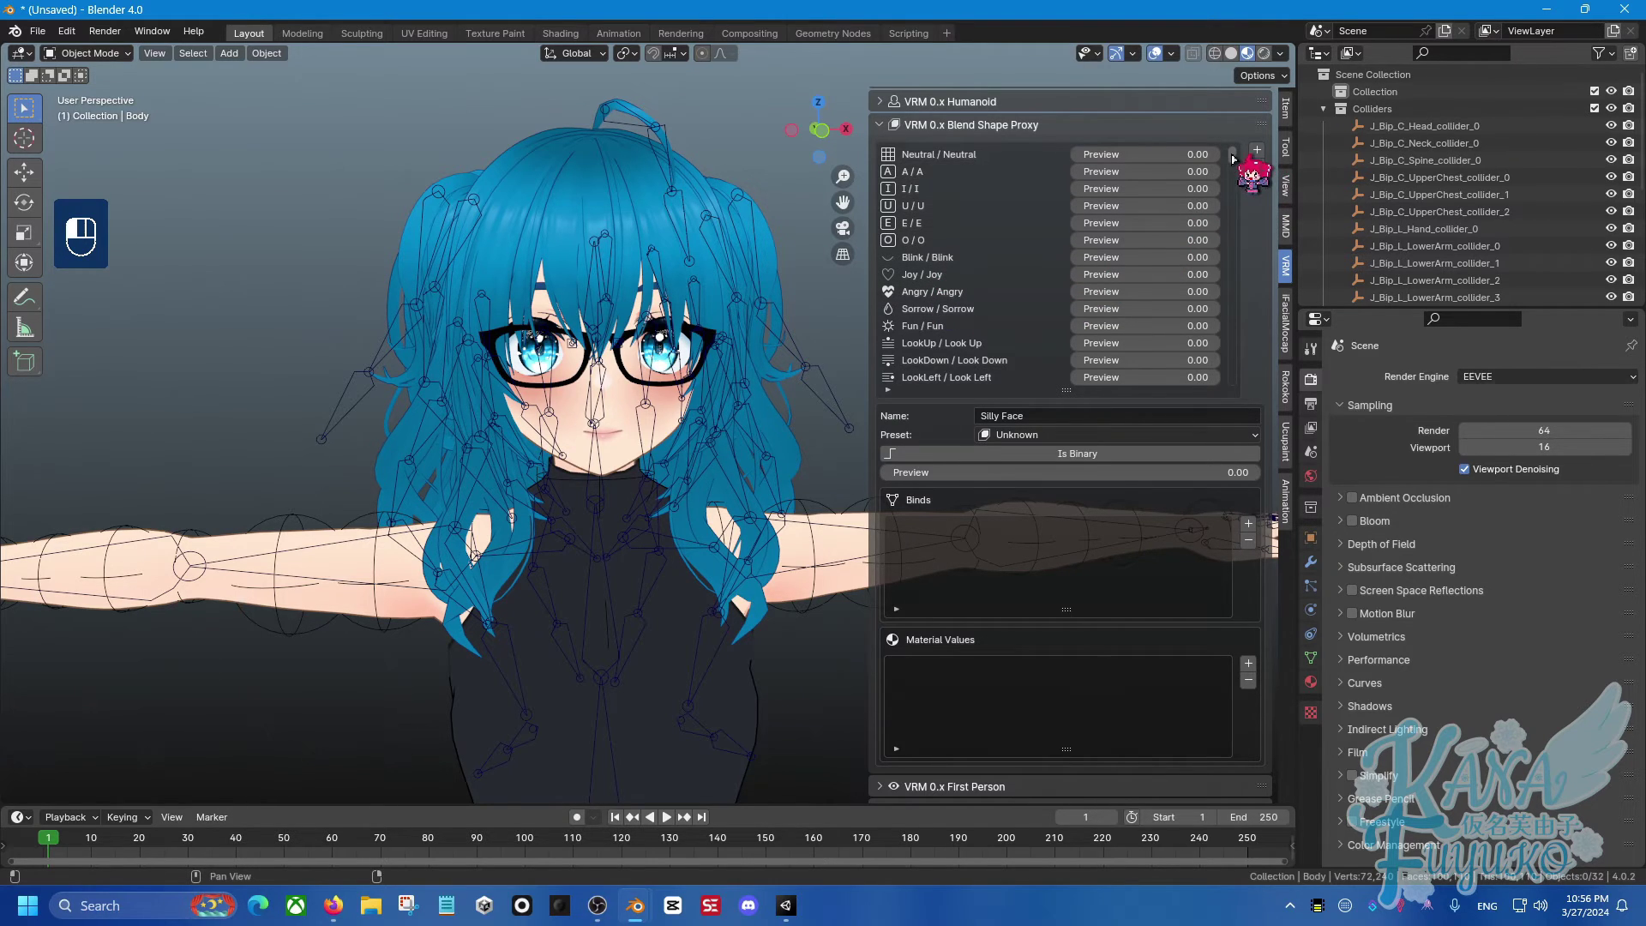
{"action": "left_click_drag", "start_coordinate": [1233, 161], "coordinate": [1200, 371]}
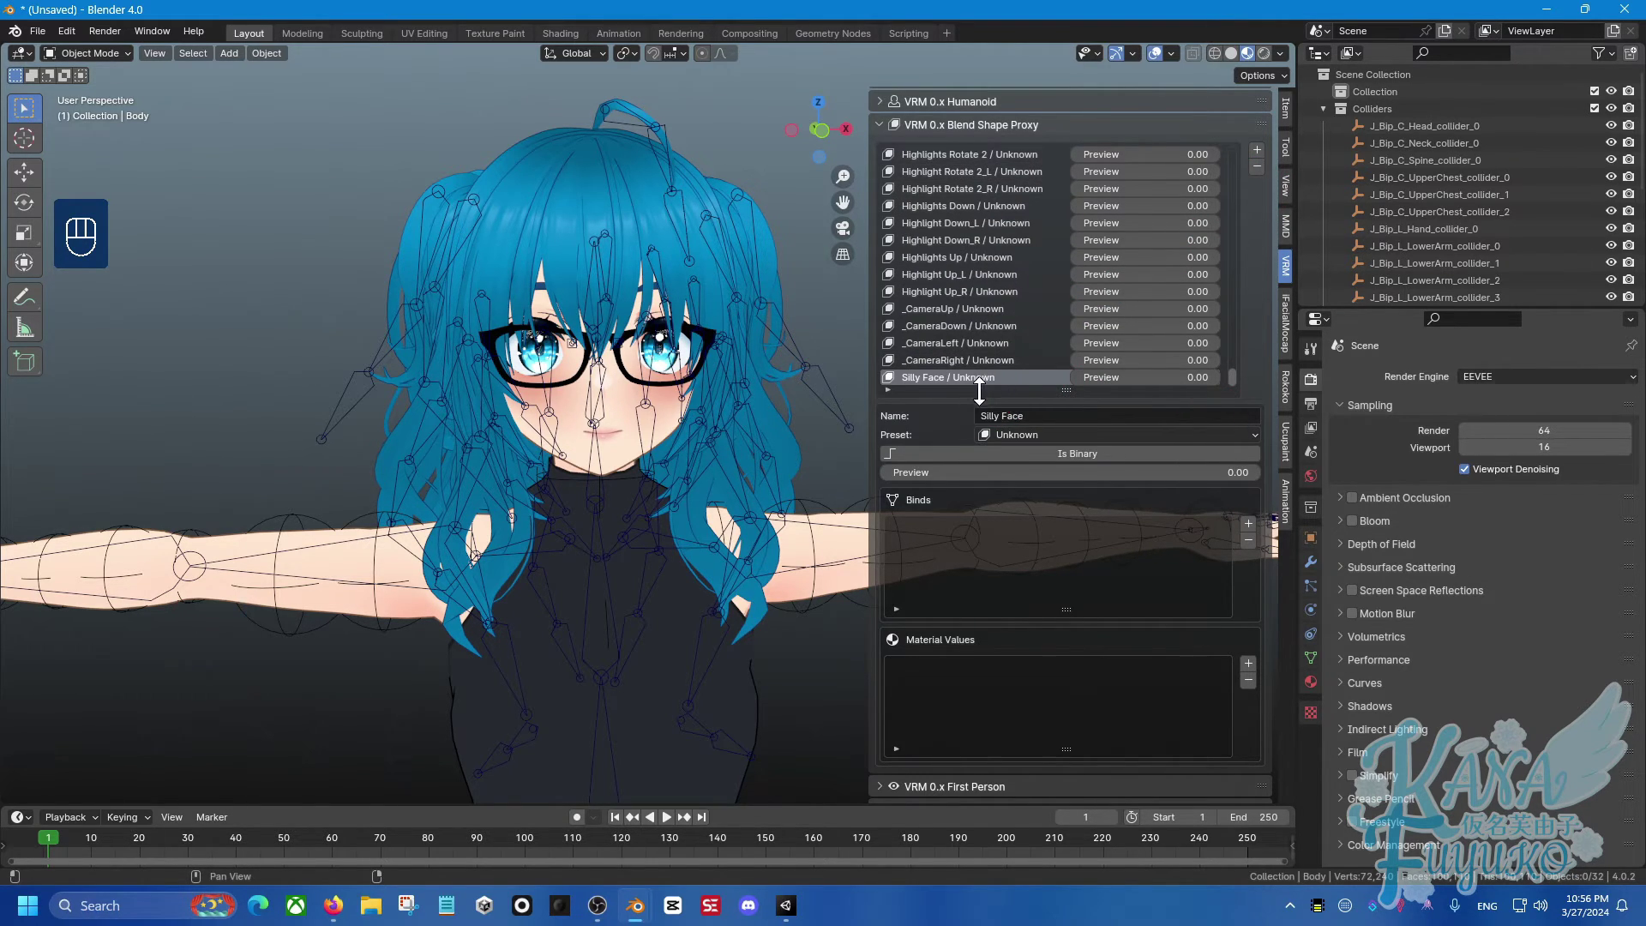
{"action": "scroll", "coordinate": [931, 517], "scroll_direction": "down", "scroll_amount": 1}
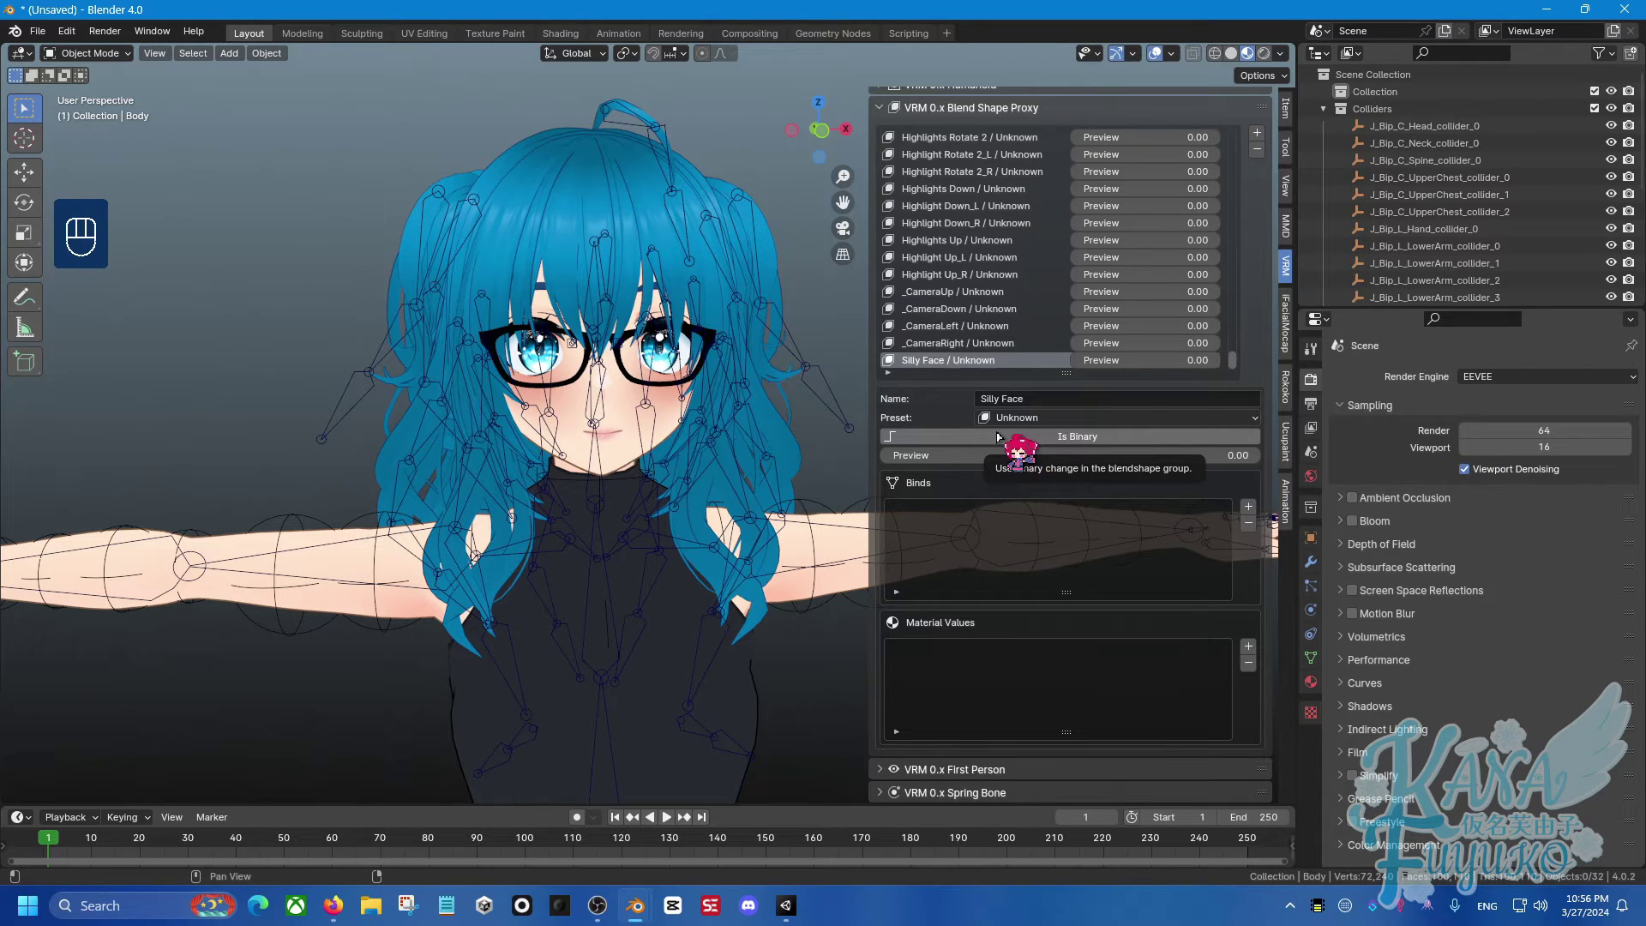
{"action": "left_click", "coordinate": [1043, 439]}
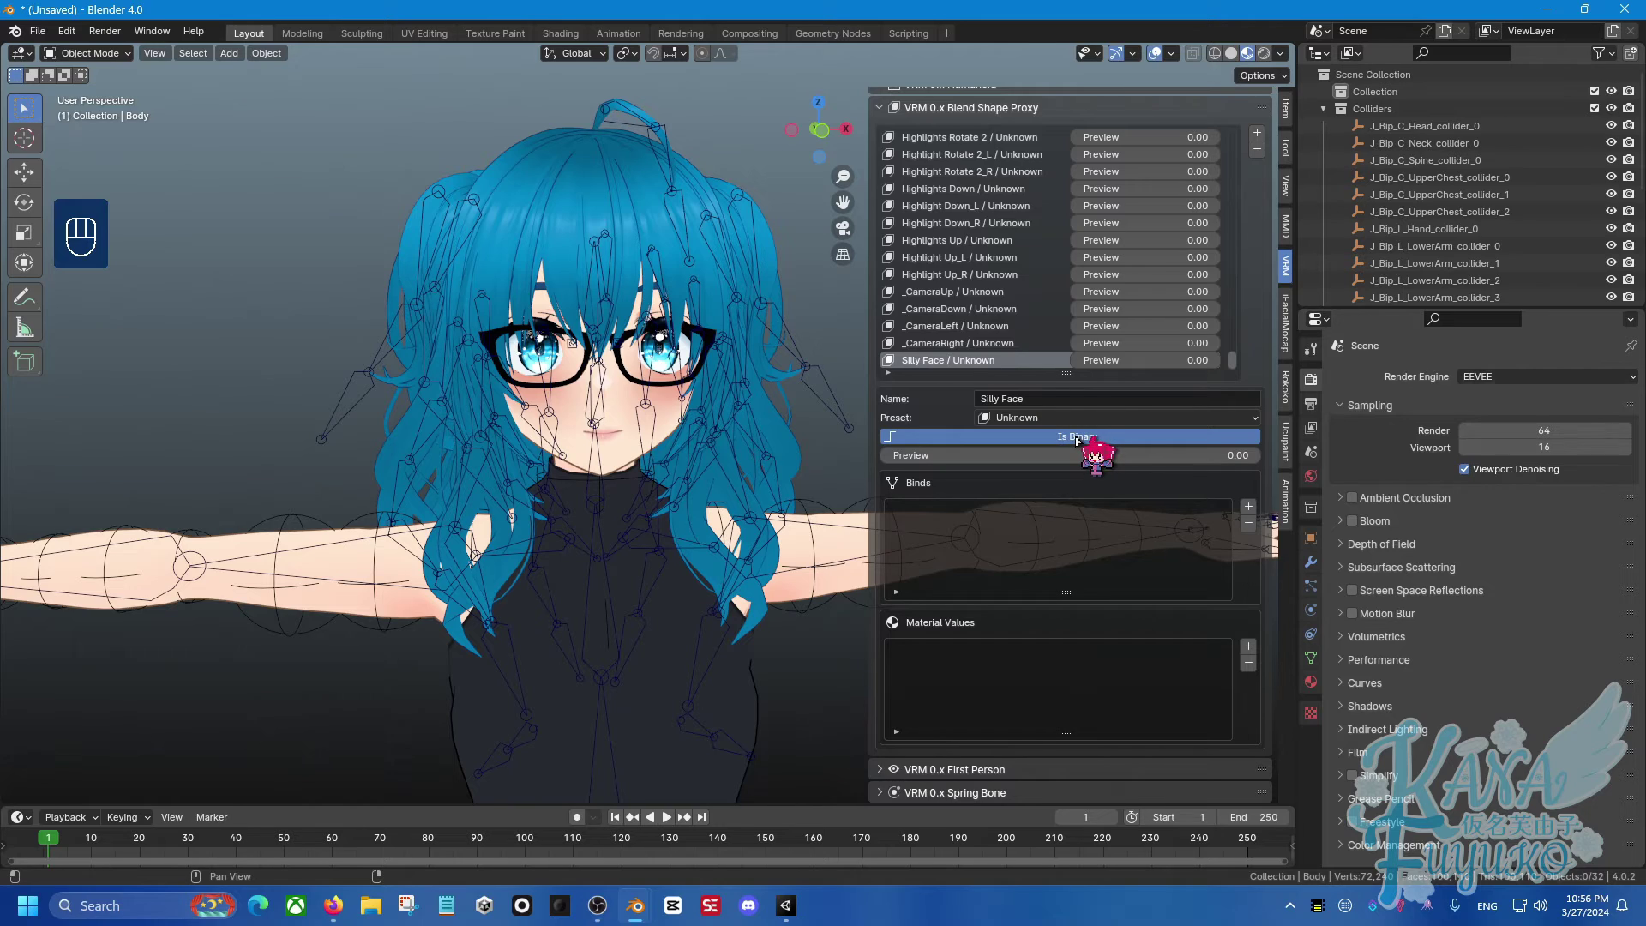
{"action": "left_click", "coordinate": [1077, 438]}
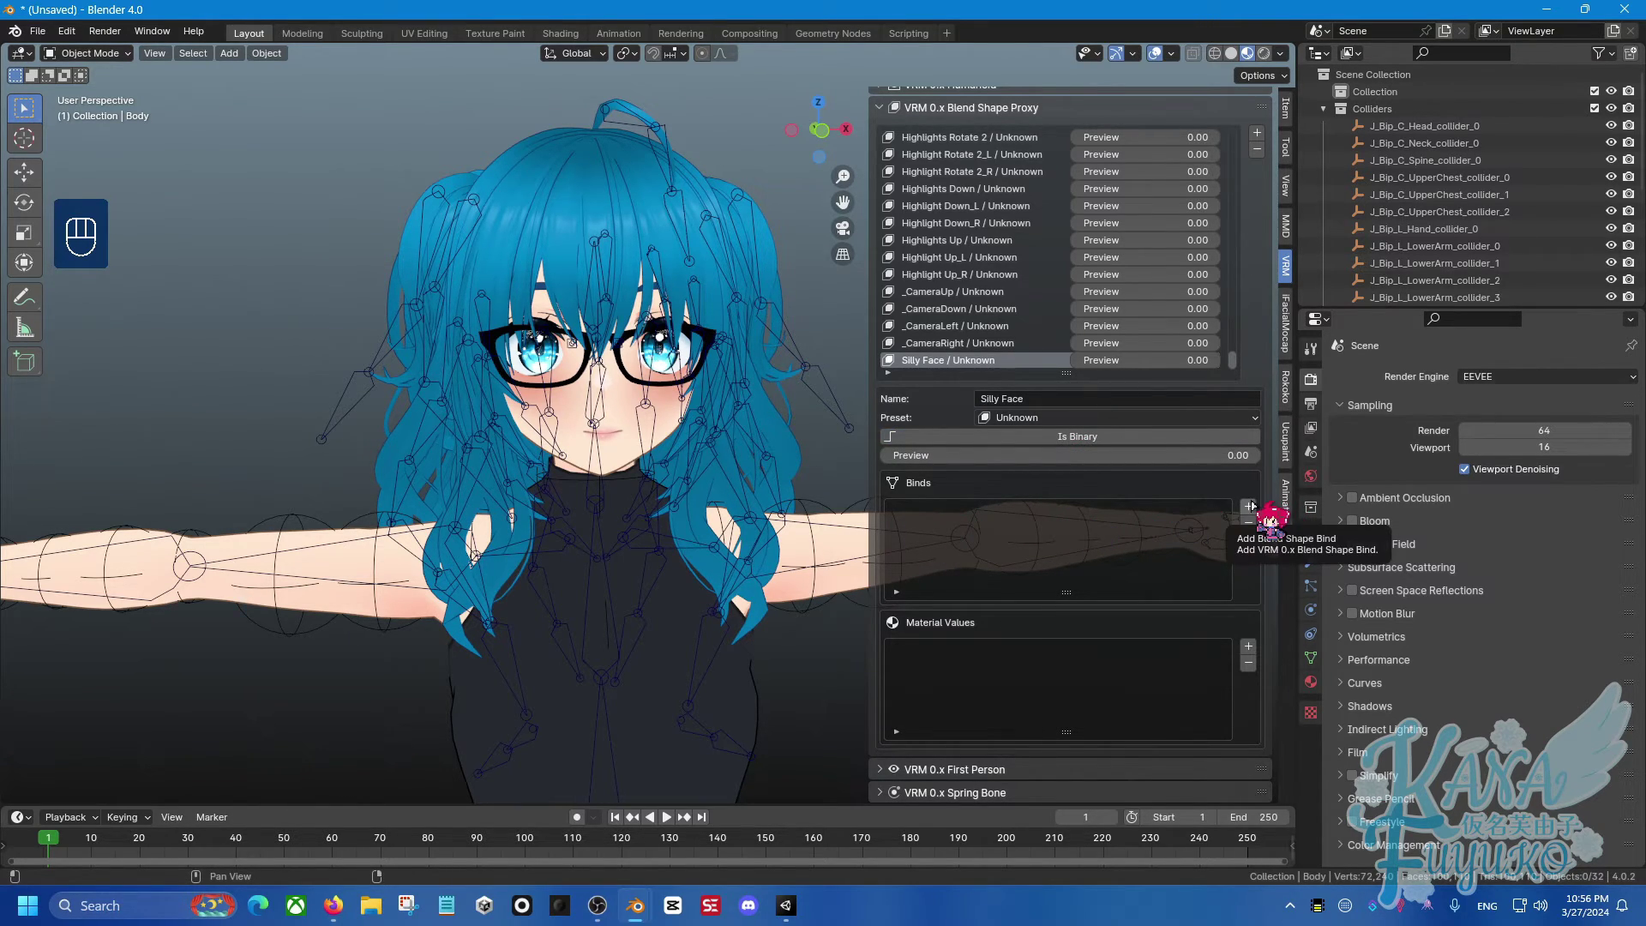
Add a bind to Silly Face using the Body mesh and its Joy shape key.
{"action": "left_click", "coordinate": [1250, 506]}
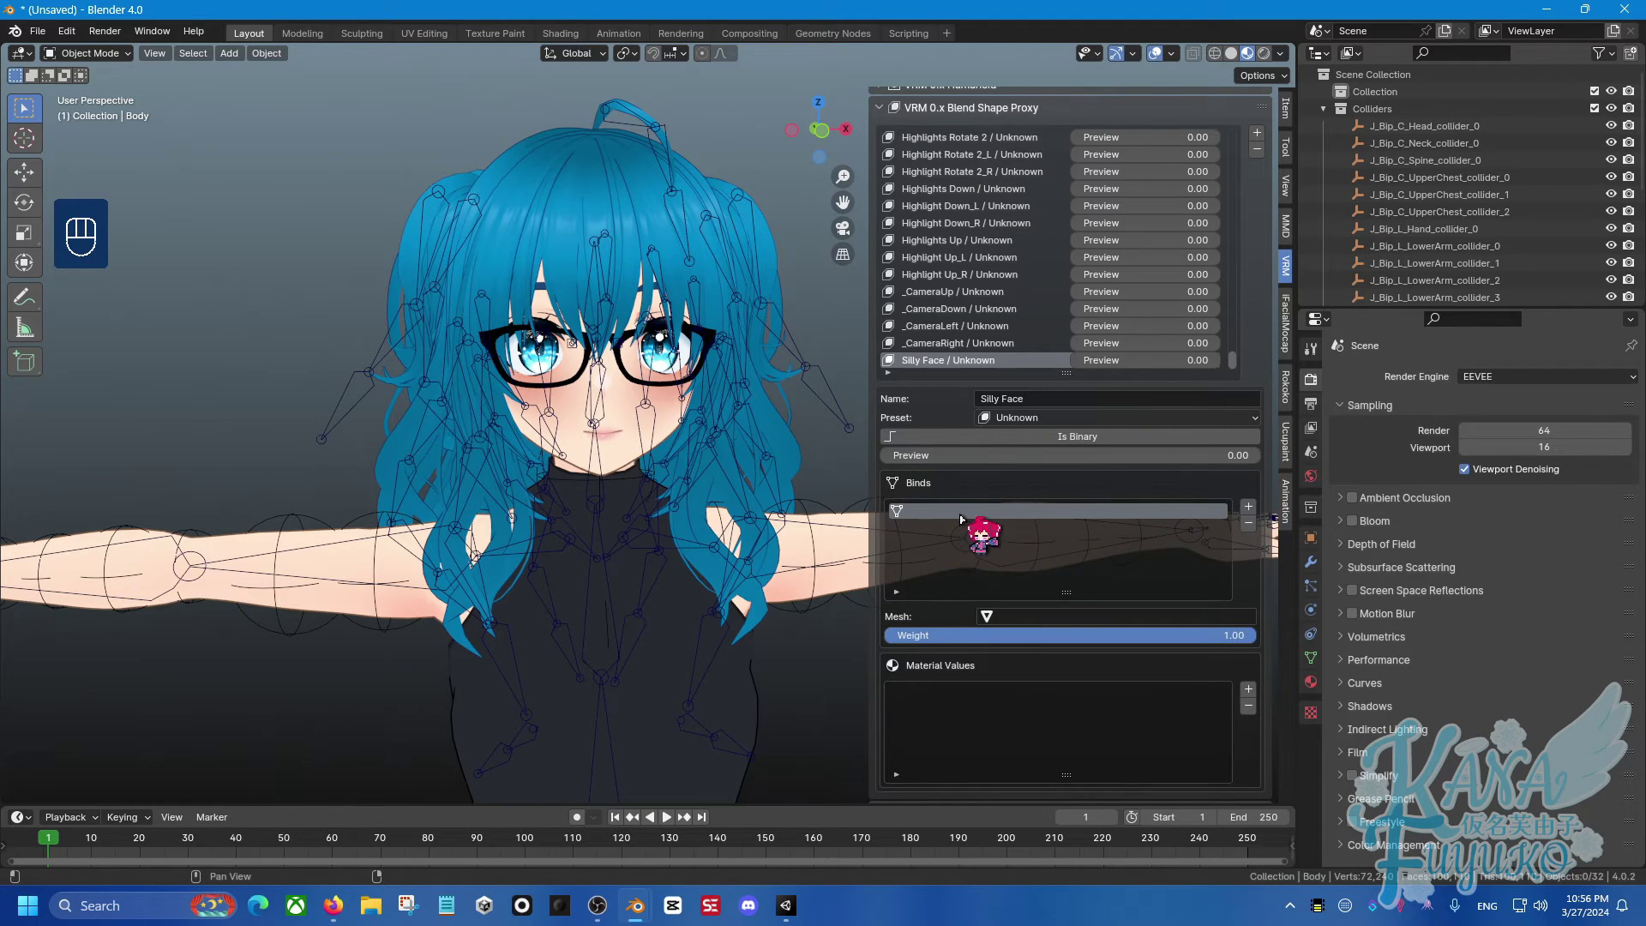
{"action": "scroll", "coordinate": [960, 517], "scroll_direction": "down", "scroll_amount": 2}
{"action": "left_click", "coordinate": [1016, 574]}
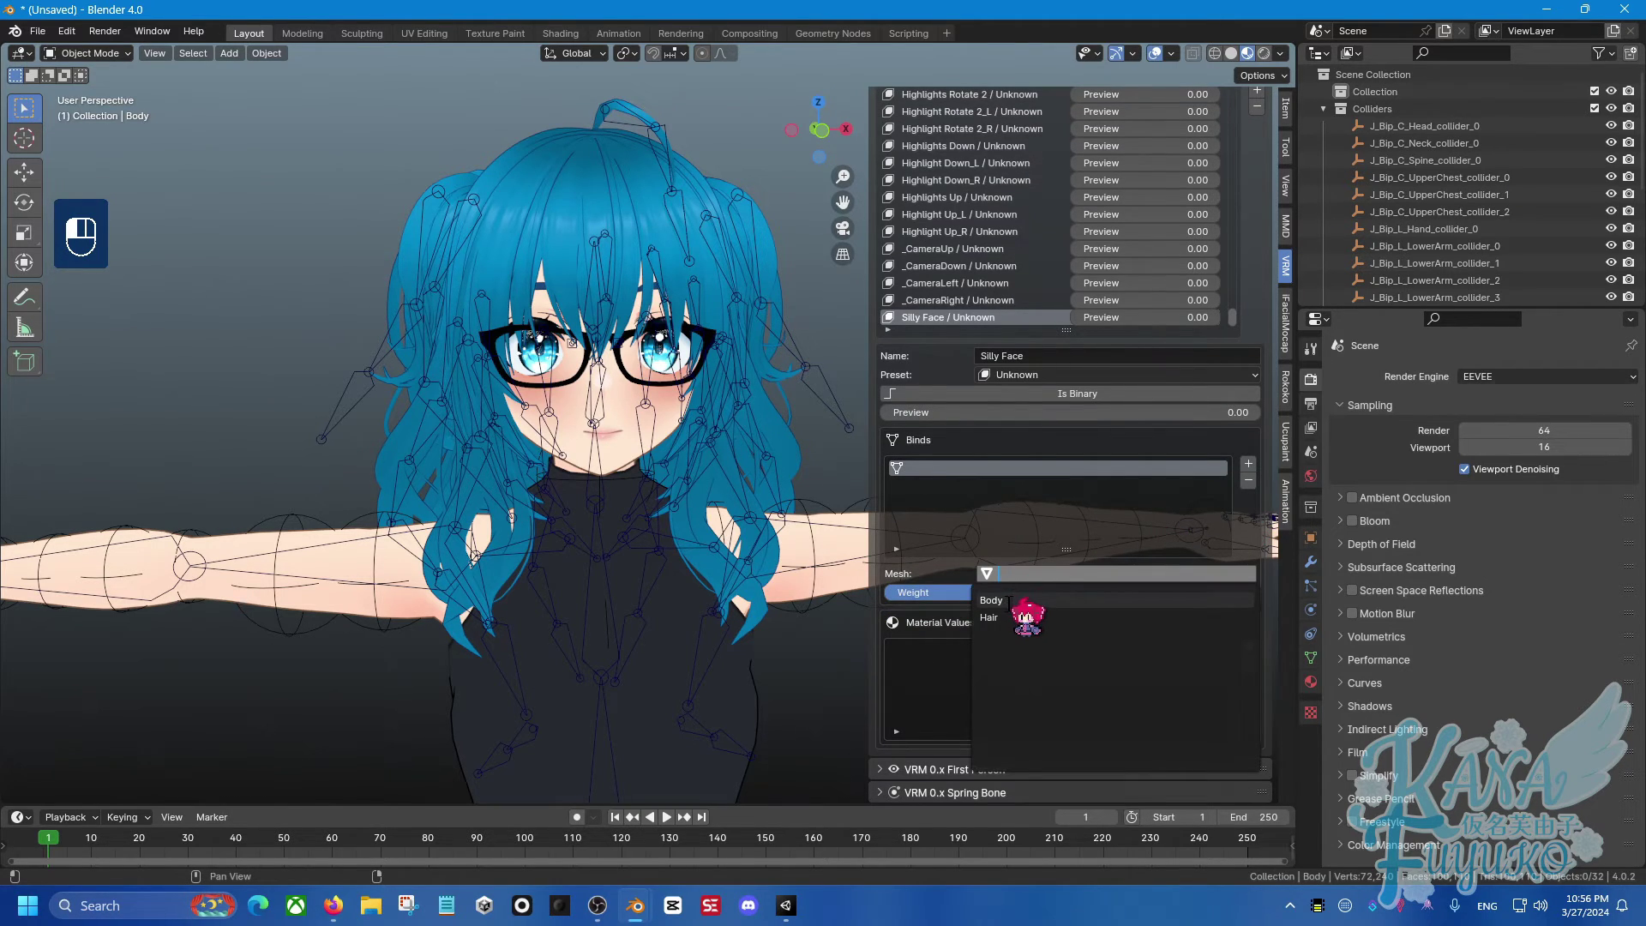
{"action": "left_click", "coordinate": [1003, 600]}
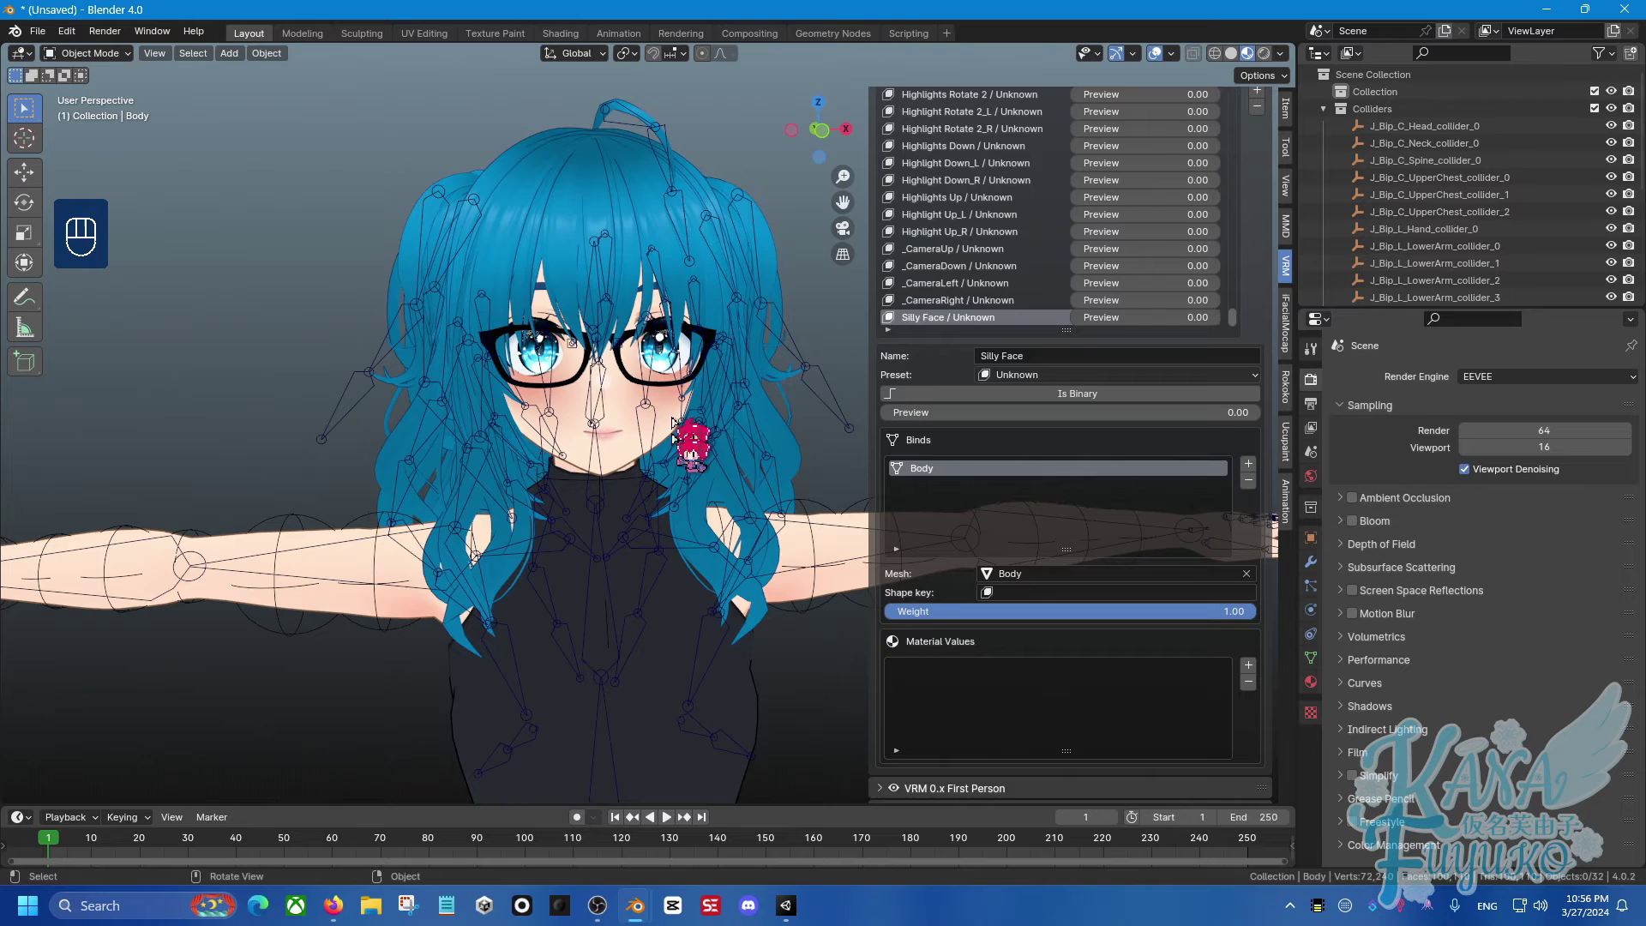
{"action": "scroll", "coordinate": [712, 497], "scroll_direction": "up", "scroll_amount": 1}
{"action": "left_click", "coordinate": [1003, 593]}
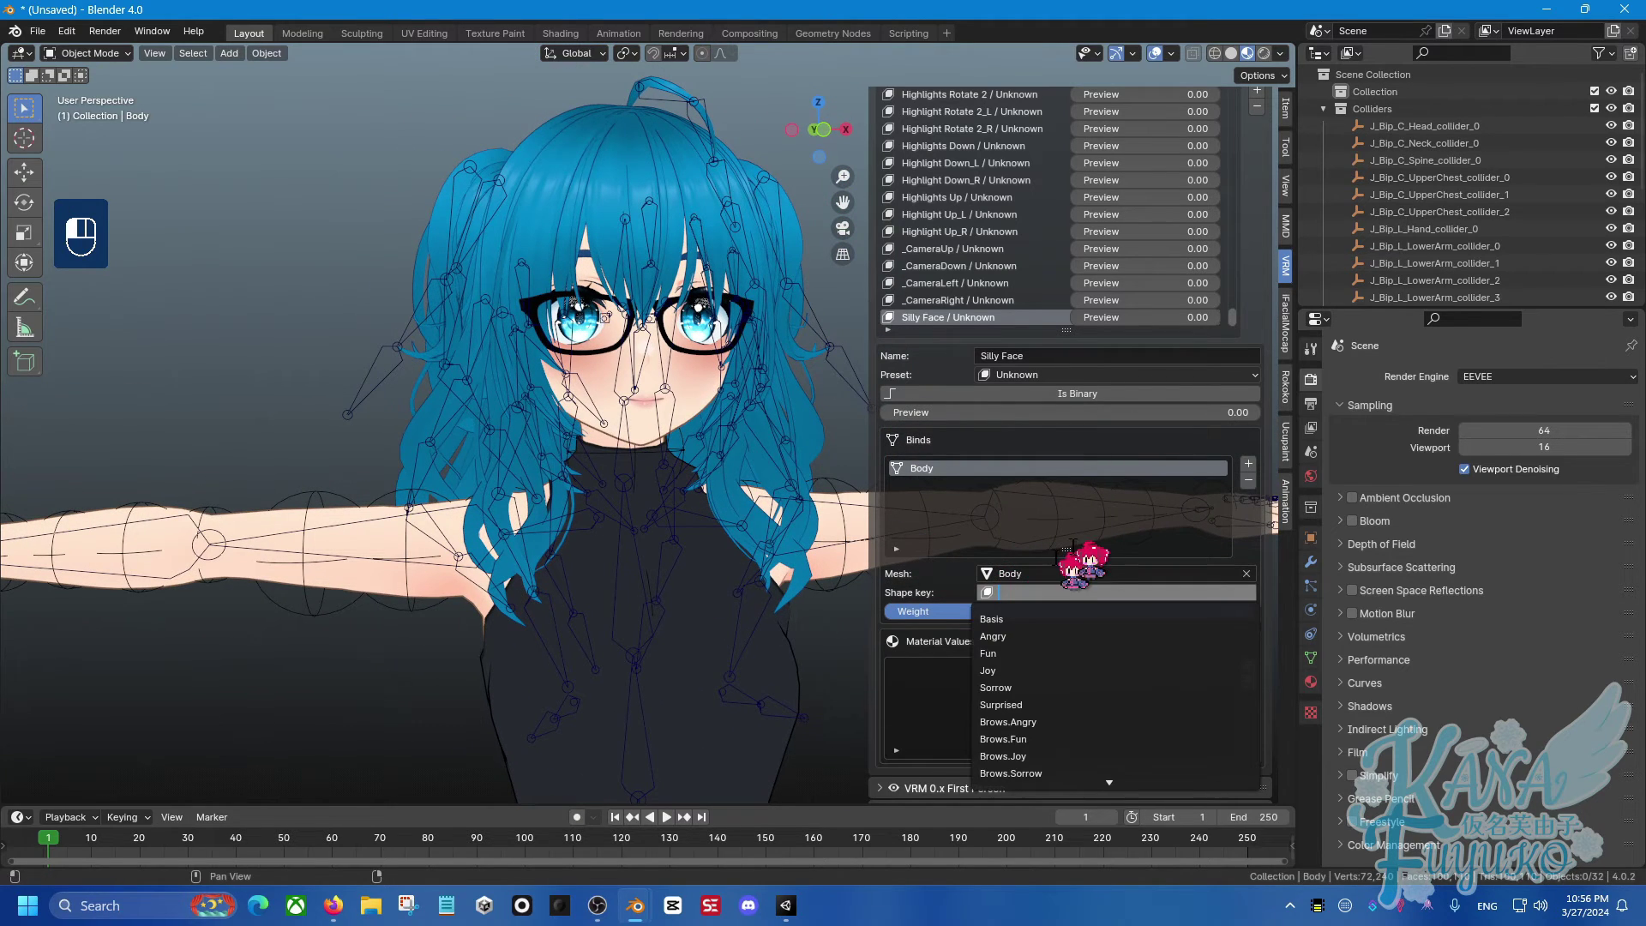
{"action": "left_click", "coordinate": [1029, 672]}
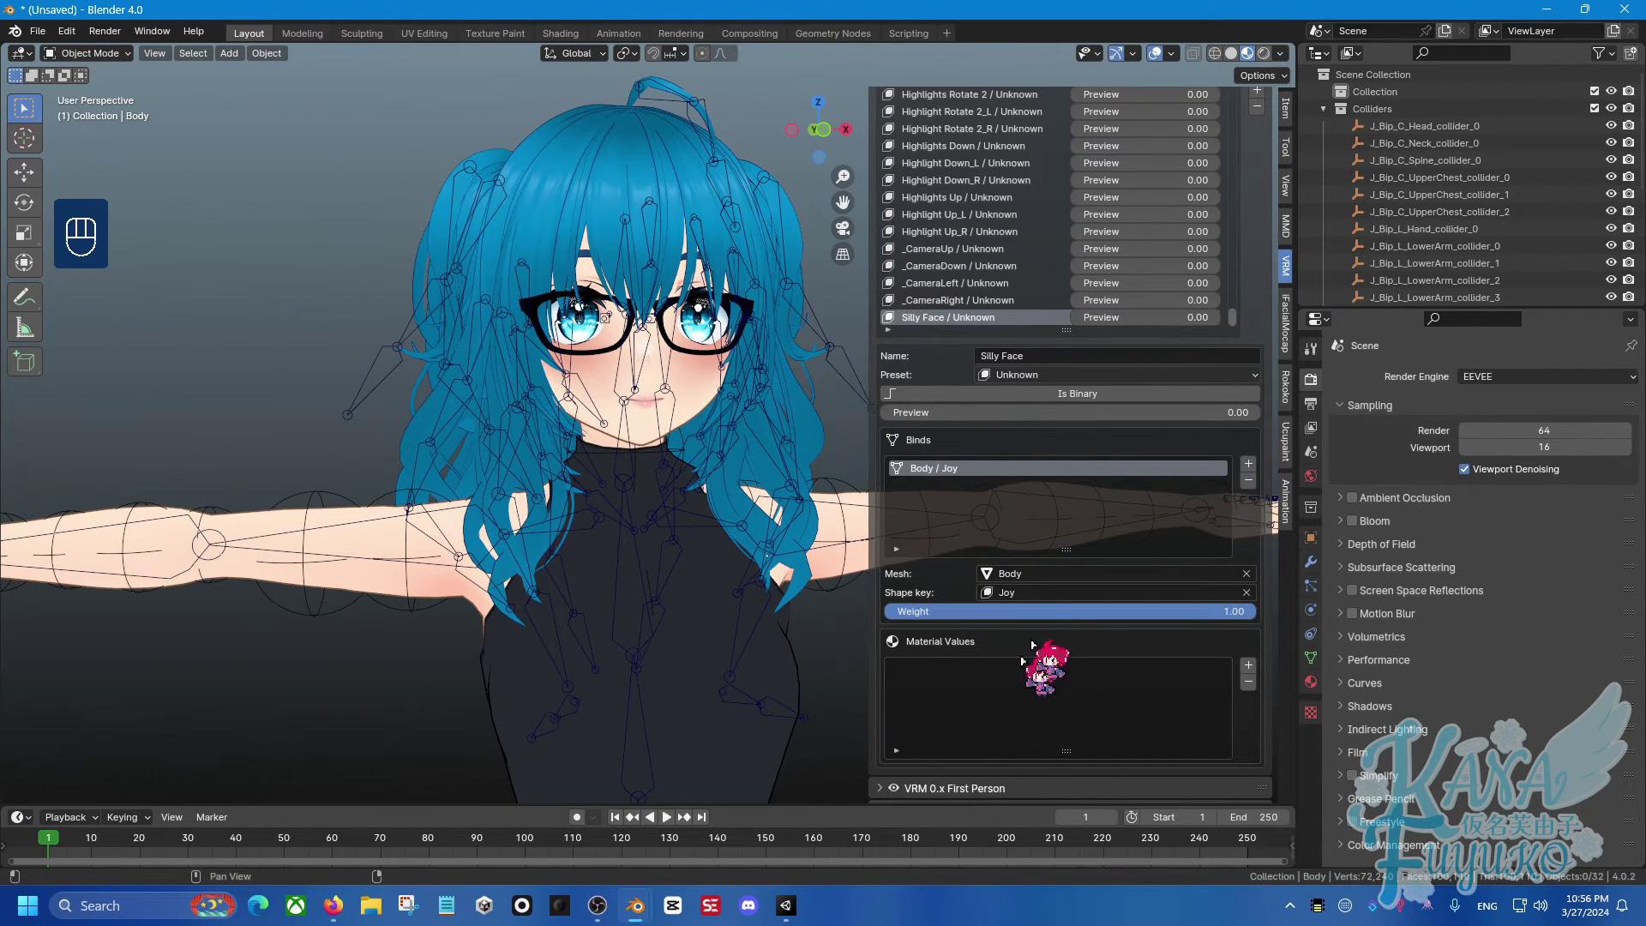
Set the Joy bind weight to 1.00 and test it with the Preview slider, then reset Preview to 0.
{"action": "left_click_drag", "start_coordinate": [1211, 612], "coordinate": [1257, 611]}
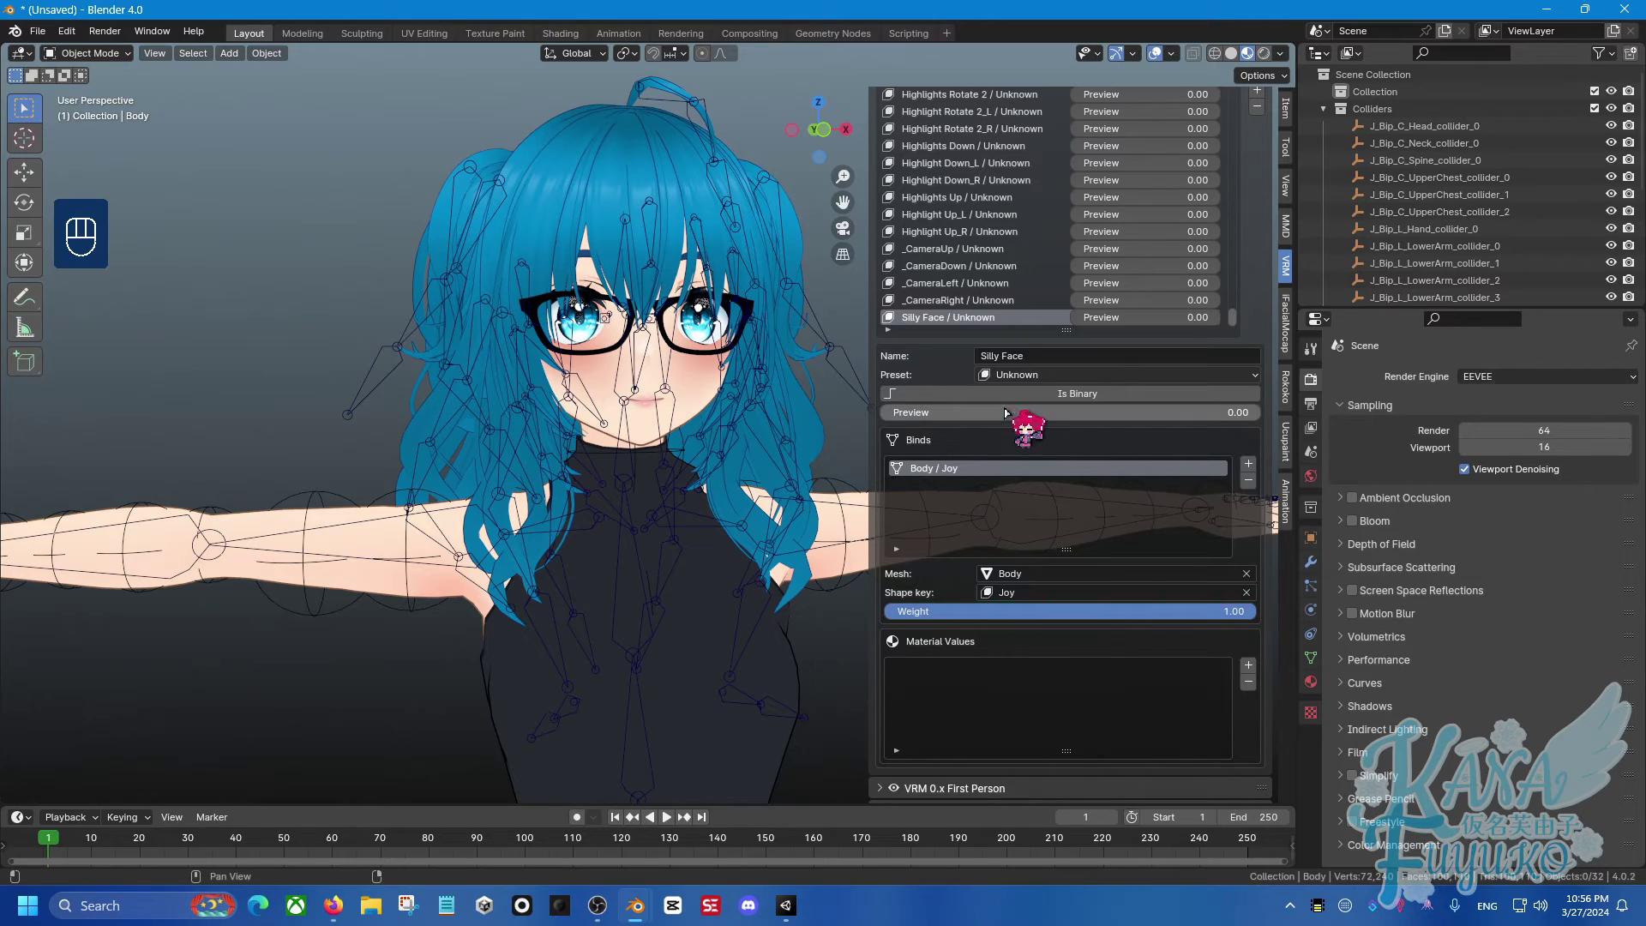
{"action": "left_click_drag", "start_coordinate": [1033, 412], "coordinate": [1257, 412]}
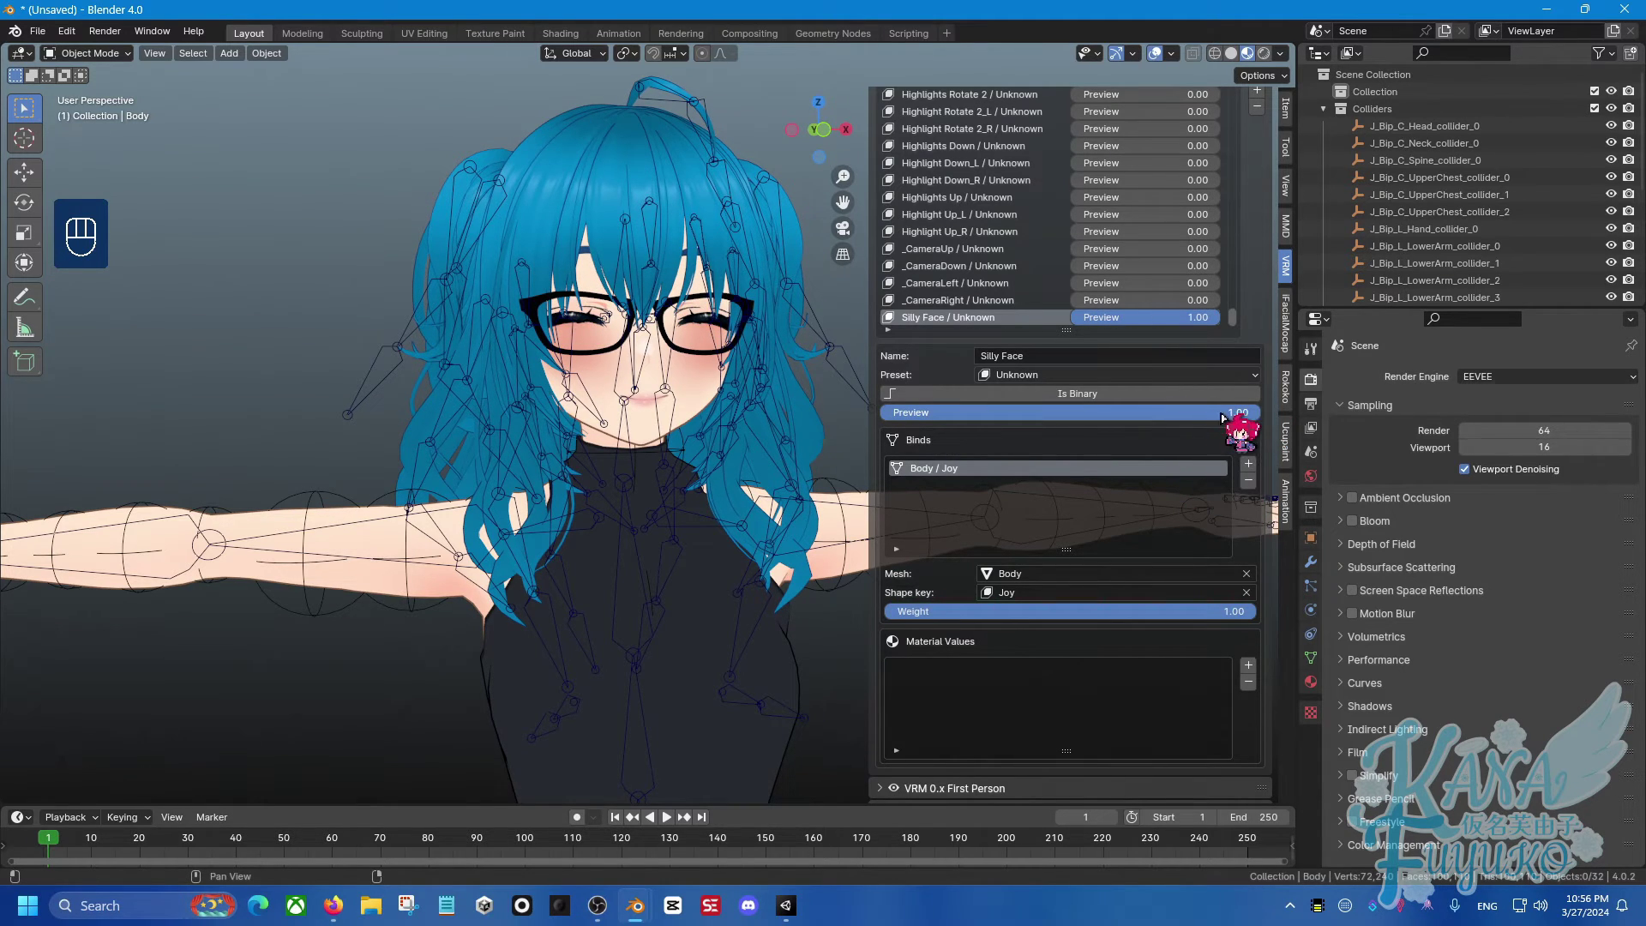
{"action": "left_click_drag", "start_coordinate": [1050, 612], "coordinate": [686, 611]}
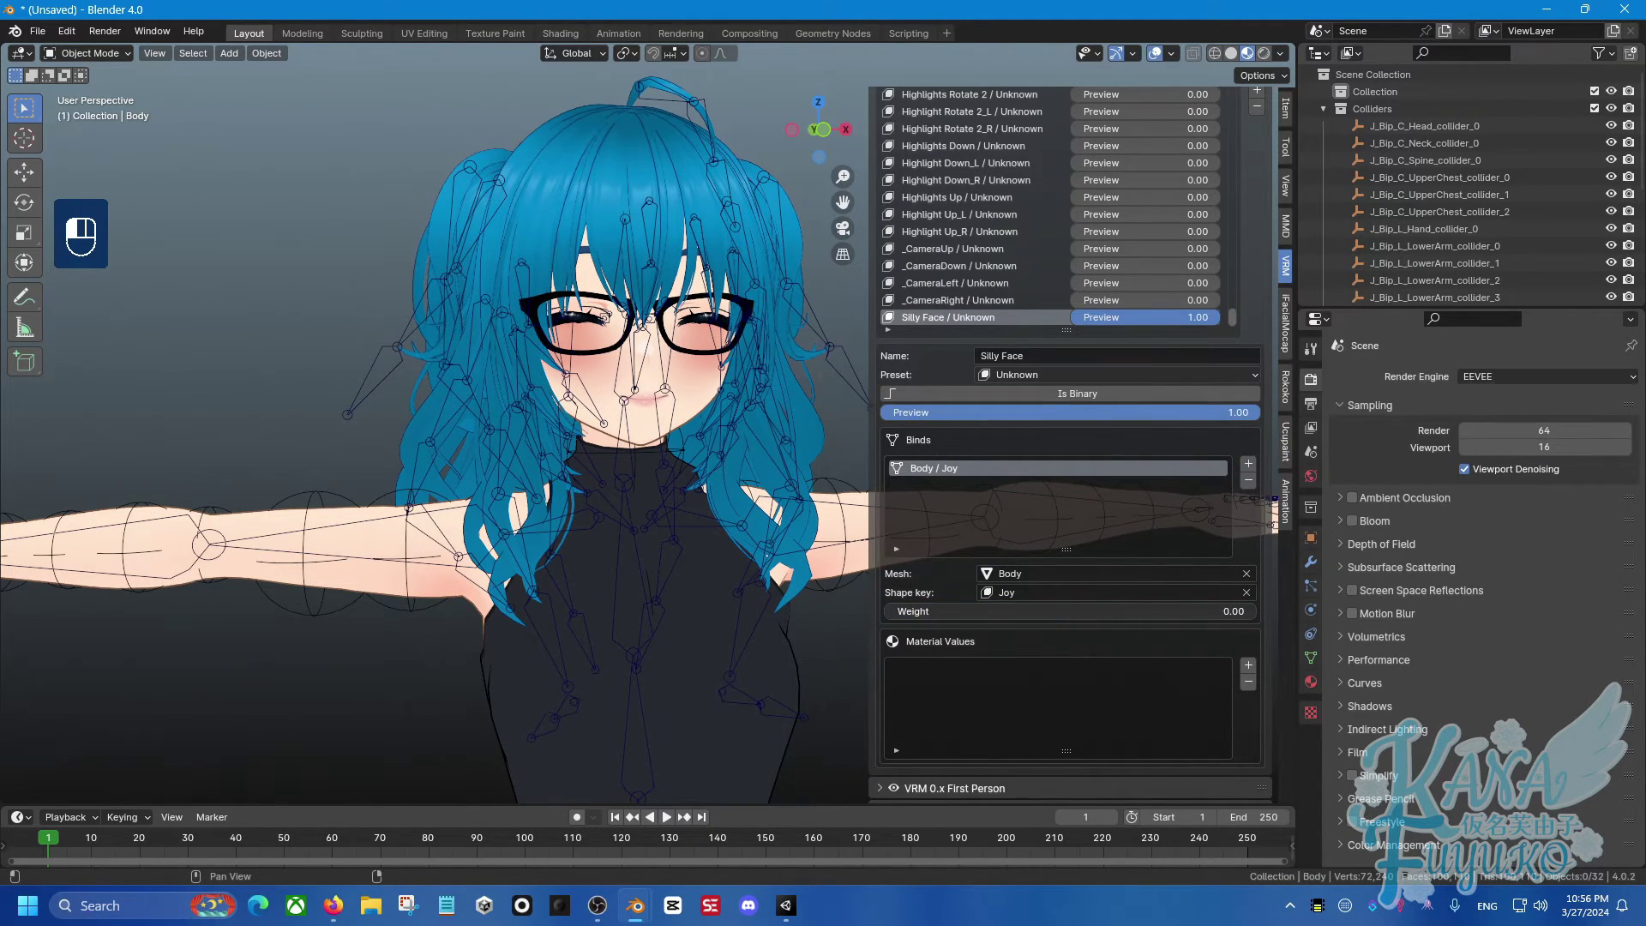
{"action": "left_click_drag", "start_coordinate": [980, 611], "coordinate": [1246, 611]}
{"action": "left_click_drag", "start_coordinate": [1192, 413], "coordinate": [883, 413]}
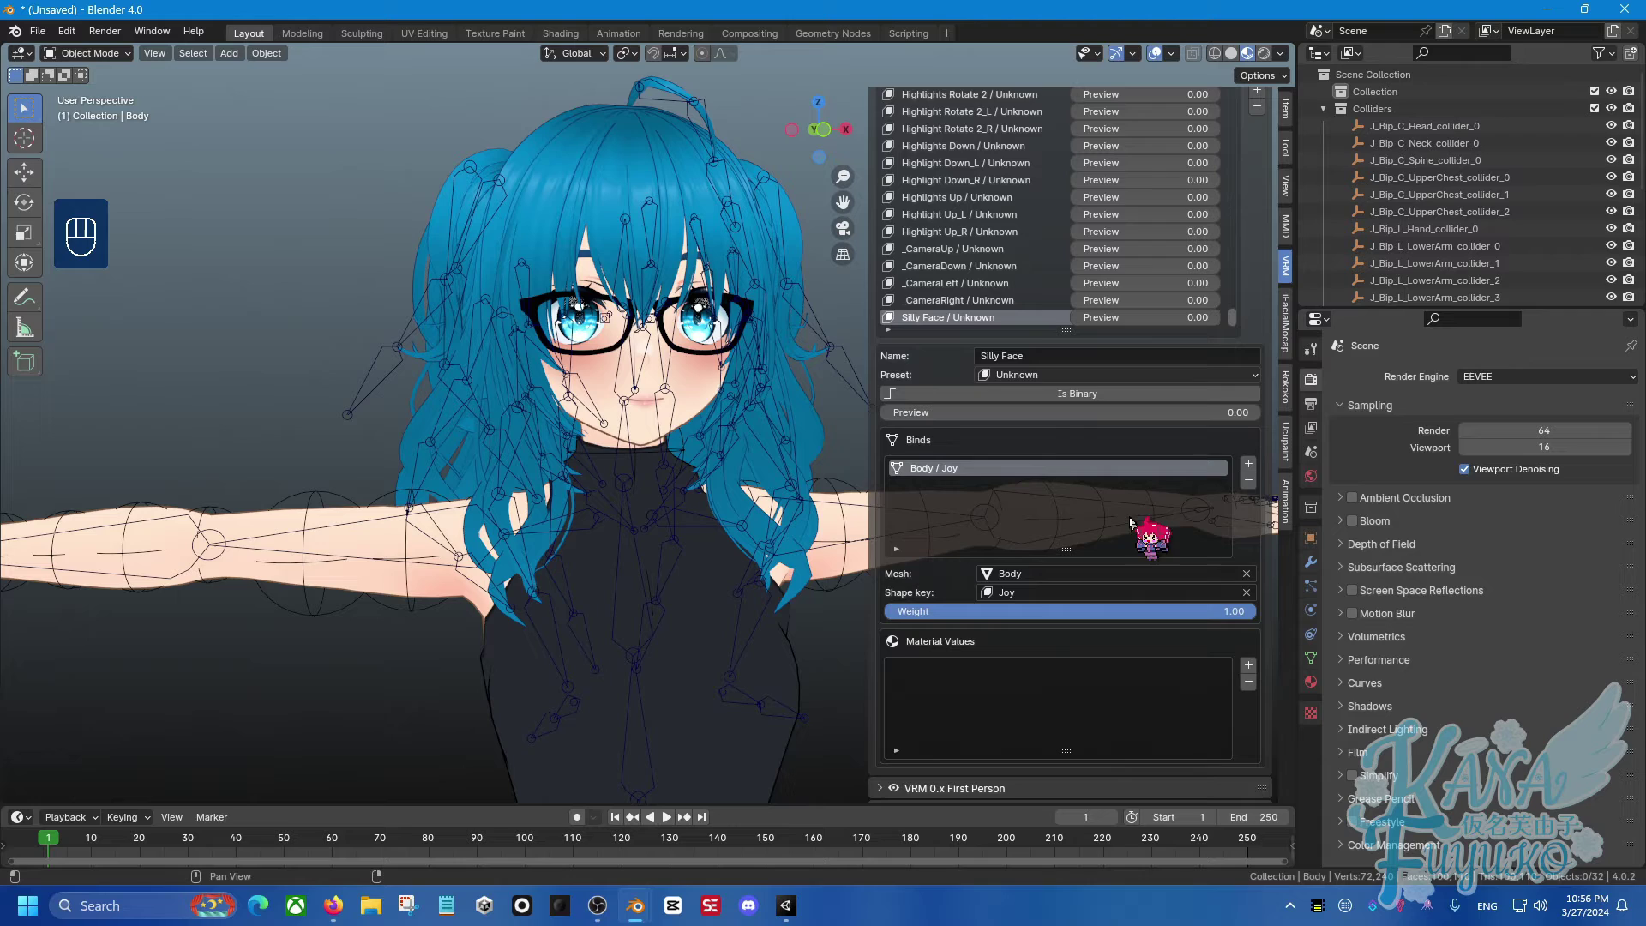
{"action": "scroll", "coordinate": [960, 686], "scroll_direction": "down", "scroll_amount": 1}
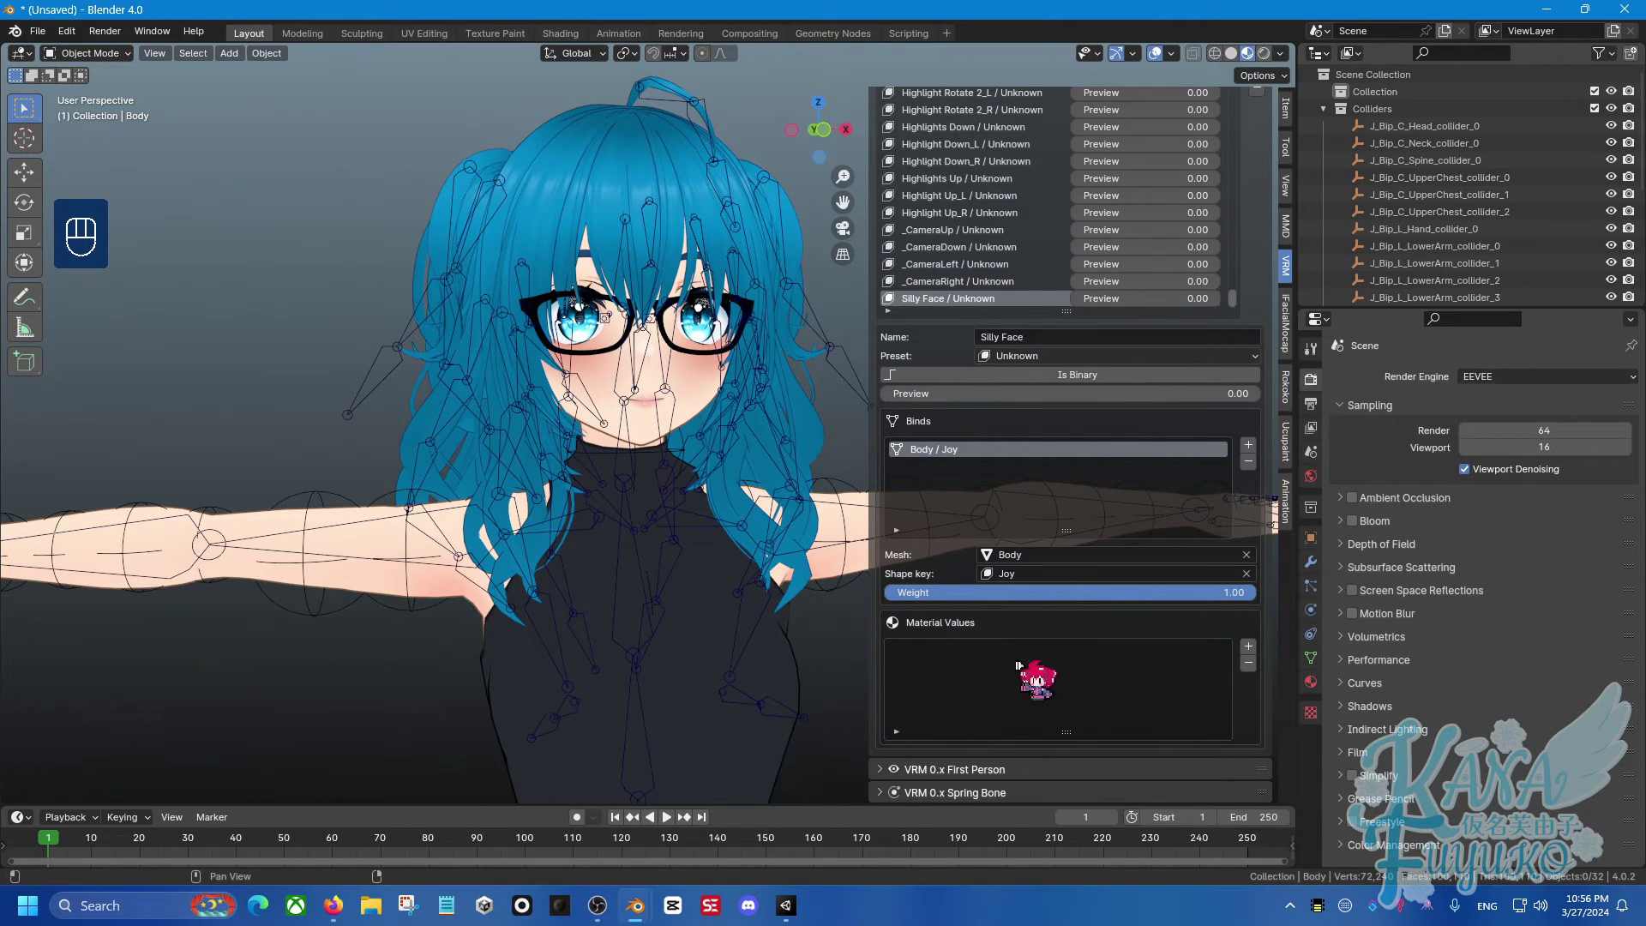
{"action": "left_click", "coordinate": [1248, 646]}
{"action": "scroll", "coordinate": [1149, 677], "scroll_direction": "down", "scroll_amount": 2}
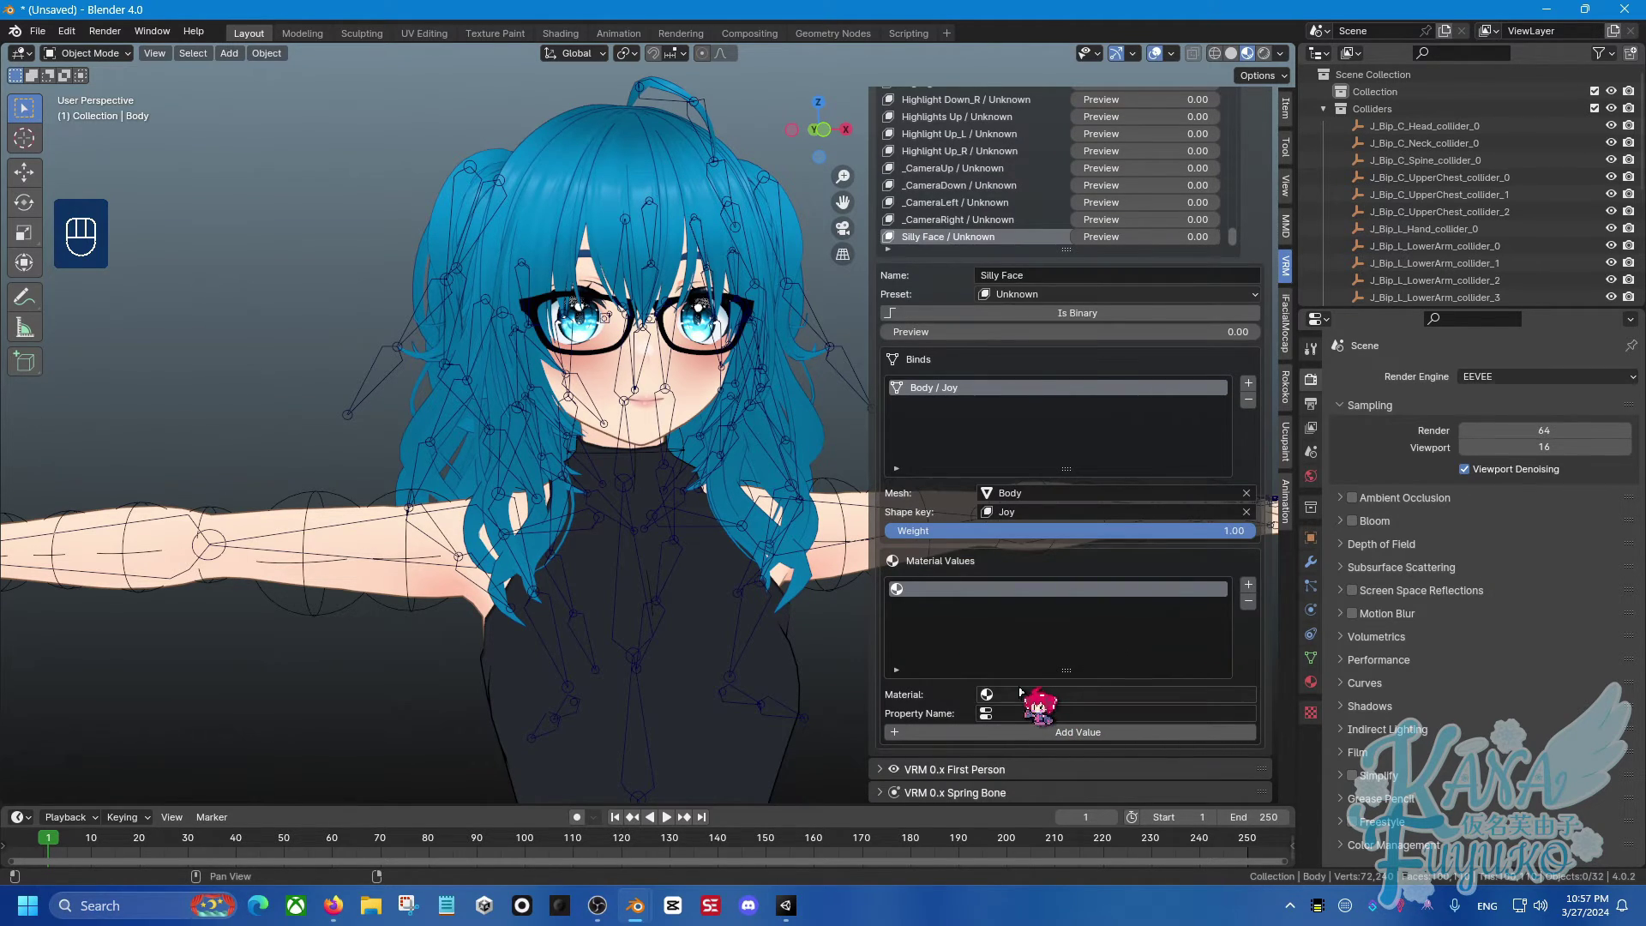
{"action": "left_click", "coordinate": [1029, 695]}
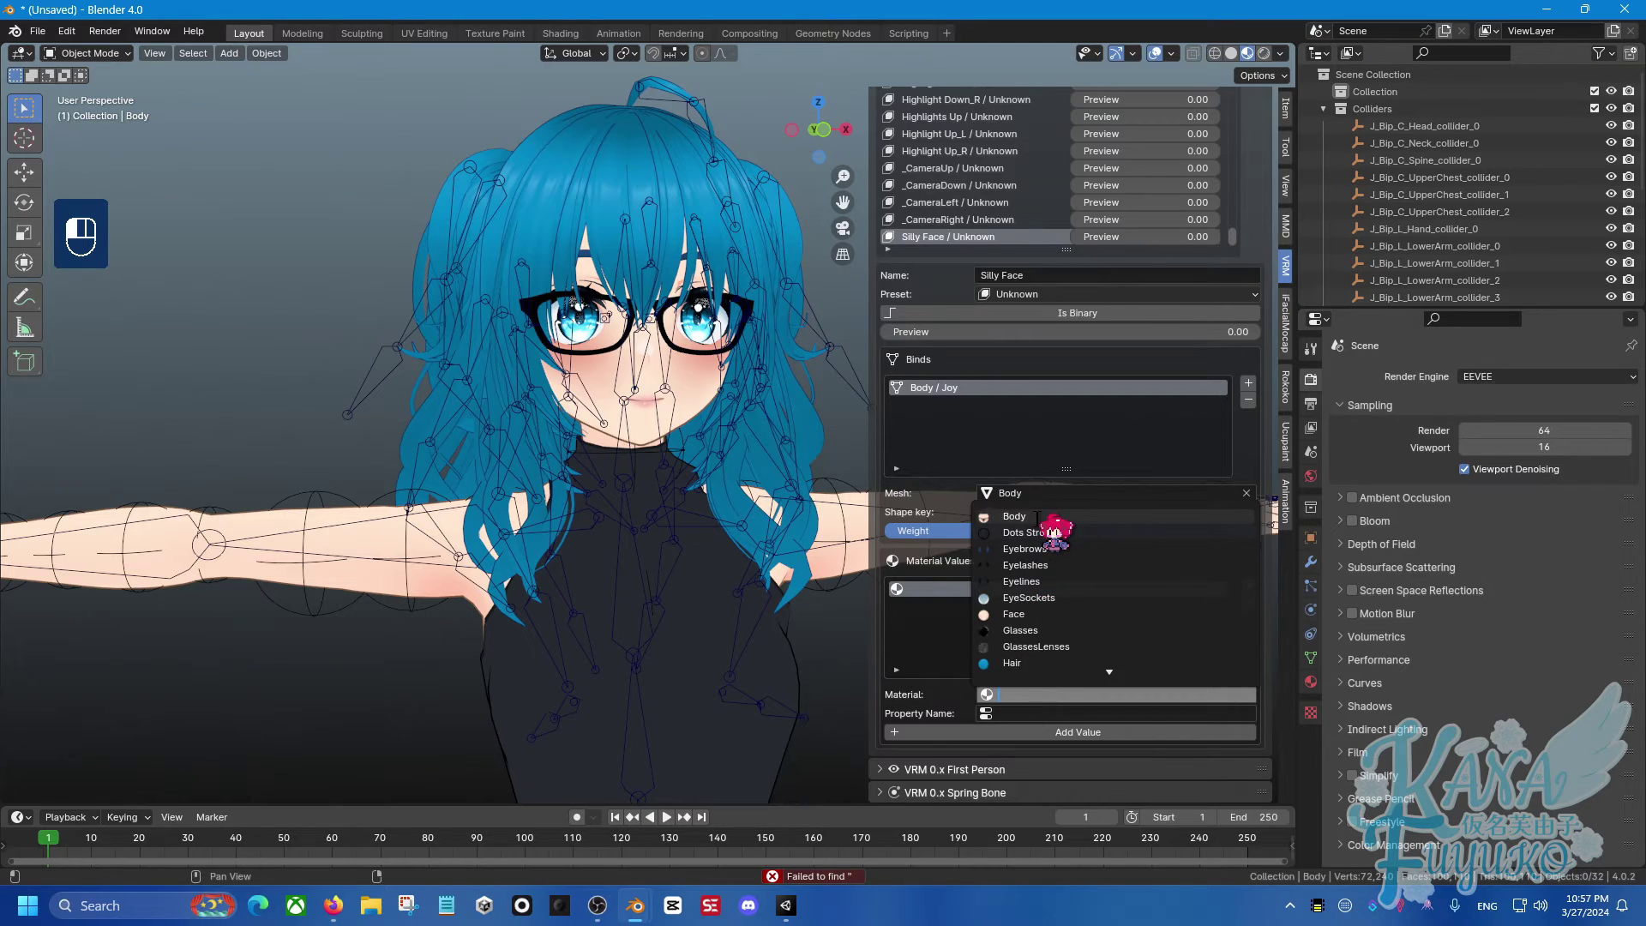
{"action": "left_click", "coordinate": [1027, 582]}
{"action": "left_click", "coordinate": [1024, 719]}
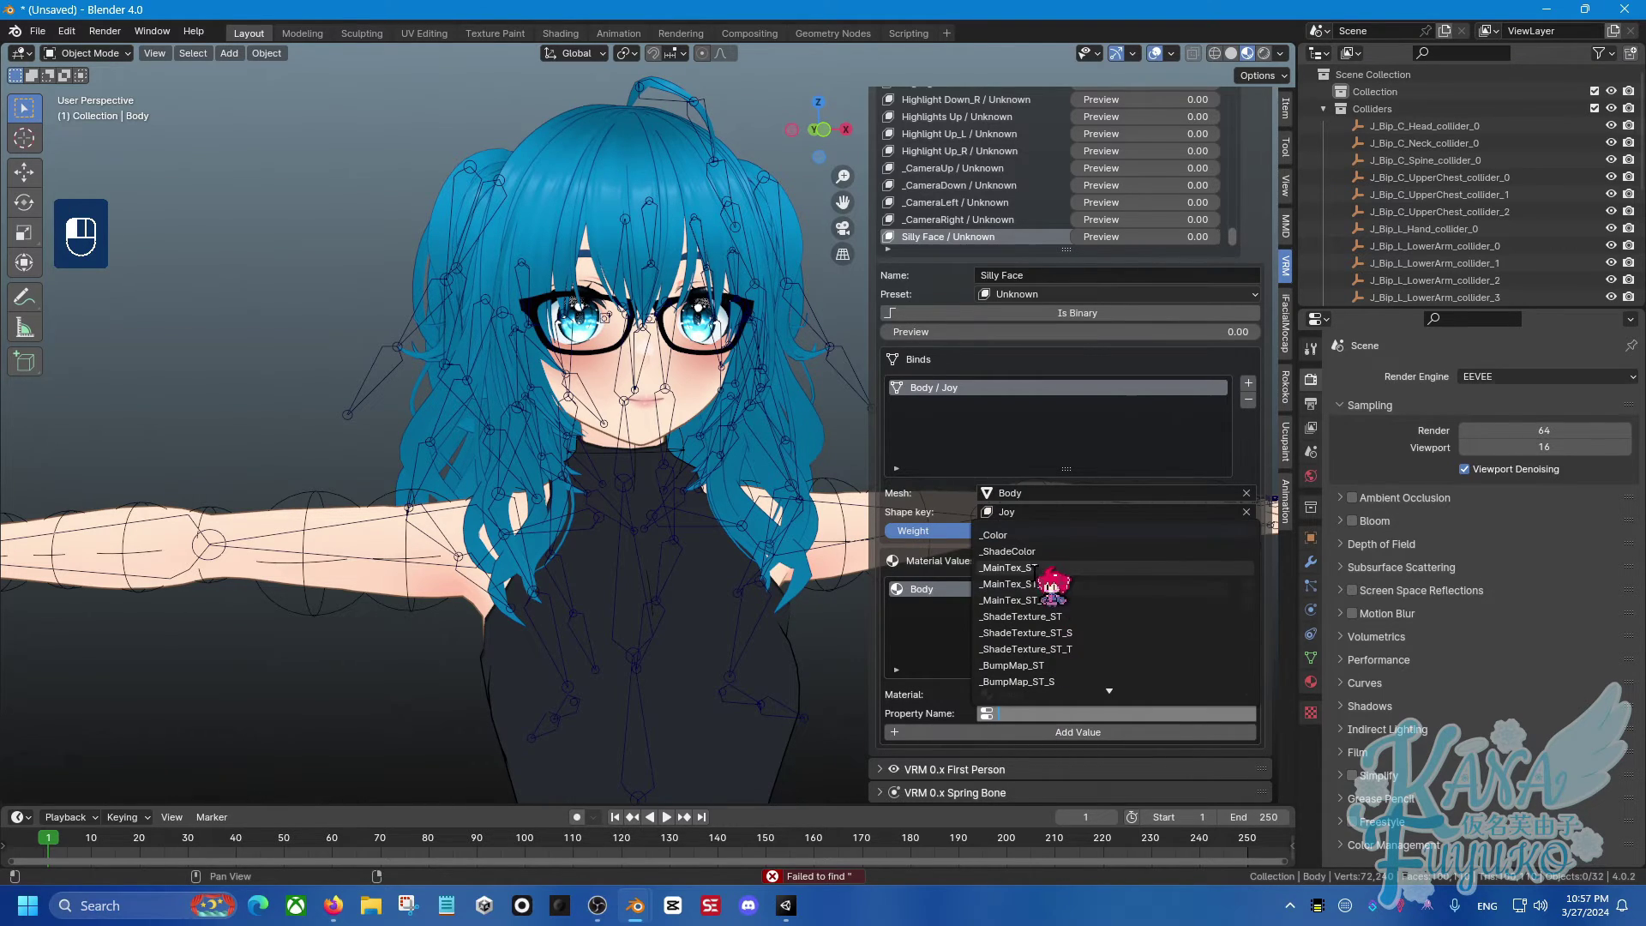
{"action": "left_click", "coordinate": [1034, 536]}
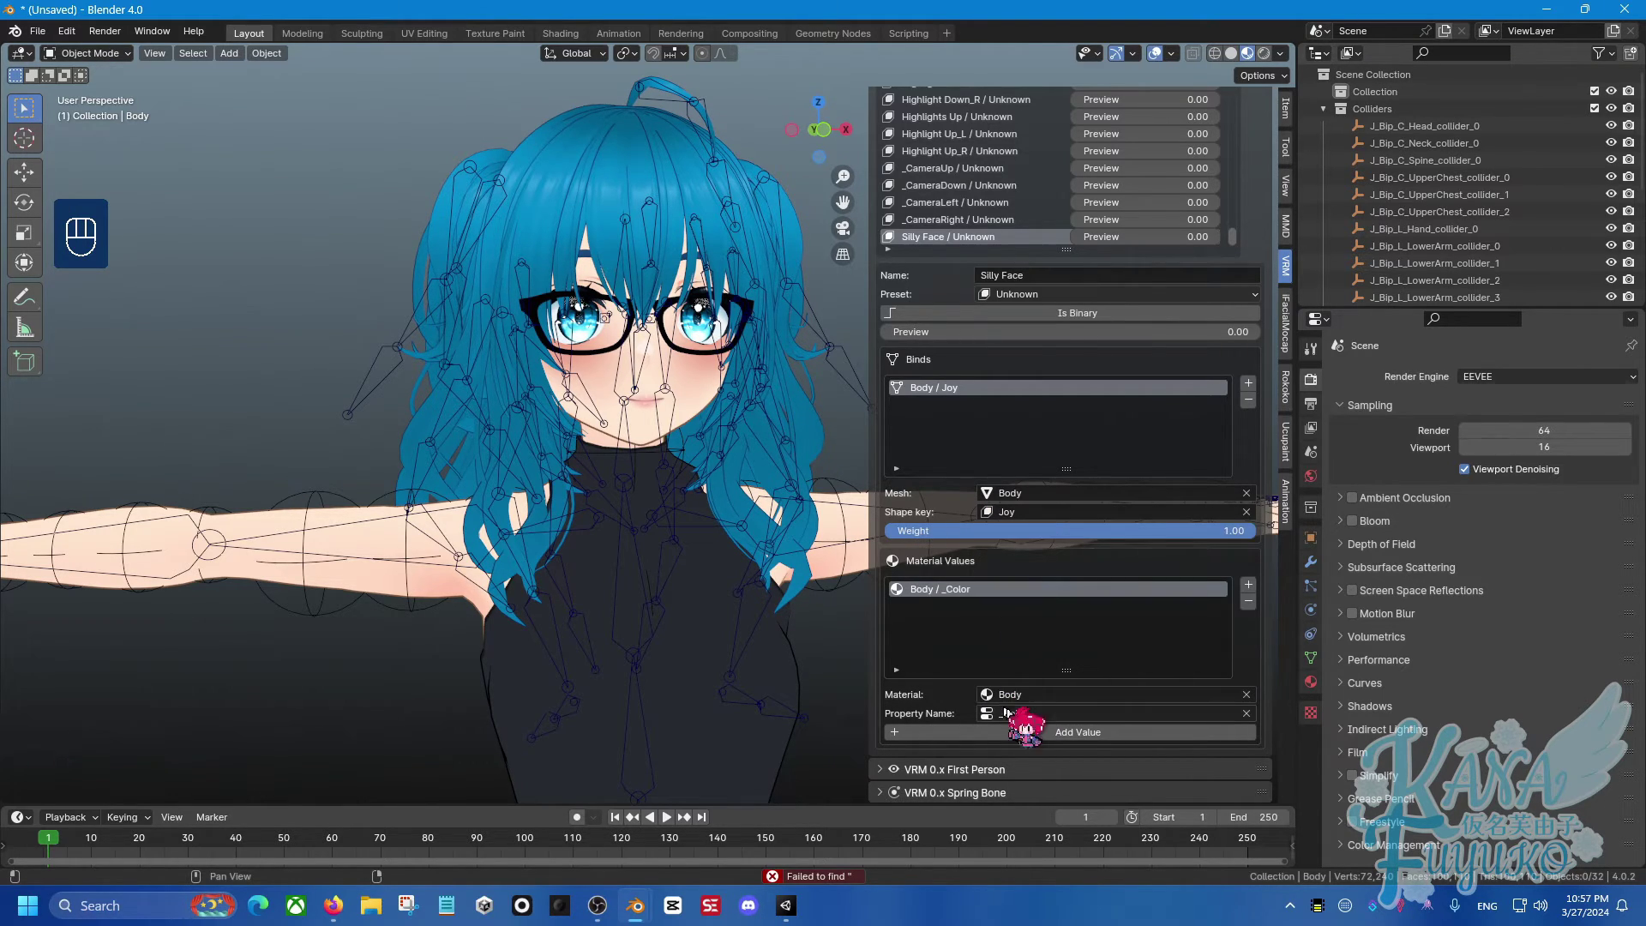
{"action": "left_click", "coordinate": [1014, 733]}
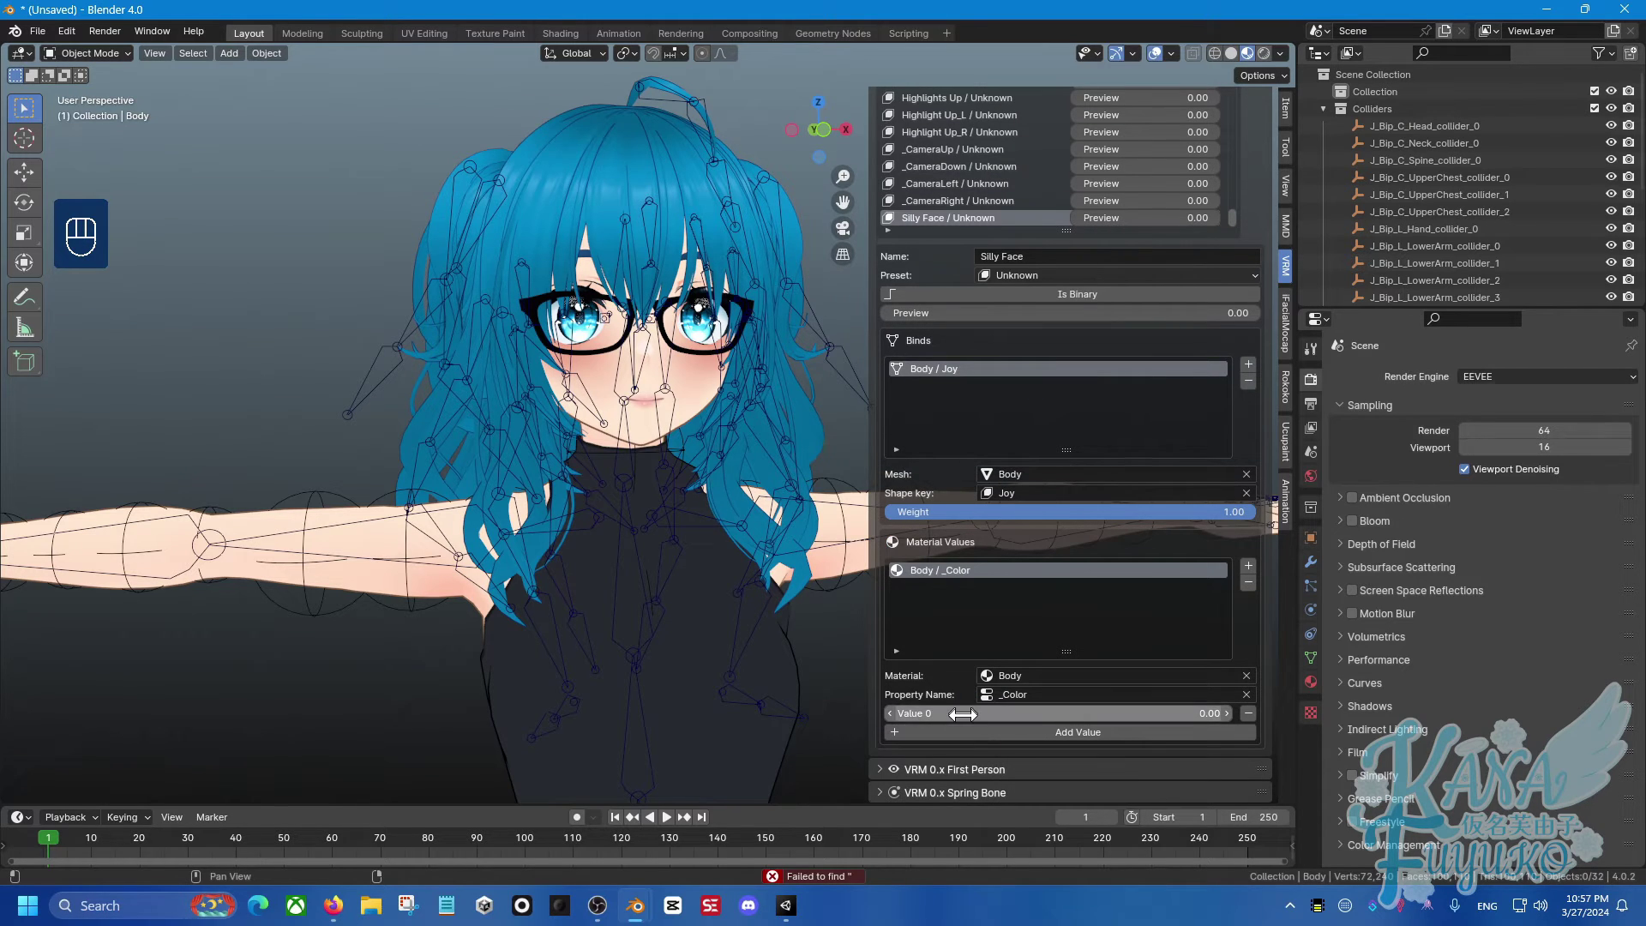
{"action": "left_click", "coordinate": [1248, 714]}
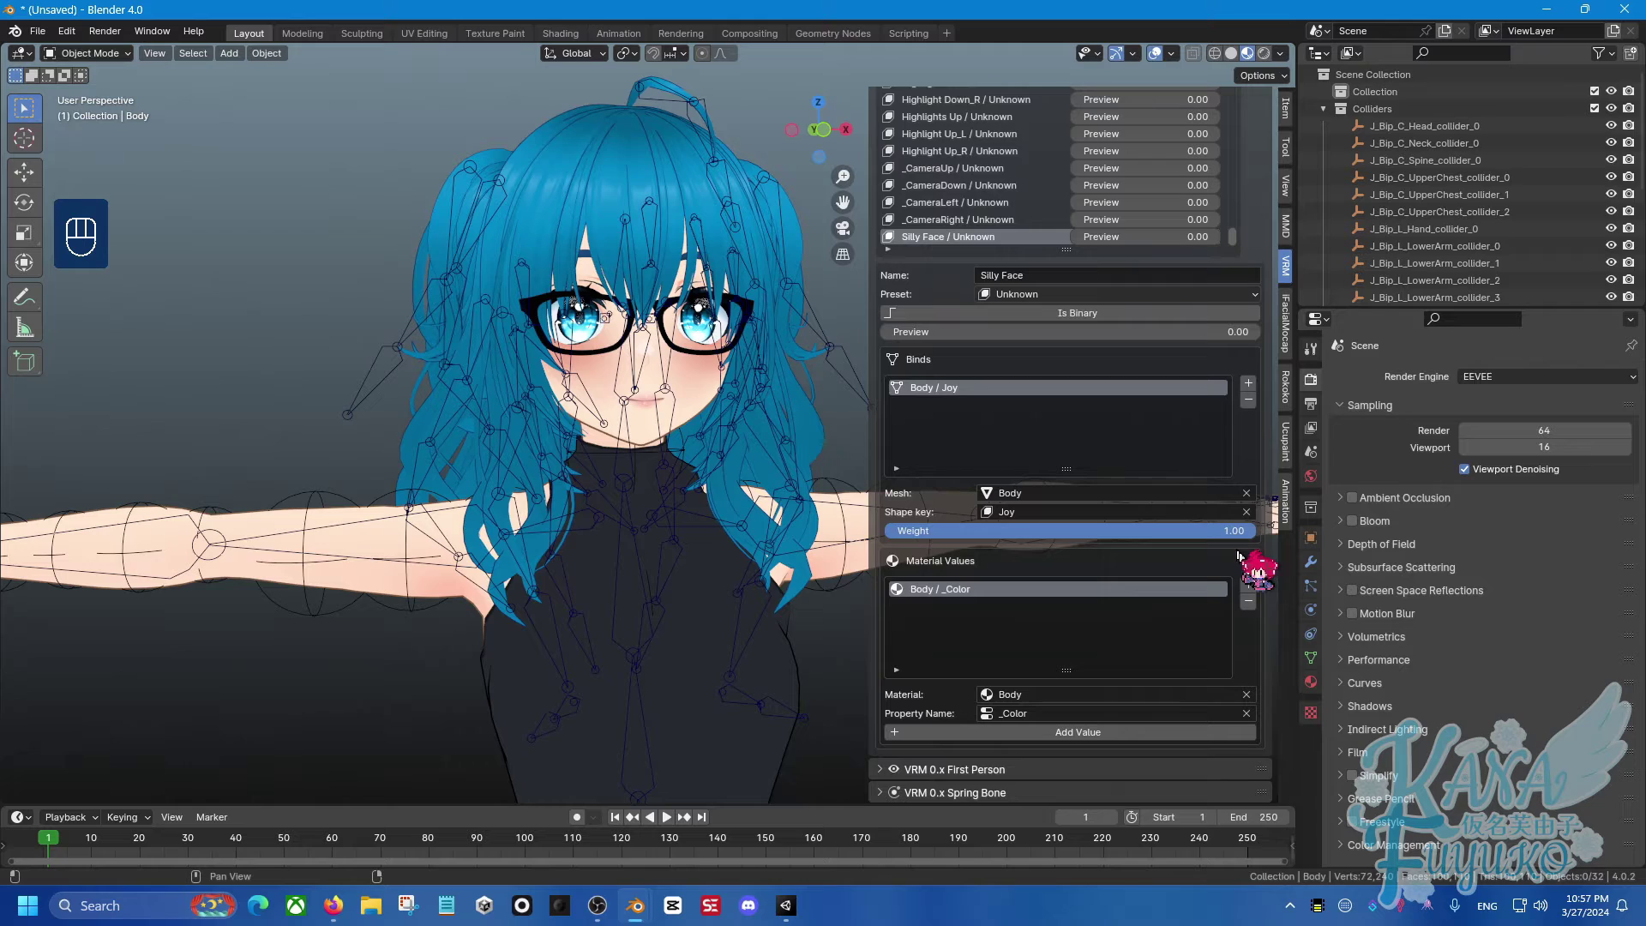
{"action": "left_click", "coordinate": [1247, 601]}
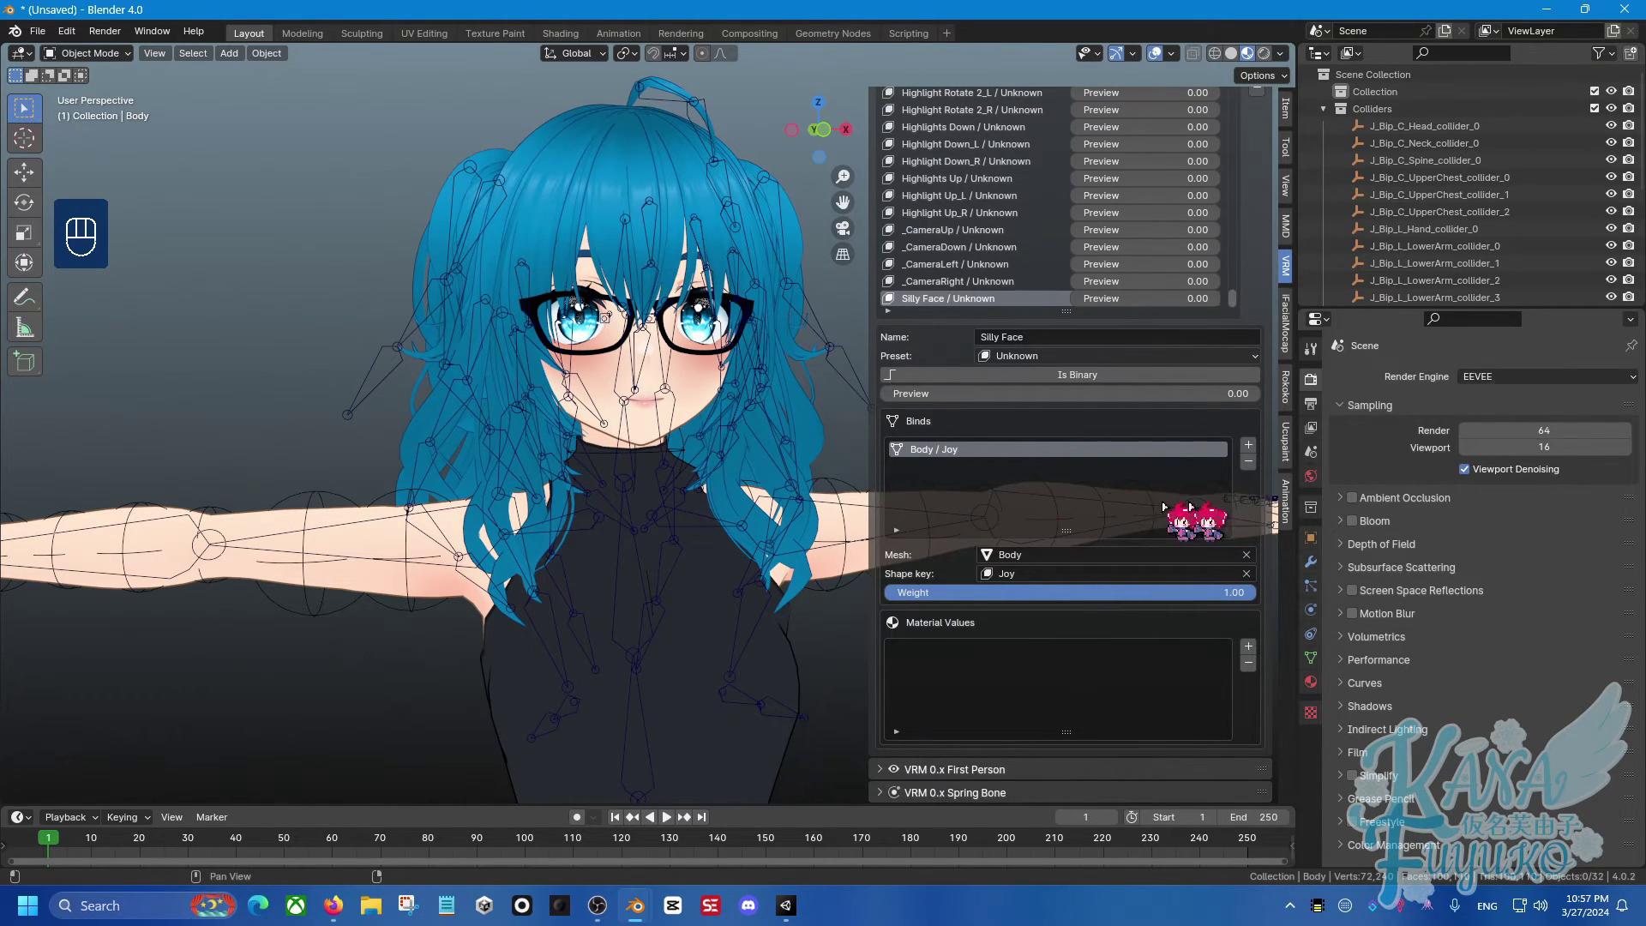
Select the Body mesh and show its enlarged Shape Keys list in Object Data properties.
{"action": "scroll", "coordinate": [1226, 480], "scroll_direction": "up", "scroll_amount": 3}
{"action": "left_click", "coordinate": [718, 400]}
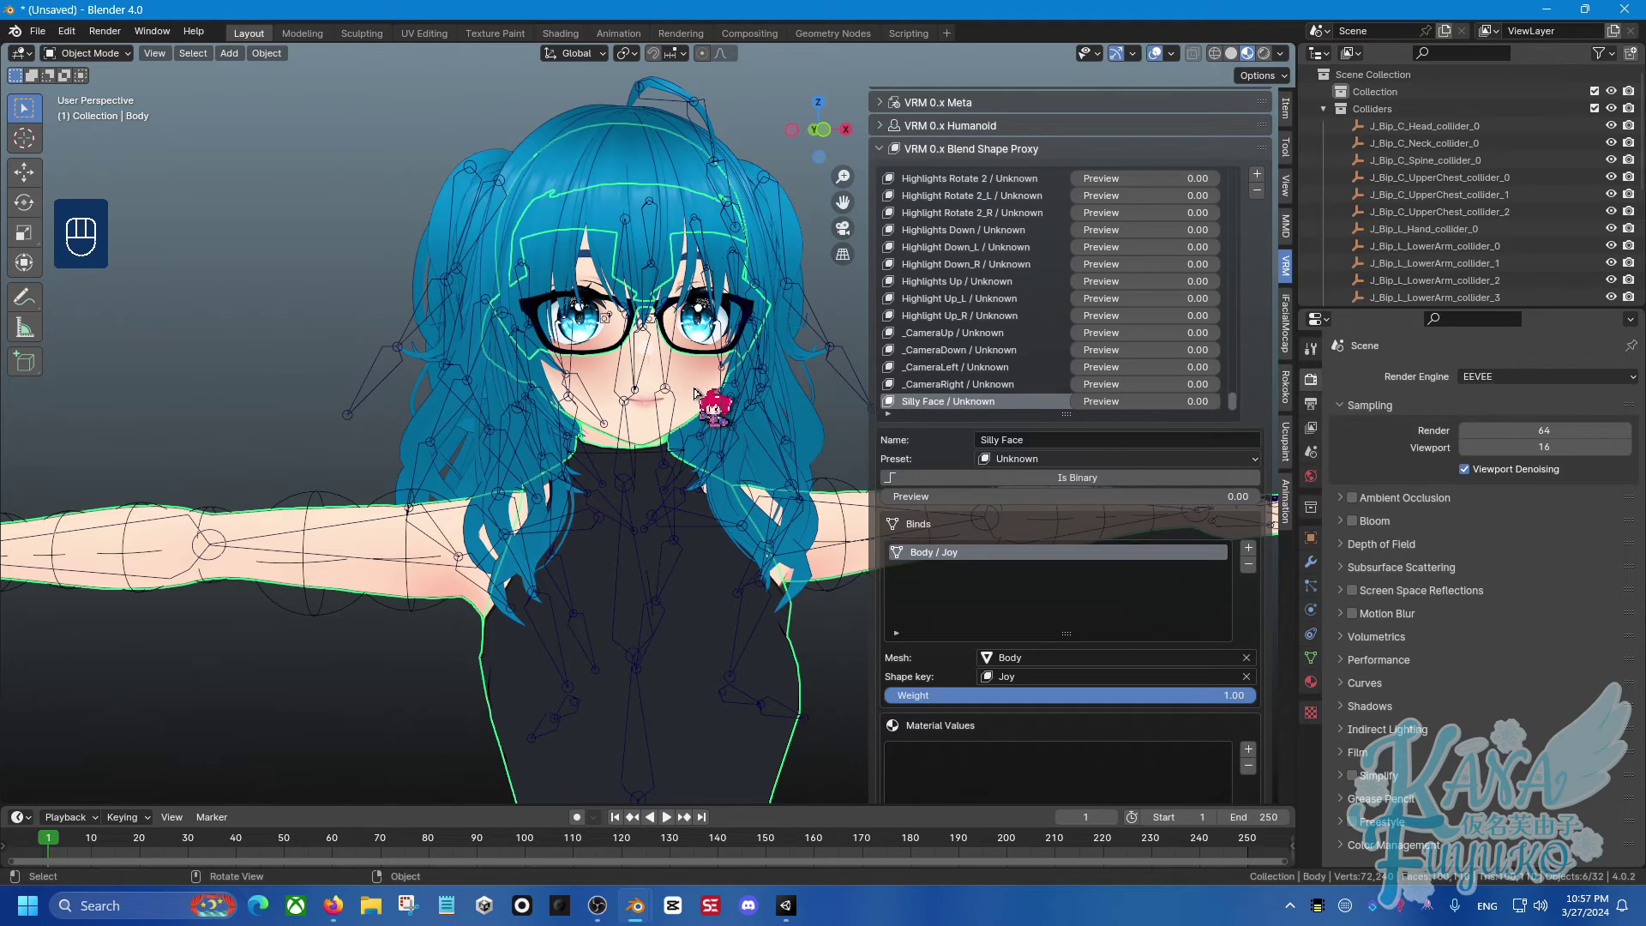
{"action": "middle_click_drag", "start_coordinate": [787, 403], "coordinate": [737, 480]}
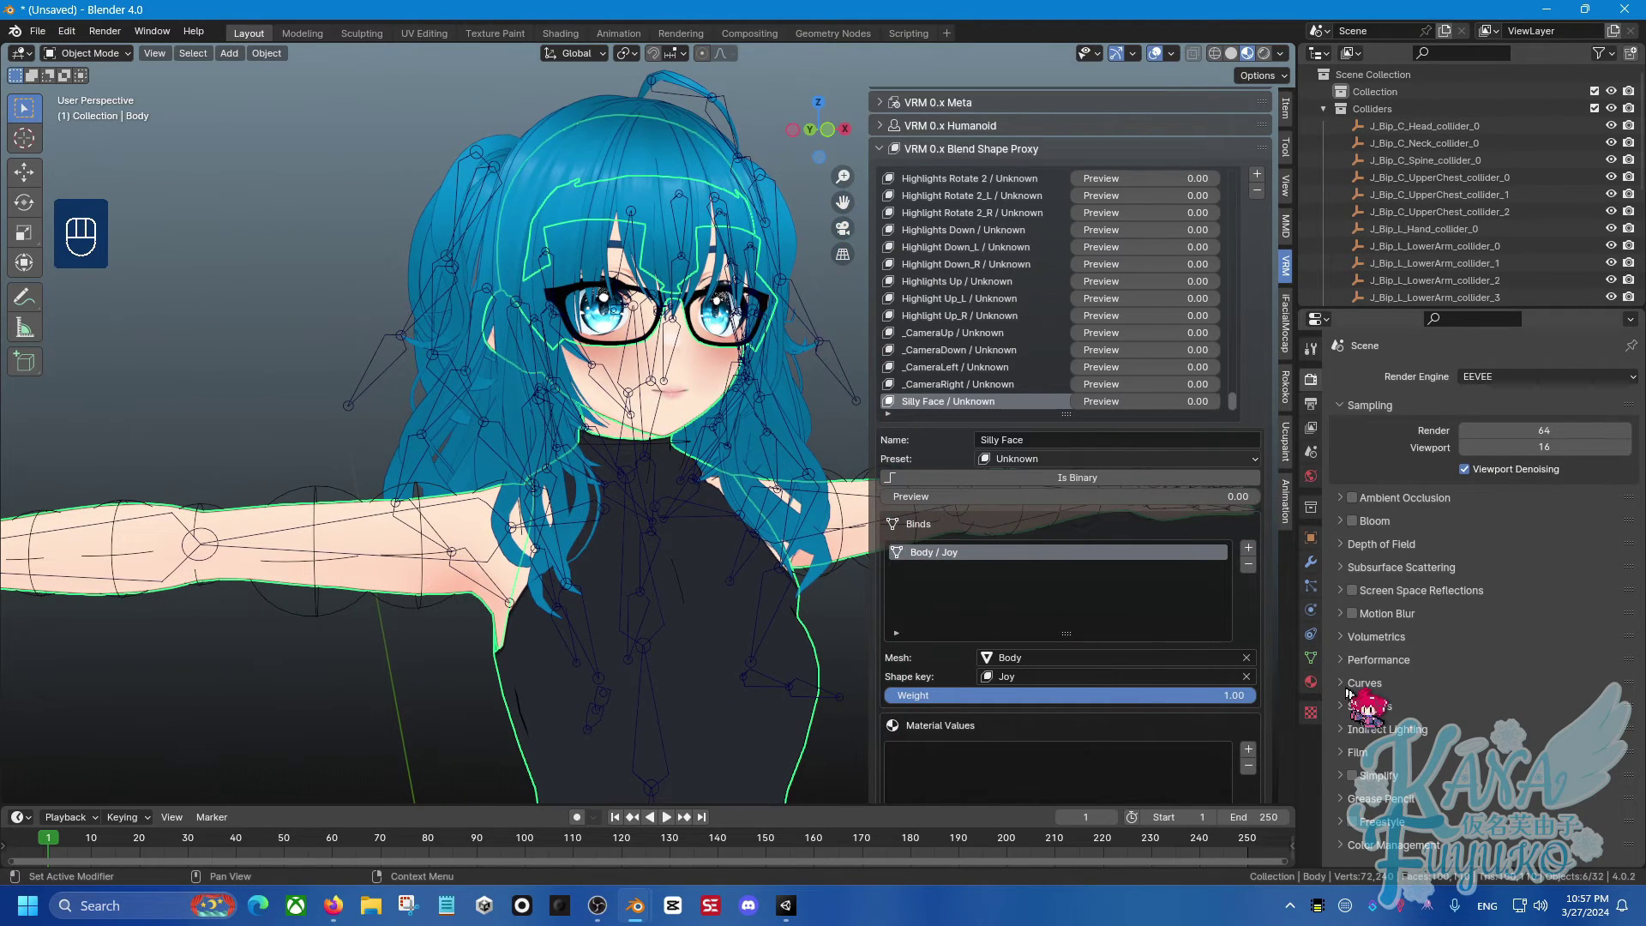
{"action": "left_click", "coordinate": [1312, 658]}
{"action": "scroll", "coordinate": [1372, 686], "scroll_direction": "down", "scroll_amount": 3}
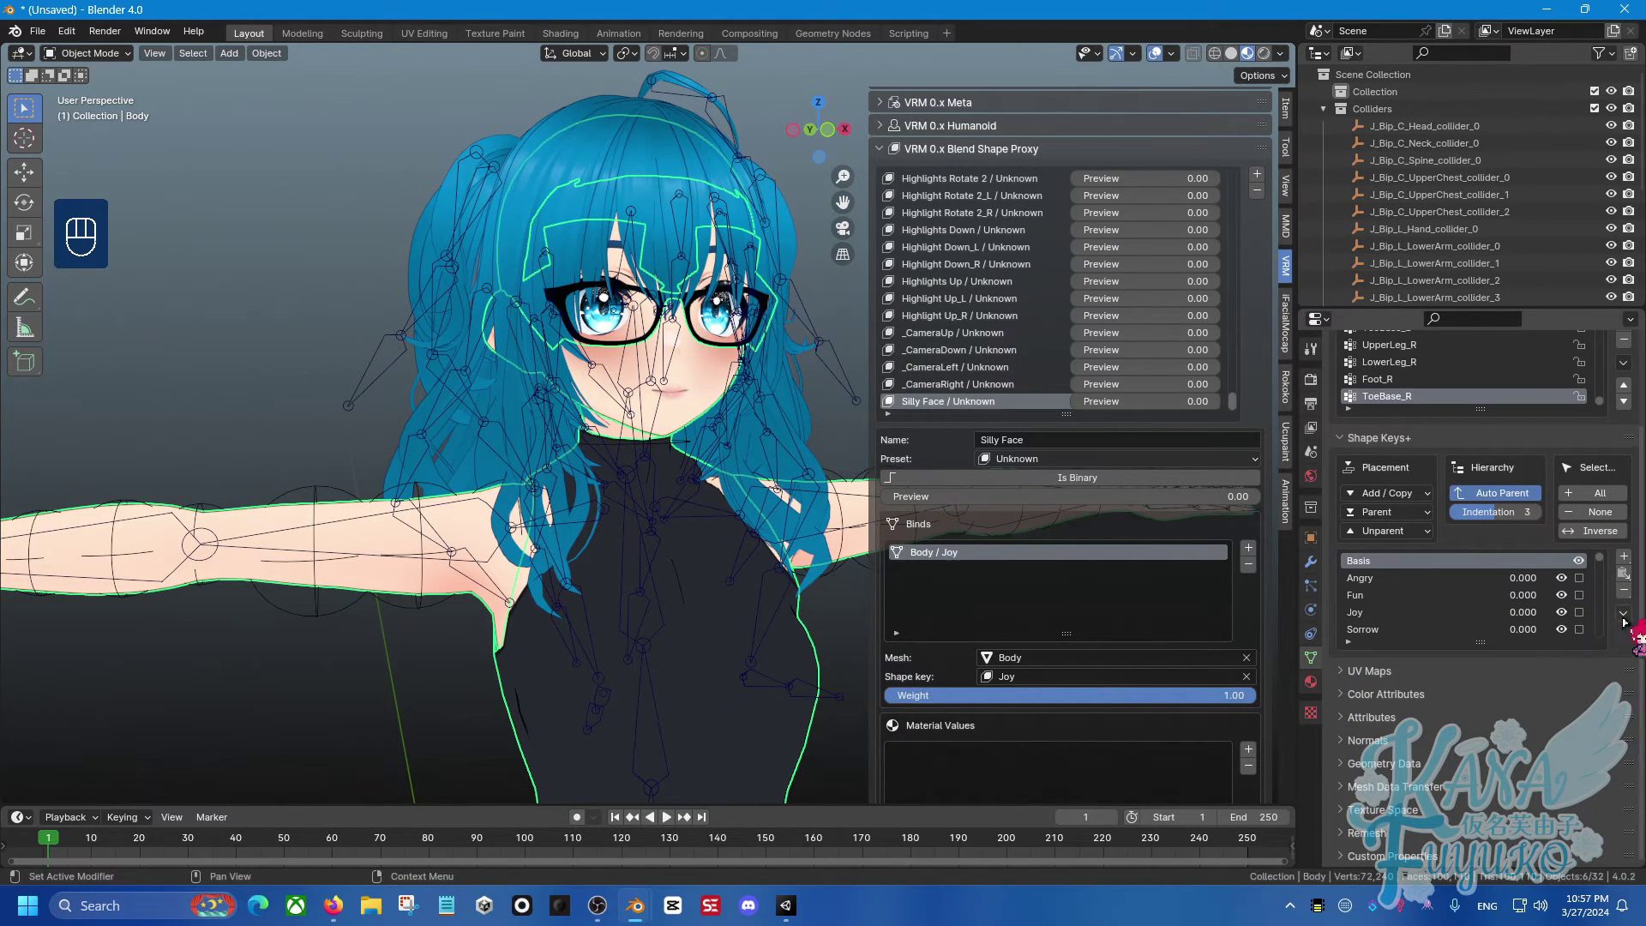
{"action": "left_click_drag", "start_coordinate": [1481, 639], "coordinate": [1477, 833]}
{"action": "scroll", "coordinate": [1509, 600], "scroll_direction": "down", "scroll_amount": 3}
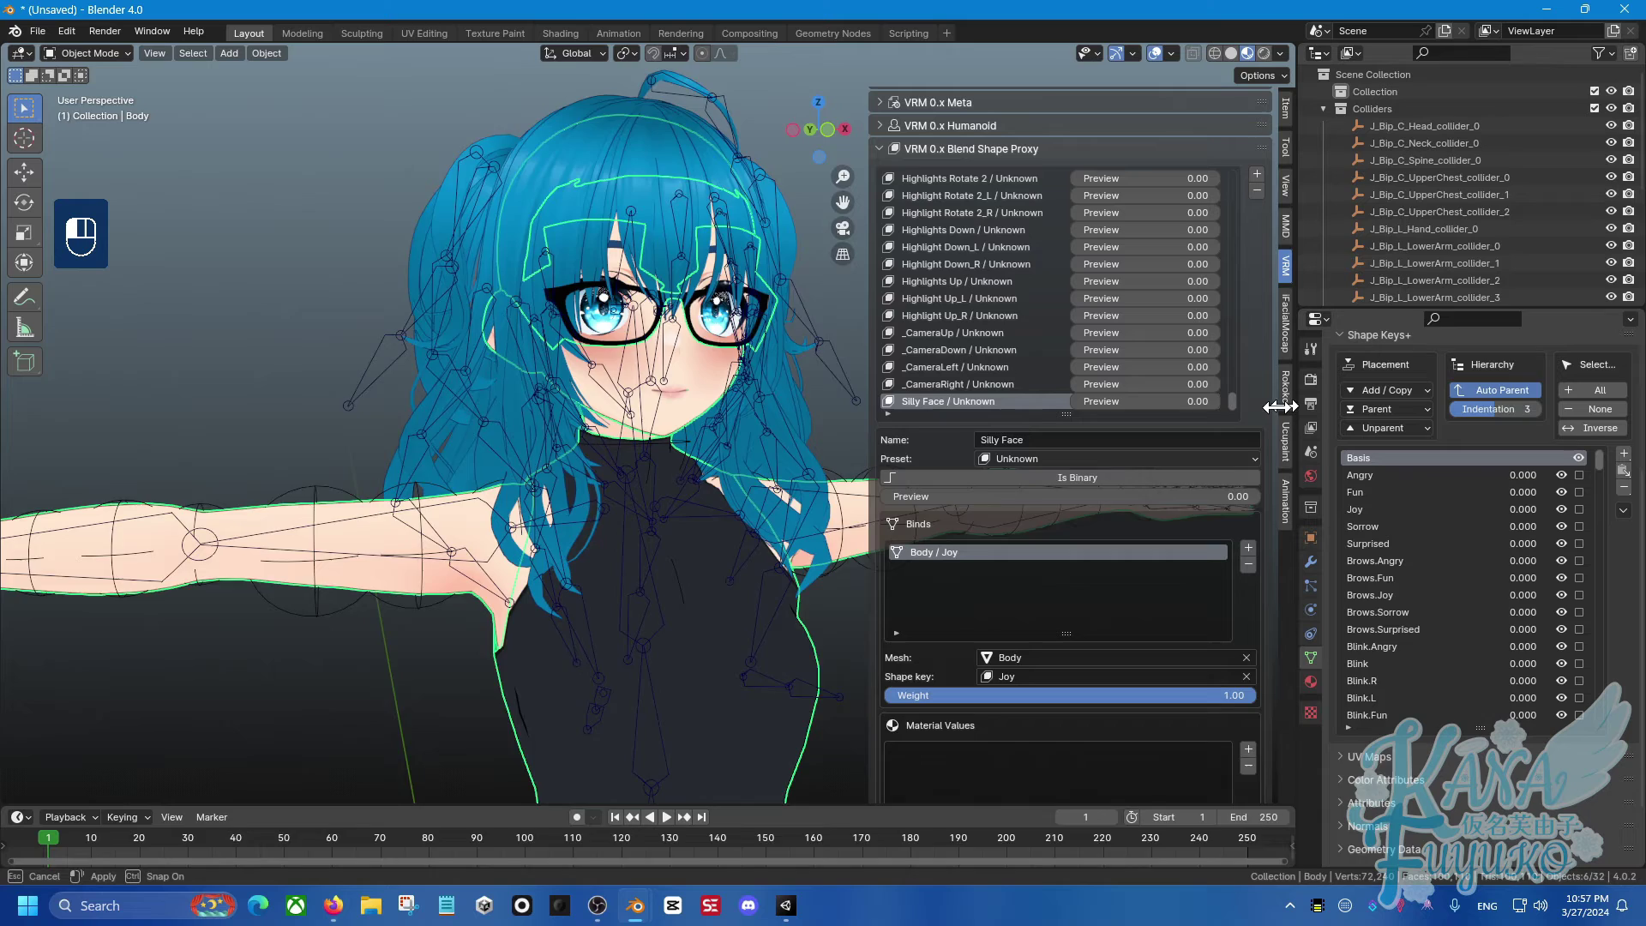
{"action": "left_click_drag", "start_coordinate": [1293, 401], "coordinate": [1087, 401]}
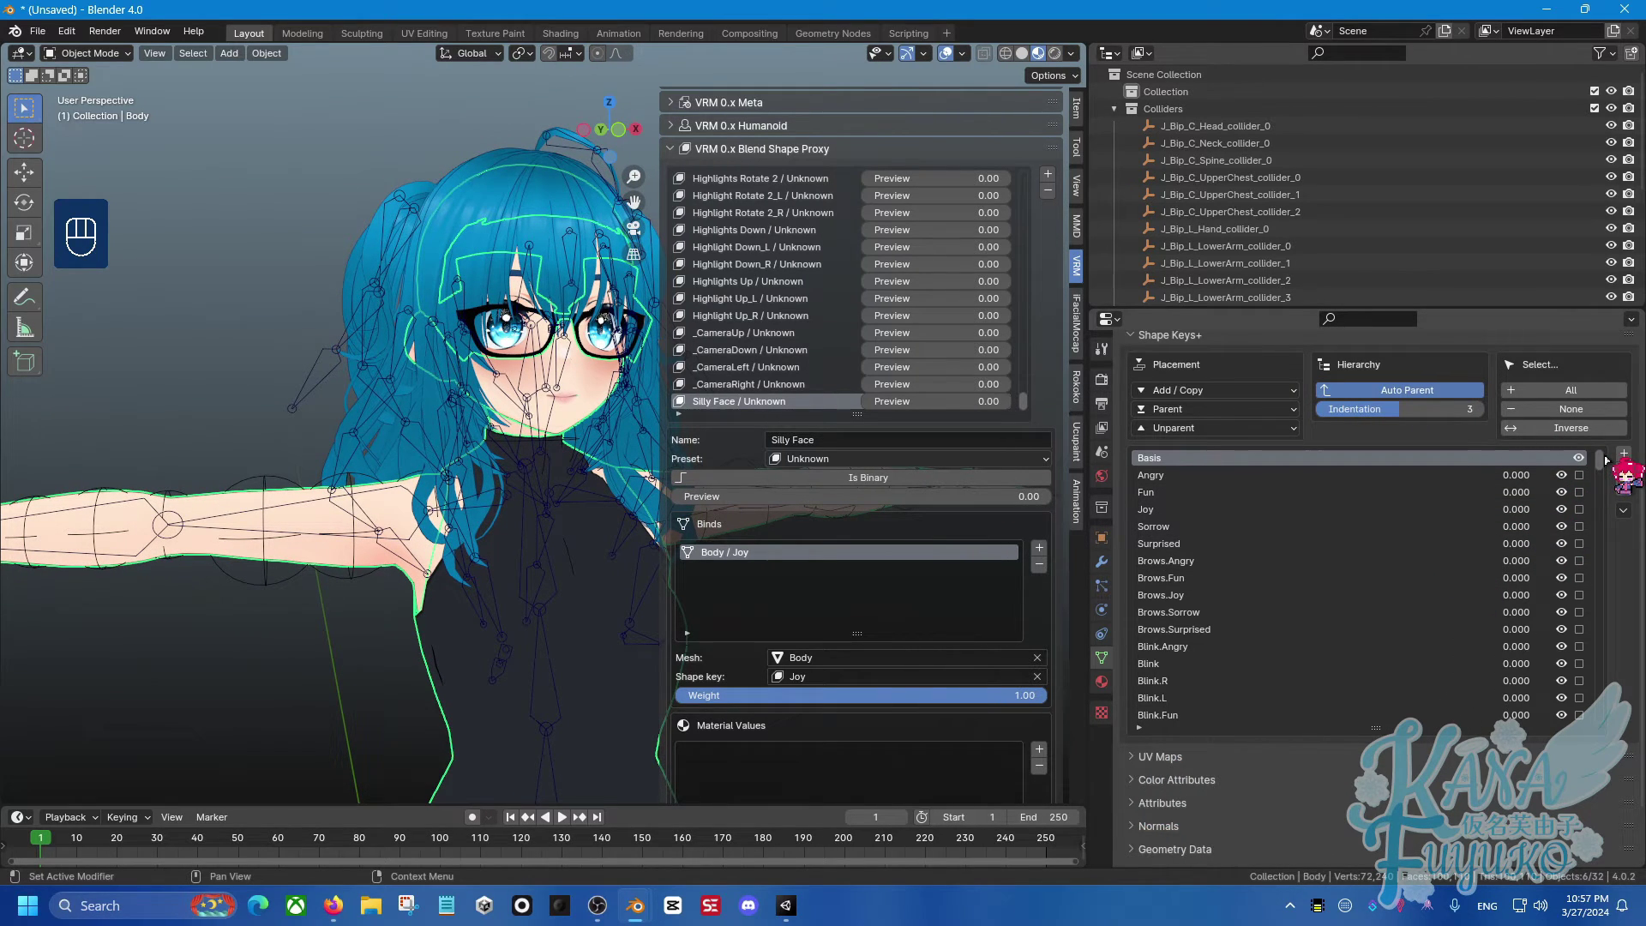
Make jawRight, then jawLeft, the active shape key and preview the jawLeft expression.
{"action": "scroll", "coordinate": [1606, 480], "scroll_direction": "down", "scroll_amount": 15}
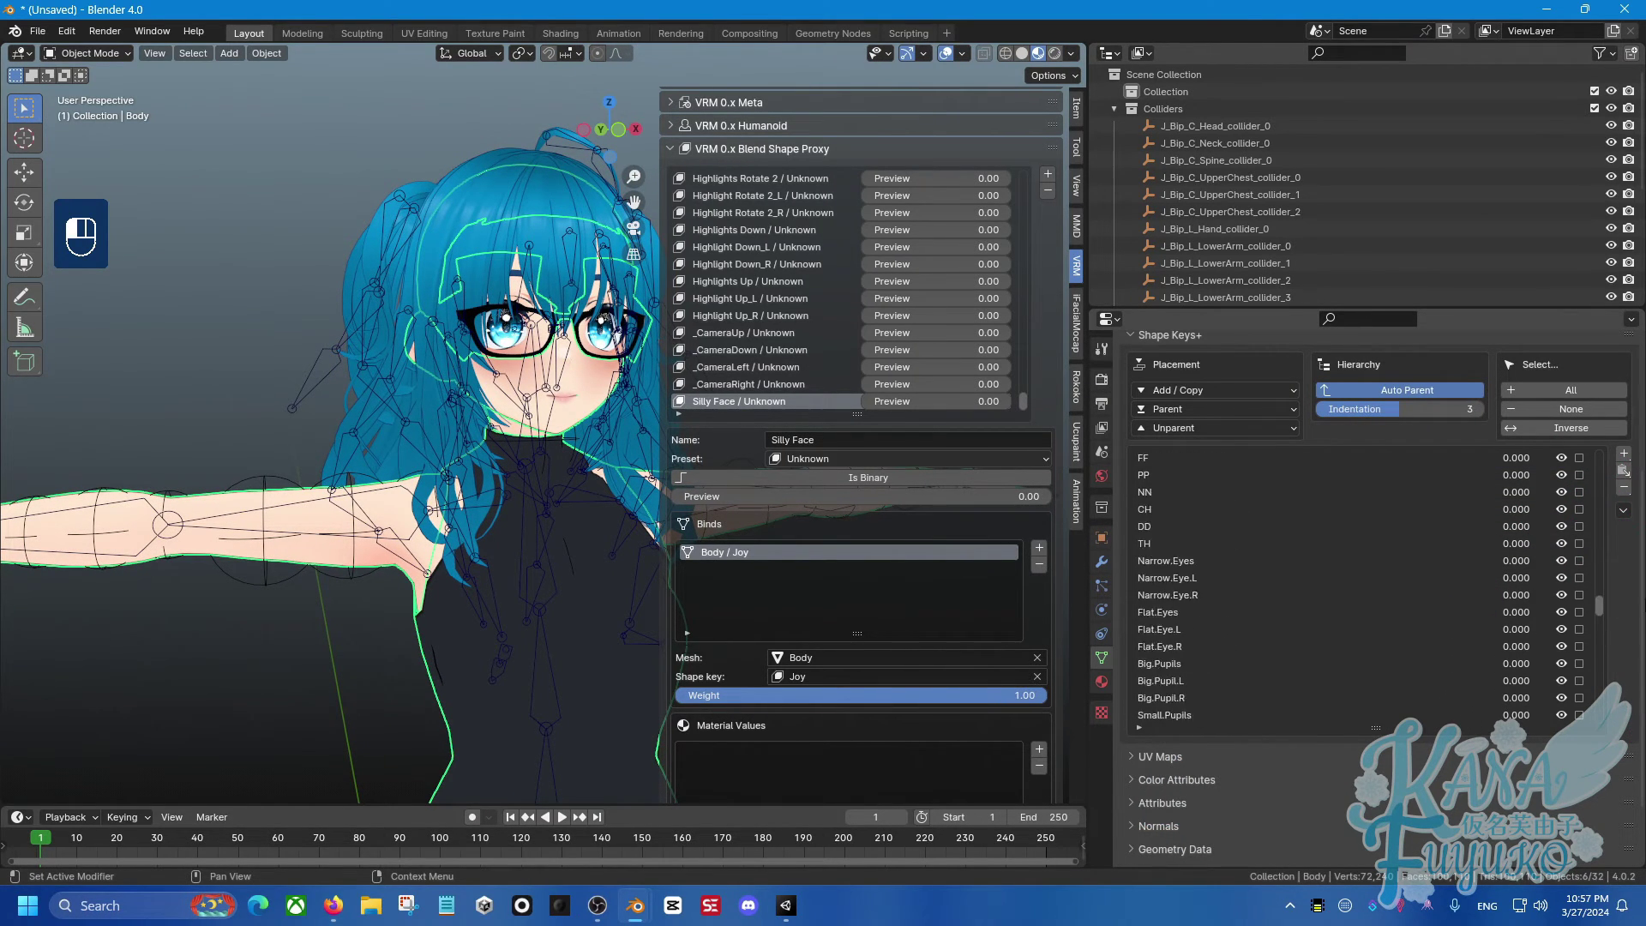
{"action": "scroll", "coordinate": [1213, 591], "scroll_direction": "up", "scroll_amount": 6}
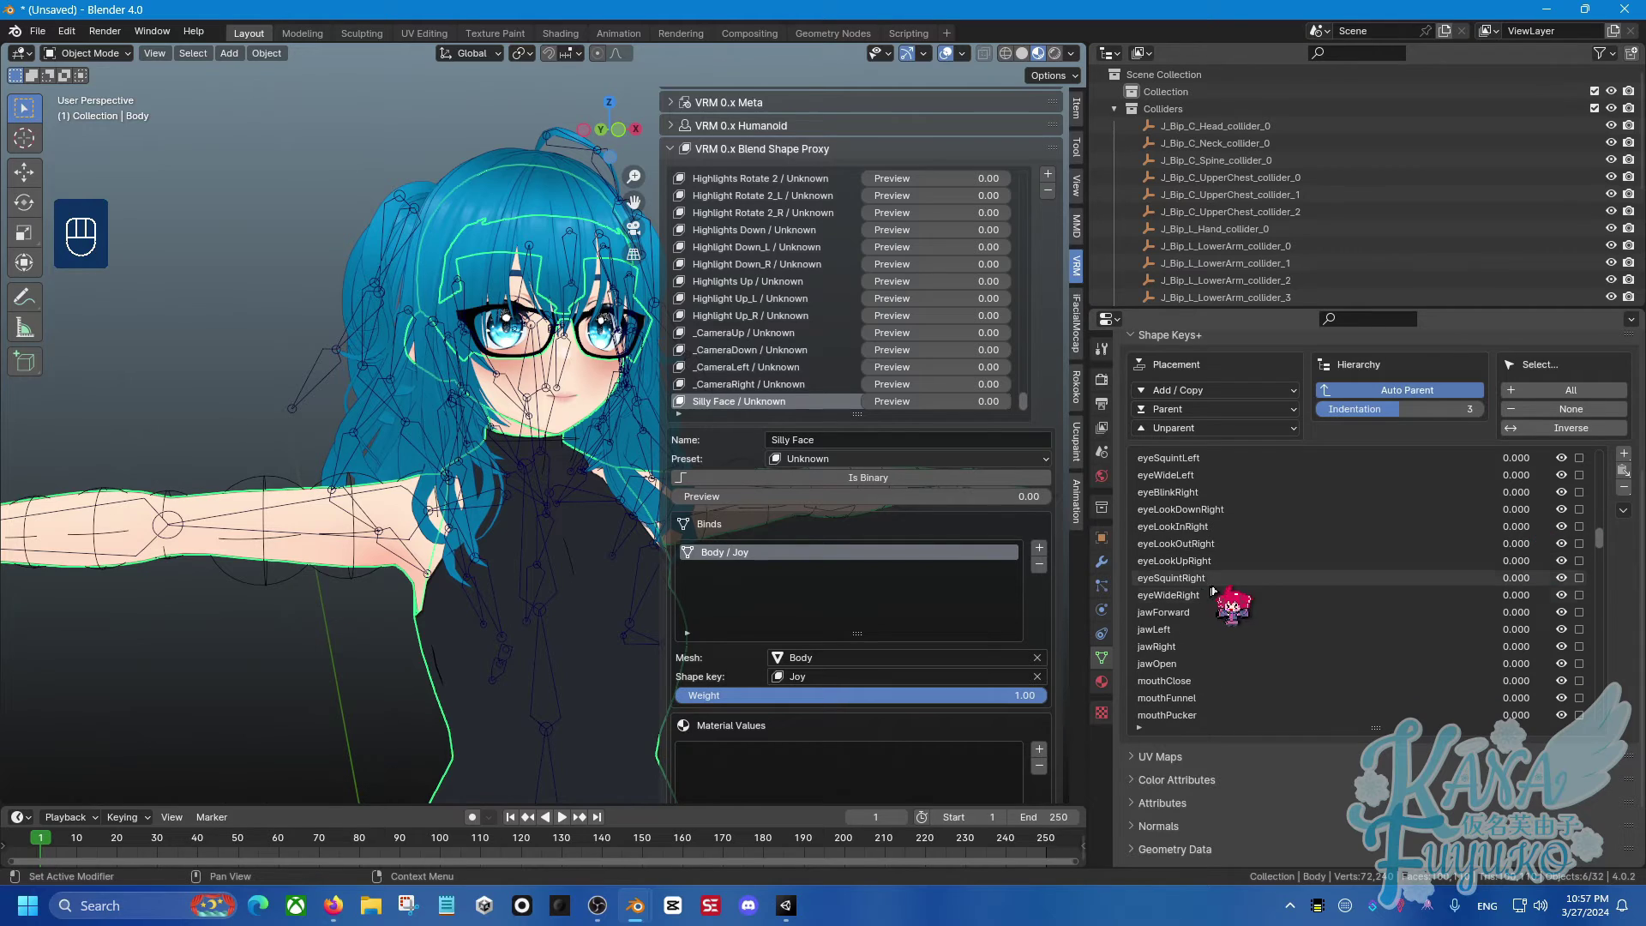
{"action": "left_click", "coordinate": [1213, 590]}
{"action": "left_click", "coordinate": [1239, 646]}
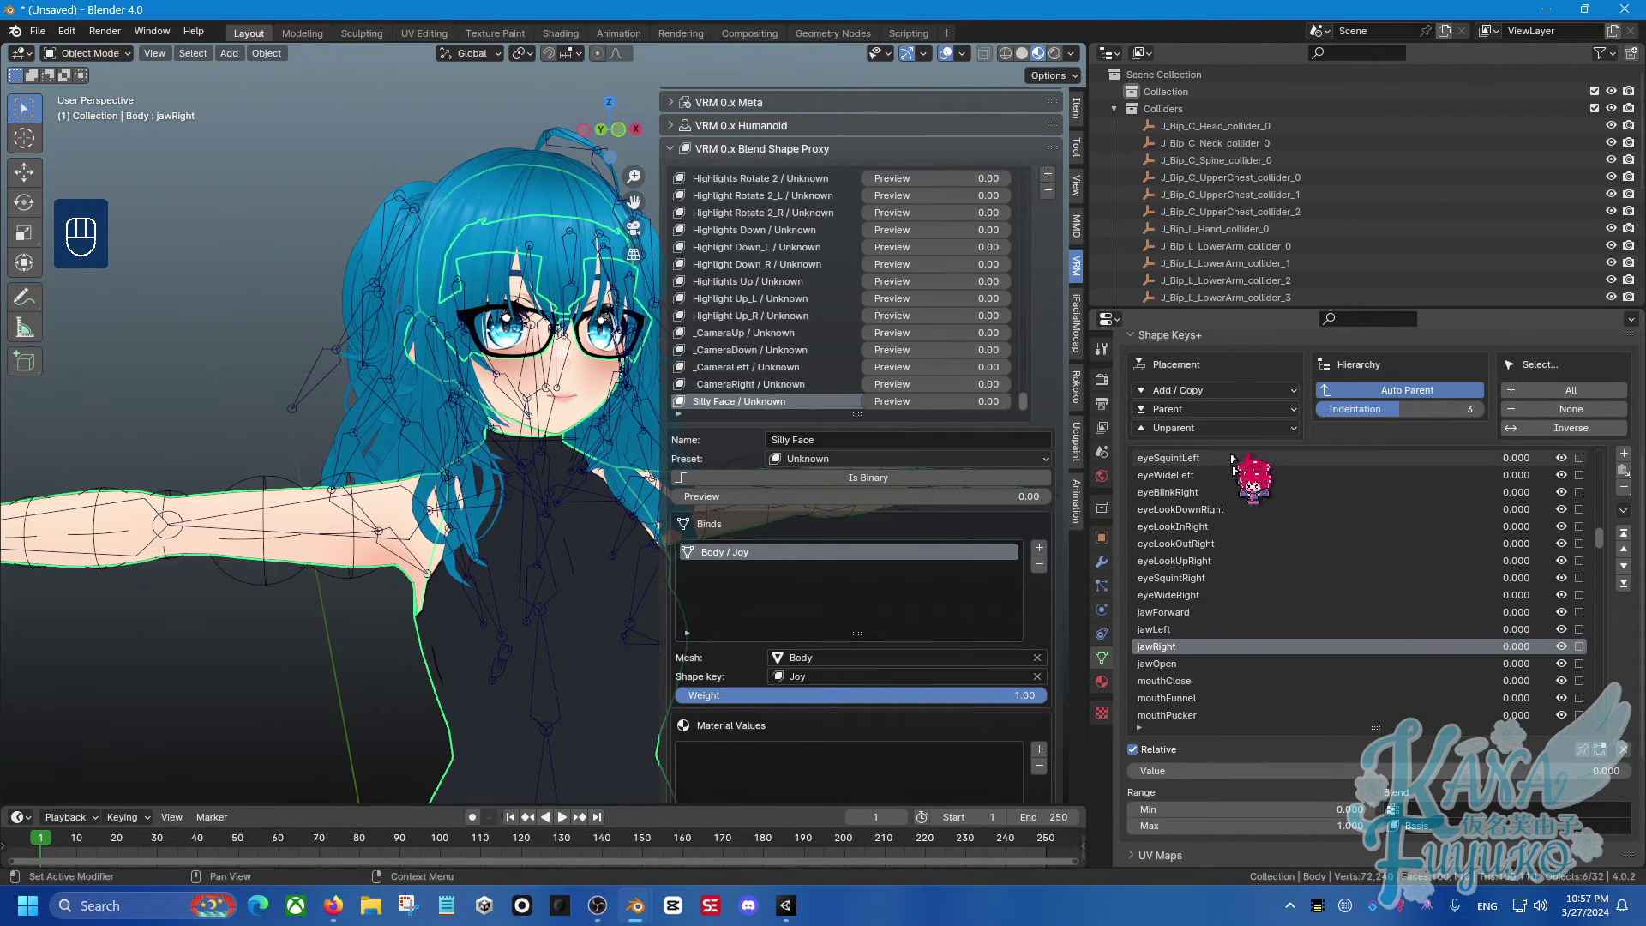
{"action": "left_click", "coordinate": [1261, 629]}
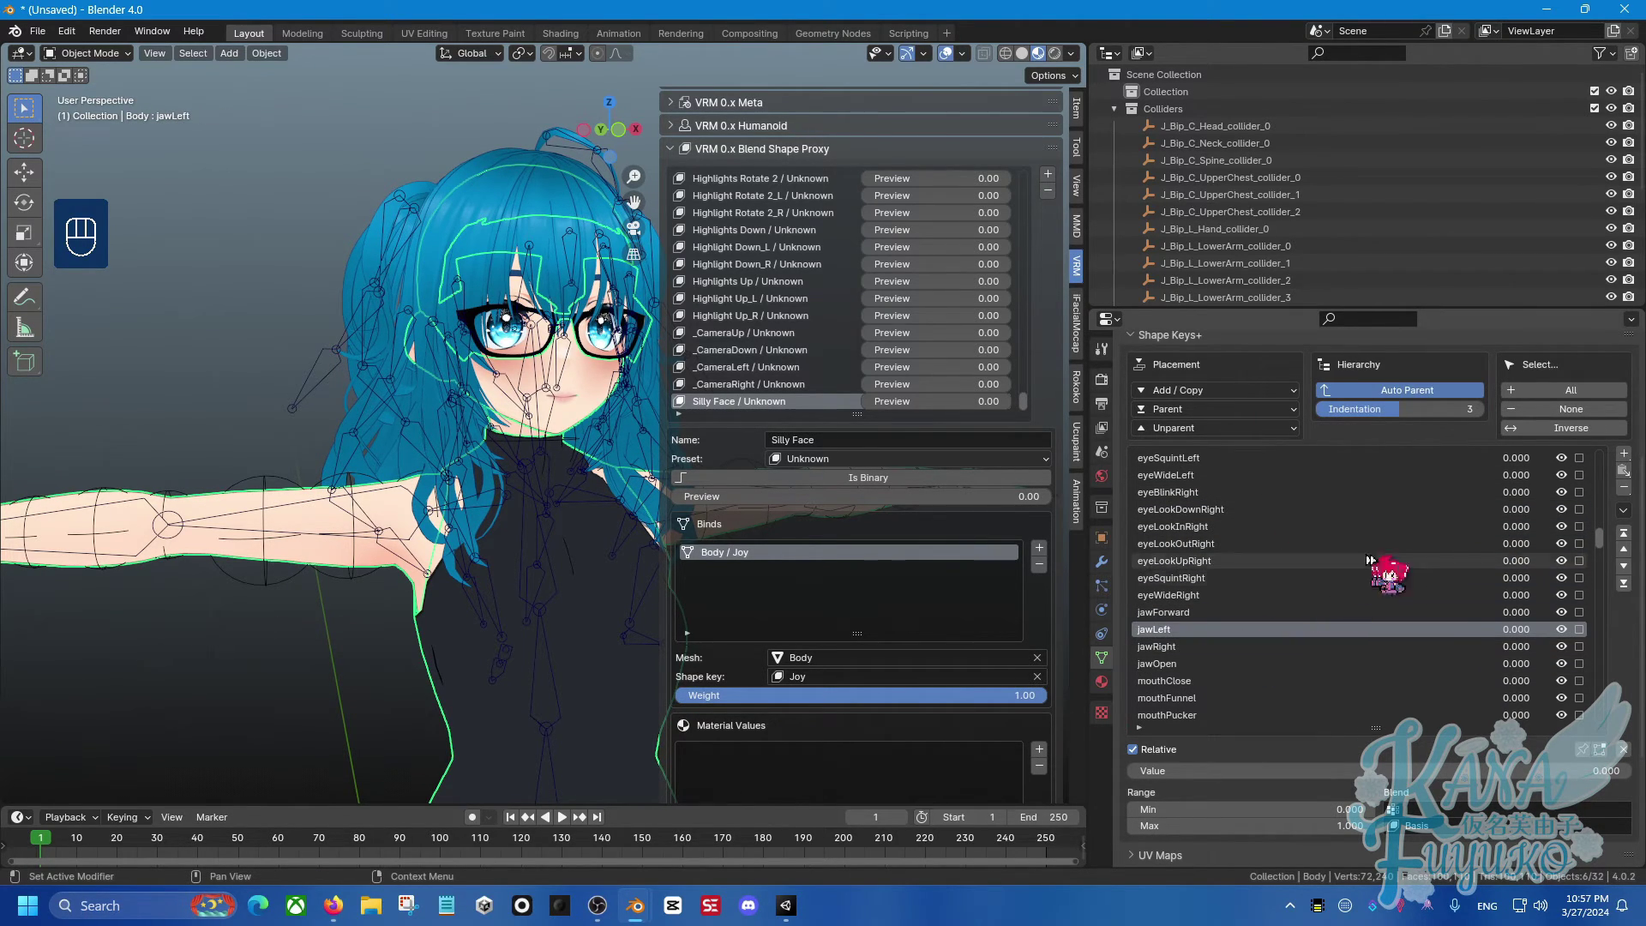
{"action": "left_click_drag", "start_coordinate": [1526, 771], "coordinate": [1474, 771]}
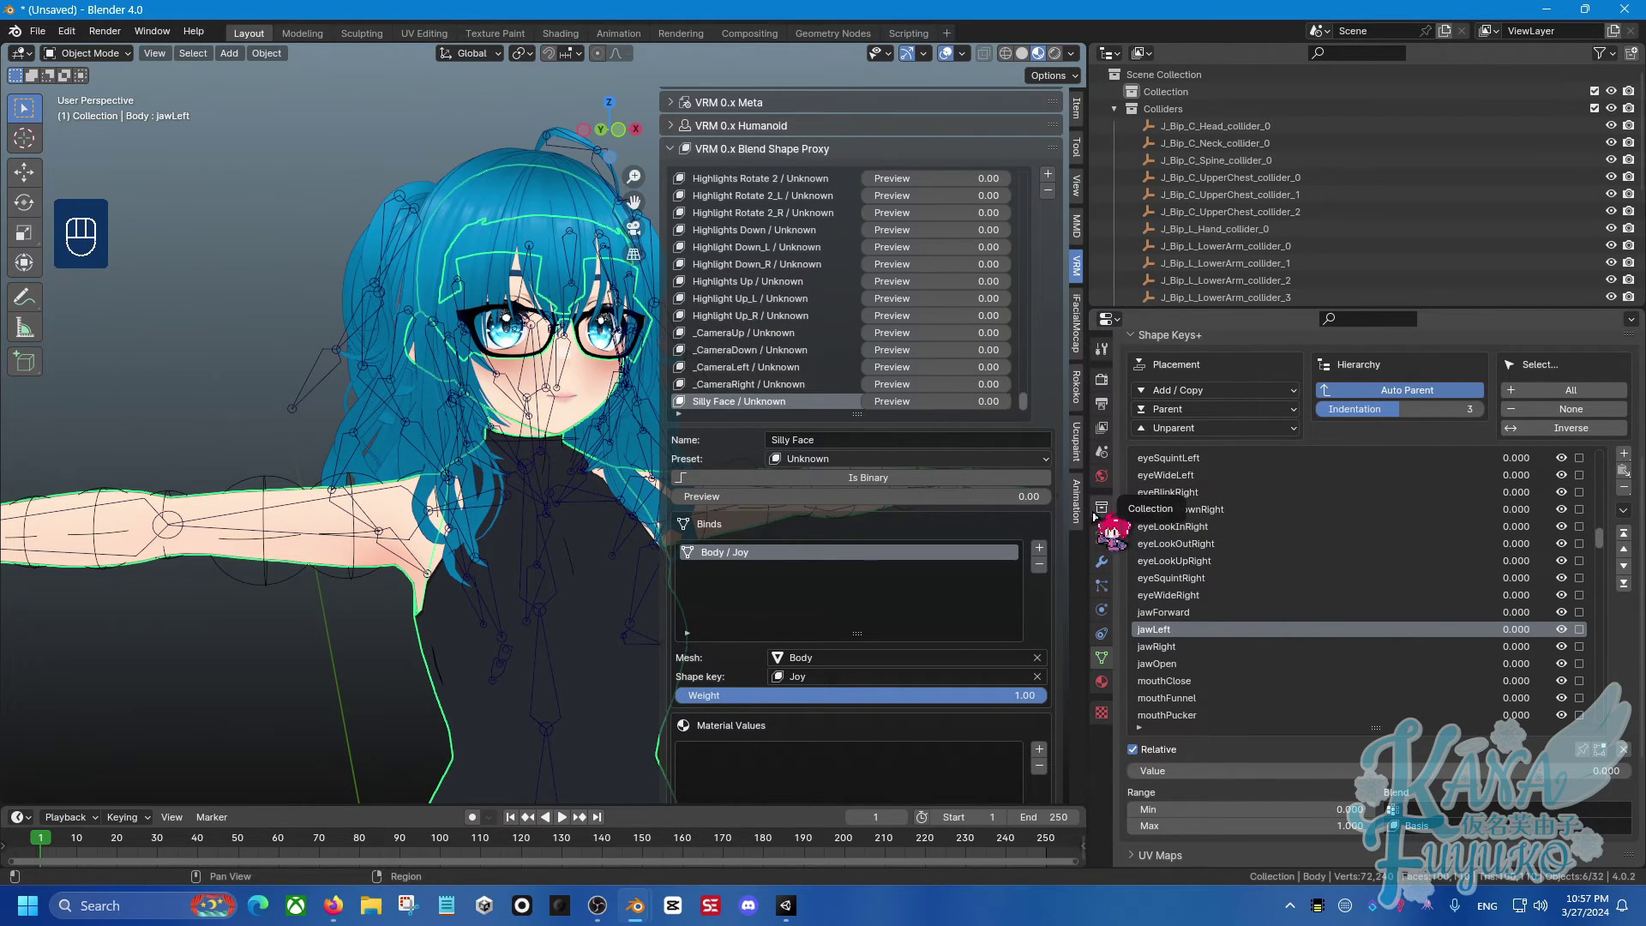
{"action": "left_click_drag", "start_coordinate": [1098, 525], "coordinate": [1312, 506]}
Collapse Blend Shape Proxy and expand VRM 0.x First Person, showing Head as first-person bone.
{"action": "scroll", "coordinate": [1175, 542], "scroll_direction": "down", "scroll_amount": 2}
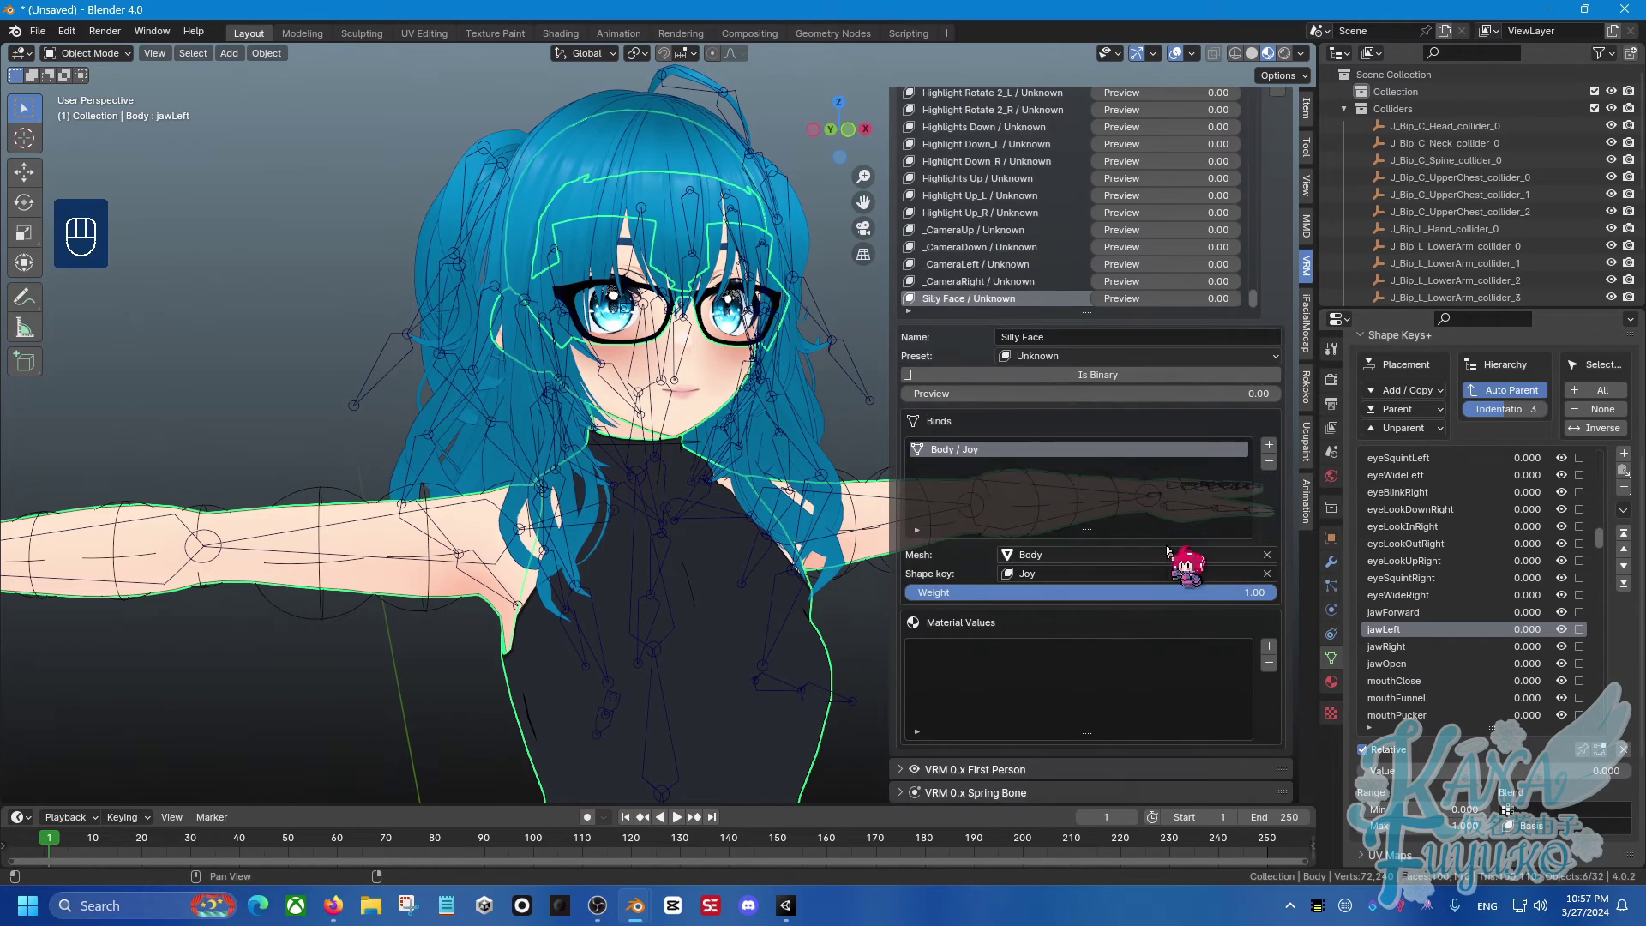
{"action": "scroll", "coordinate": [1057, 352], "scroll_direction": "up", "scroll_amount": 5}
{"action": "left_click", "coordinate": [1053, 175]}
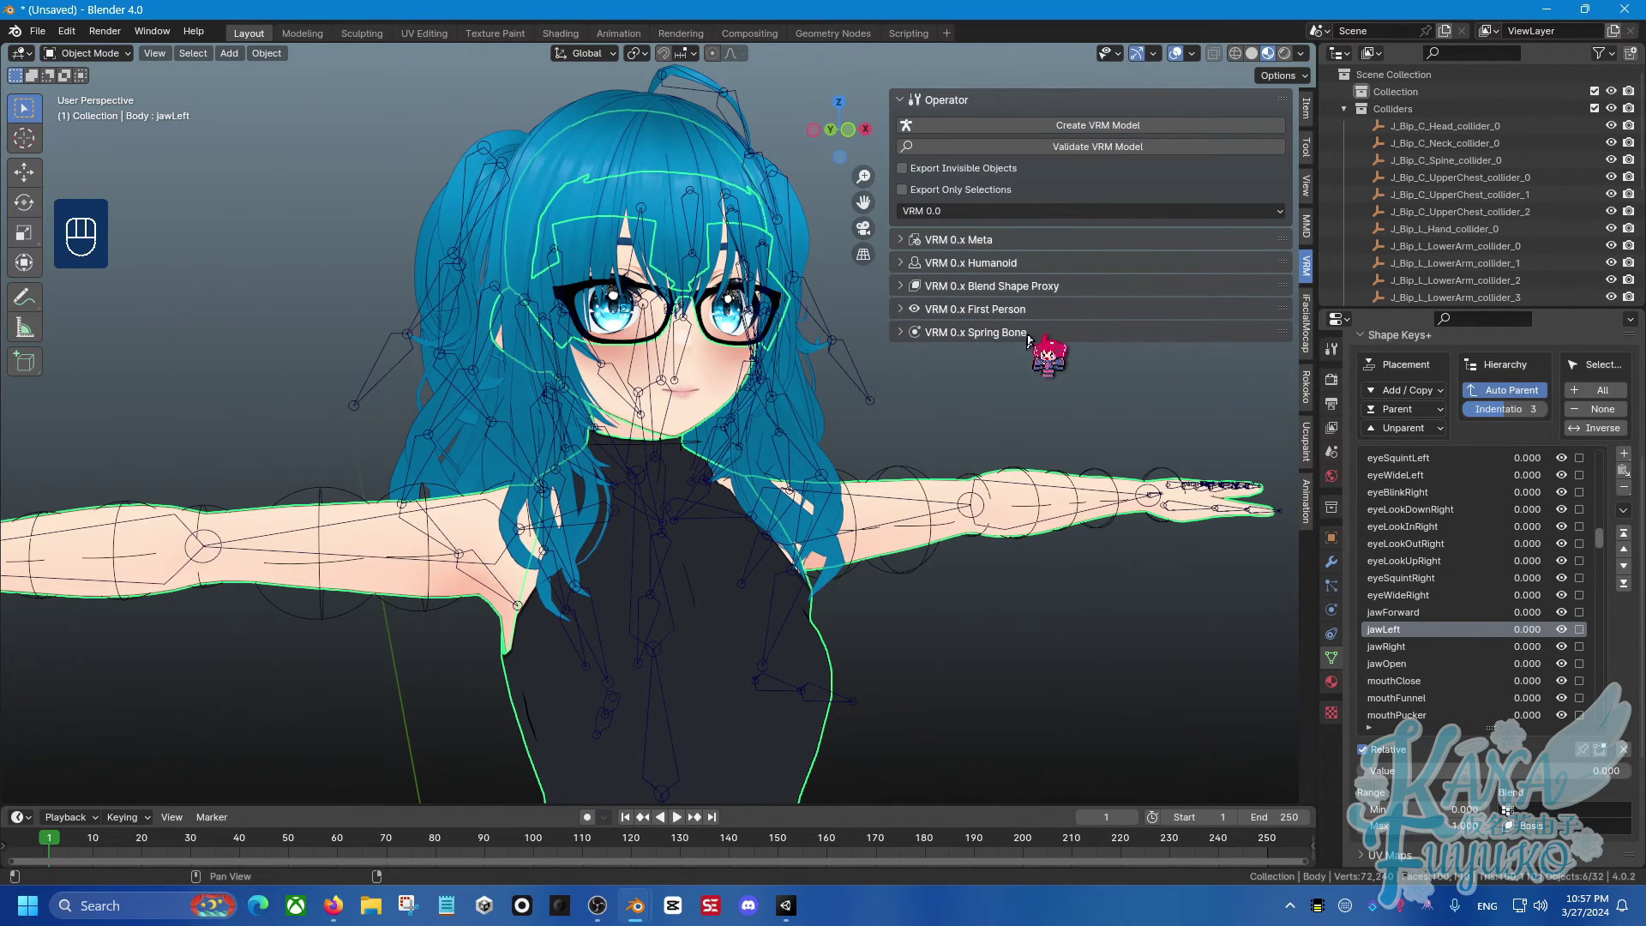
{"action": "left_click", "coordinate": [977, 309]}
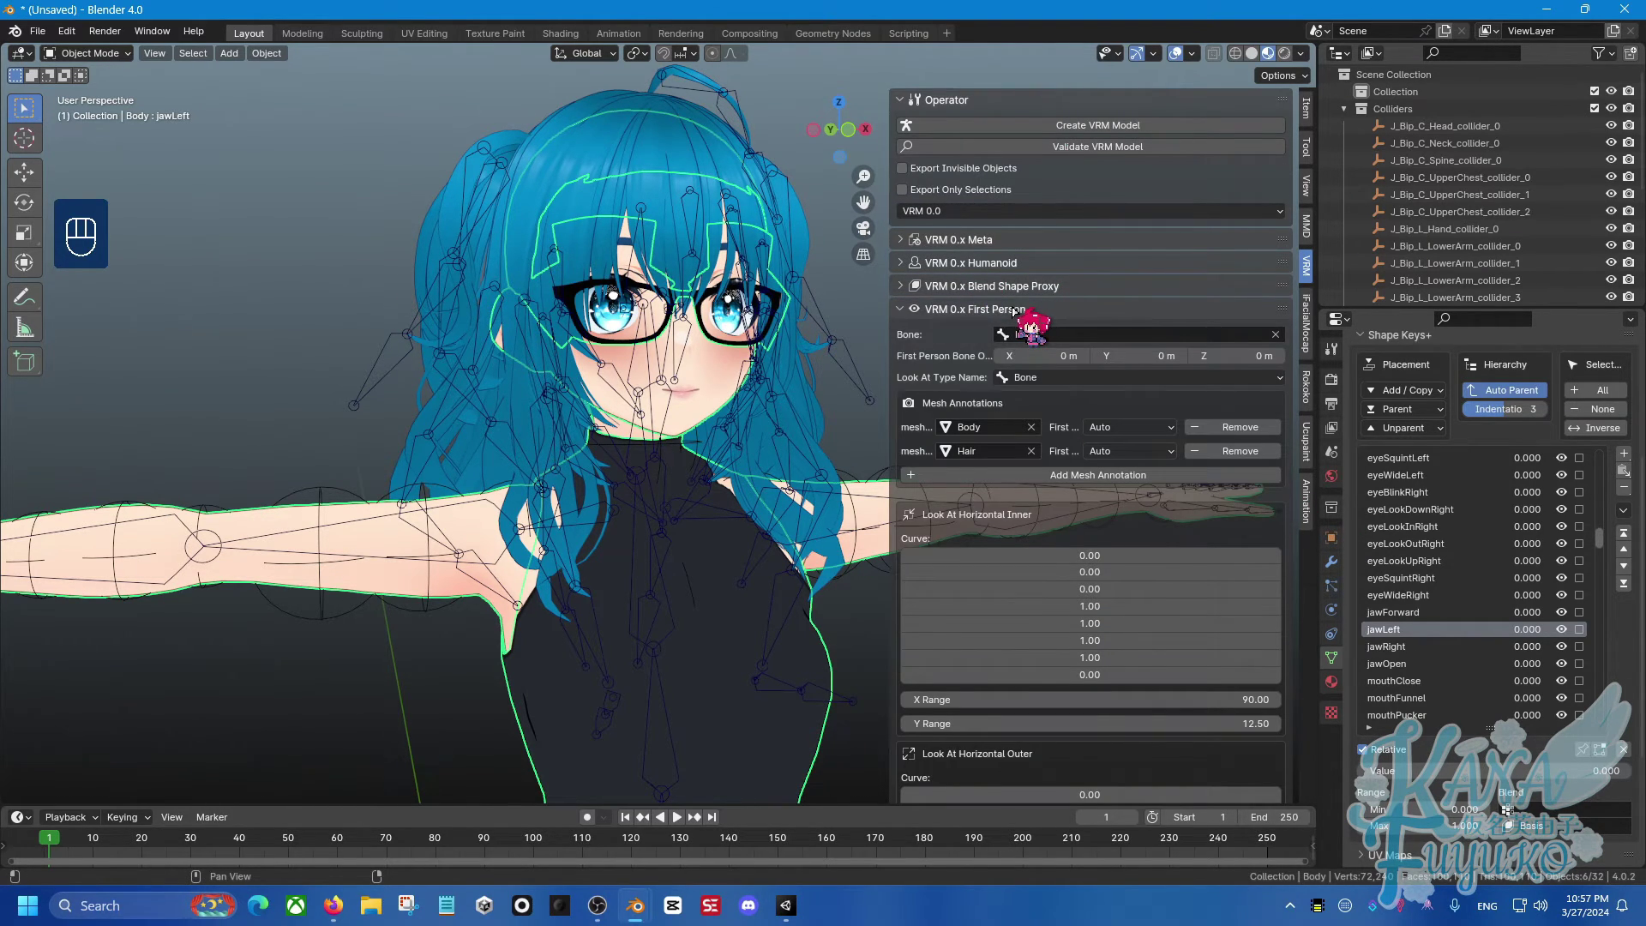
{"action": "middle_click_drag", "start_coordinate": [560, 341], "coordinate": [1037, 343]}
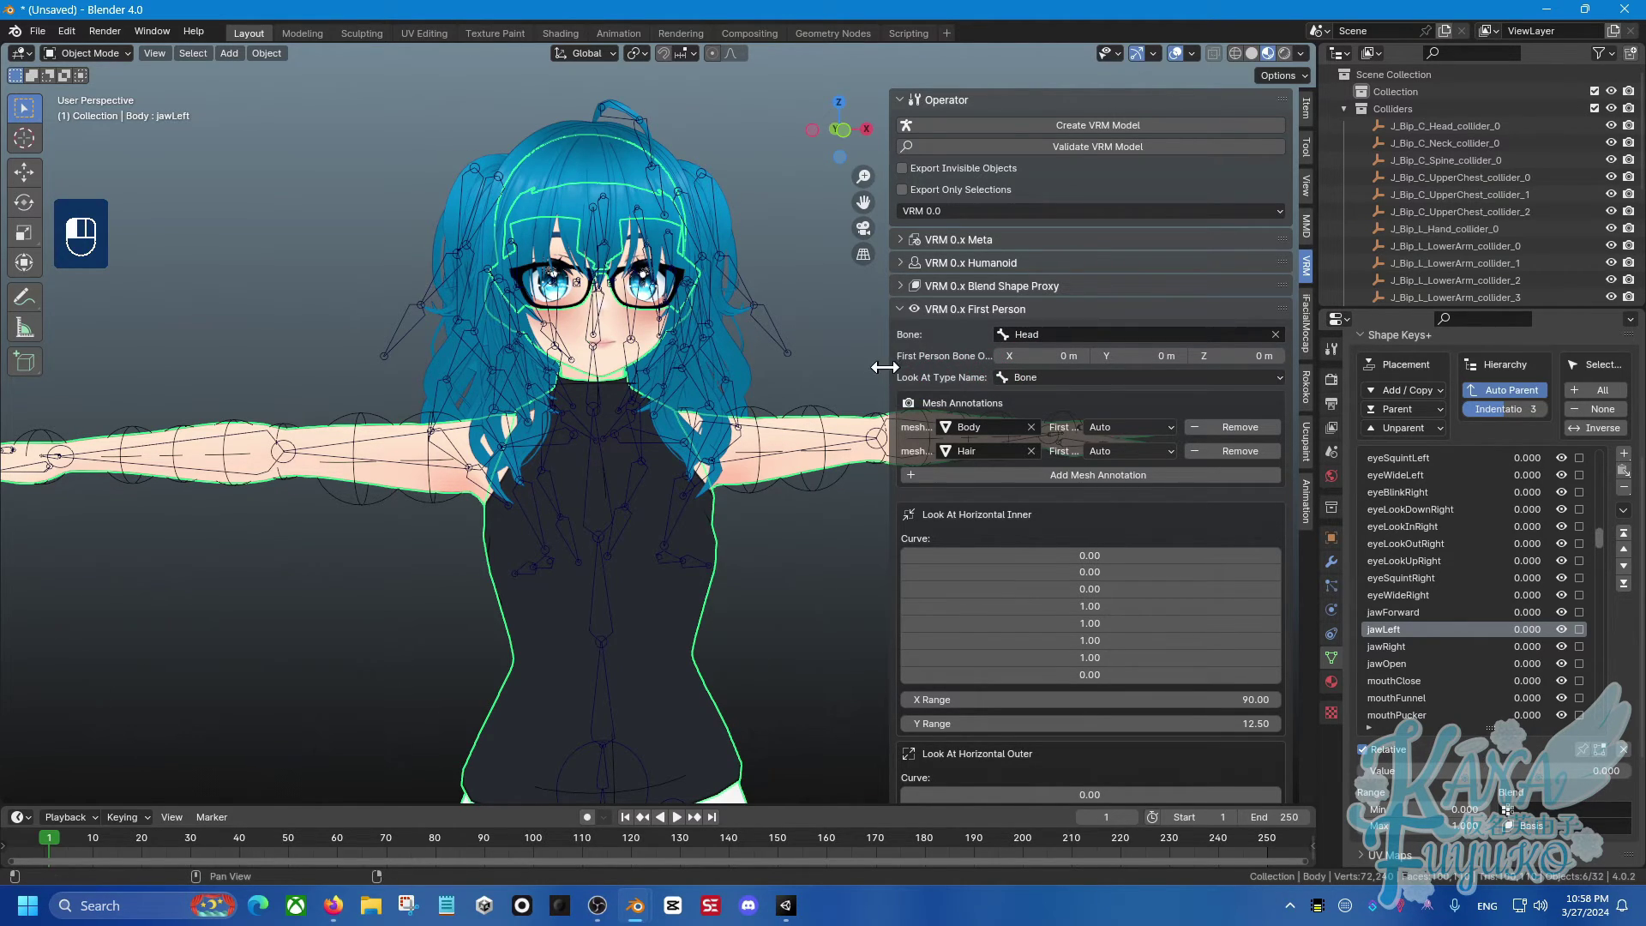
Review the Look At Type Name options and keep Bone.
{"action": "left_click_drag", "start_coordinate": [885, 367], "coordinate": [734, 391]}
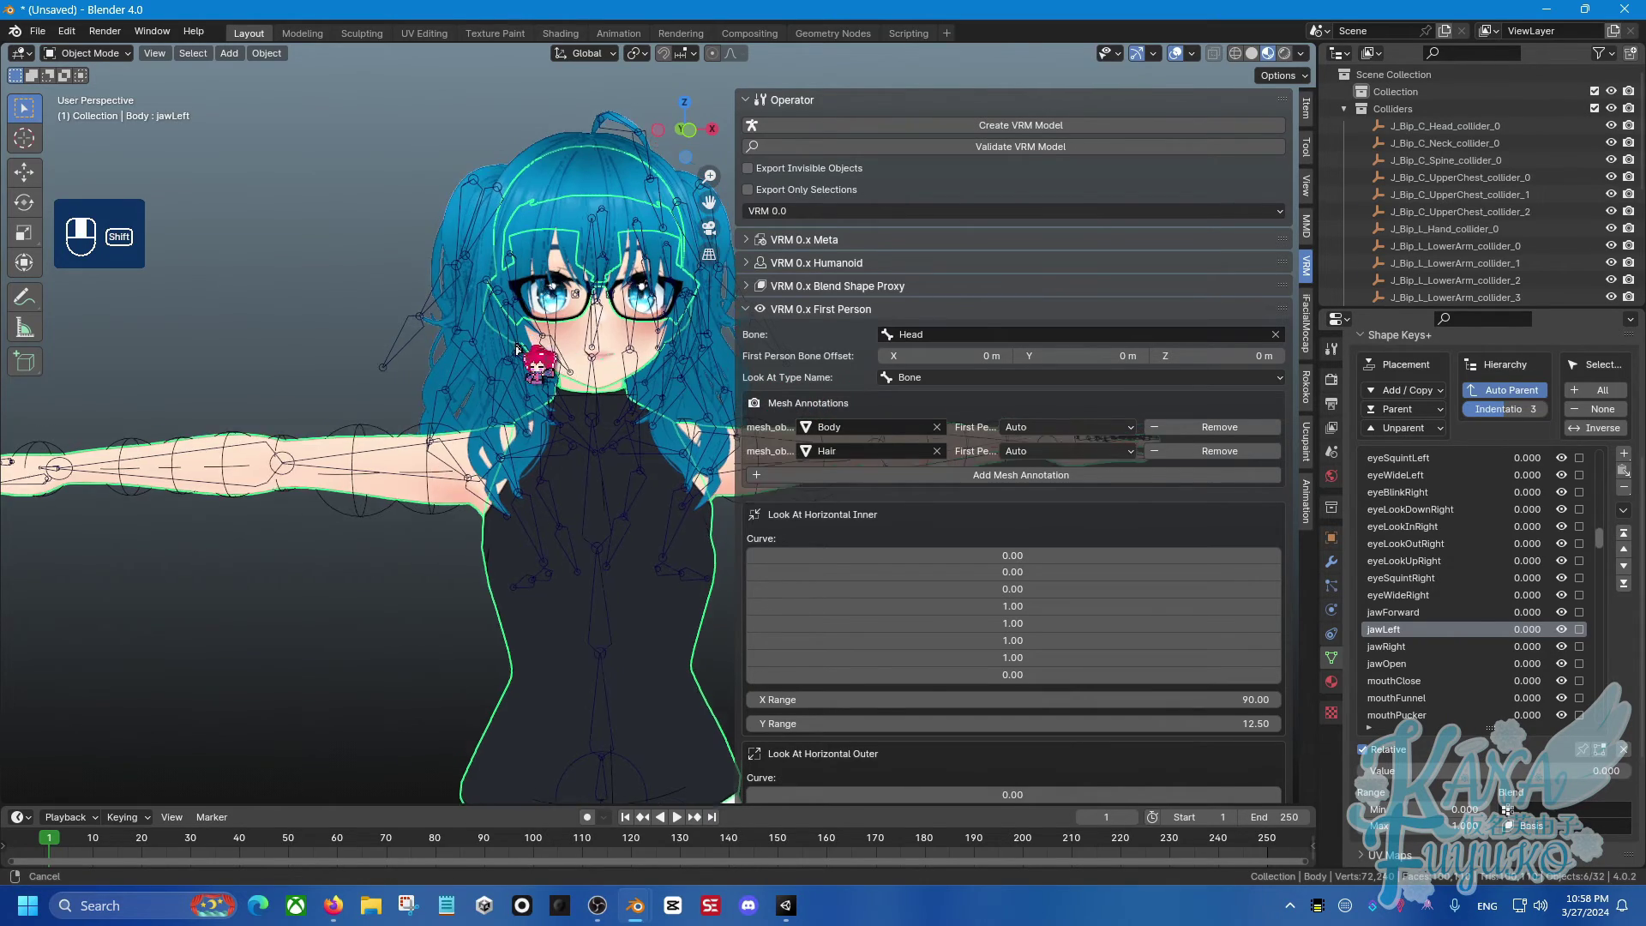
{"action": "scroll", "coordinate": [540, 365], "scroll_direction": "up", "scroll_amount": 4}
{"action": "scroll", "coordinate": [568, 342], "scroll_direction": "up", "scroll_amount": 4}
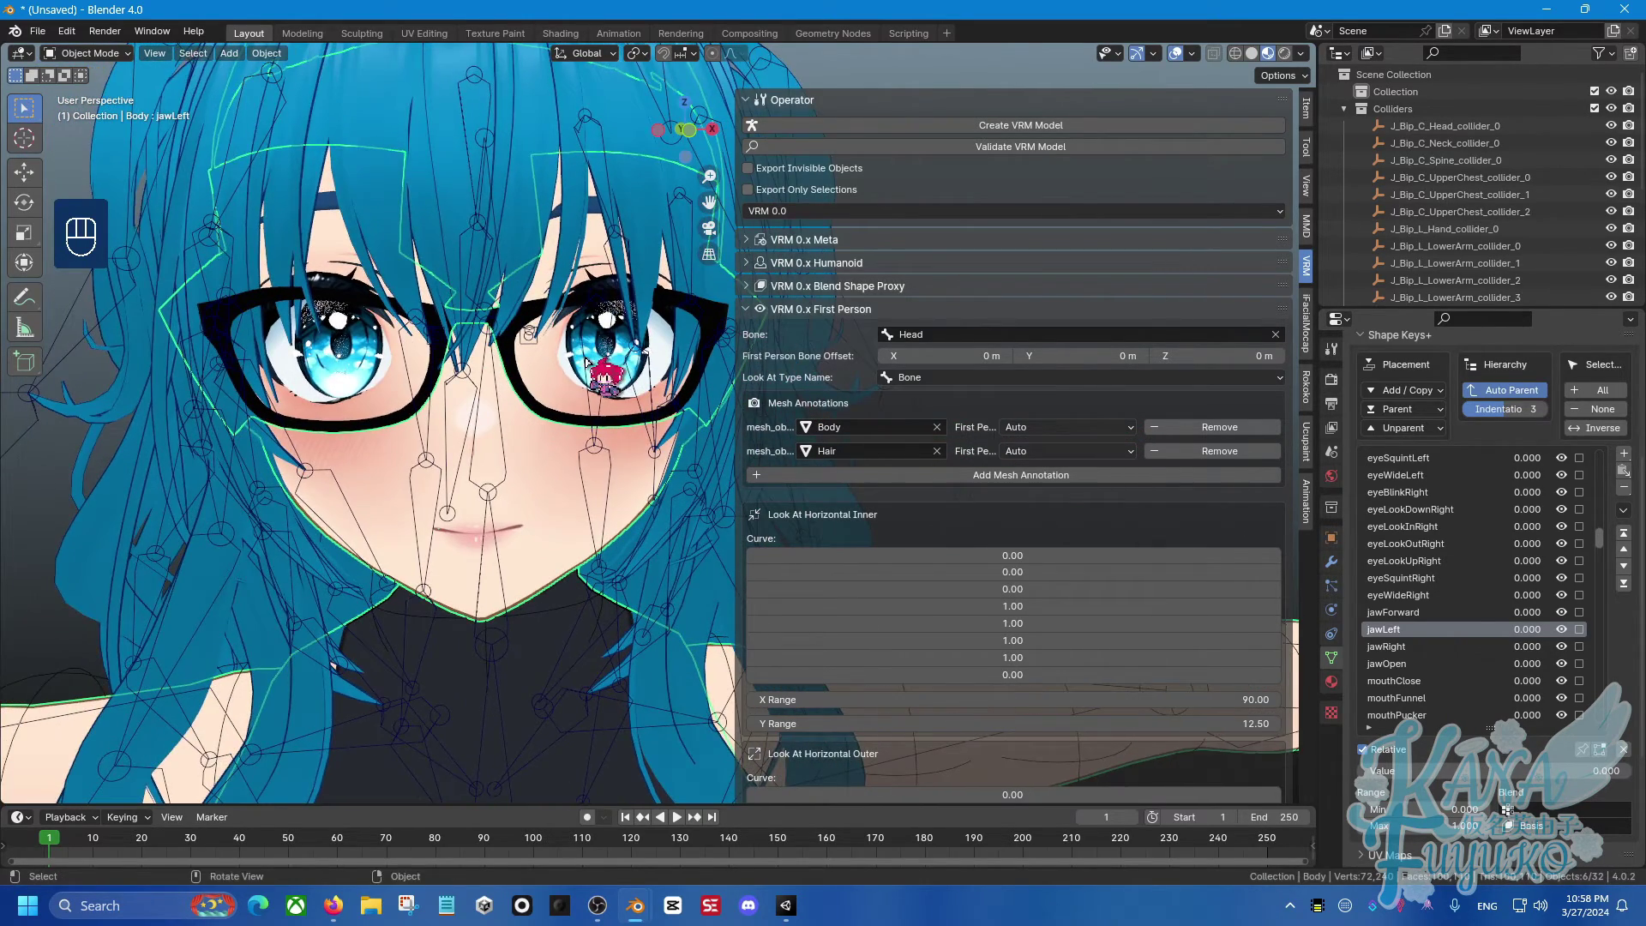
{"action": "scroll", "coordinate": [635, 377], "scroll_direction": "down", "scroll_amount": 2}
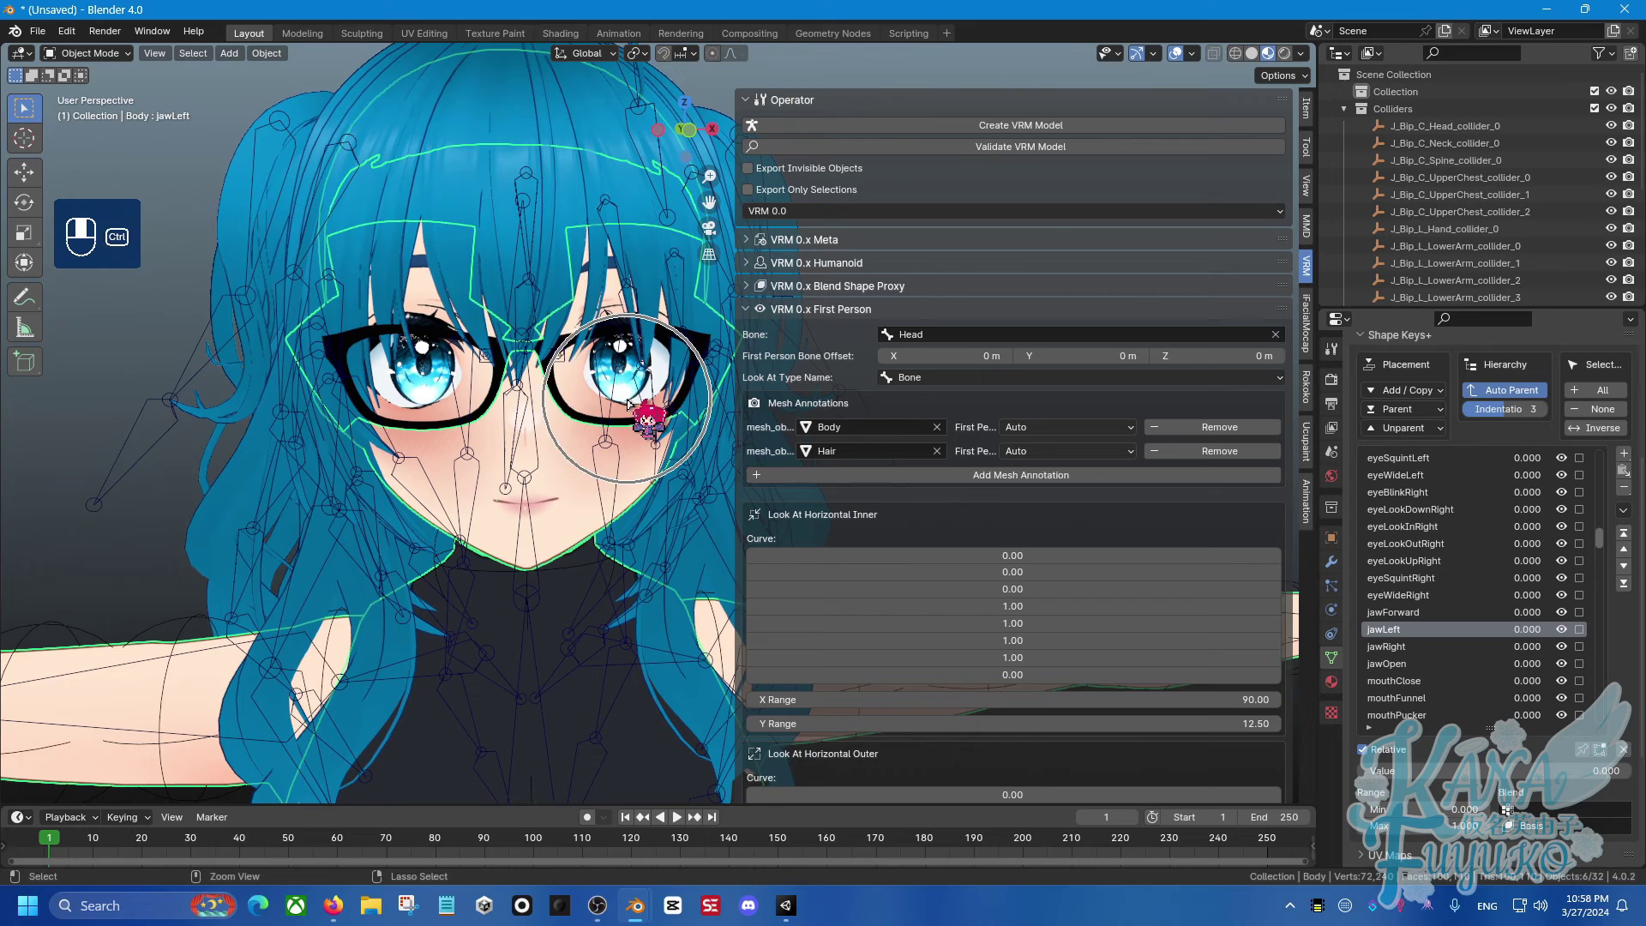
{"action": "left_click", "coordinate": [962, 378]}
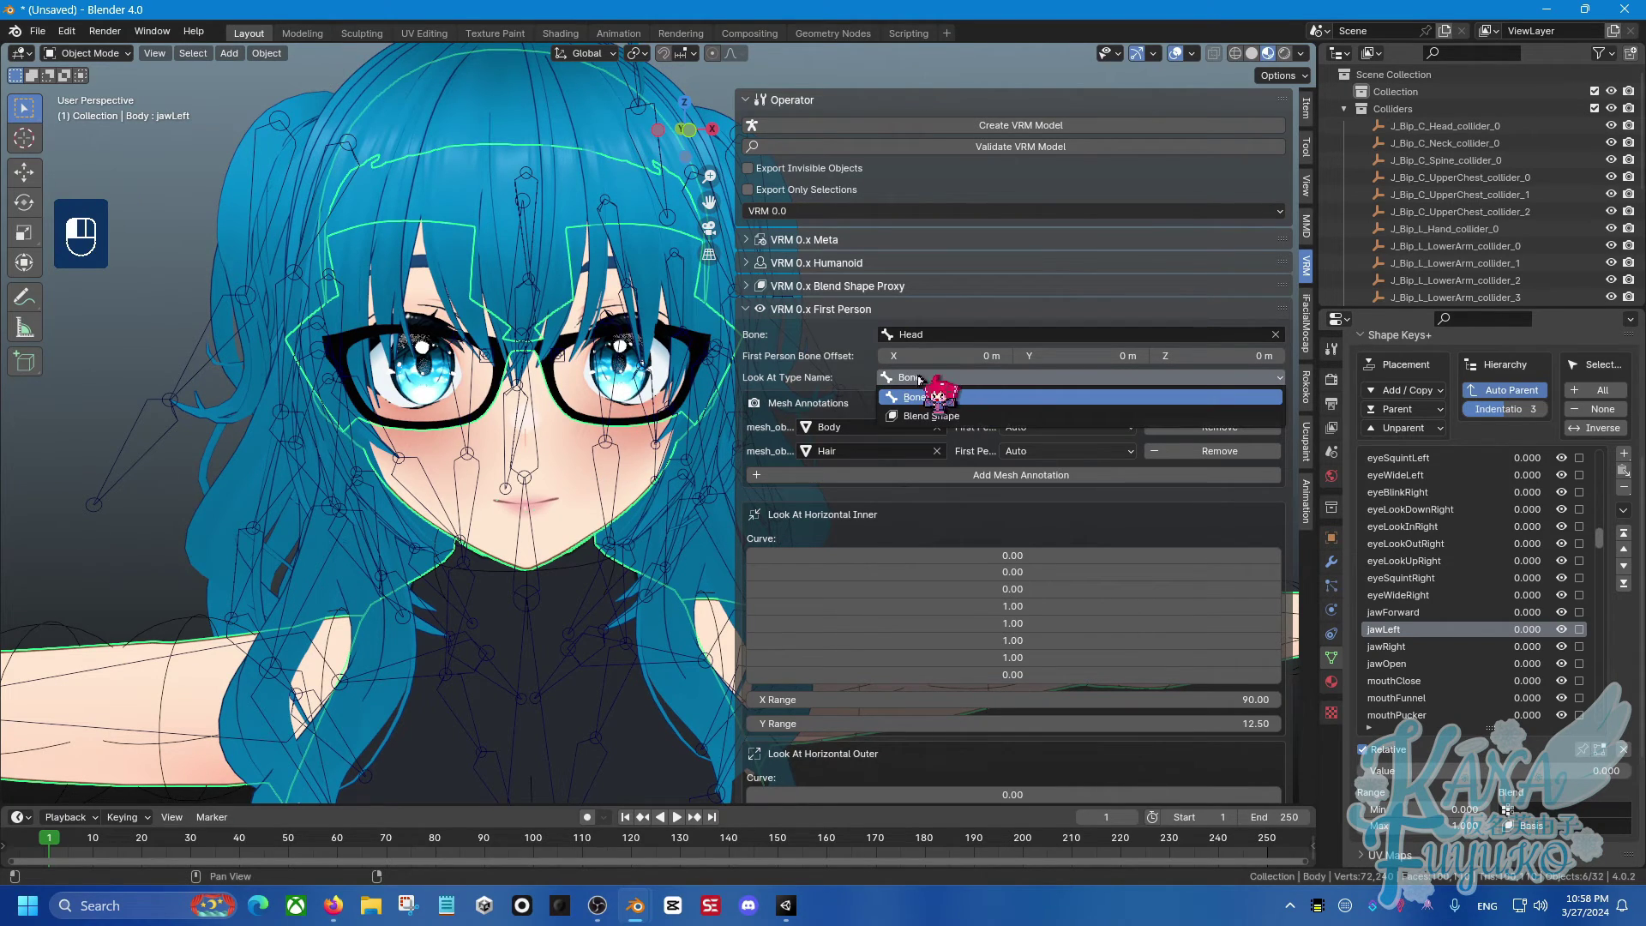
{"action": "left_click", "coordinate": [948, 378]}
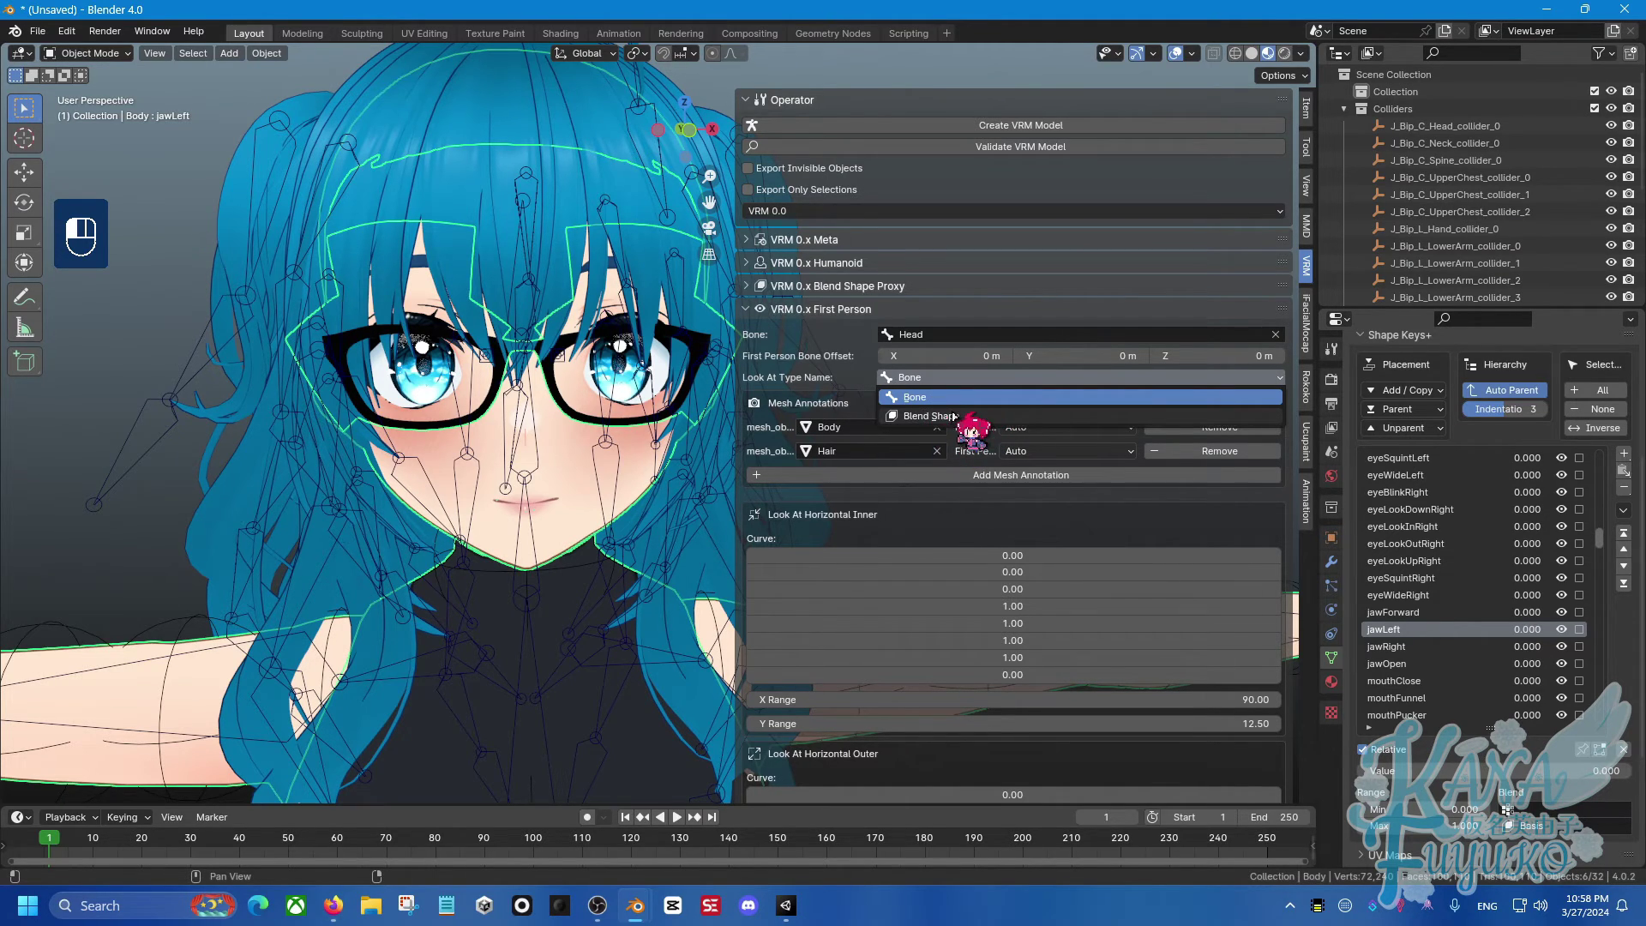
{"action": "left_click", "coordinate": [918, 397]}
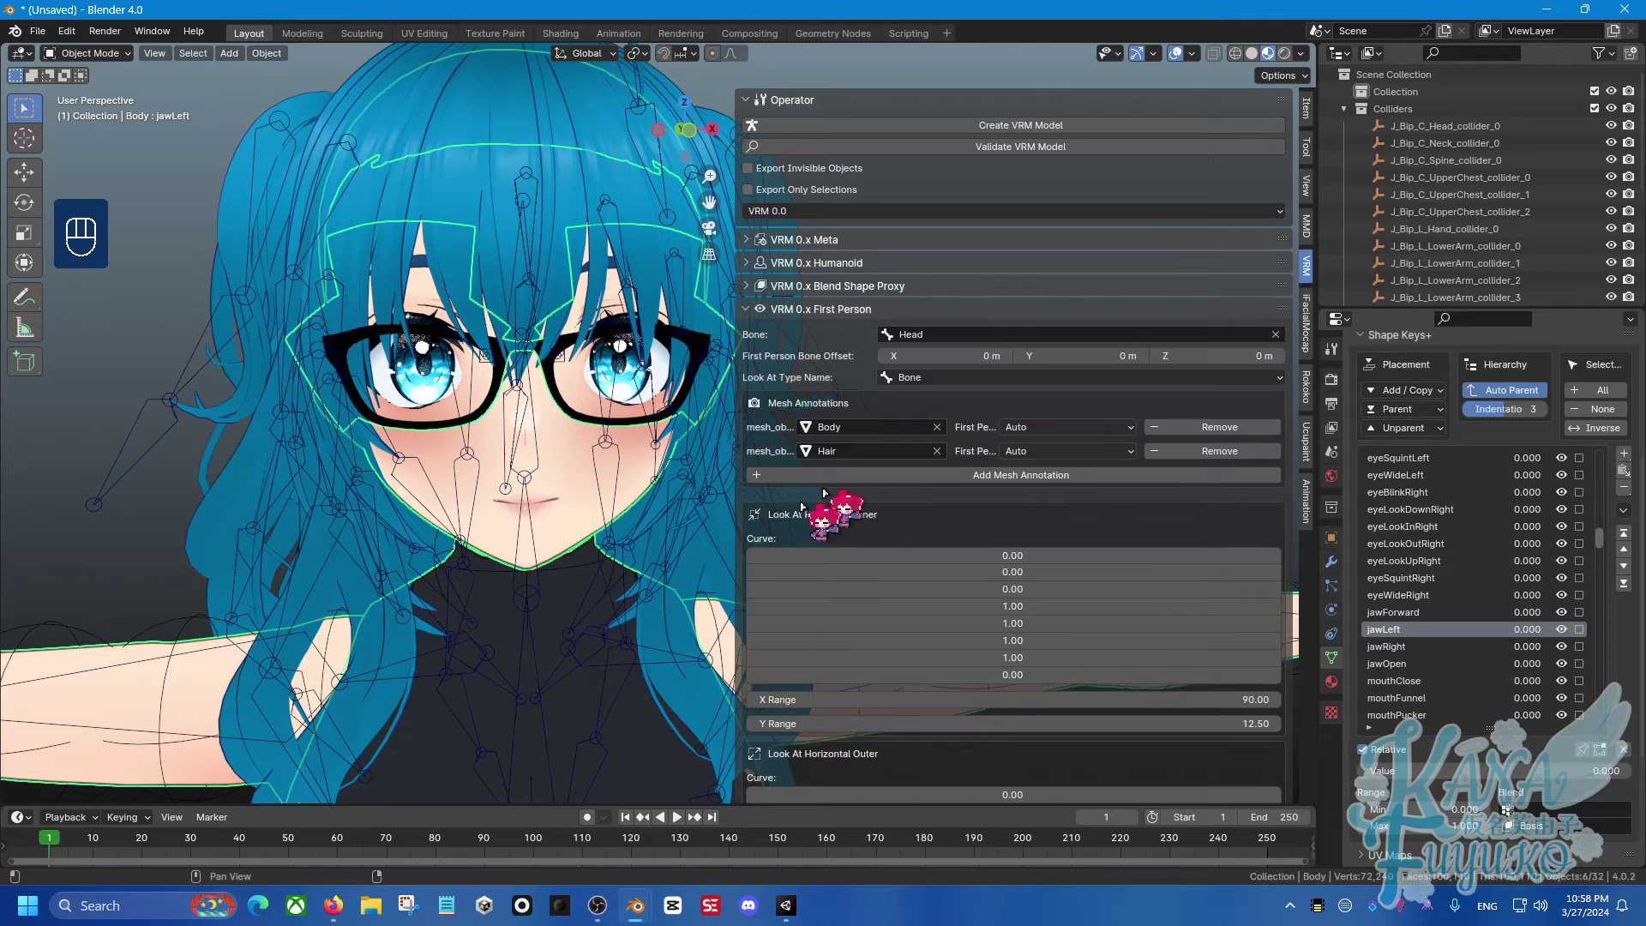
{"action": "scroll", "coordinate": [801, 506], "scroll_direction": "down", "scroll_amount": 3}
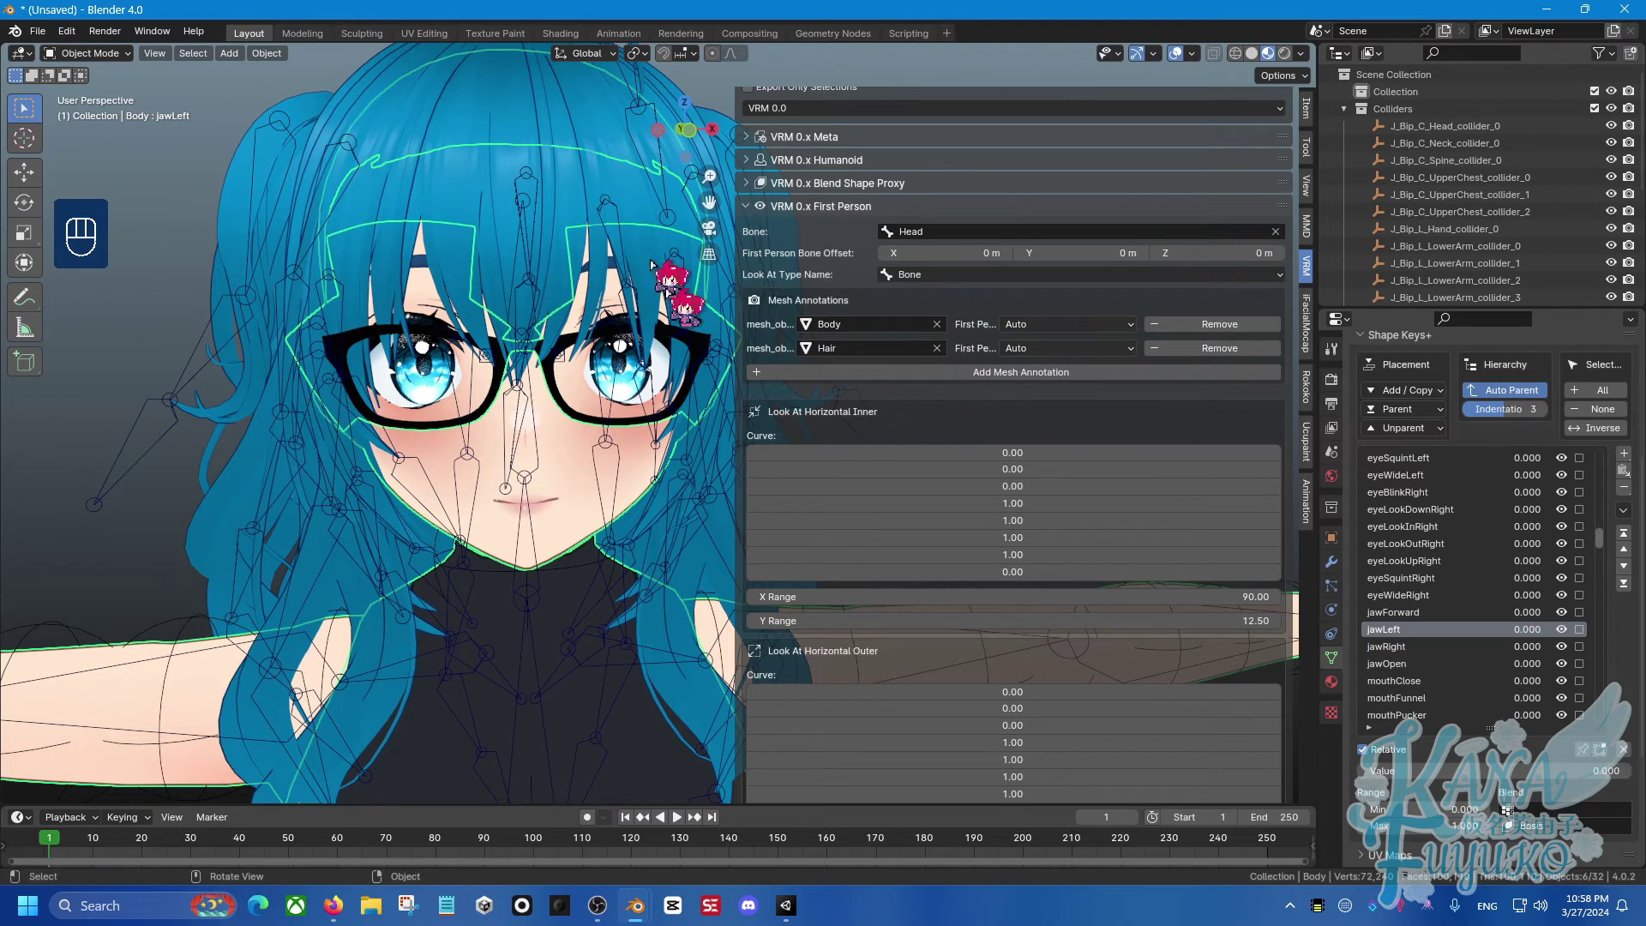
{"action": "scroll", "coordinate": [572, 207], "scroll_direction": "down", "scroll_amount": 5}
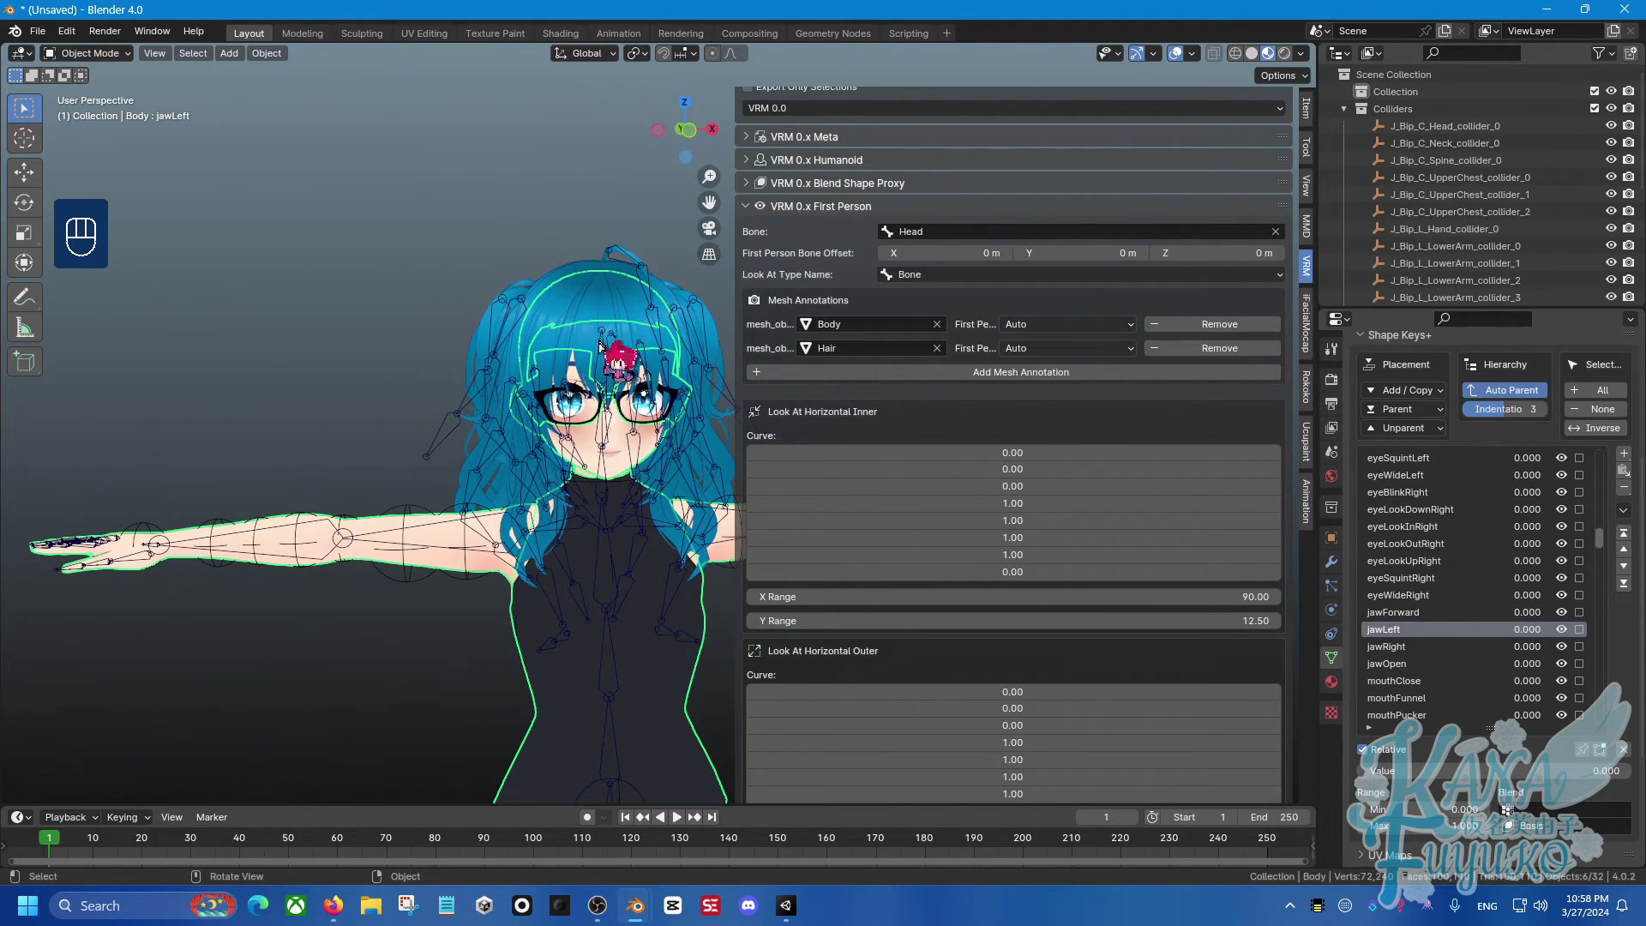
{"action": "scroll", "coordinate": [618, 360], "scroll_direction": "up", "scroll_amount": 5}
{"action": "left_click", "coordinate": [962, 374]}
{"action": "left_click", "coordinate": [892, 372]}
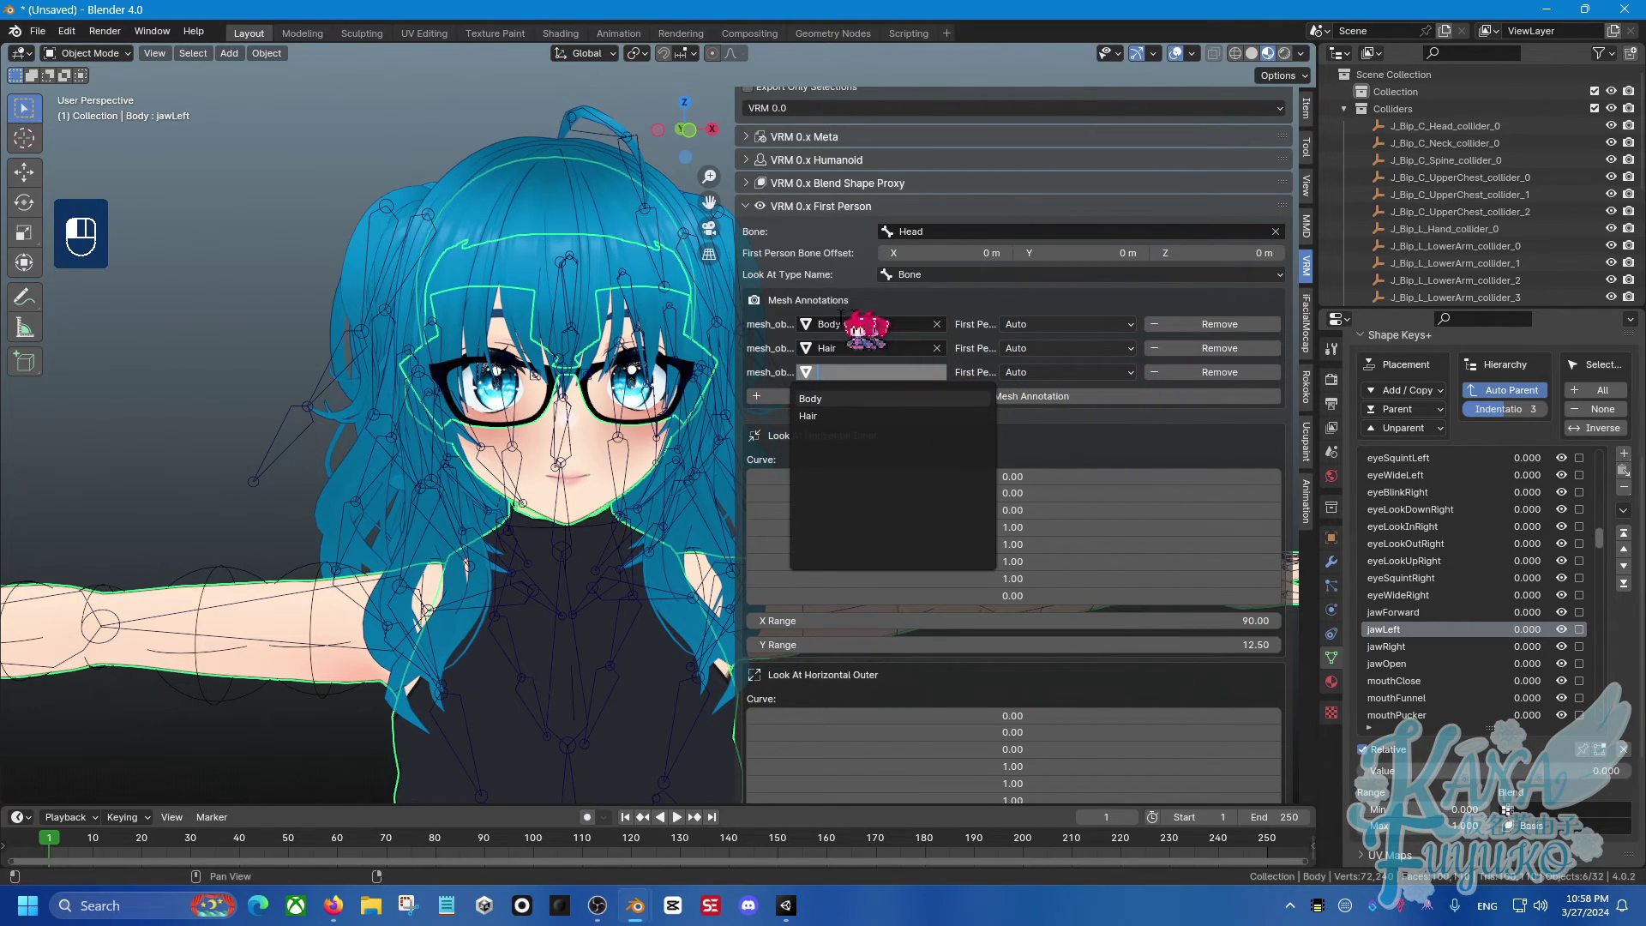
{"action": "left_click", "coordinate": [767, 339]}
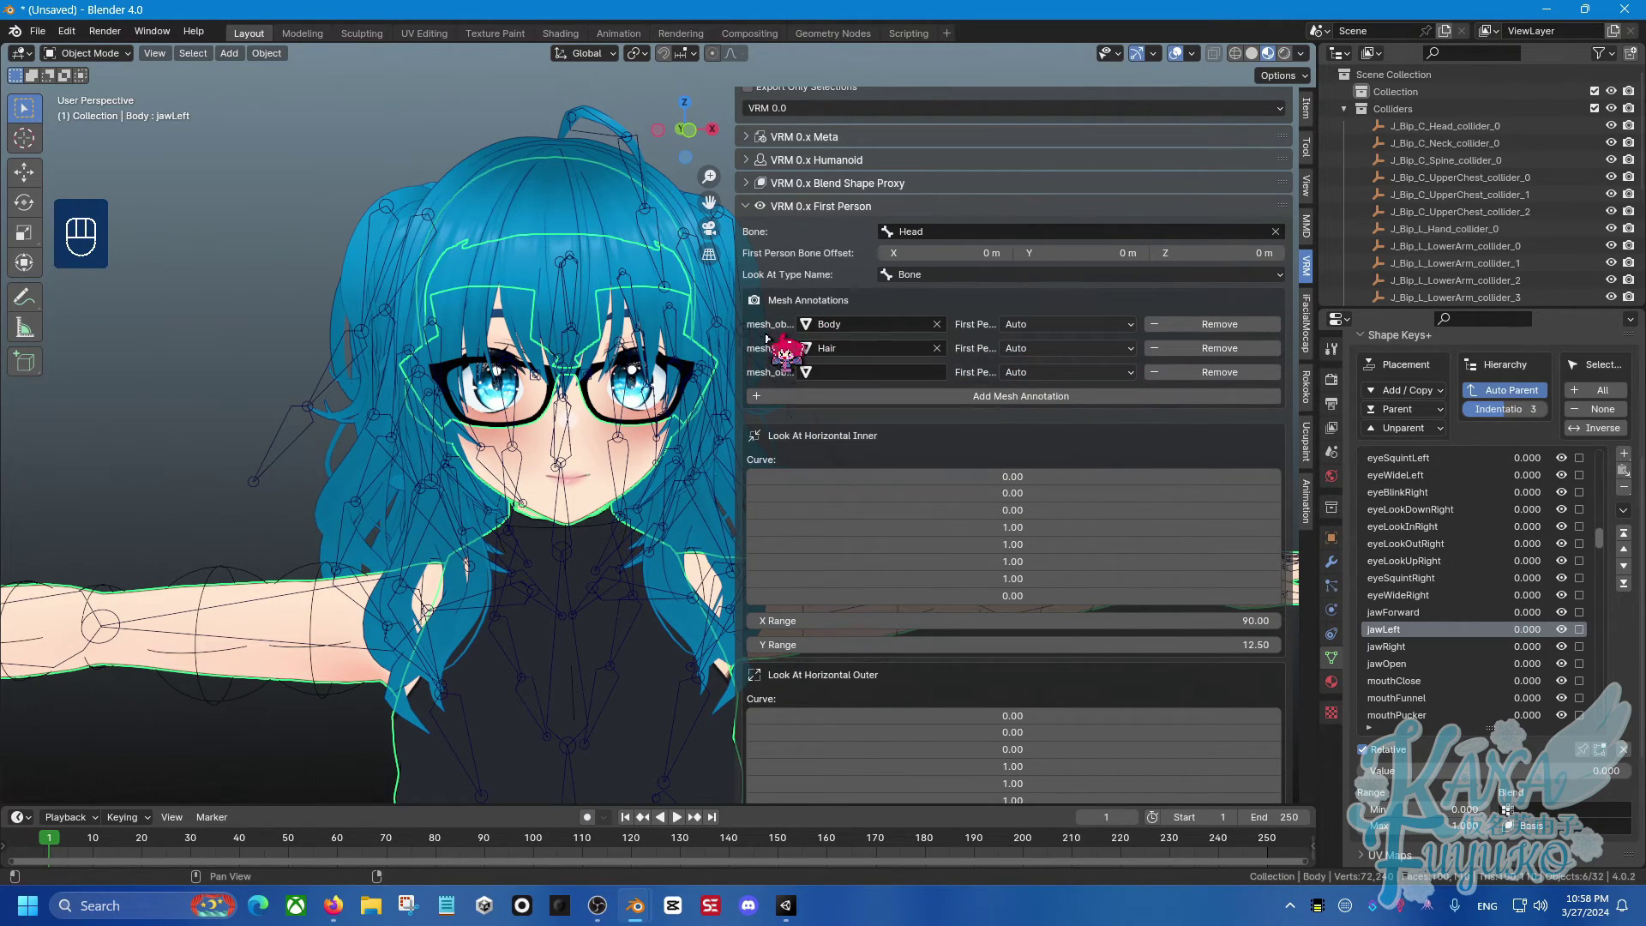
{"action": "left_click", "coordinate": [1169, 378]}
{"action": "left_click", "coordinate": [1050, 323]}
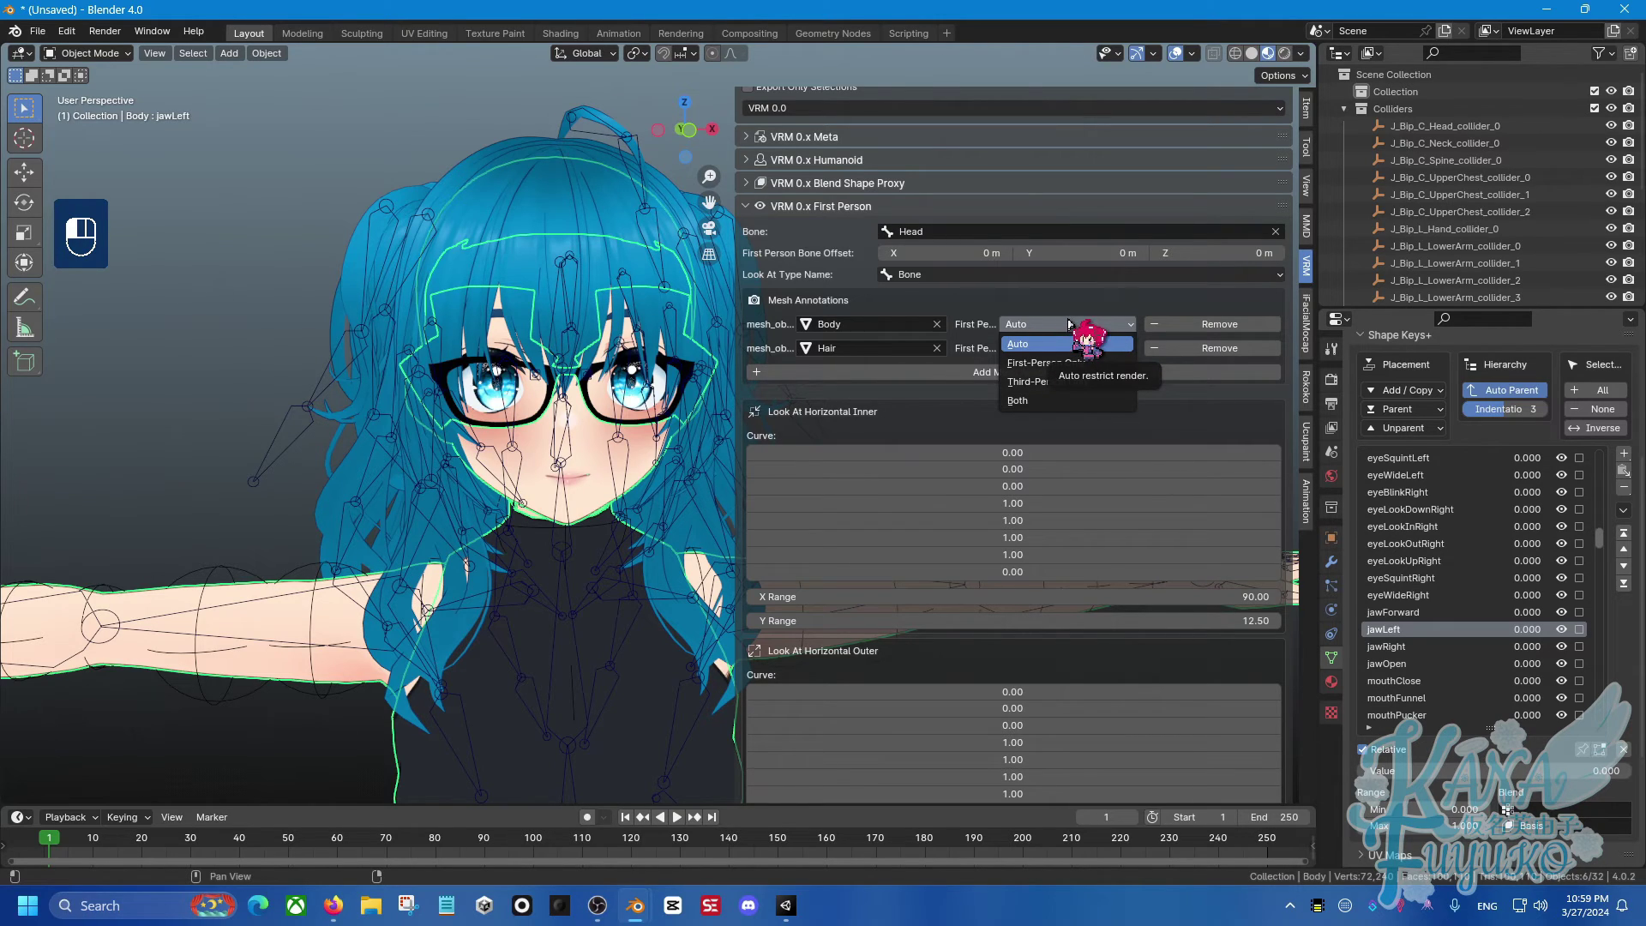
{"action": "left_click", "coordinate": [1111, 344]}
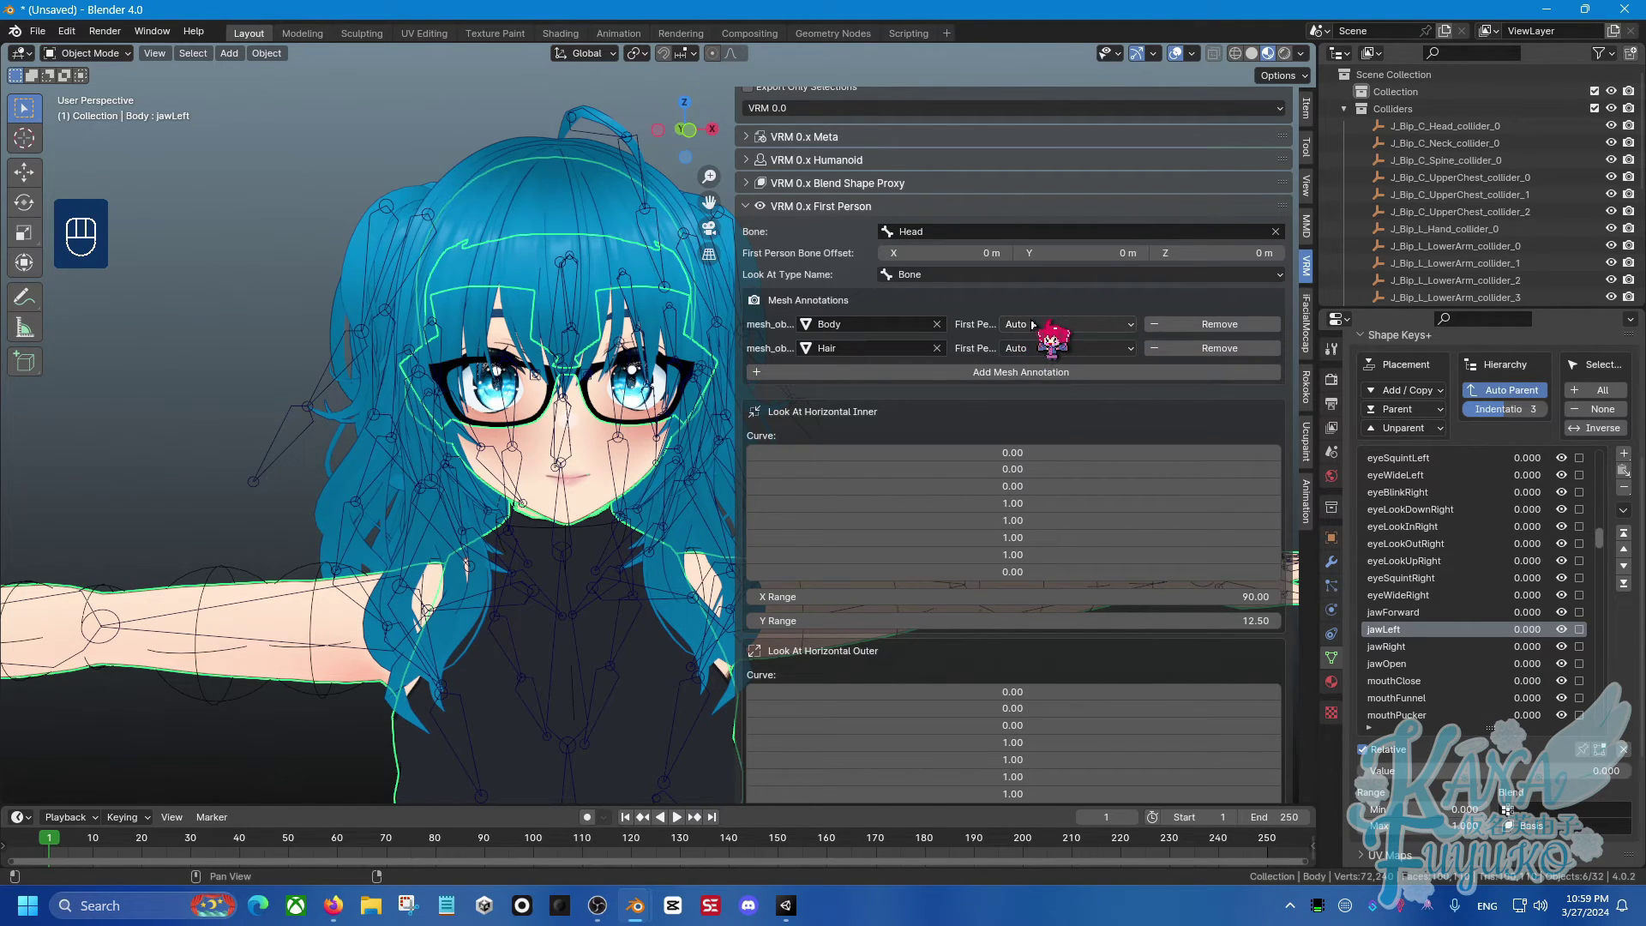
{"action": "left_click", "coordinate": [1033, 324]}
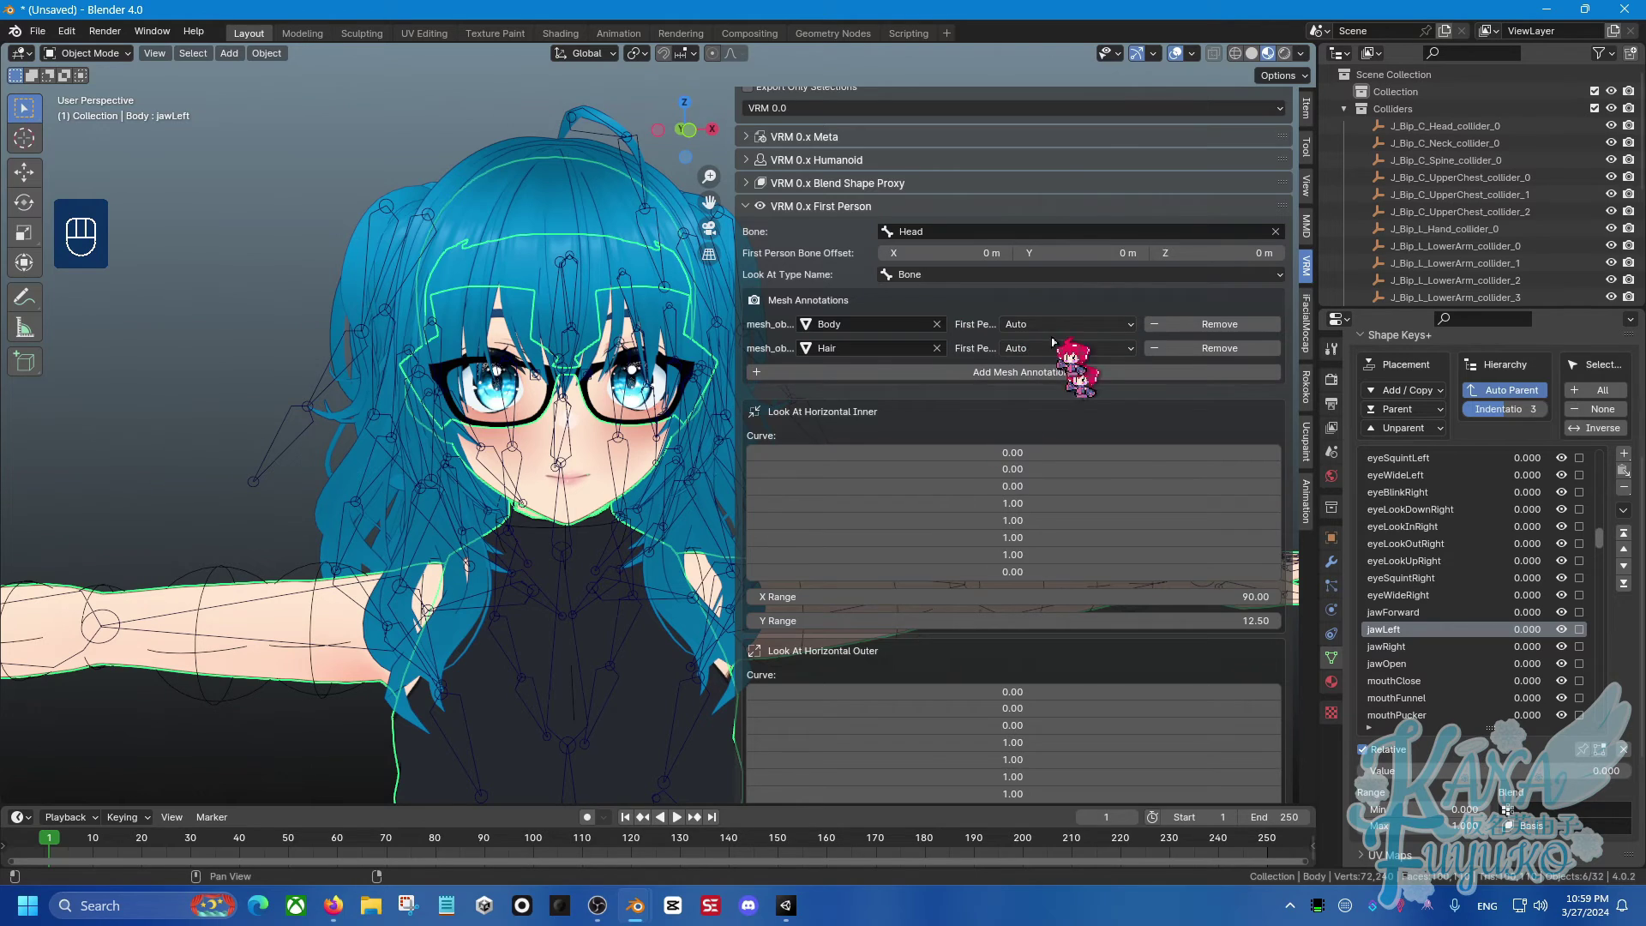
Put the armature in Pose Mode, select FaceEye_L, and set the pivot to Individual Origins.
{"action": "scroll", "coordinate": [1054, 342], "scroll_direction": "down", "scroll_amount": 5}
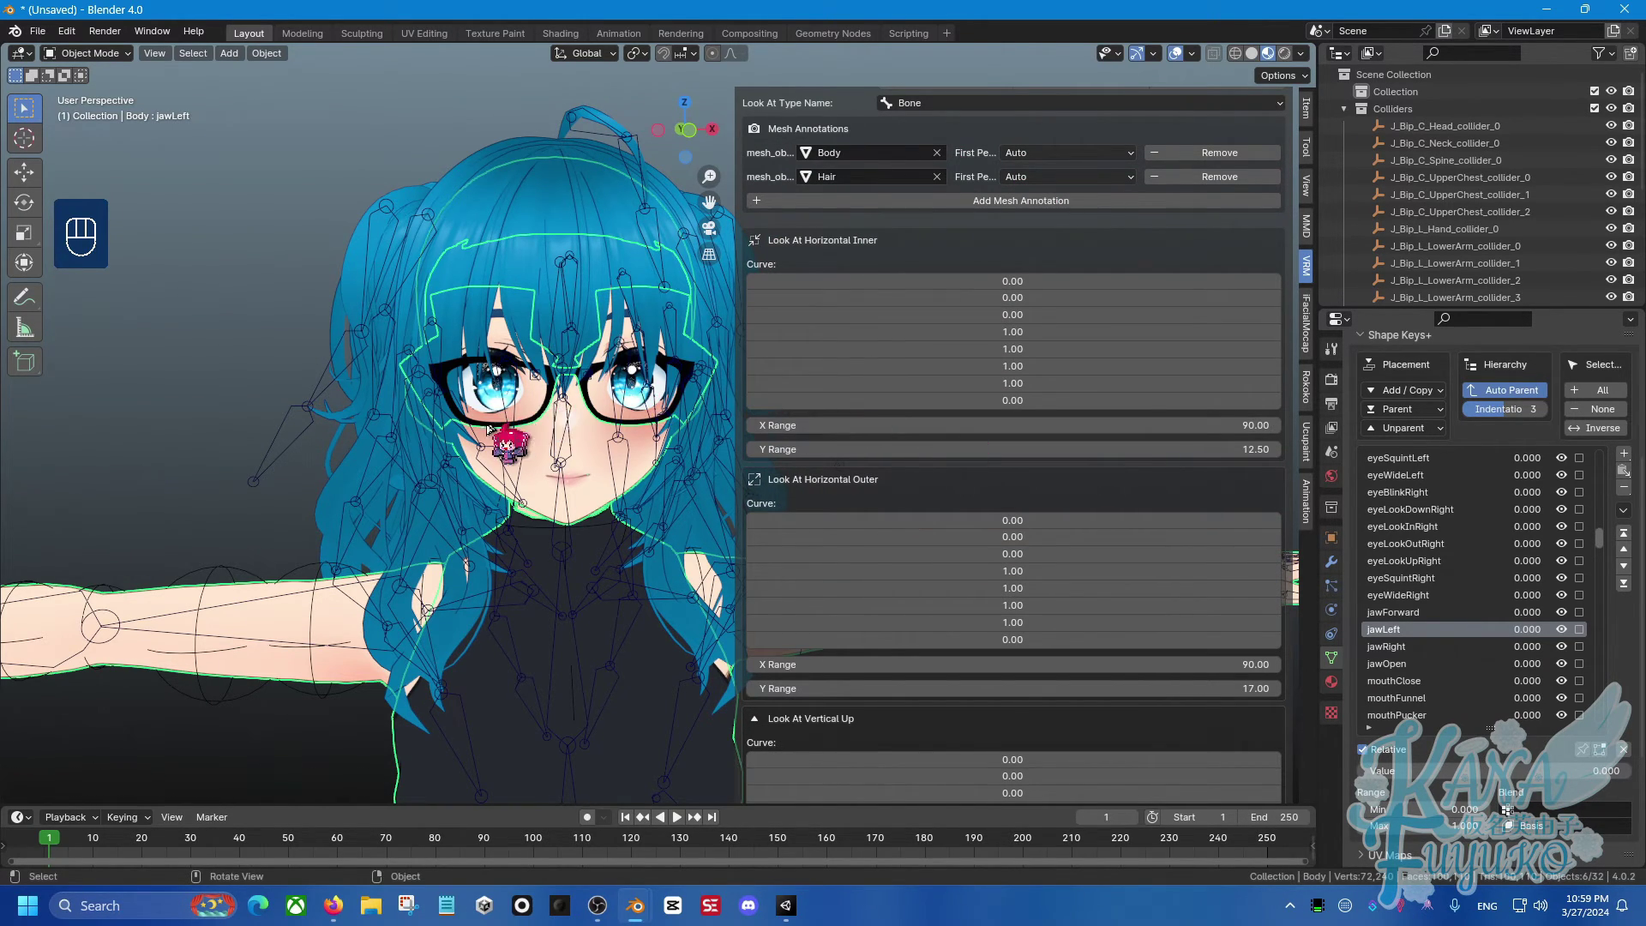
{"action": "scroll", "coordinate": [487, 429], "scroll_direction": "up", "scroll_amount": 2}
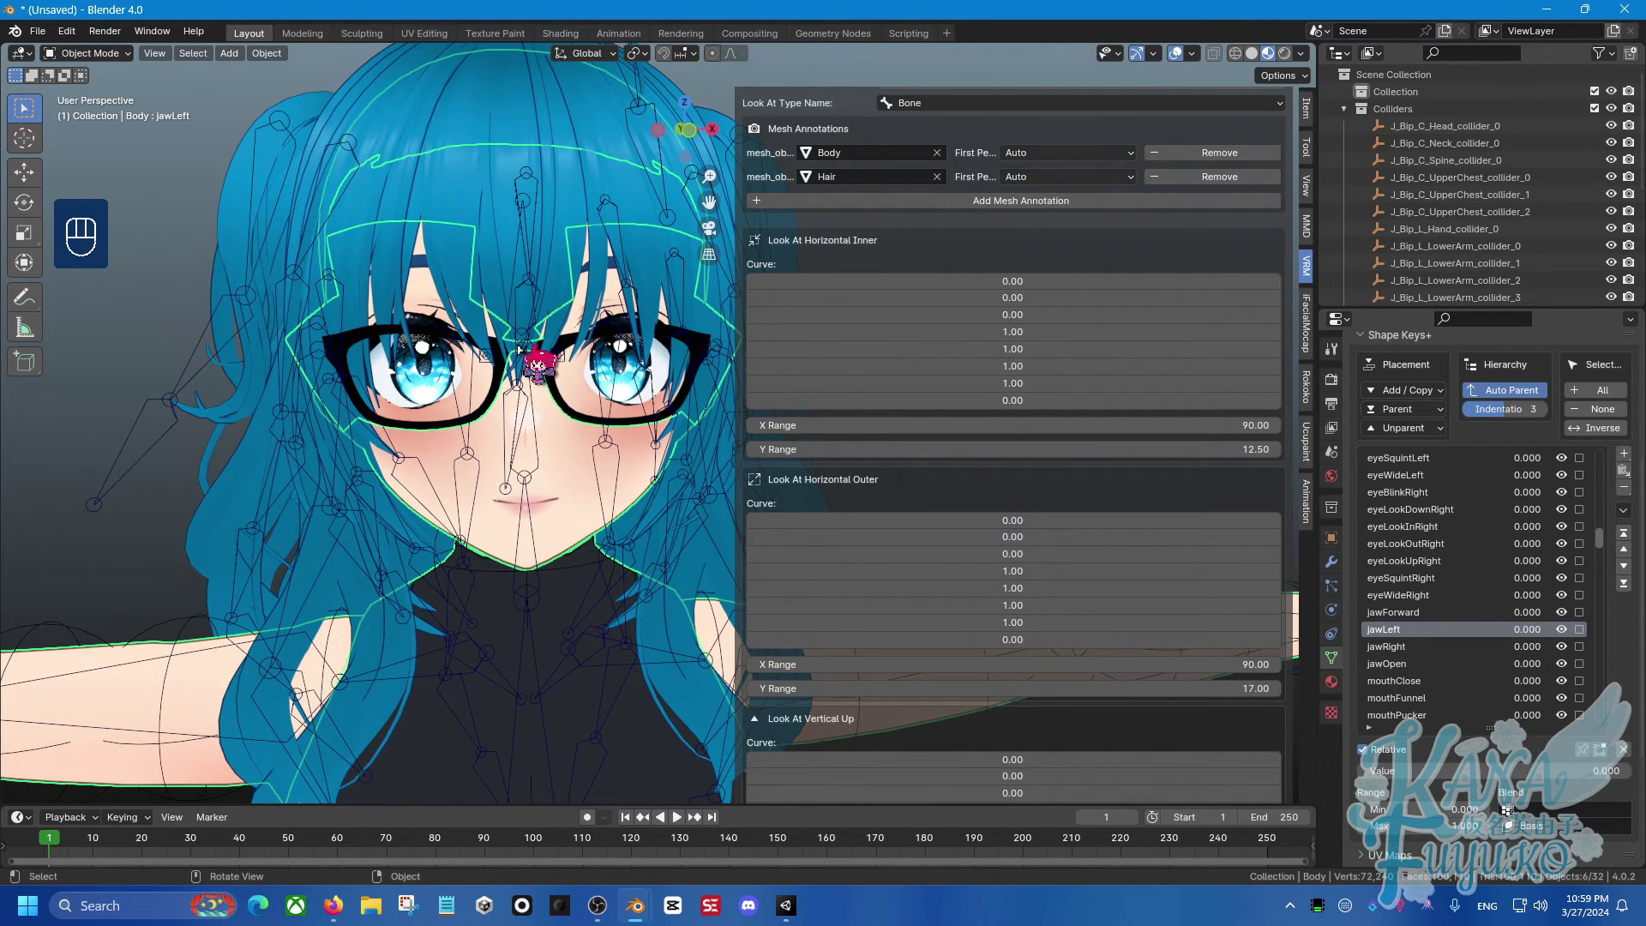
{"action": "scroll", "coordinate": [557, 373], "scroll_direction": "down", "scroll_amount": 3}
{"action": "left_click", "coordinate": [410, 410]}
{"action": "left_click", "coordinate": [108, 54]}
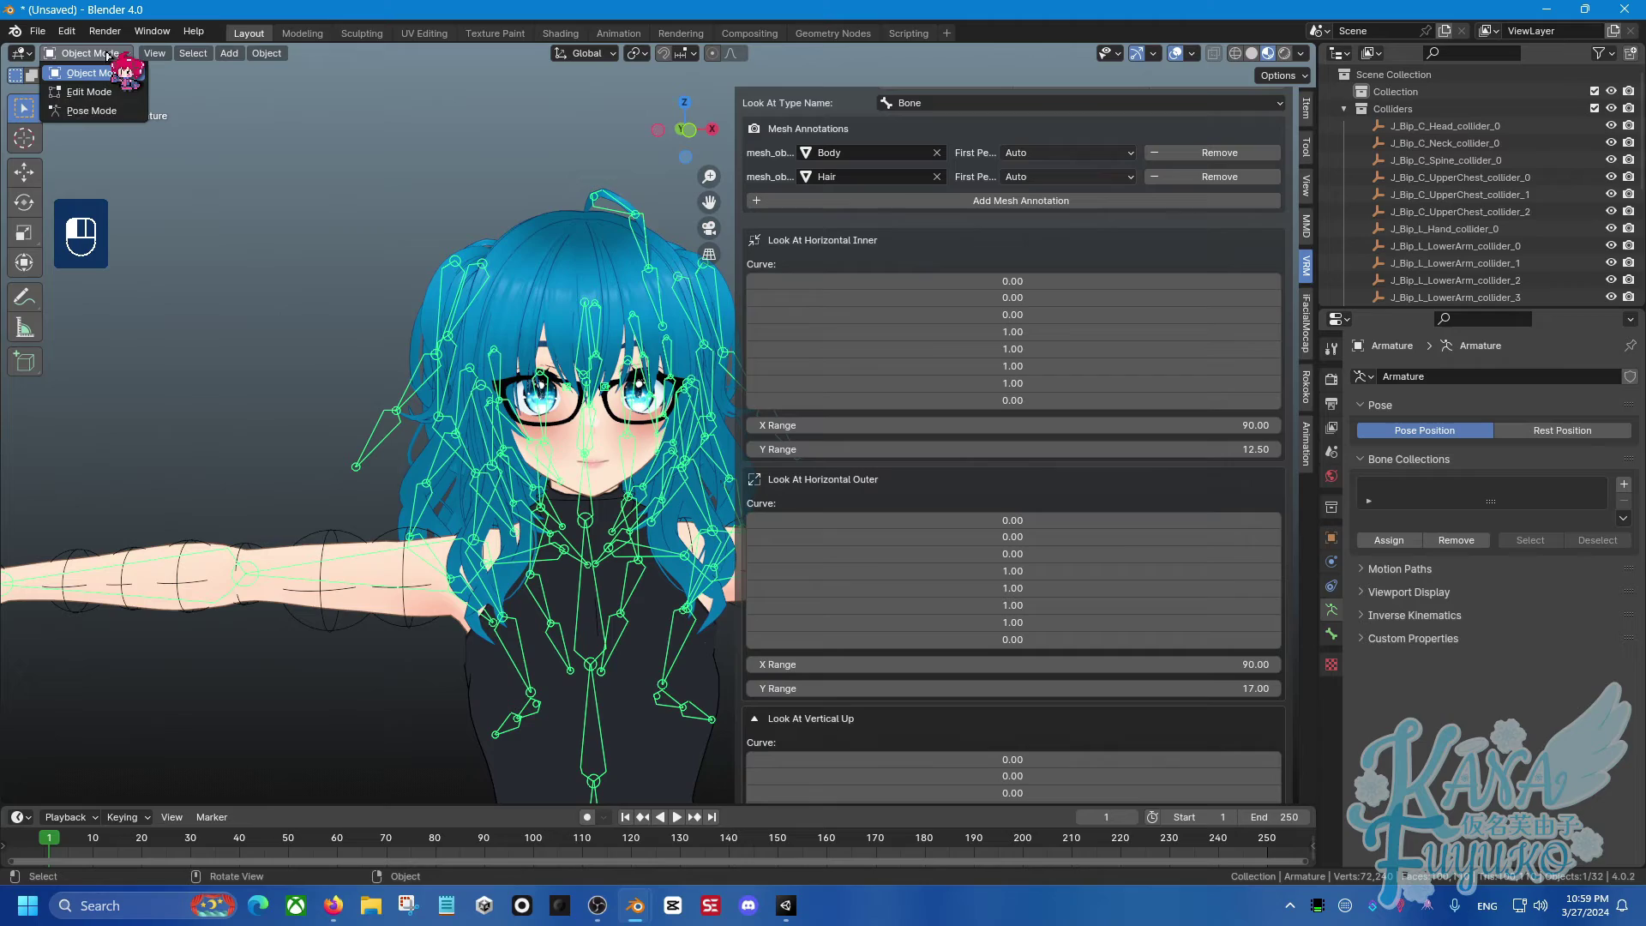
{"action": "left_click", "coordinate": [108, 112]}
{"action": "scroll", "coordinate": [541, 374], "scroll_direction": "up", "scroll_amount": 5}
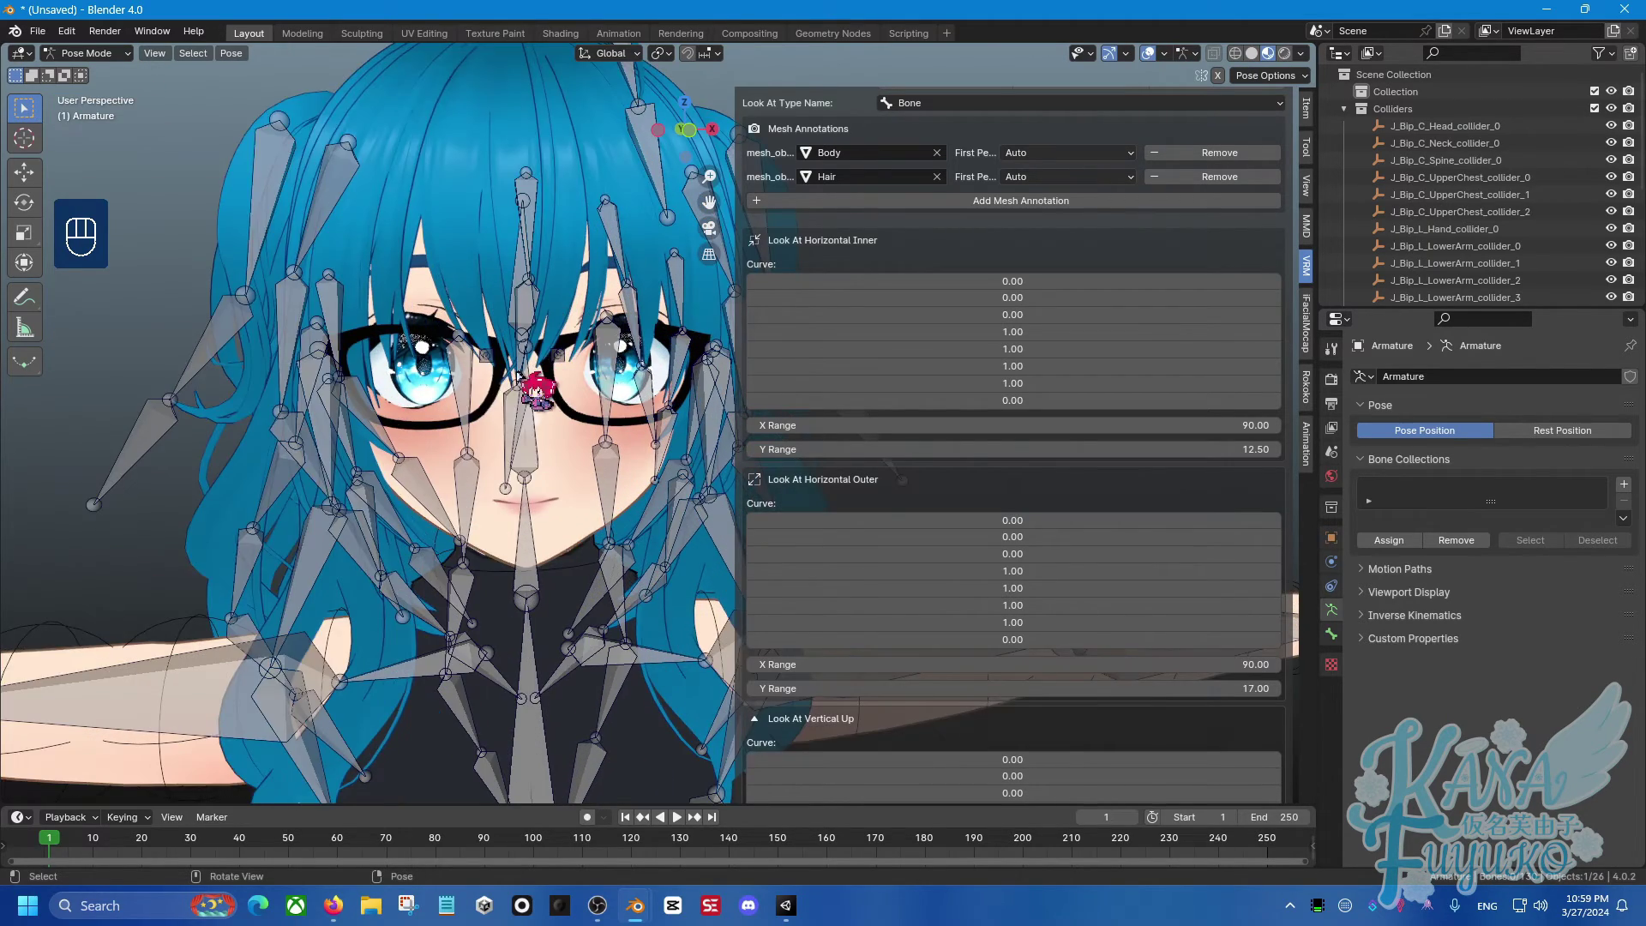
{"action": "middle_click_drag", "start_coordinate": [420, 331], "coordinate": [459, 477]}
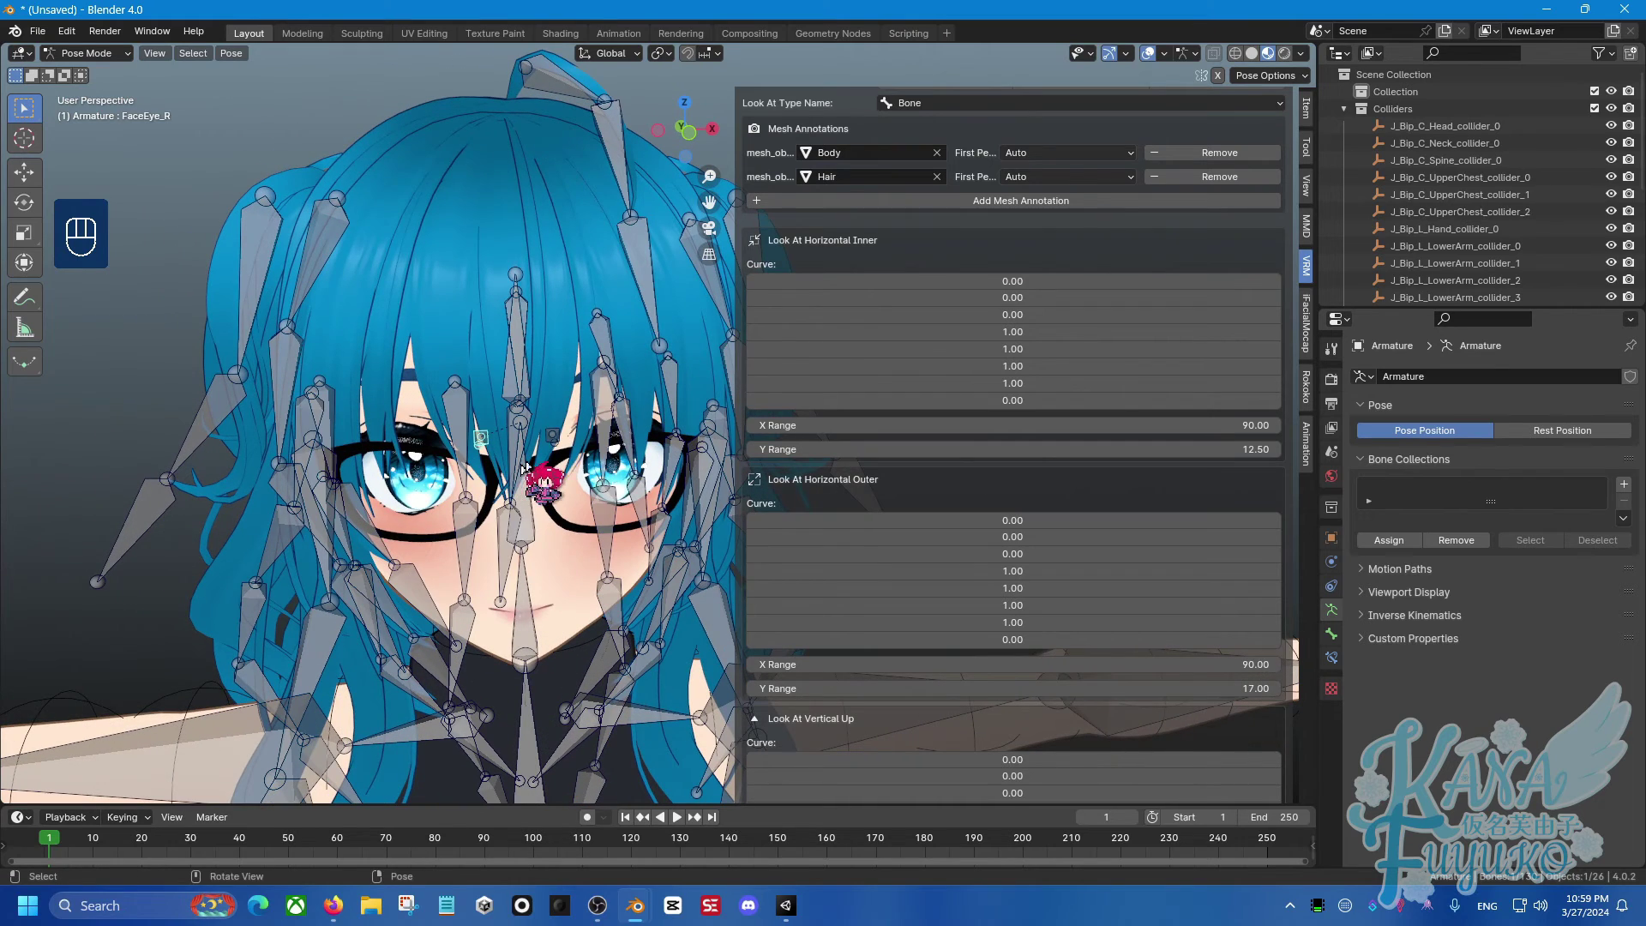
{"action": "left_click", "coordinate": [549, 447], "text": "shift"}
{"action": "left_click", "coordinate": [662, 53]}
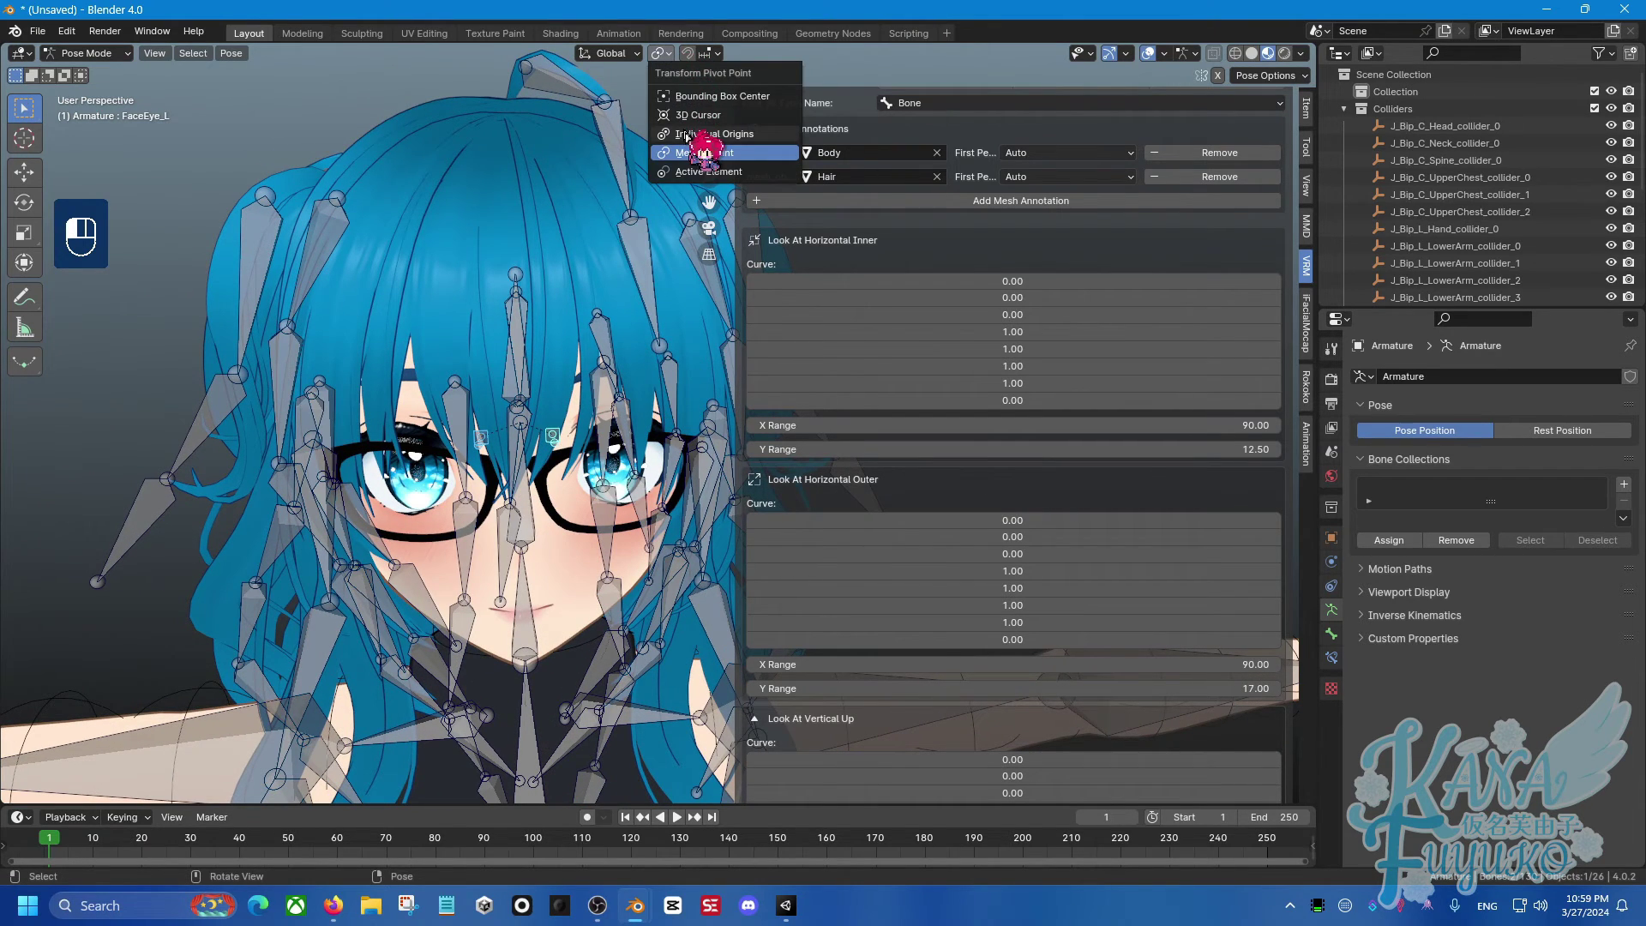
{"action": "left_click", "coordinate": [691, 135]}
Rotate the FaceEye_L bone around Z and confirm, then cancel a trackball rotation.
{"action": "key", "text": "r"}
{"action": "key", "text": "z"}
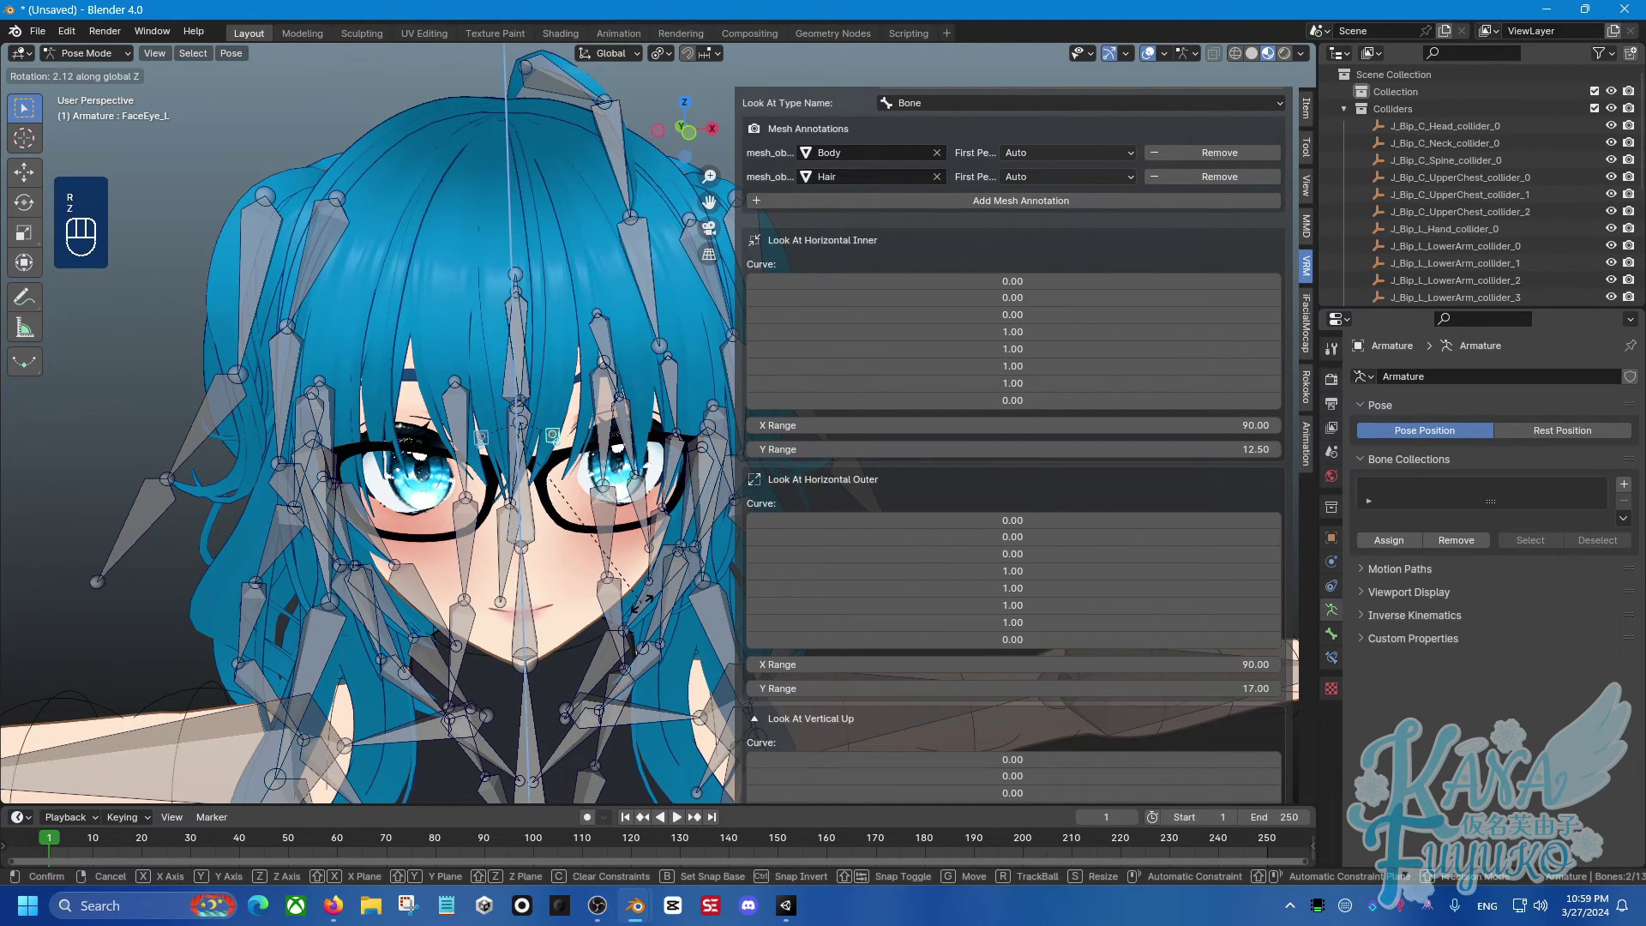
{"action": "key", "text": "r"}
{"action": "key", "text": "z"}
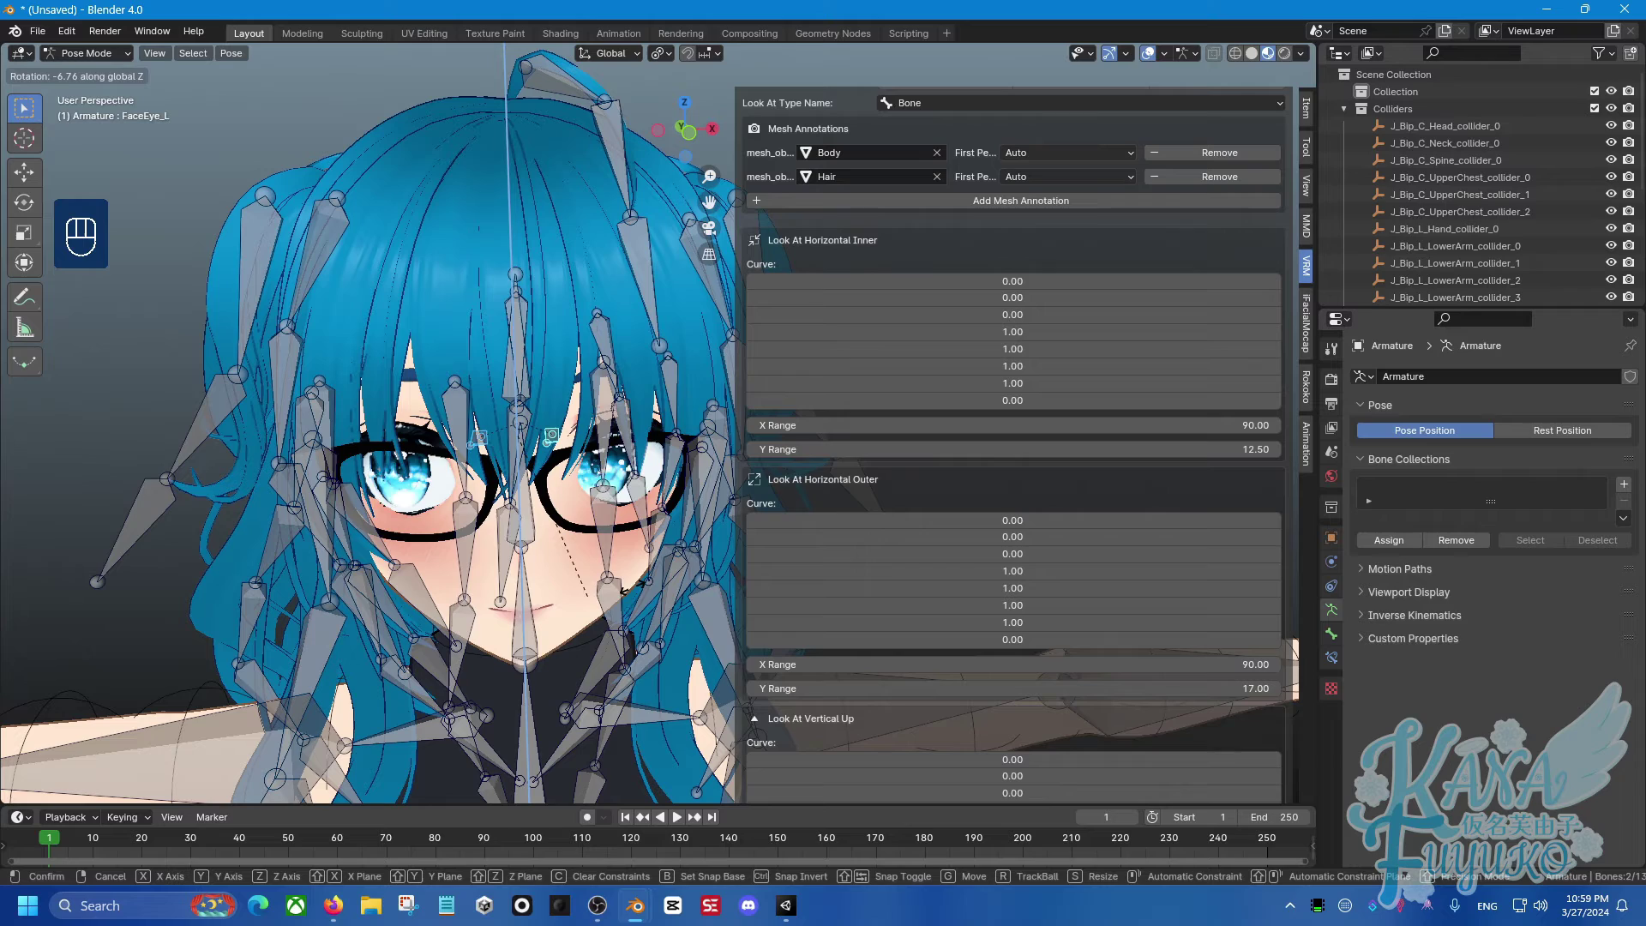
{"action": "left_click", "coordinate": [598, 588]}
{"action": "middle_click_drag", "start_coordinate": [577, 519], "coordinate": [570, 472]}
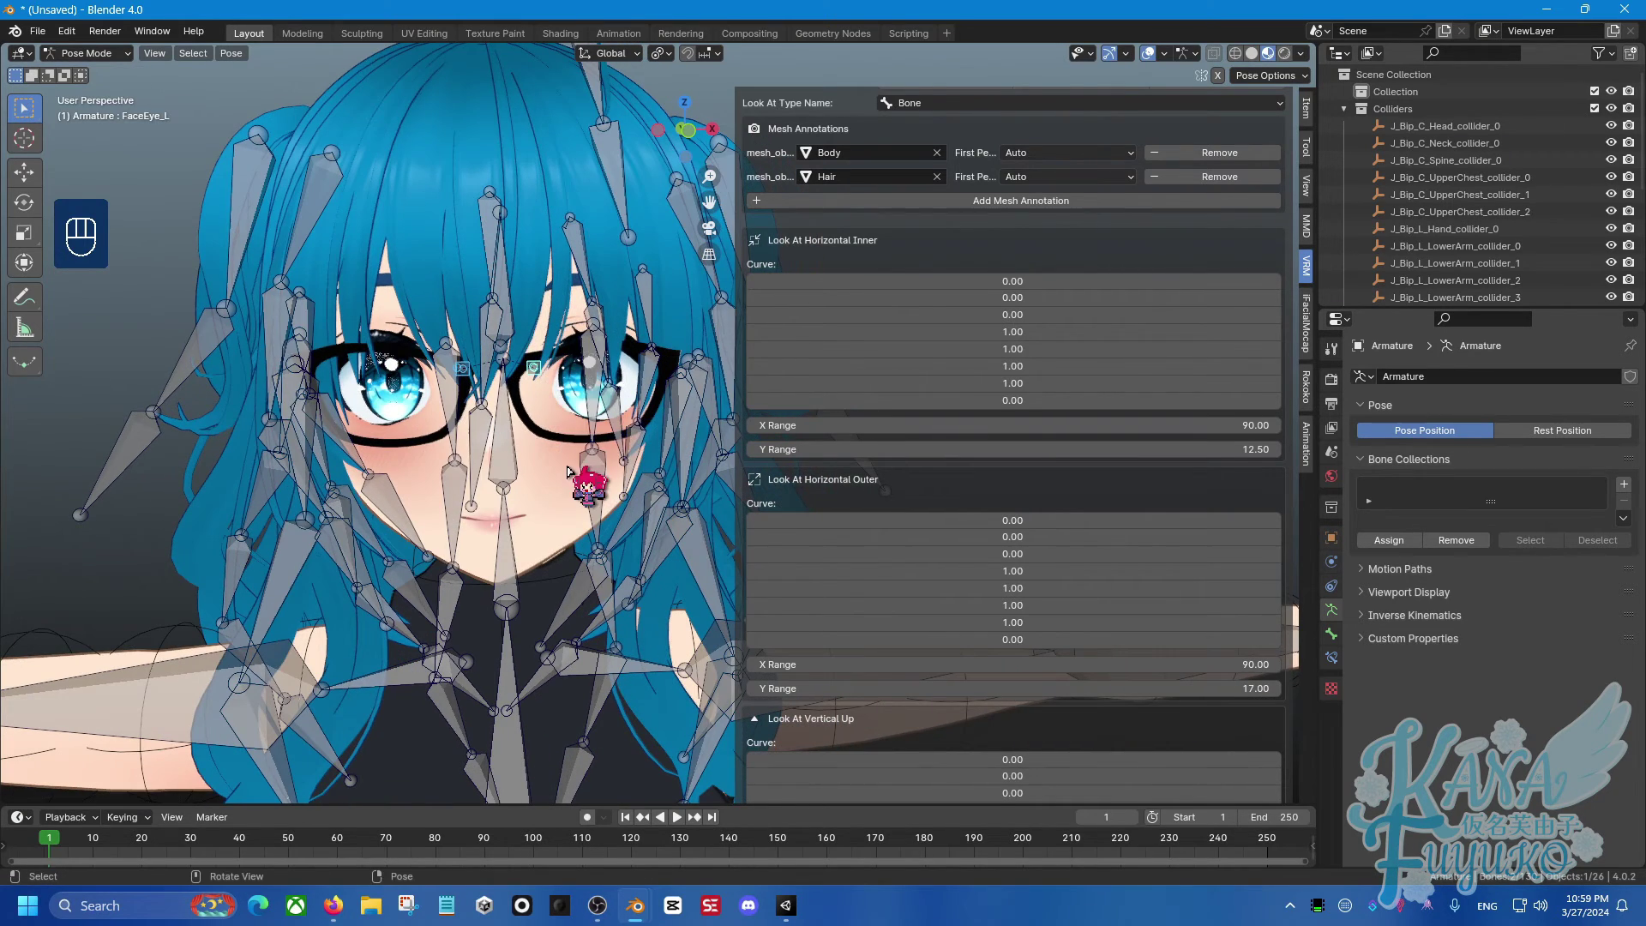
{"action": "scroll", "coordinate": [498, 469], "scroll_direction": "down", "scroll_amount": 3}
{"action": "key", "text": "r"}
{"action": "key", "text": "r"}
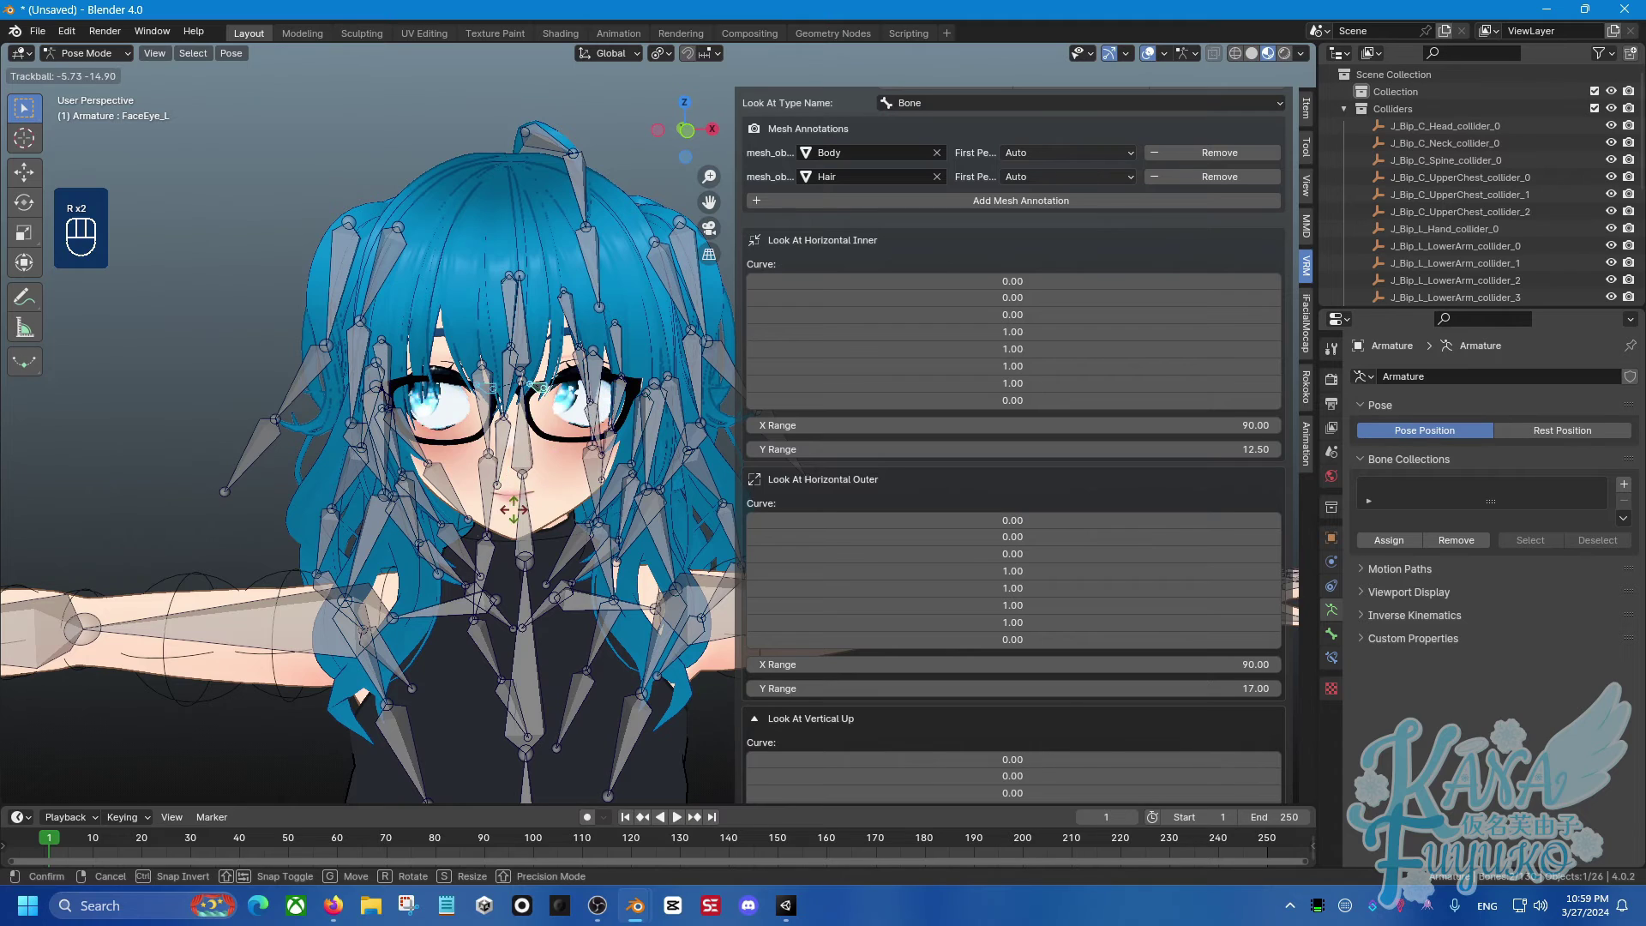
{"action": "right_click", "coordinate": [514, 470]}
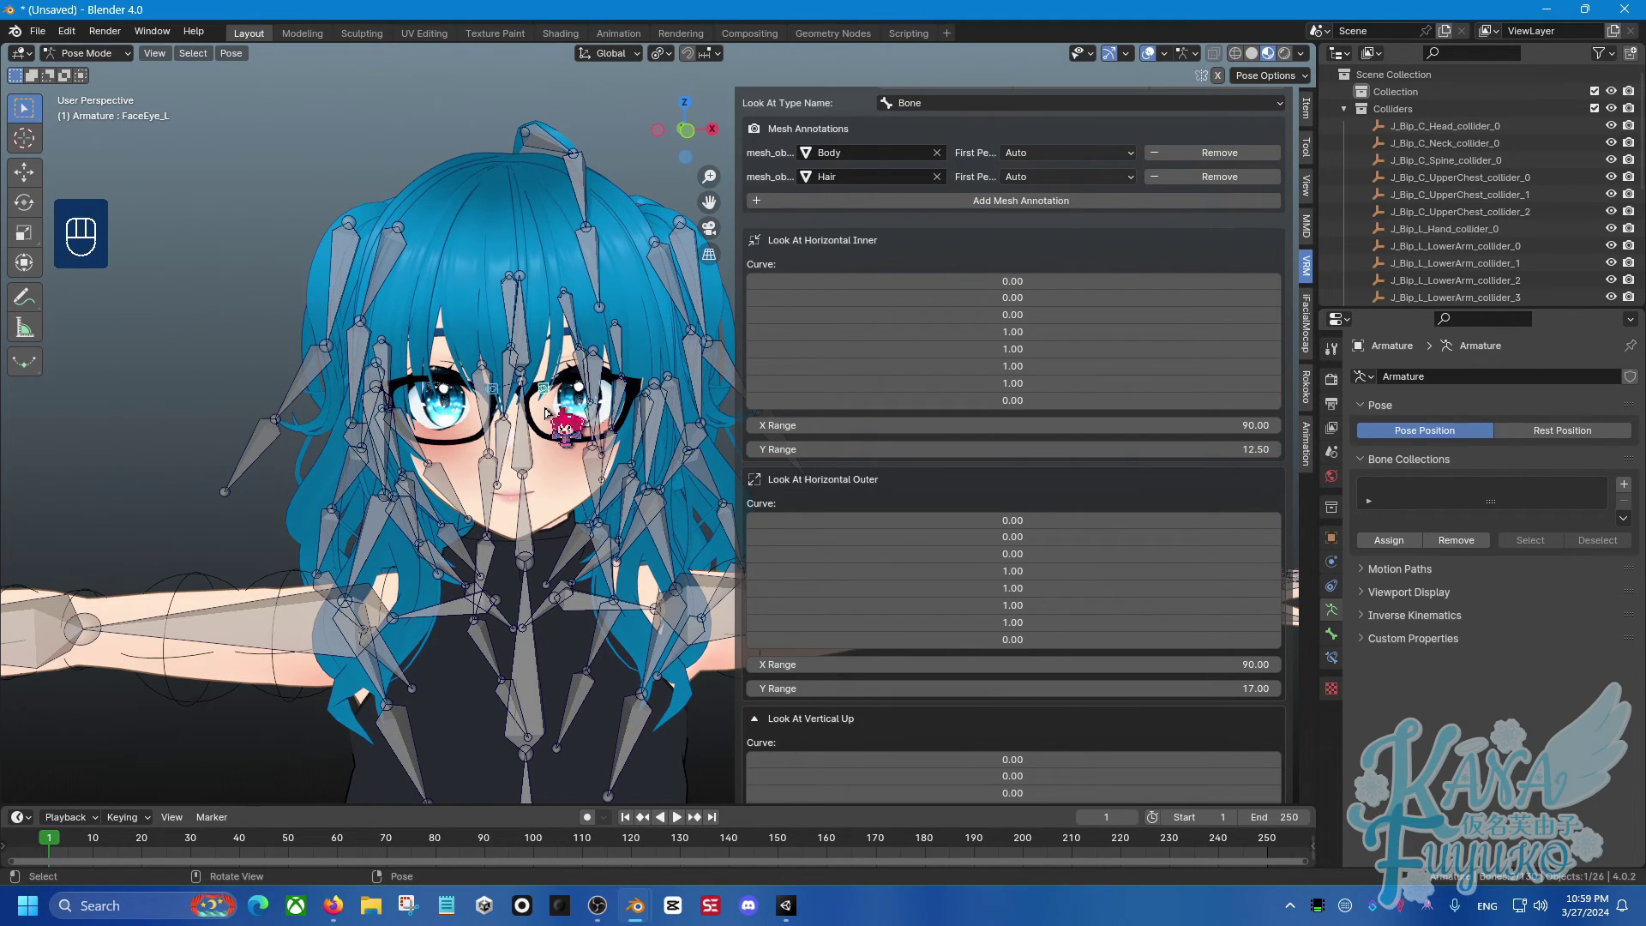
Return the armature to Object Mode.
{"action": "middle_click_drag", "start_coordinate": [545, 412], "coordinate": [326, 120]}
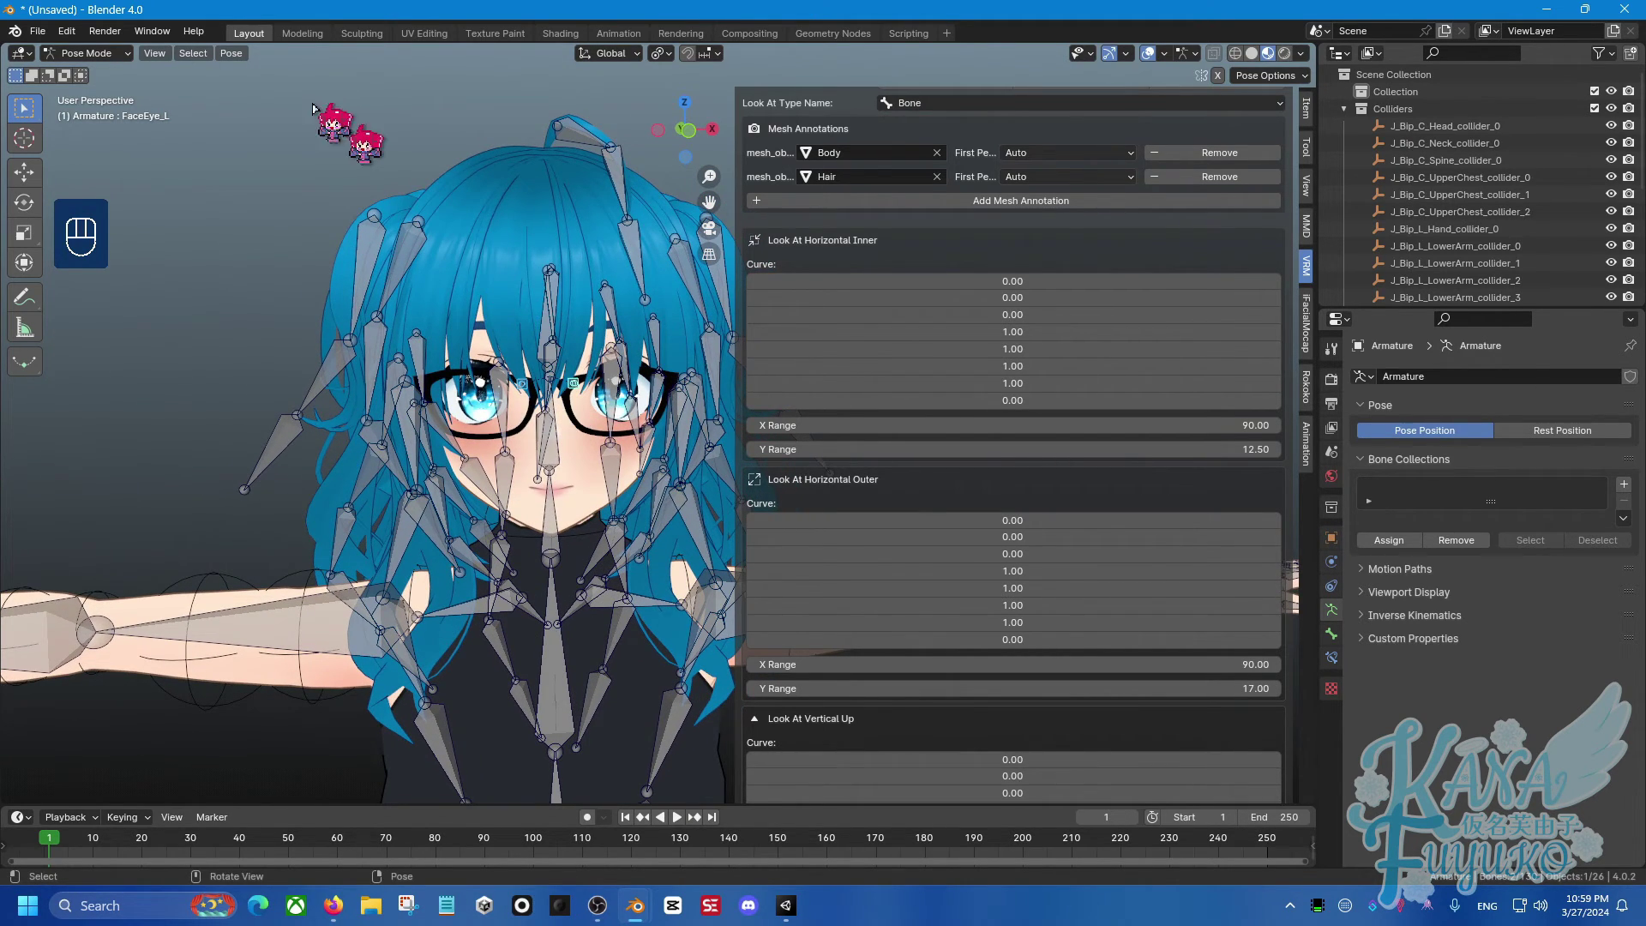
{"action": "left_click", "coordinate": [120, 53]}
{"action": "left_click", "coordinate": [120, 73]}
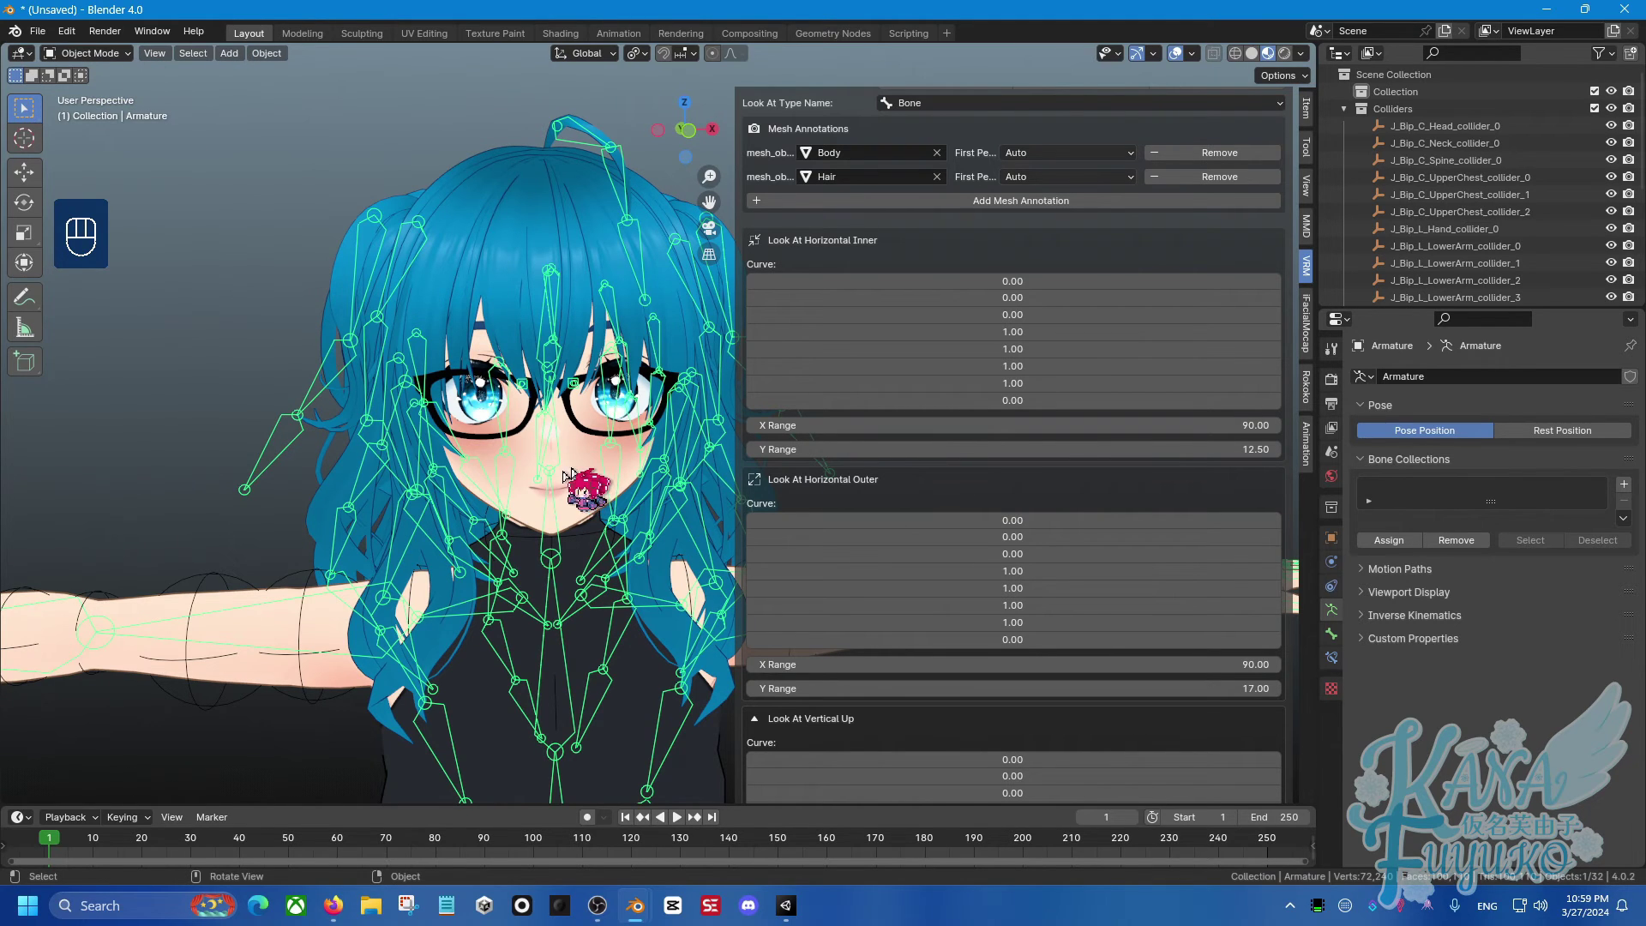
Hide the armature, collapse VRM First Person, and expand Spring Bone to show Bust and Hair groups.
{"action": "key", "text": "h"}
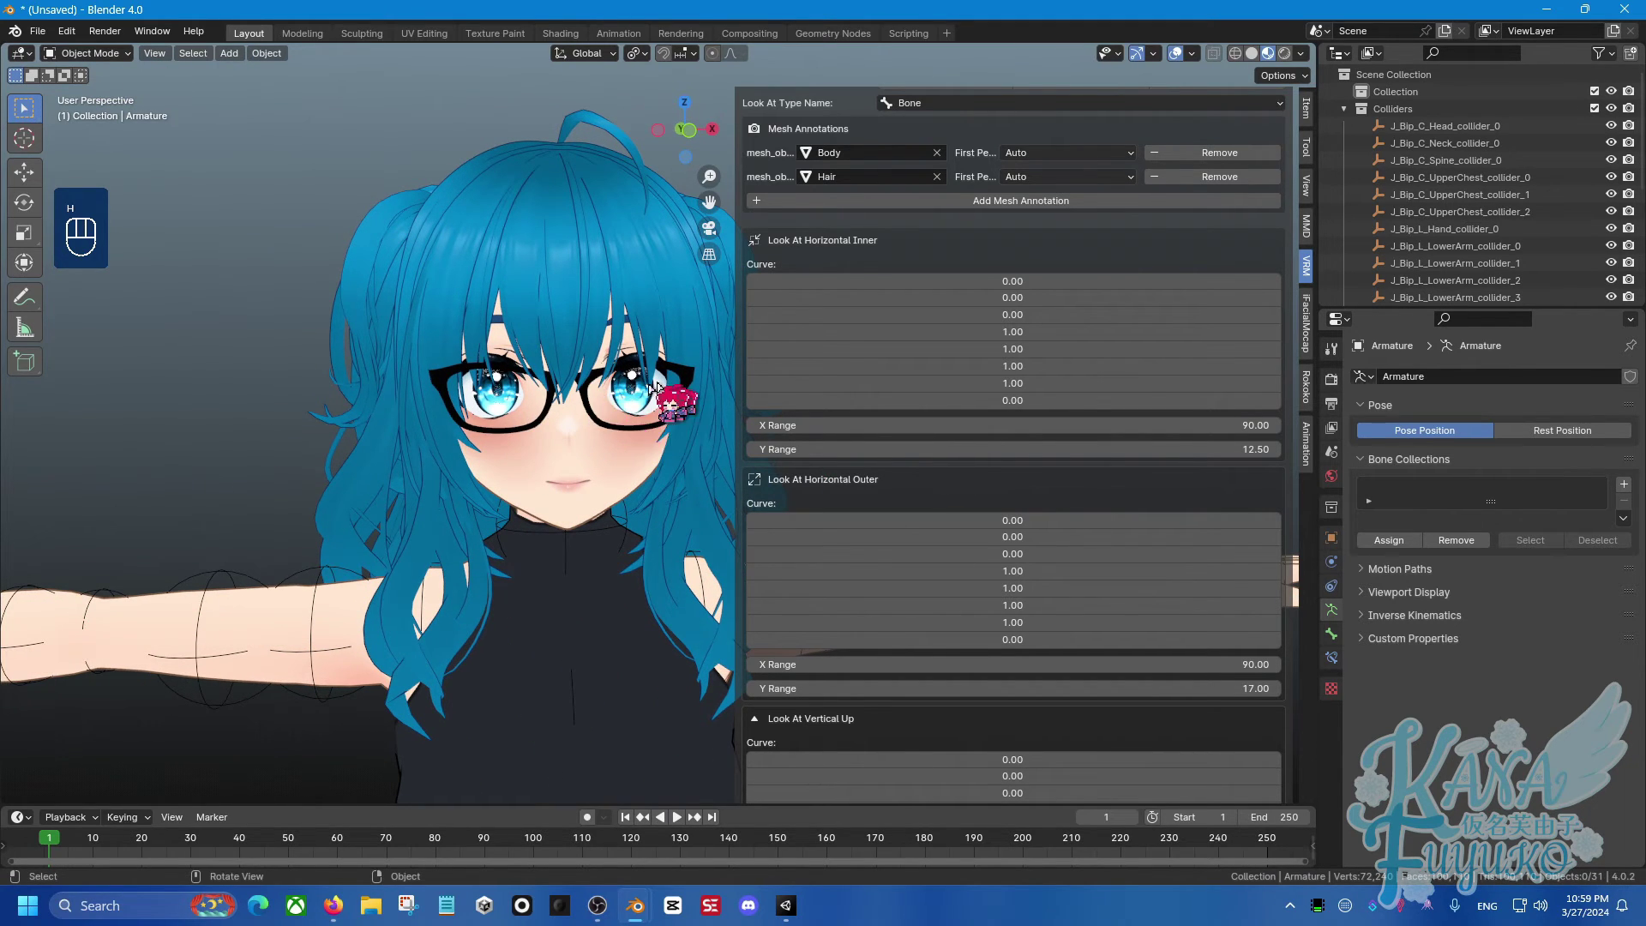
{"action": "scroll", "coordinate": [621, 365], "scroll_direction": "up", "scroll_amount": 3}
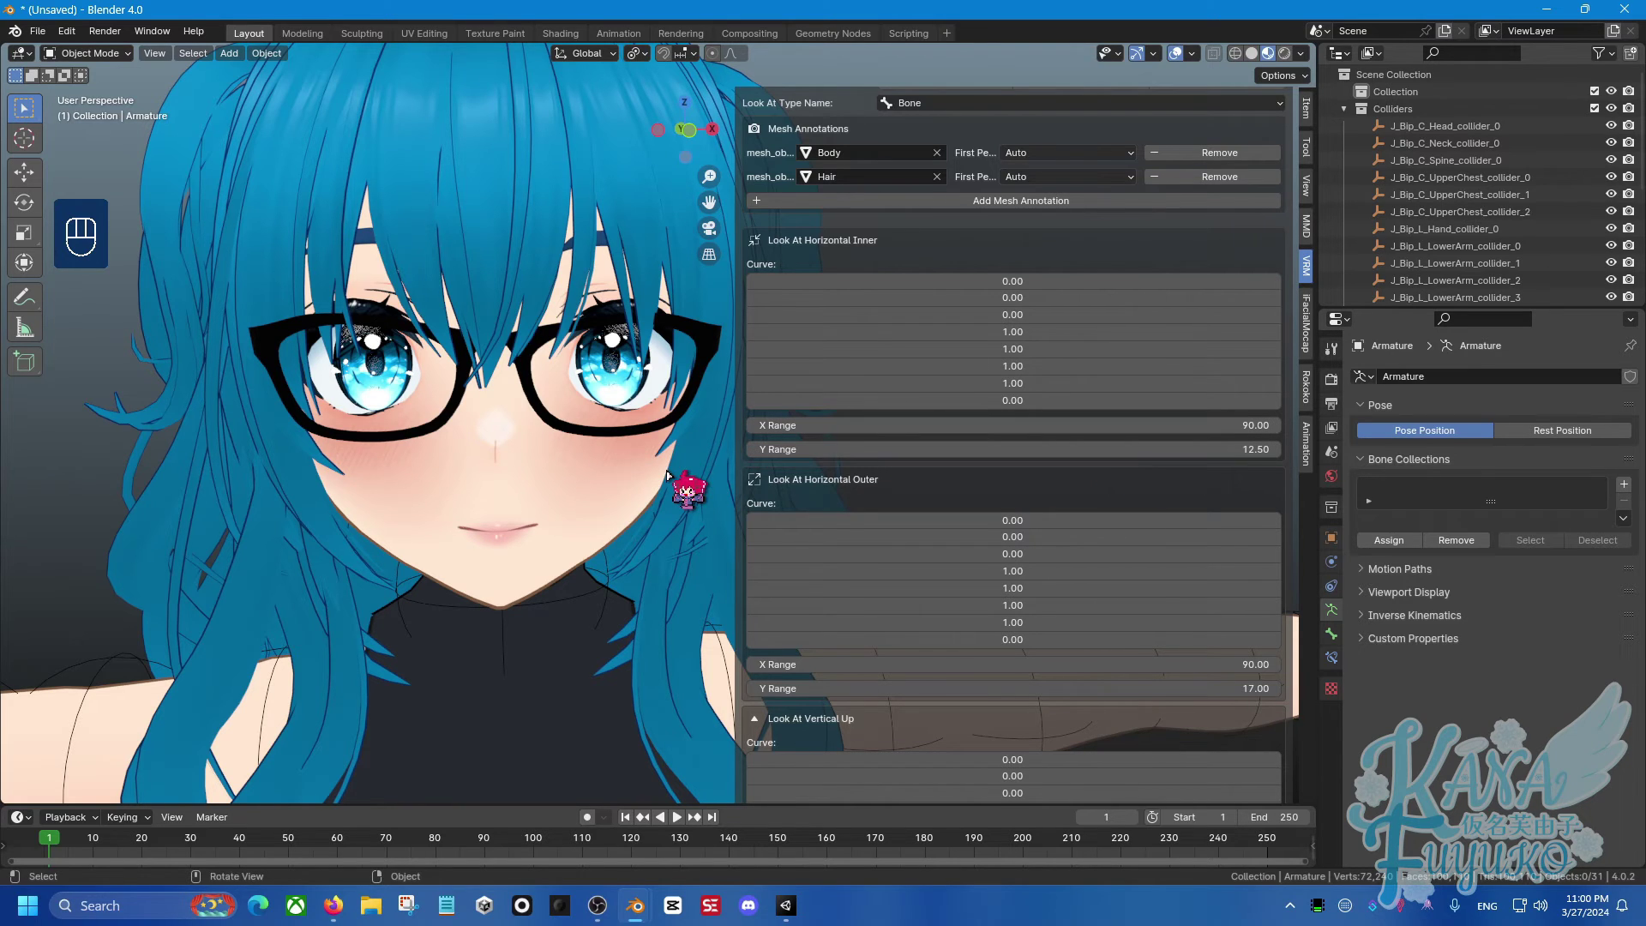
{"action": "scroll", "coordinate": [881, 459], "scroll_direction": "down", "scroll_amount": 8}
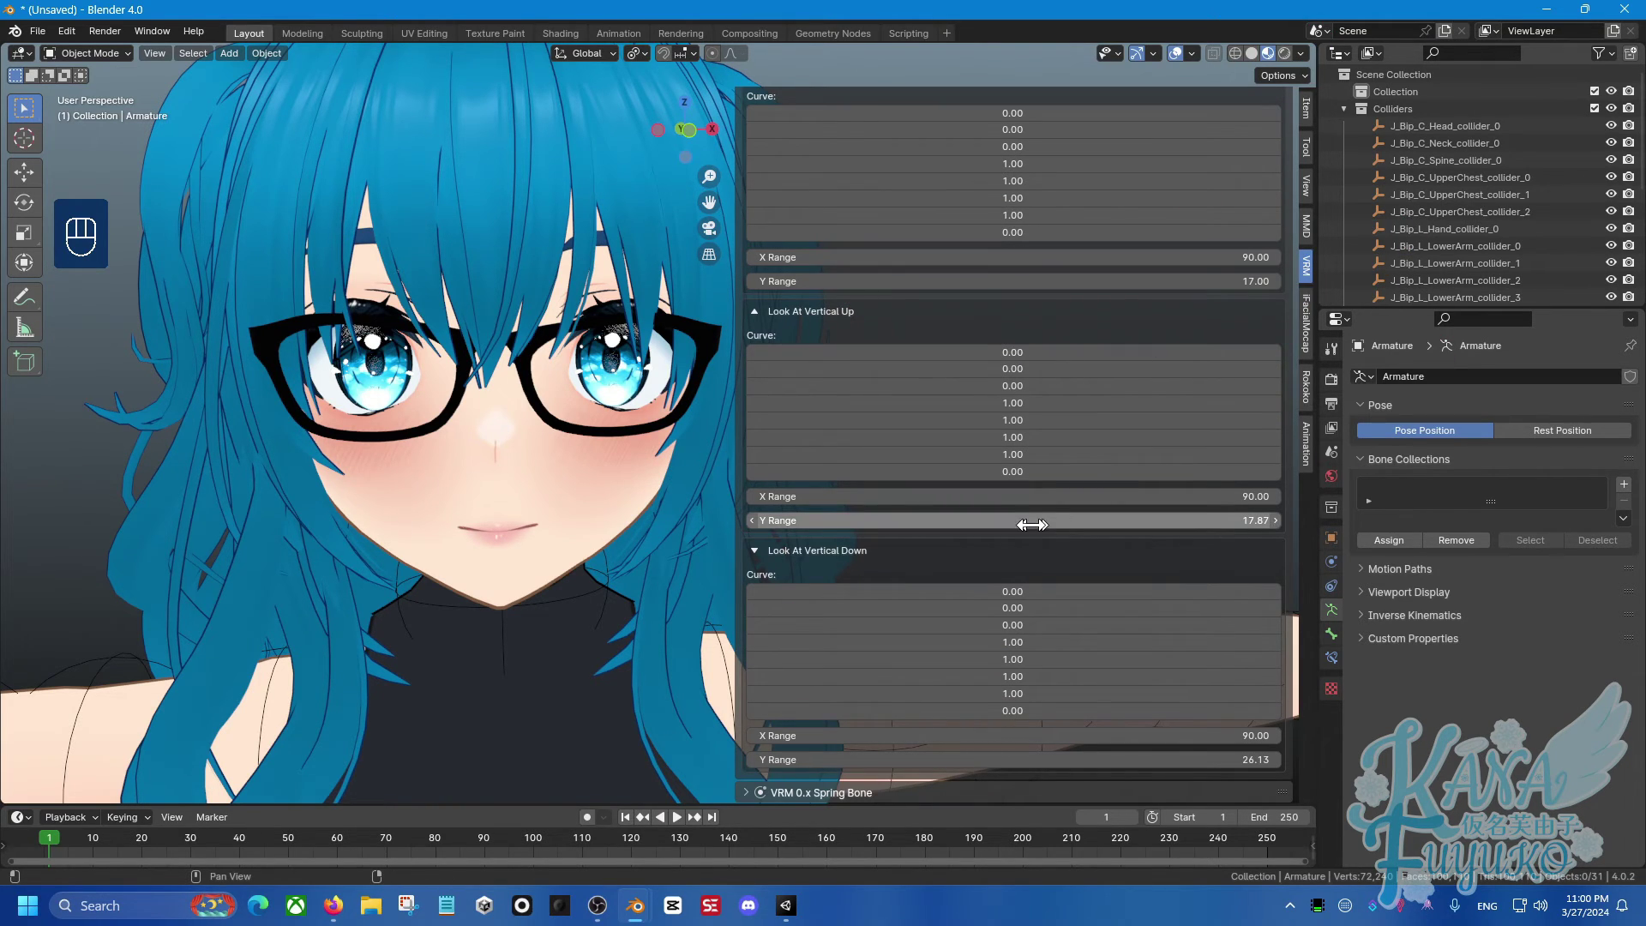
{"action": "scroll", "coordinate": [1031, 513], "scroll_direction": "up", "scroll_amount": 10}
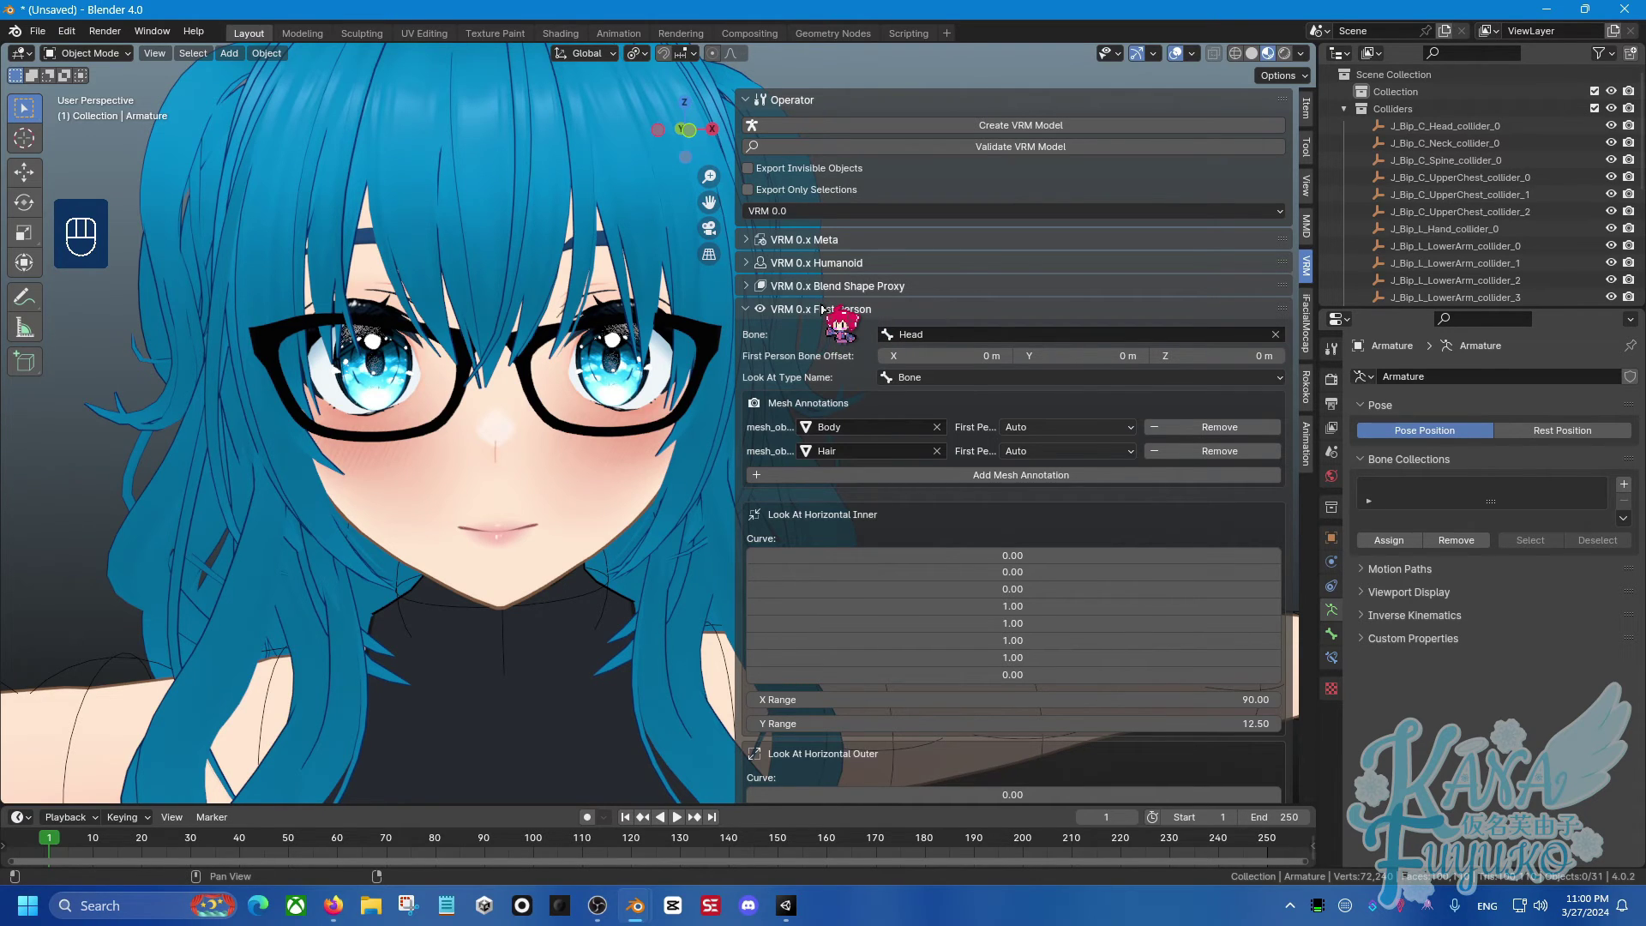
{"action": "left_click", "coordinate": [822, 308]}
{"action": "left_click", "coordinate": [862, 336]}
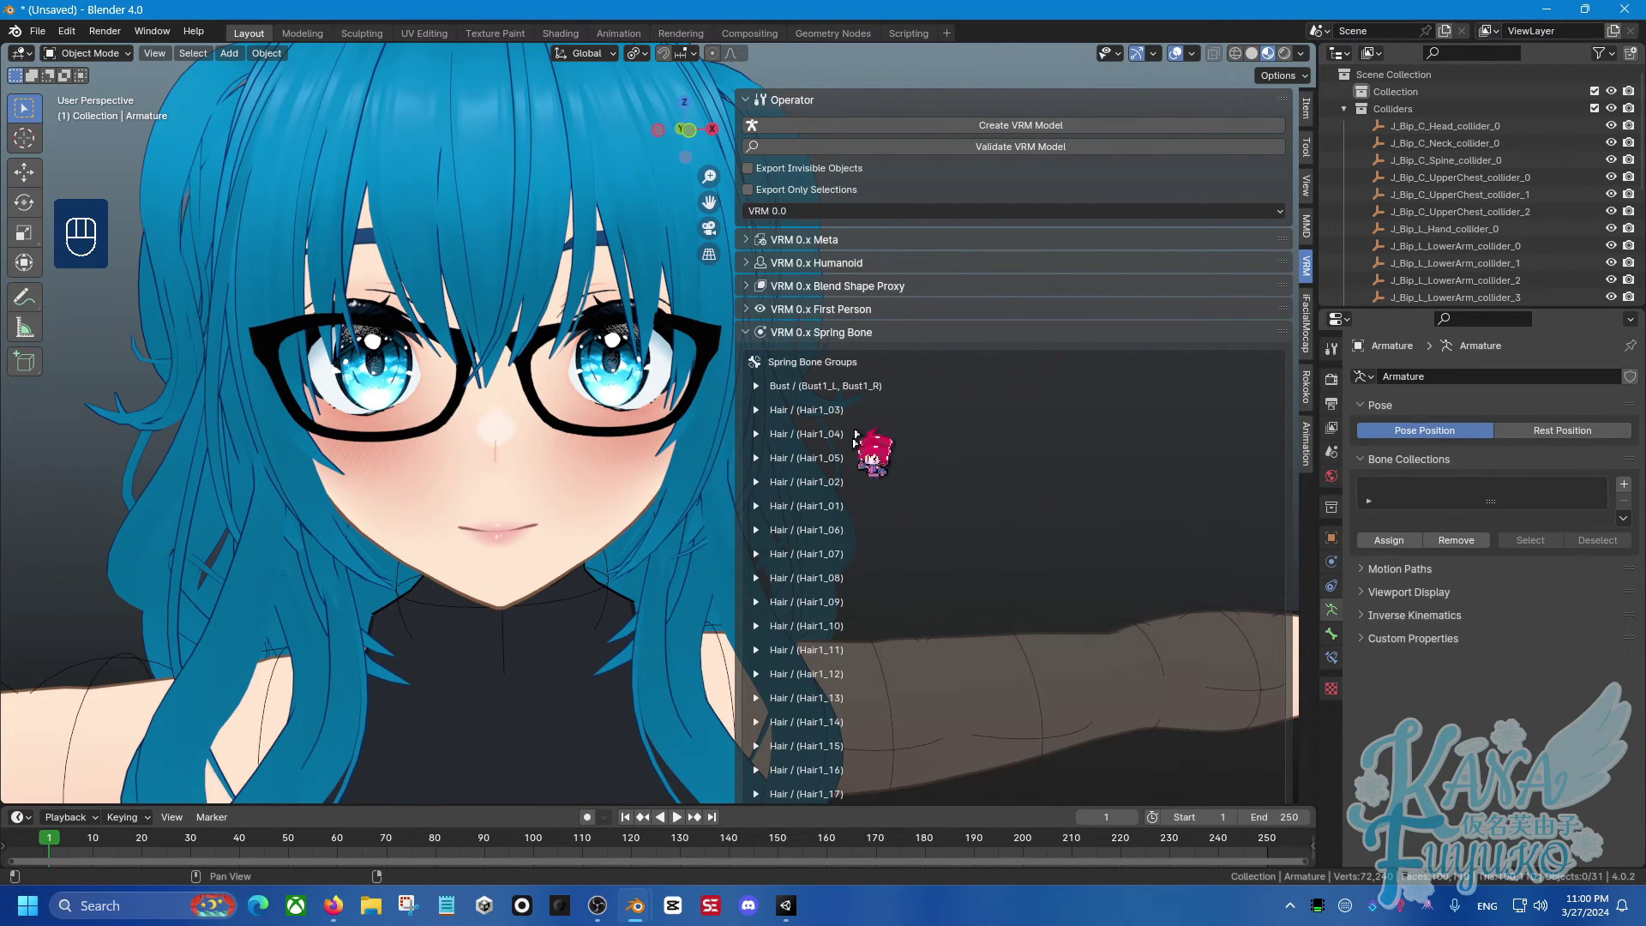
{"action": "scroll", "coordinate": [891, 480], "scroll_direction": "down", "scroll_amount": 6}
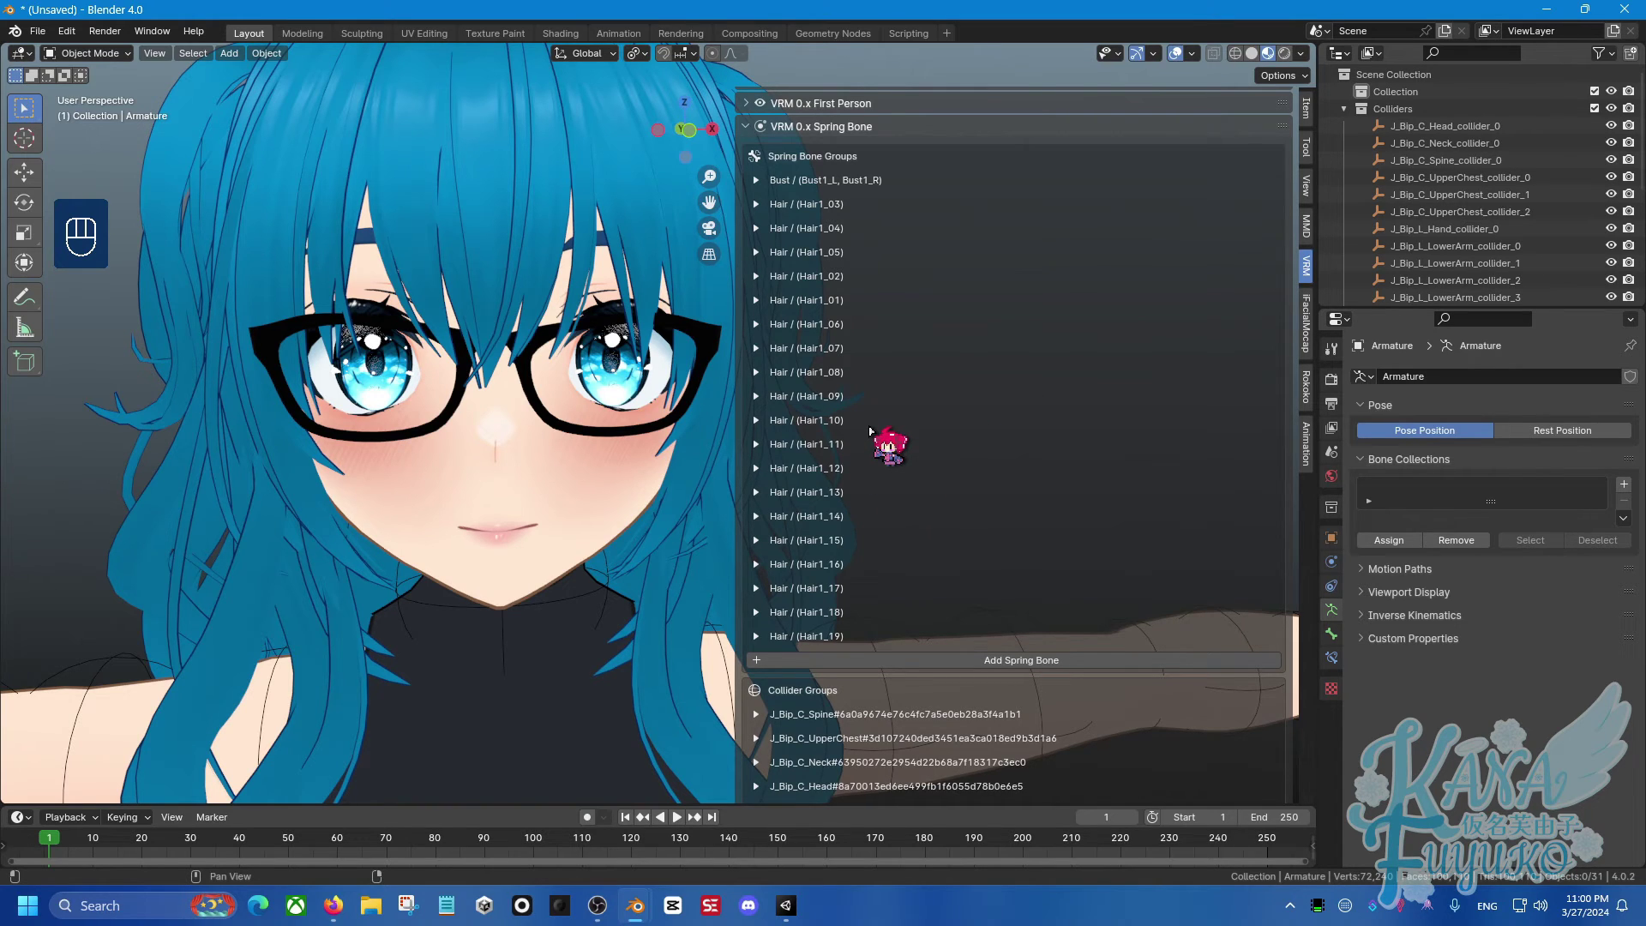
{"action": "scroll", "coordinate": [481, 557], "scroll_direction": "down", "scroll_amount": 6}
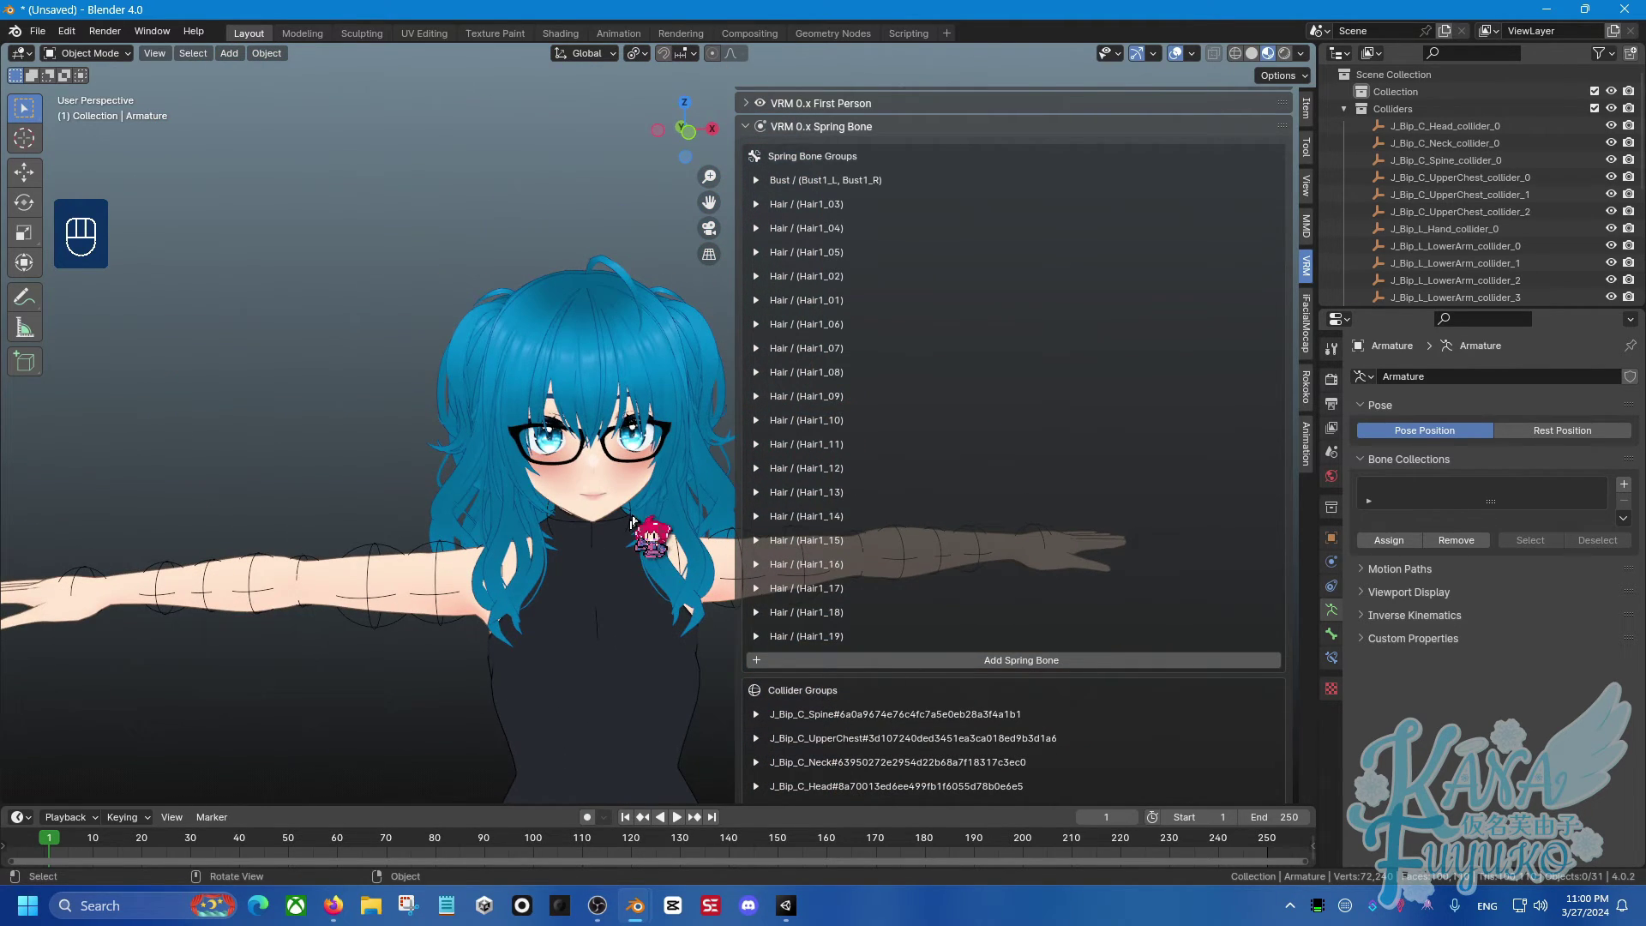
{"action": "middle_click_drag", "start_coordinate": [638, 571], "coordinate": [603, 427], "text": "shift"}
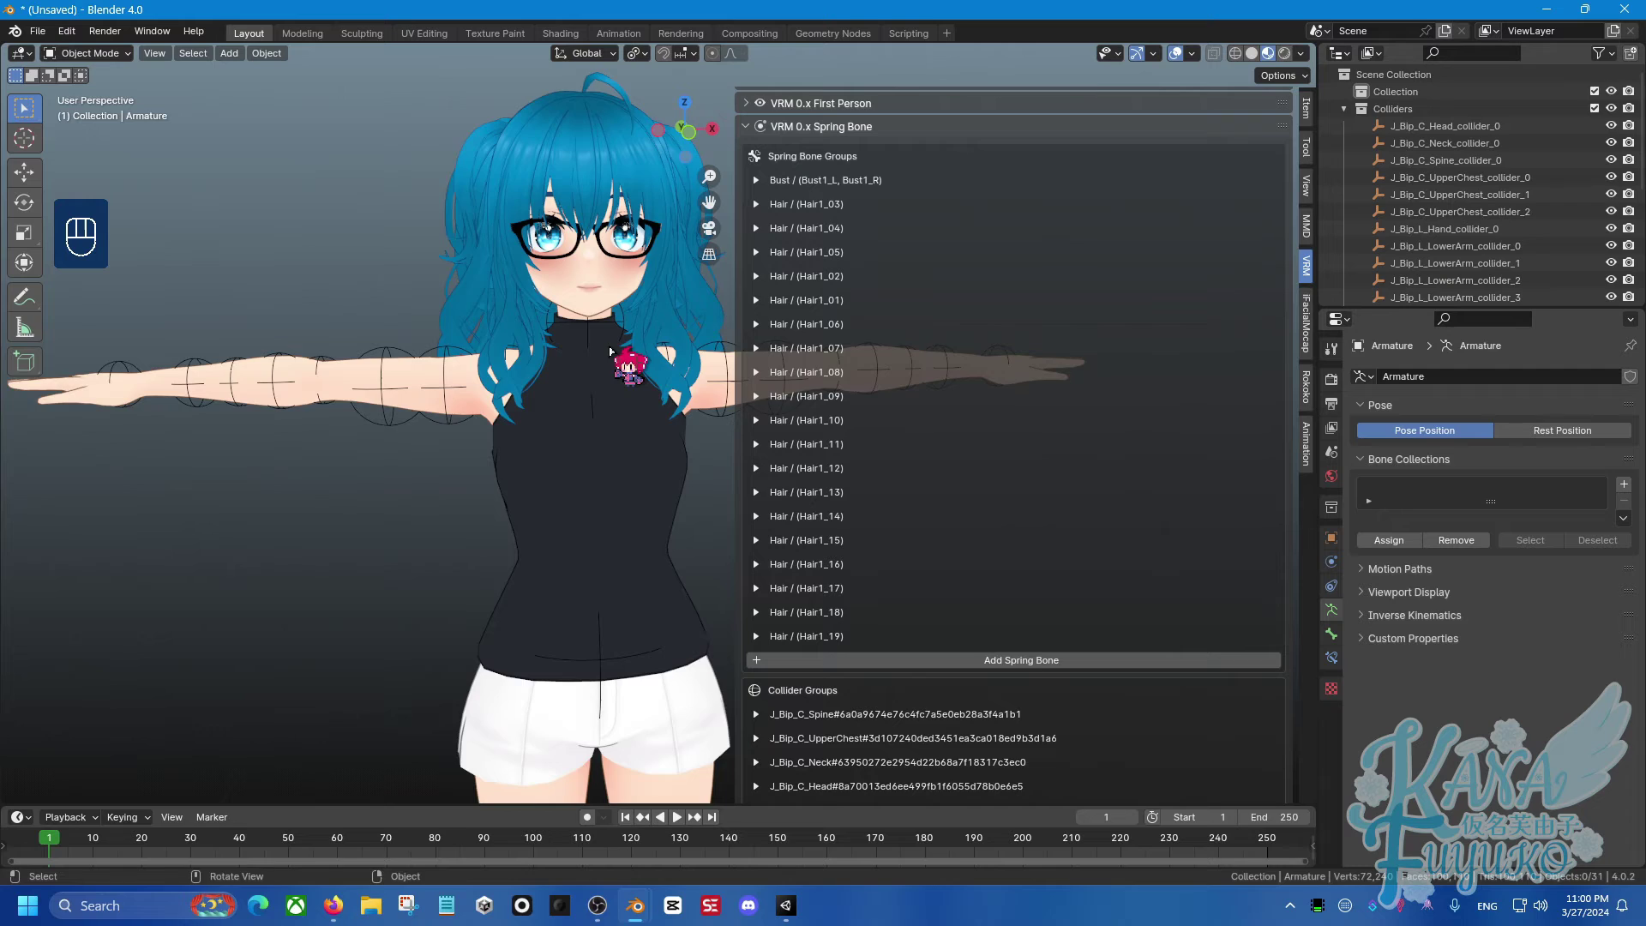
{"action": "middle_click_drag", "start_coordinate": [611, 352], "coordinate": [645, 403]}
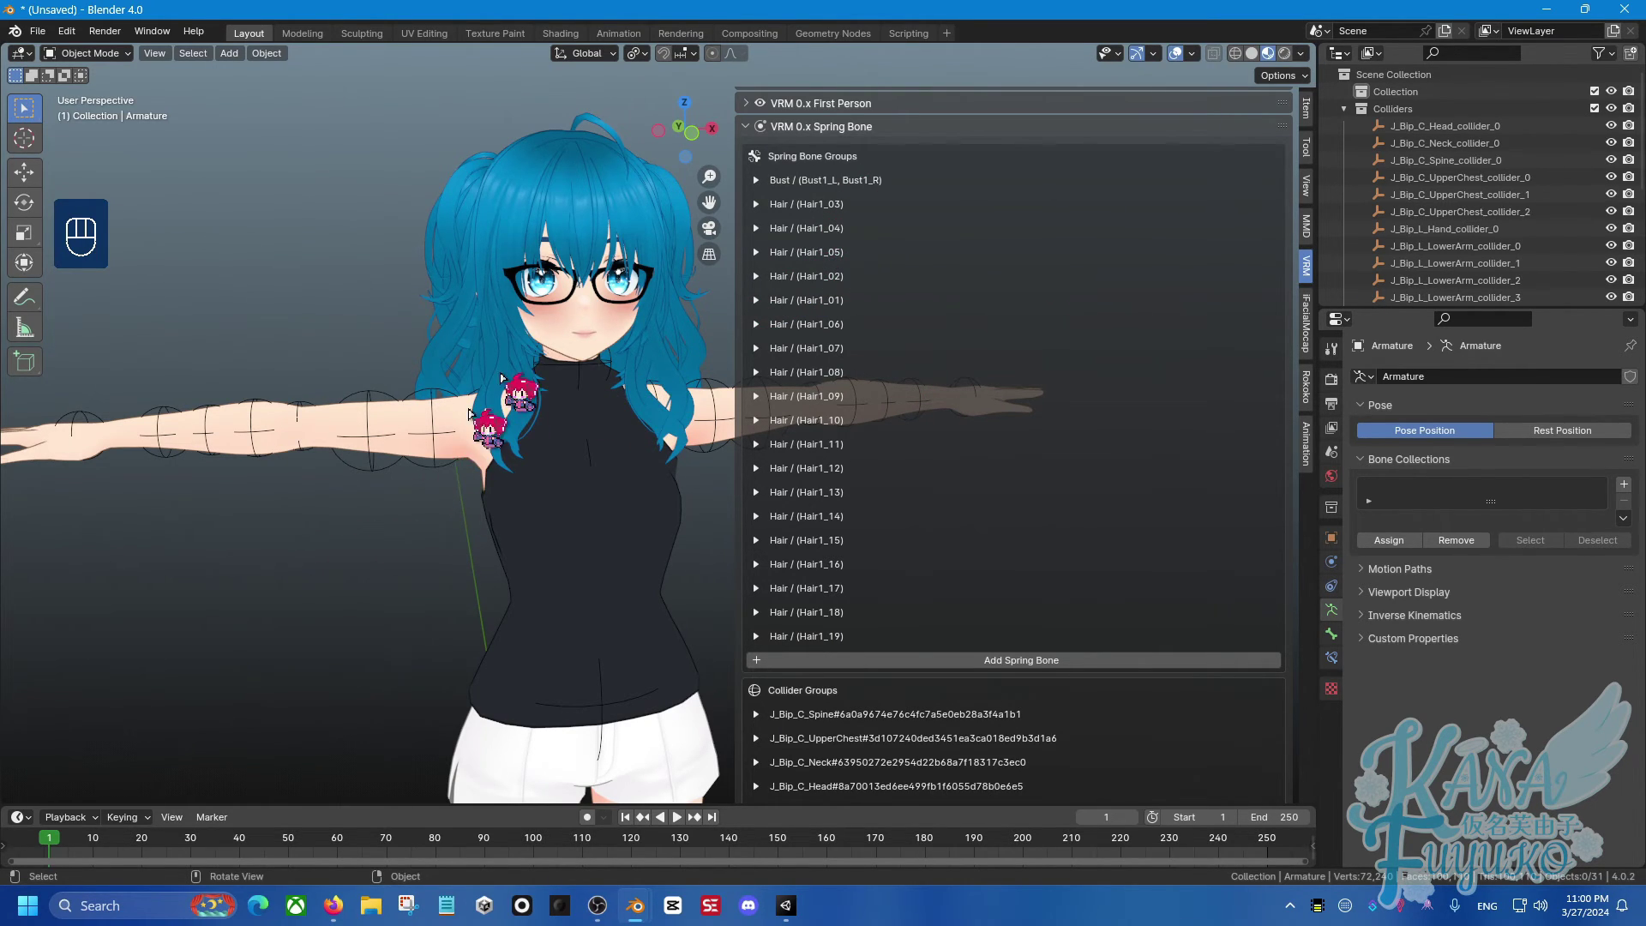
{"action": "middle_click_drag", "start_coordinate": [411, 549], "coordinate": [403, 593]}
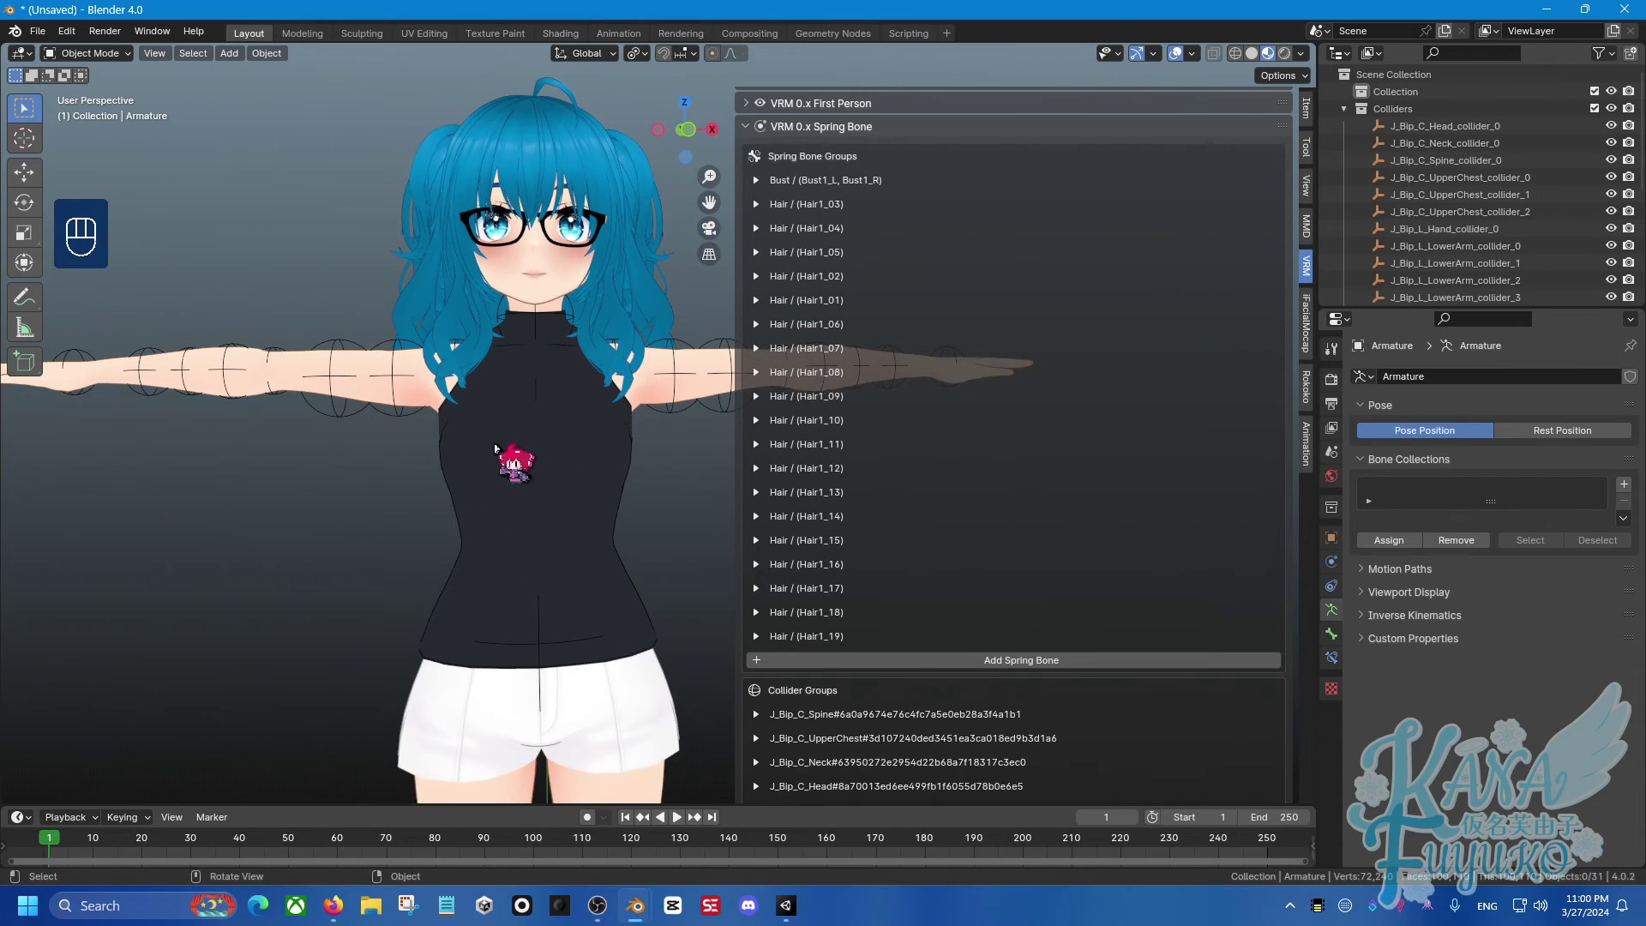
{"action": "middle_click_drag", "start_coordinate": [525, 489], "coordinate": [956, 320], "text": "shift"}
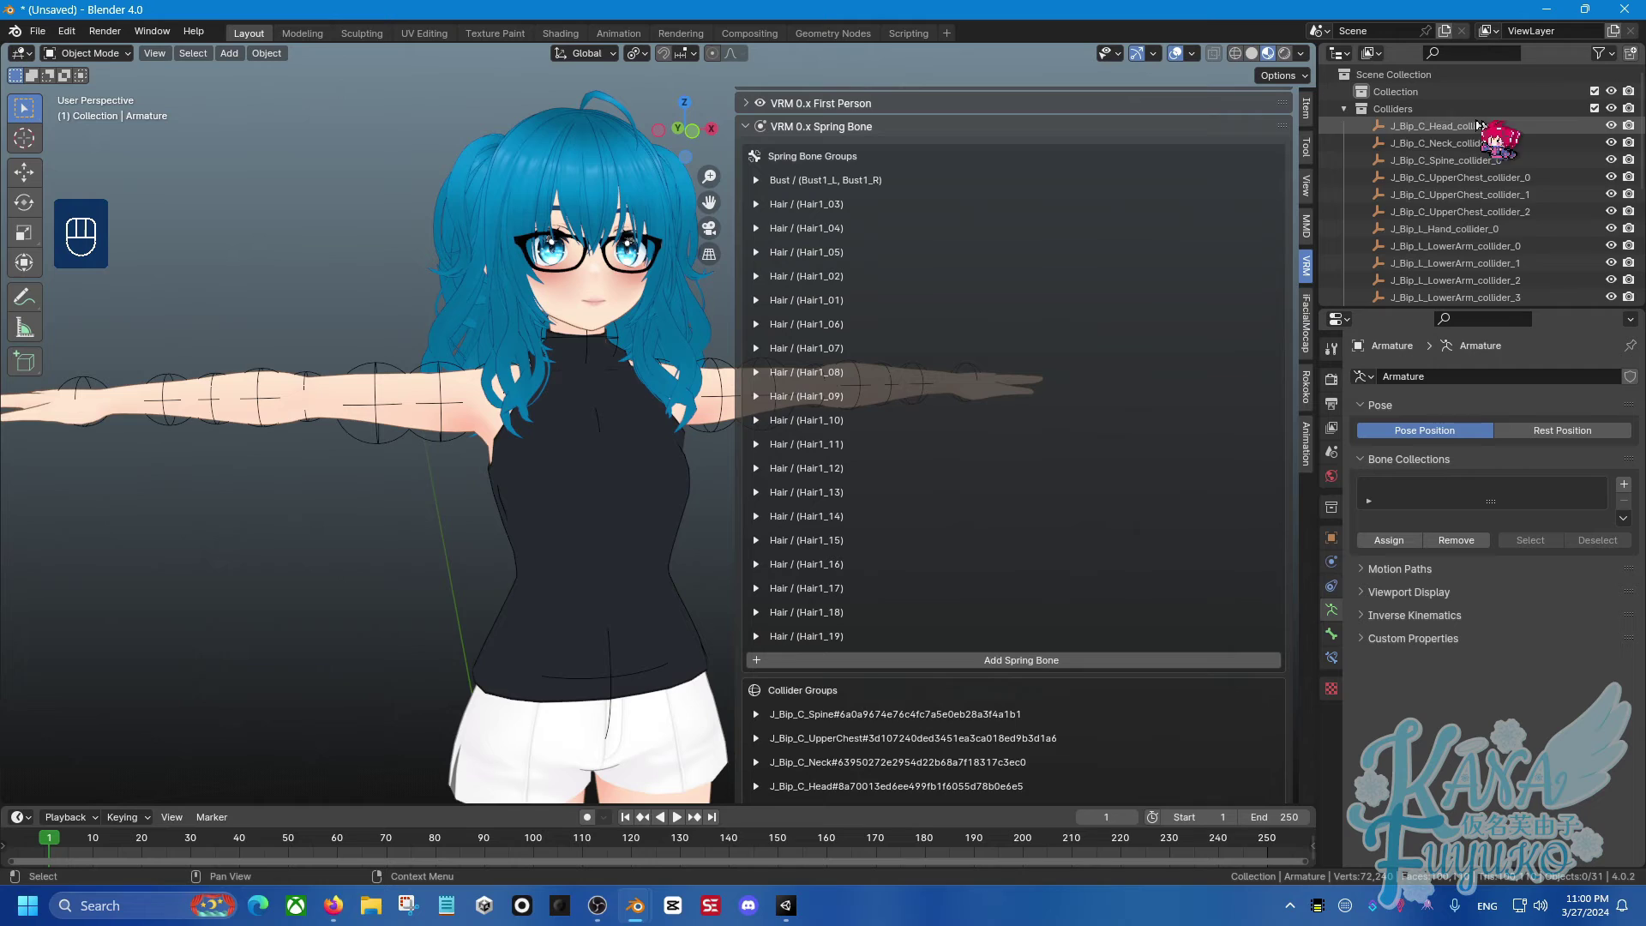
{"action": "middle_click_drag", "start_coordinate": [588, 480], "coordinate": [583, 487]}
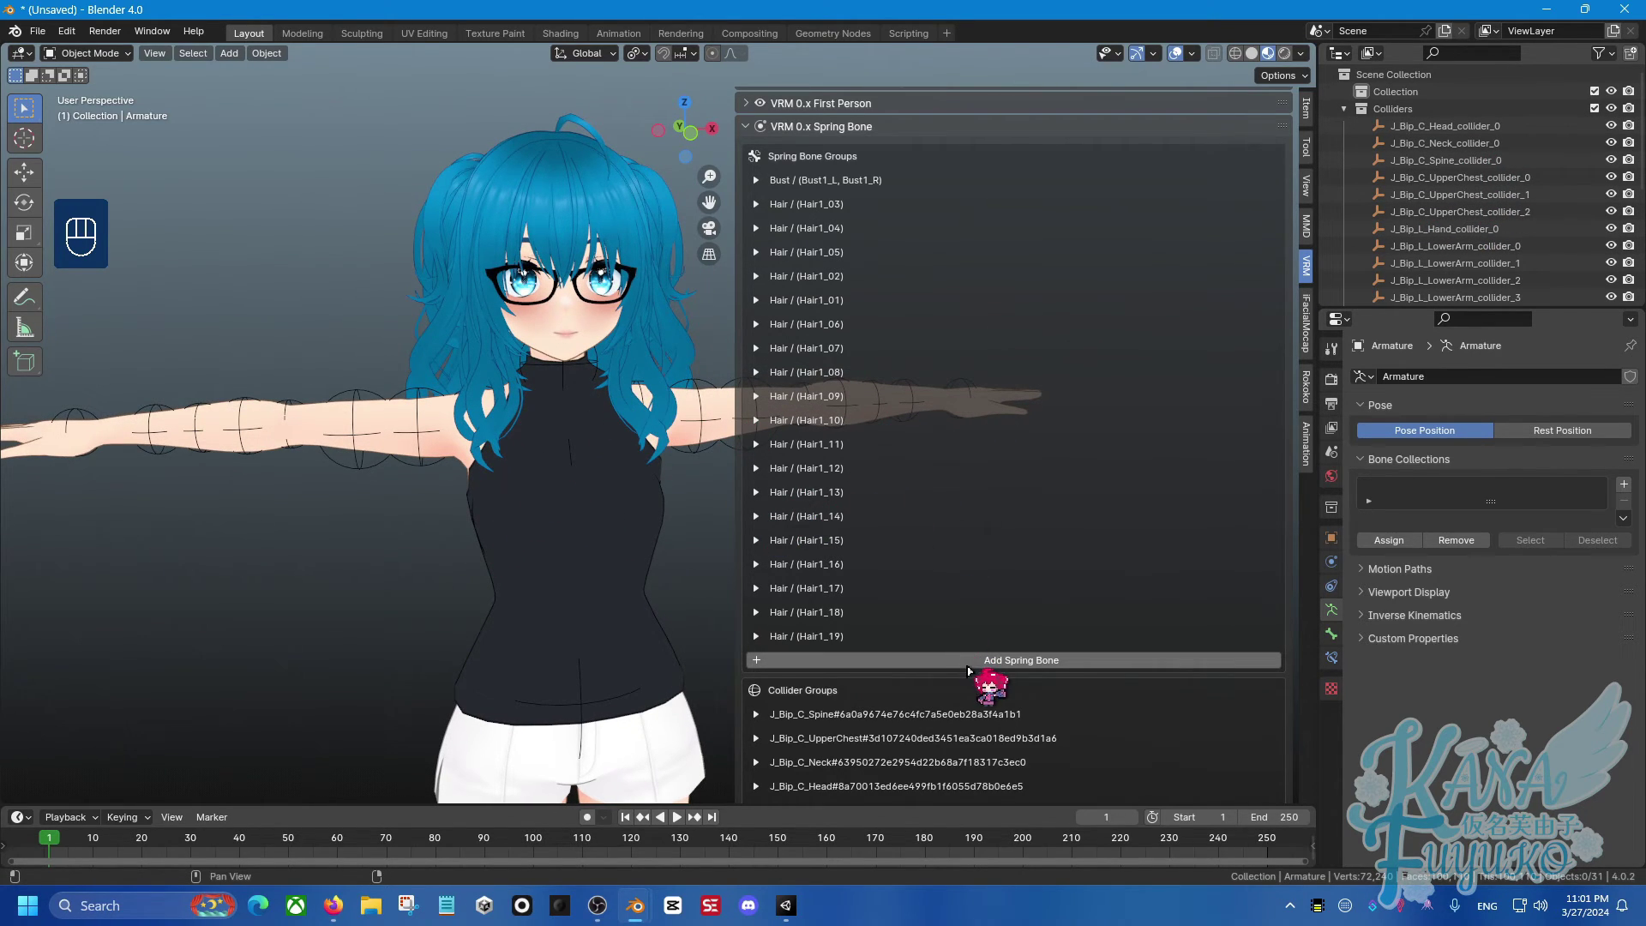
{"action": "scroll", "coordinate": [943, 669], "scroll_direction": "down", "scroll_amount": 5}
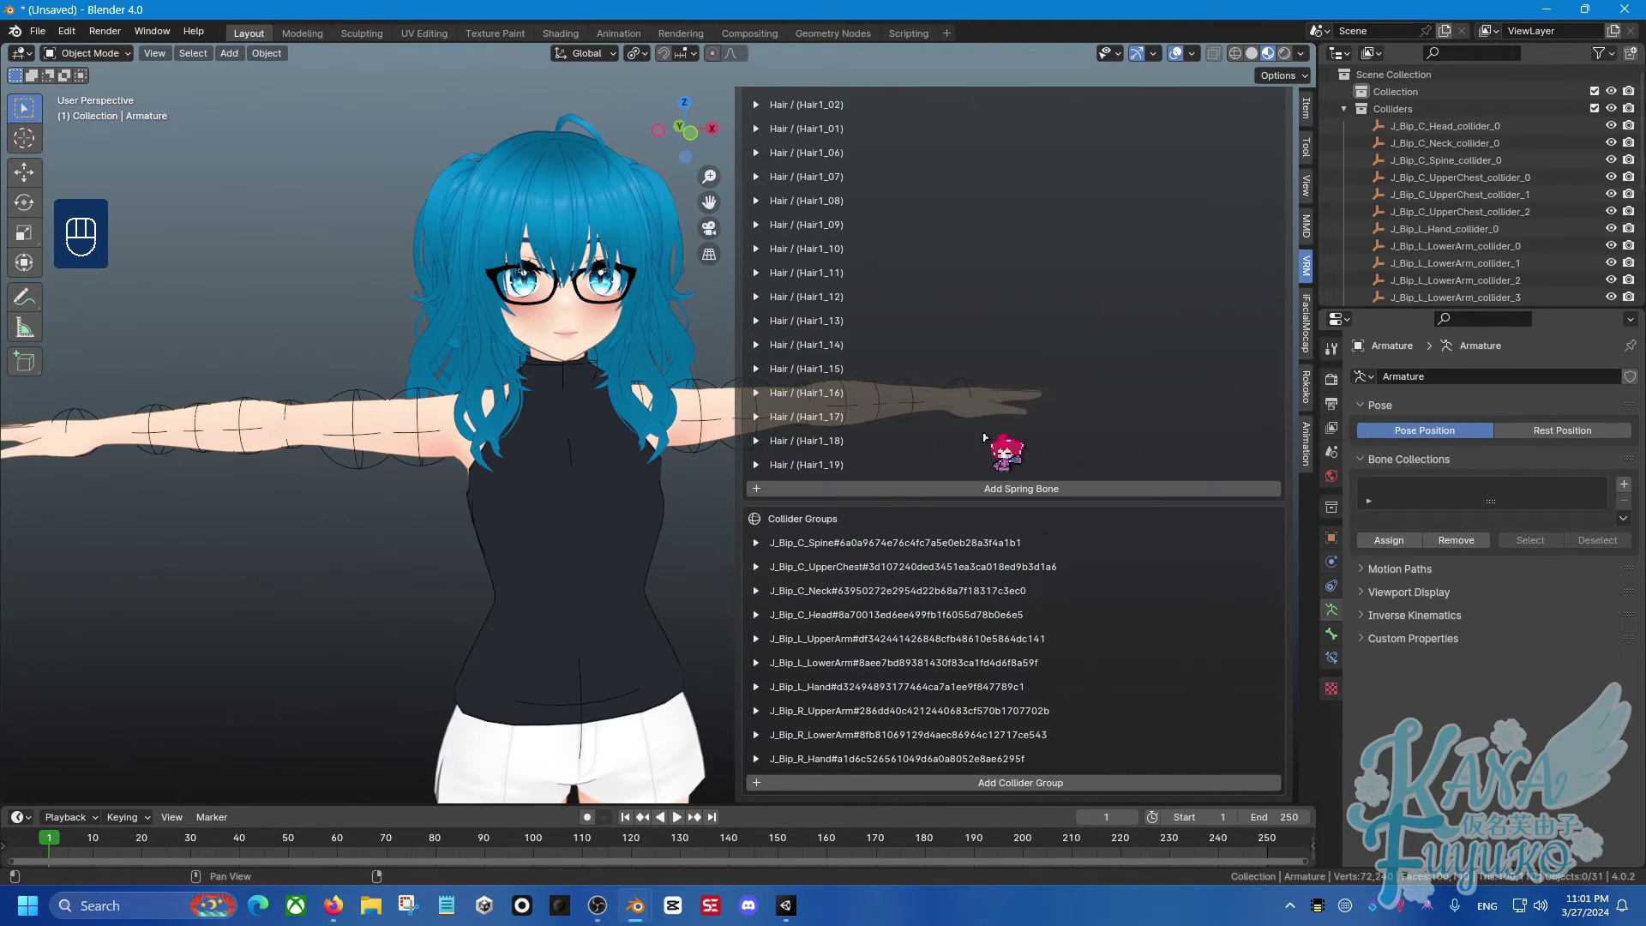
{"action": "left_click", "coordinate": [836, 440]}
{"action": "scroll", "coordinate": [1020, 448], "scroll_direction": "down", "scroll_amount": 4}
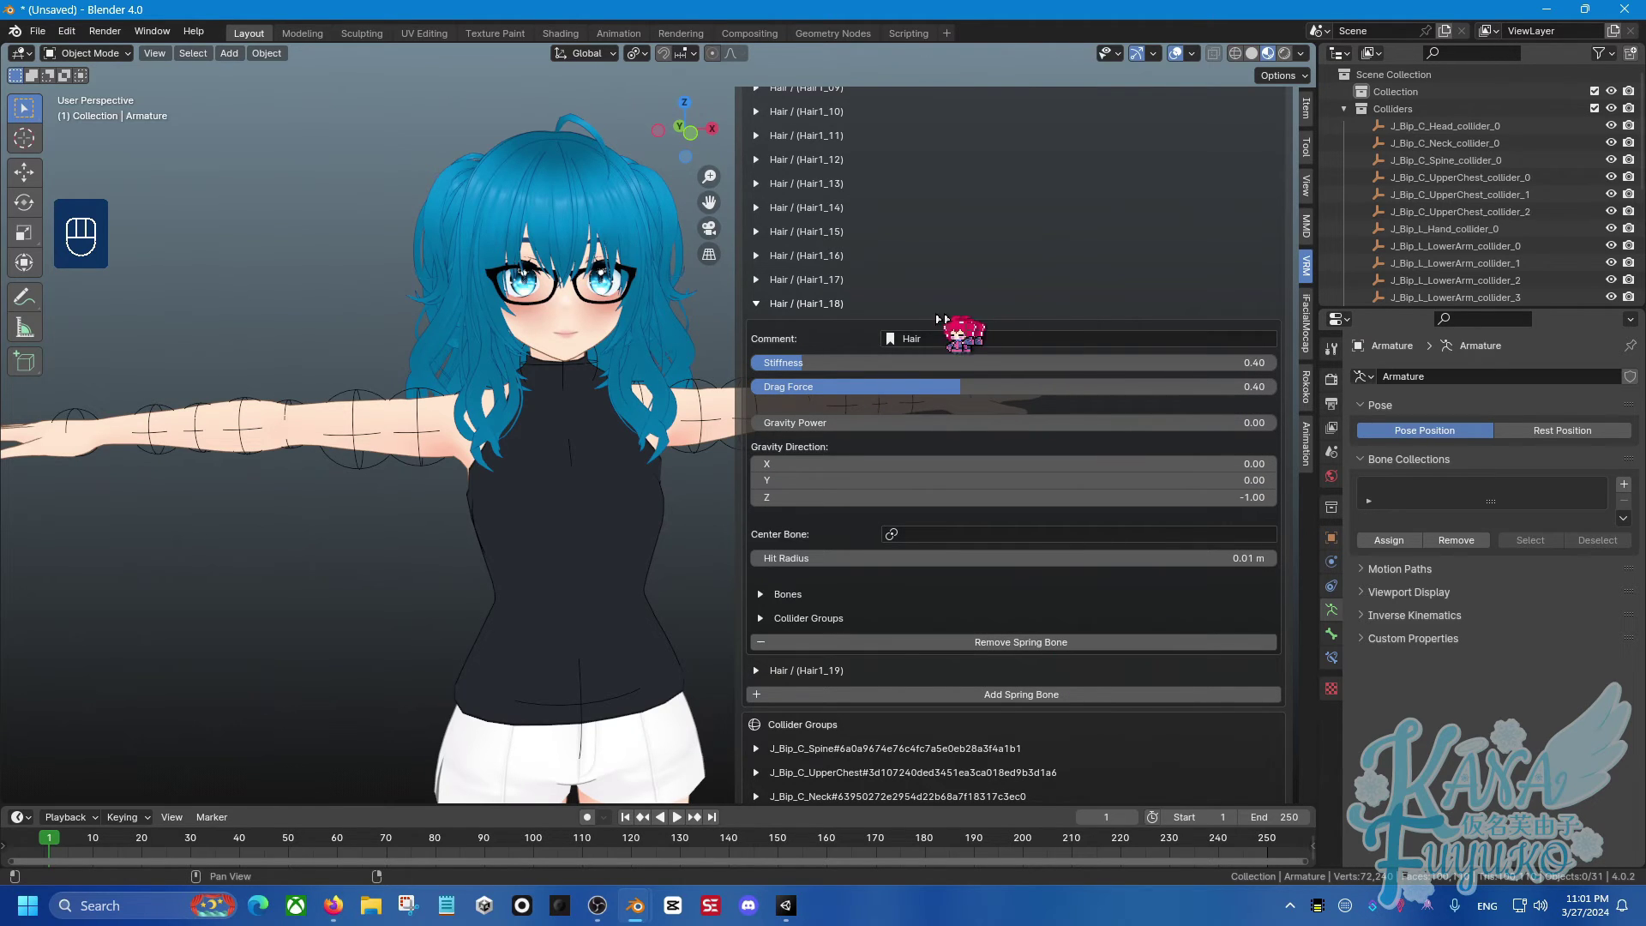
{"action": "left_click", "coordinate": [844, 303]}
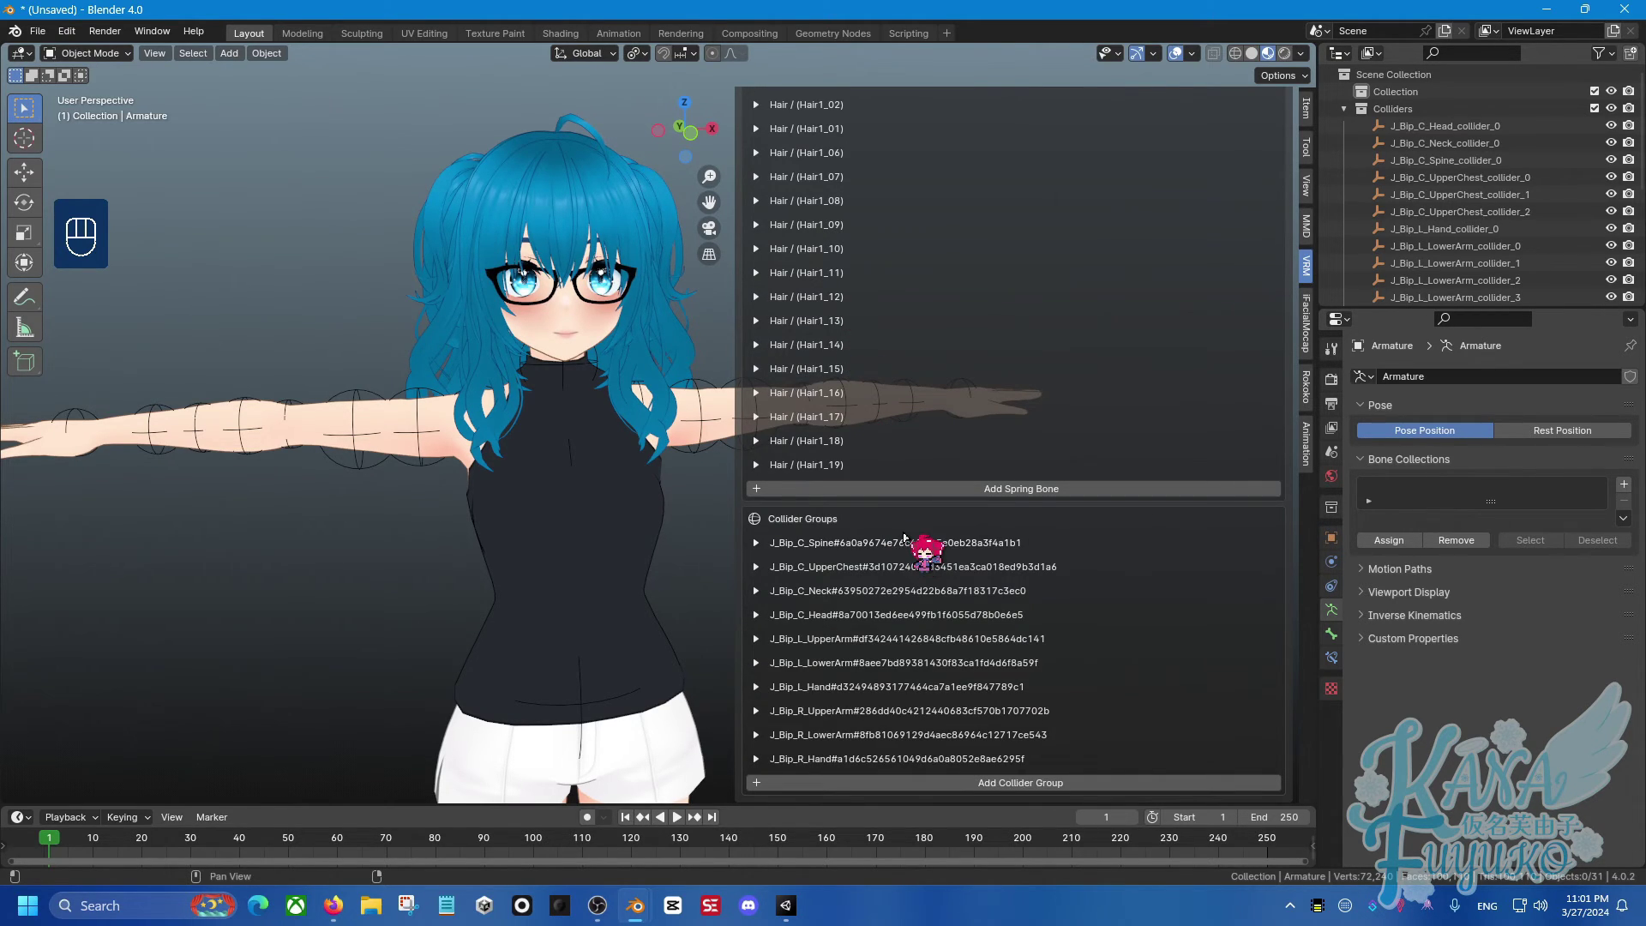
{"action": "scroll", "coordinate": [893, 525], "scroll_direction": "up", "scroll_amount": 11}
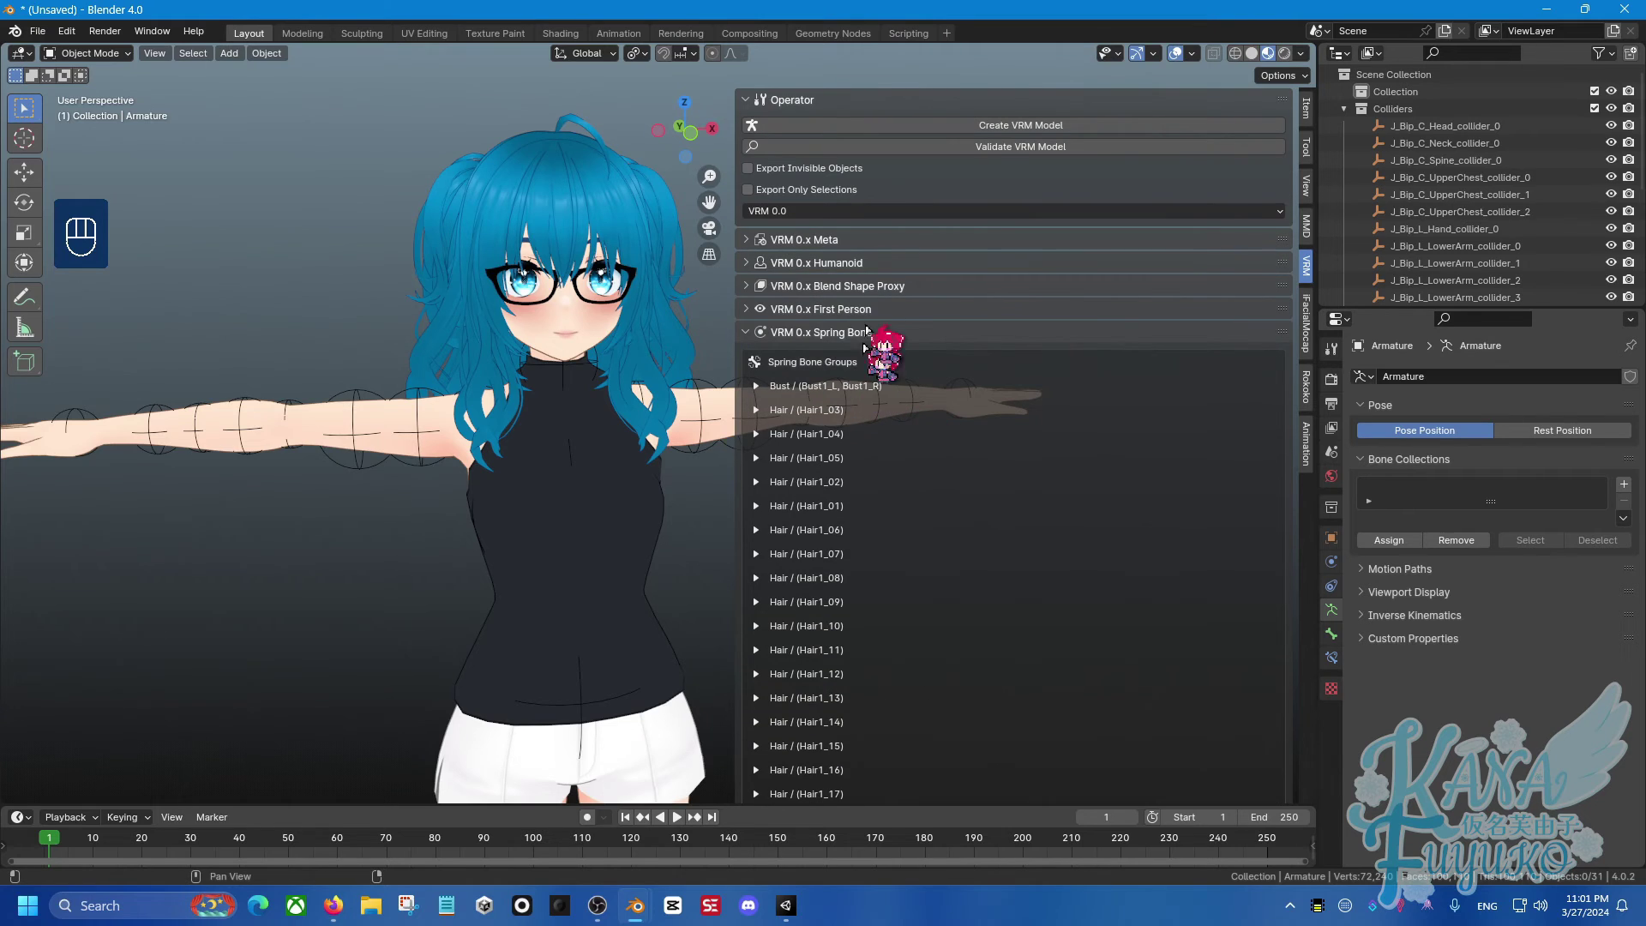
Collapse VRM Spring Bone, narrow the sidebar, and re-centre the character in the viewport.
{"action": "left_click", "coordinate": [858, 333]}
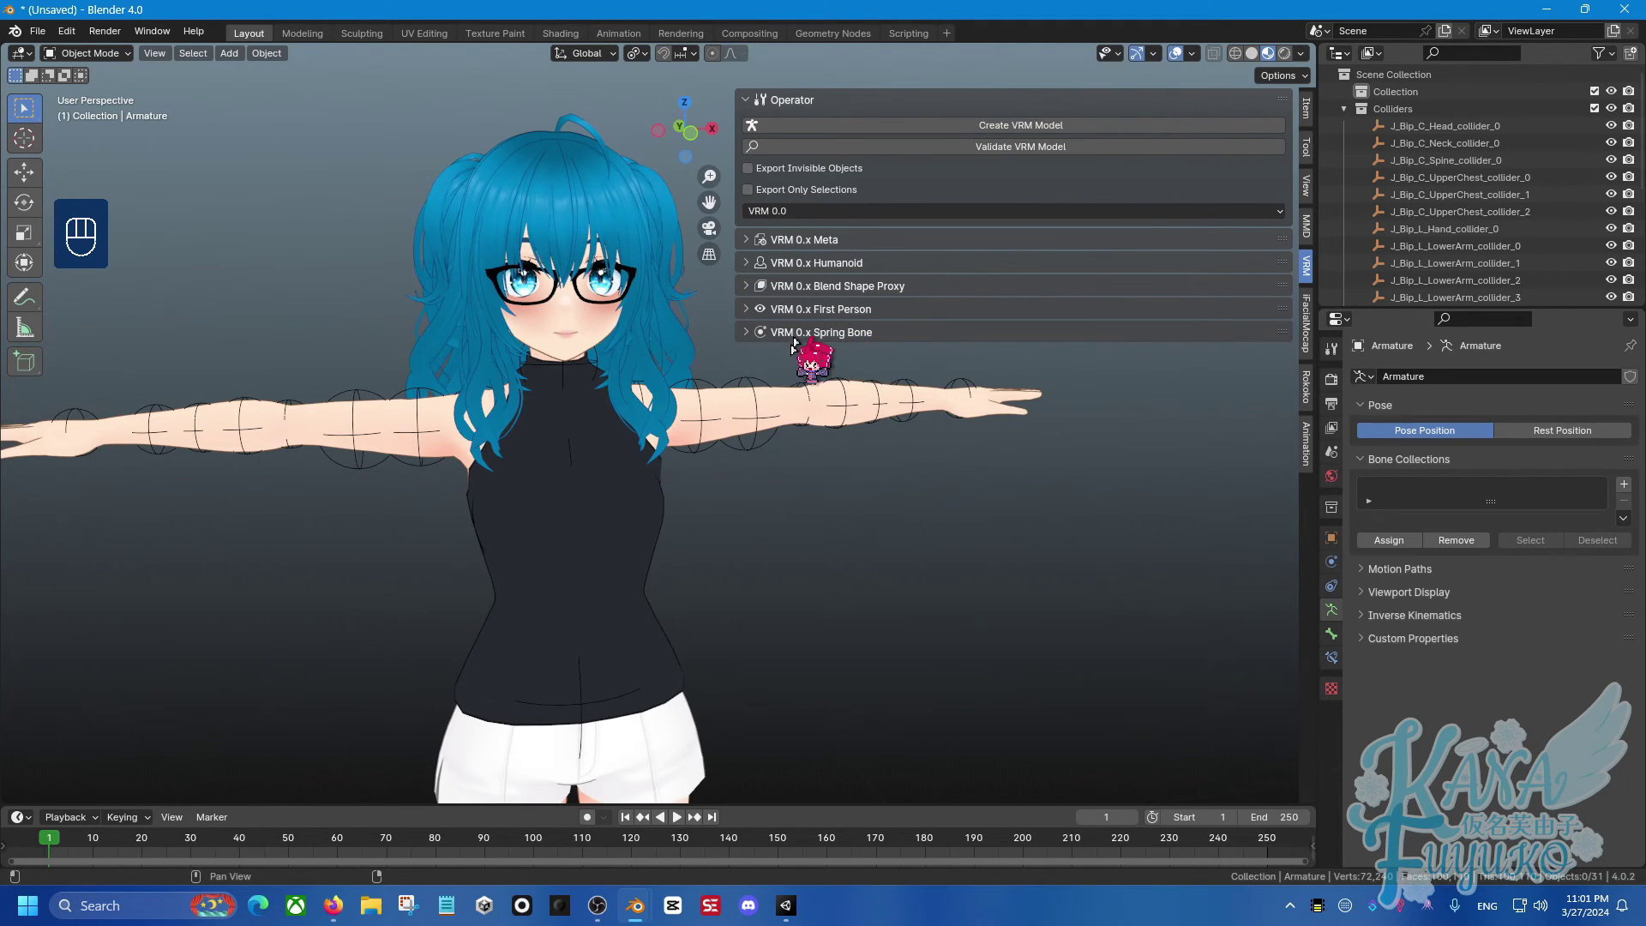
{"action": "scroll", "coordinate": [673, 537], "scroll_direction": "up", "scroll_amount": 3}
{"action": "scroll", "coordinate": [687, 503], "scroll_direction": "down", "scroll_amount": 2}
{"action": "middle_click_drag", "start_coordinate": [687, 503], "coordinate": [763, 562], "text": "shift"}
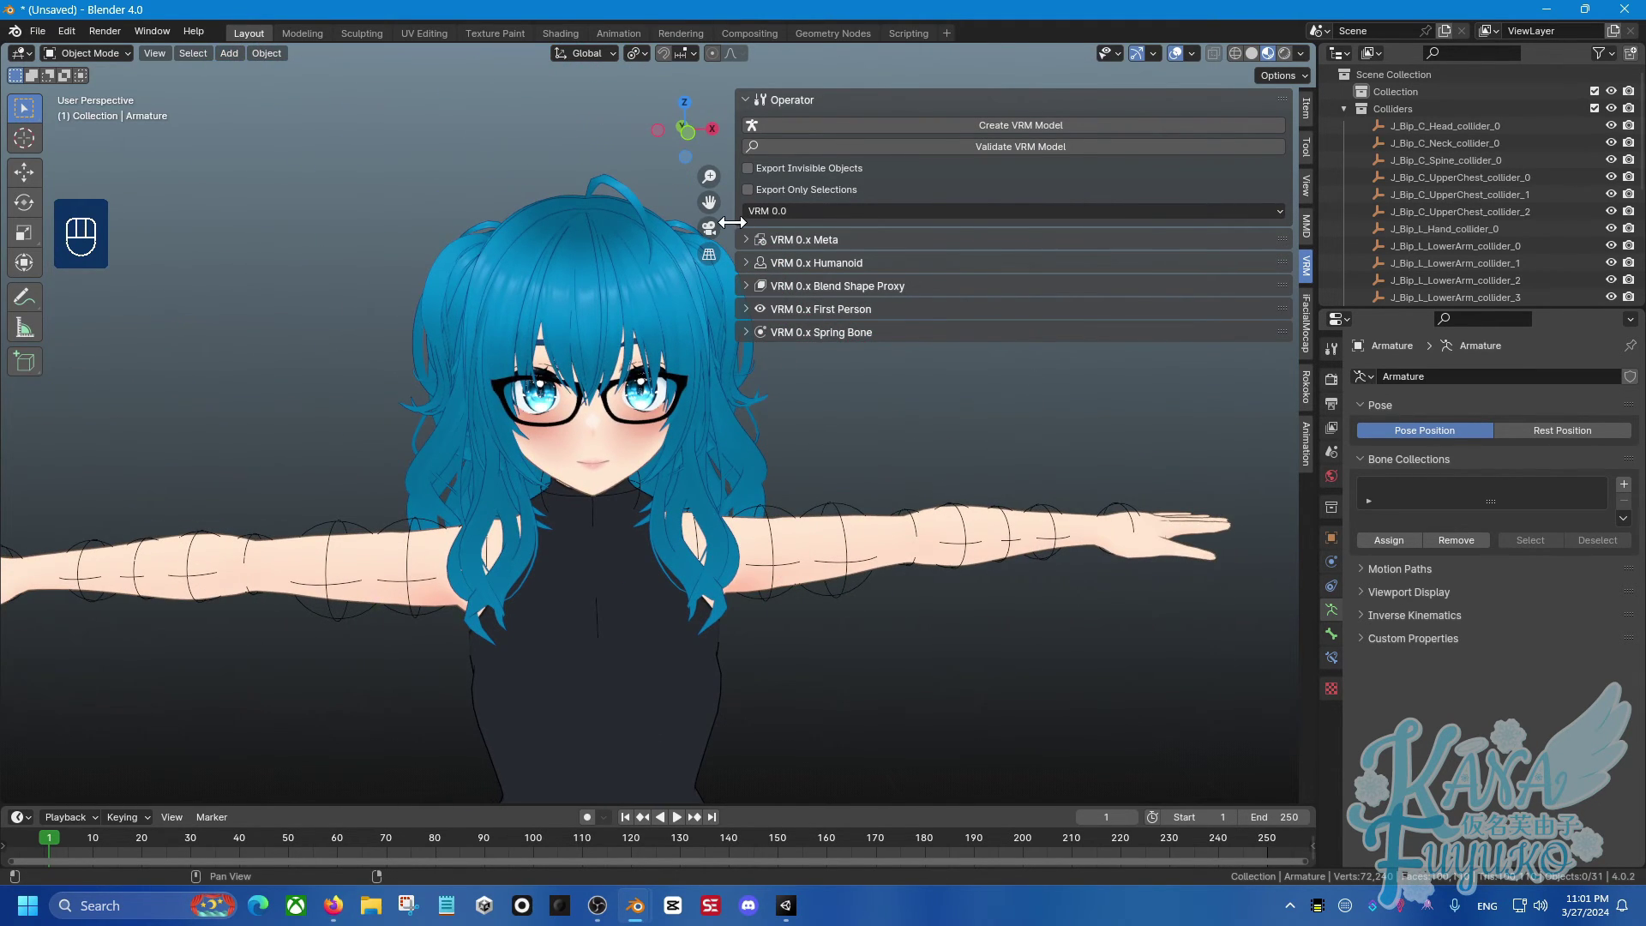
{"action": "left_click_drag", "start_coordinate": [736, 216], "coordinate": [1012, 216]}
{"action": "middle_click_drag", "start_coordinate": [839, 426], "coordinate": [875, 404], "text": "shift"}
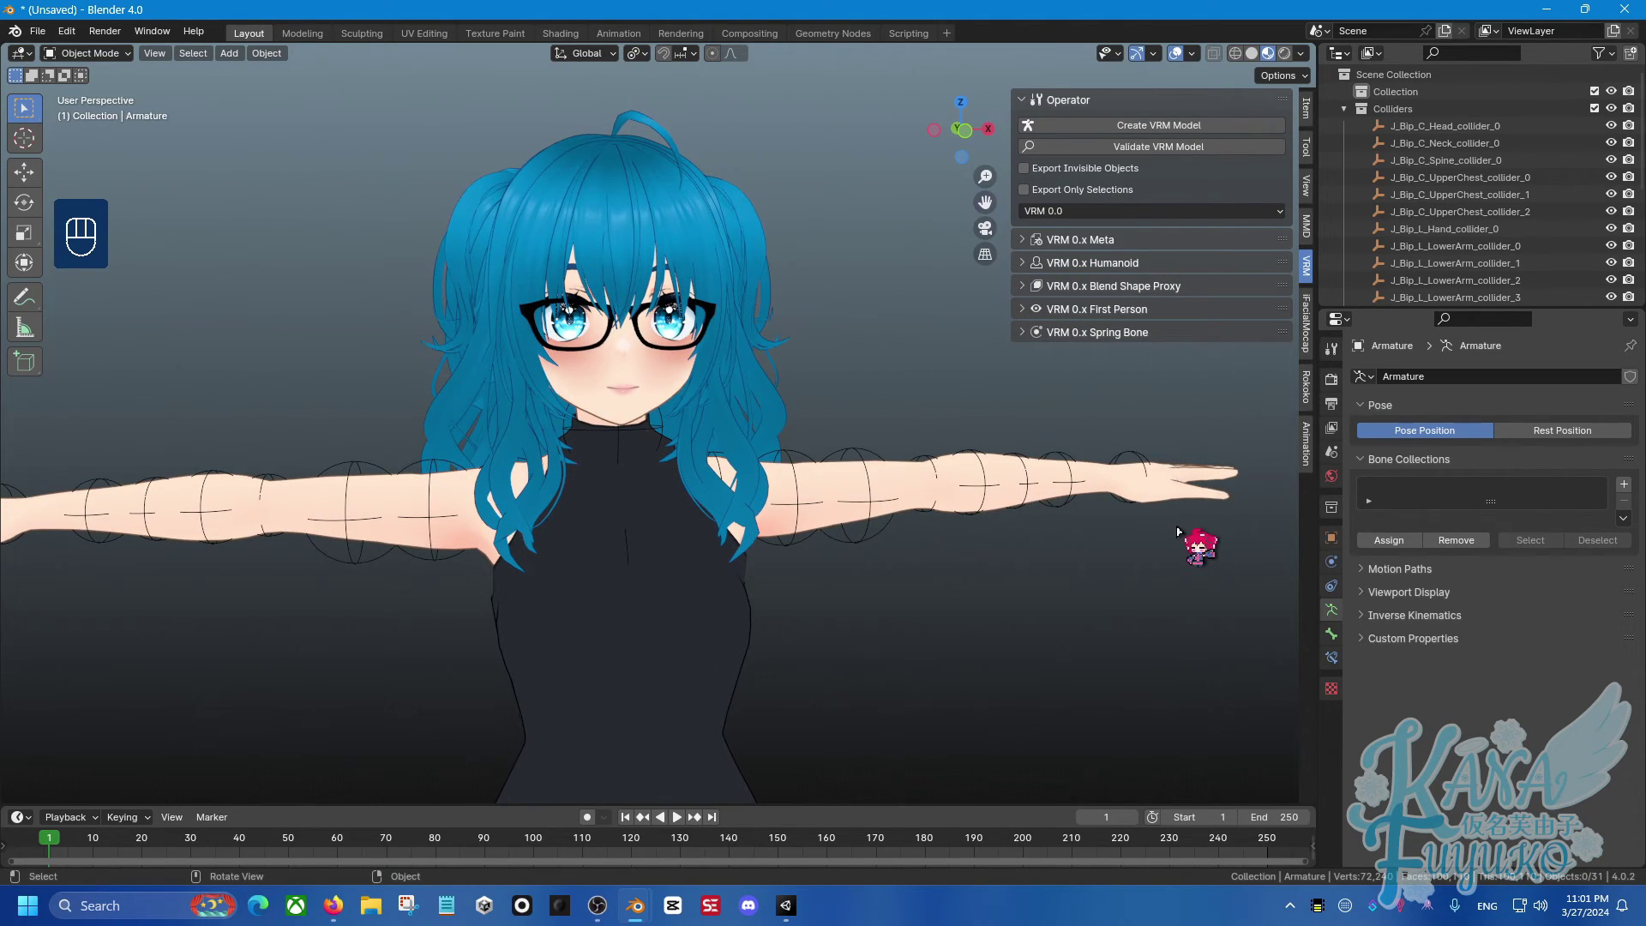
Select the hair mesh and enlarge the Properties editor upward and to the left.
{"action": "left_click", "coordinate": [723, 344]}
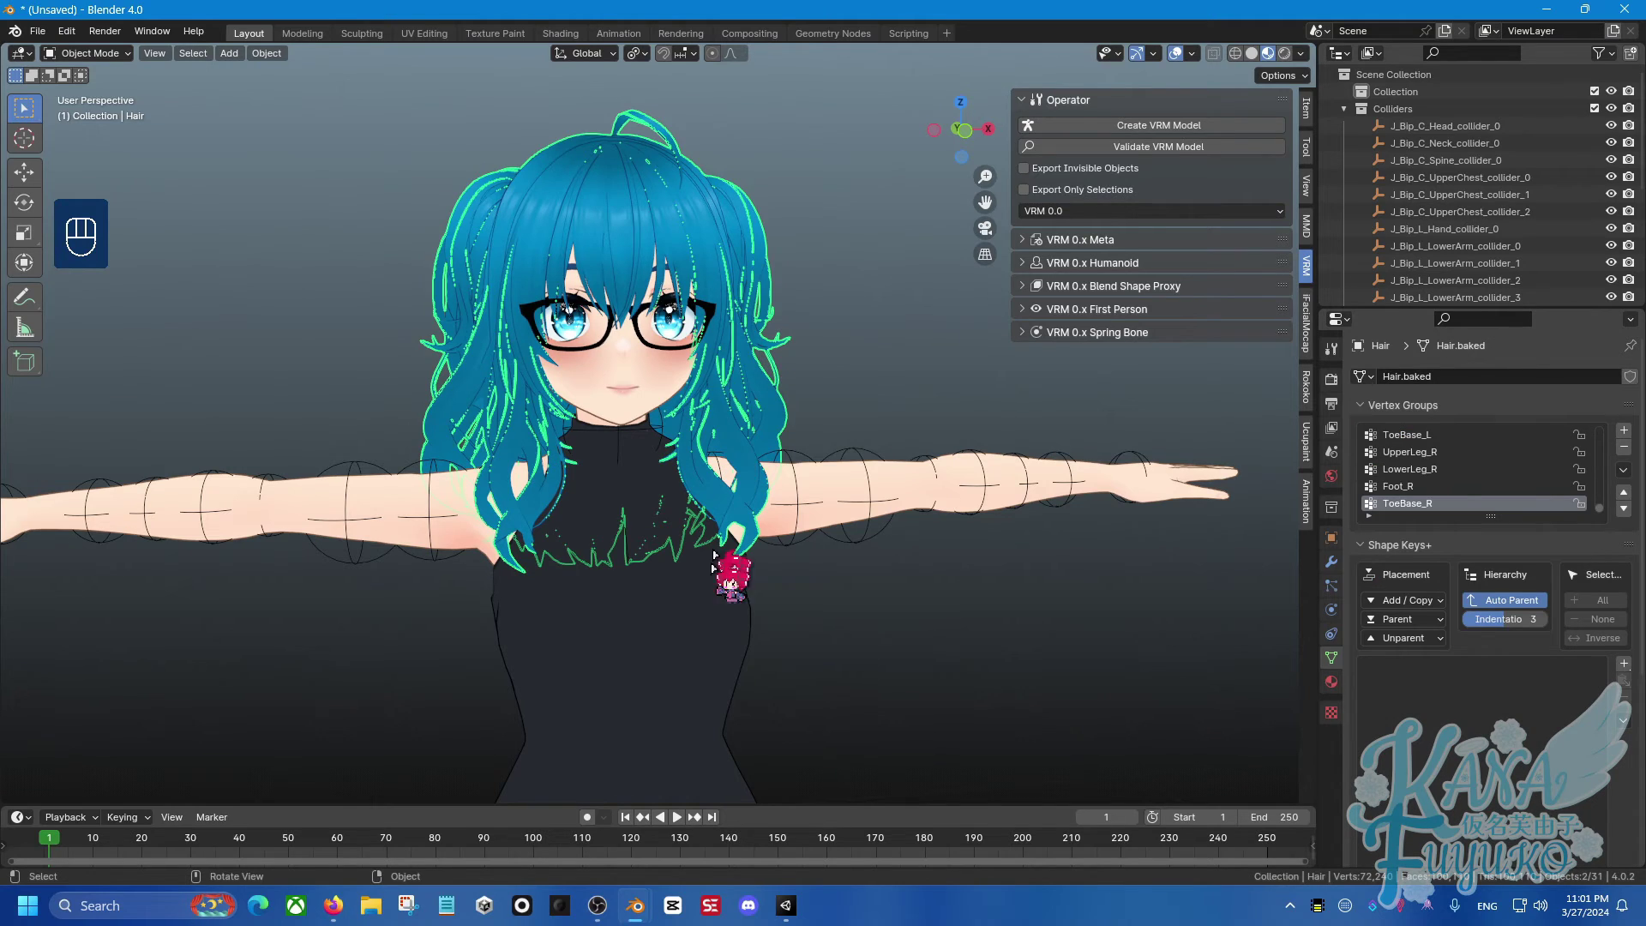
{"action": "scroll", "coordinate": [720, 569], "scroll_direction": "down", "scroll_amount": 3}
{"action": "scroll", "coordinate": [705, 393], "scroll_direction": "up", "scroll_amount": 5}
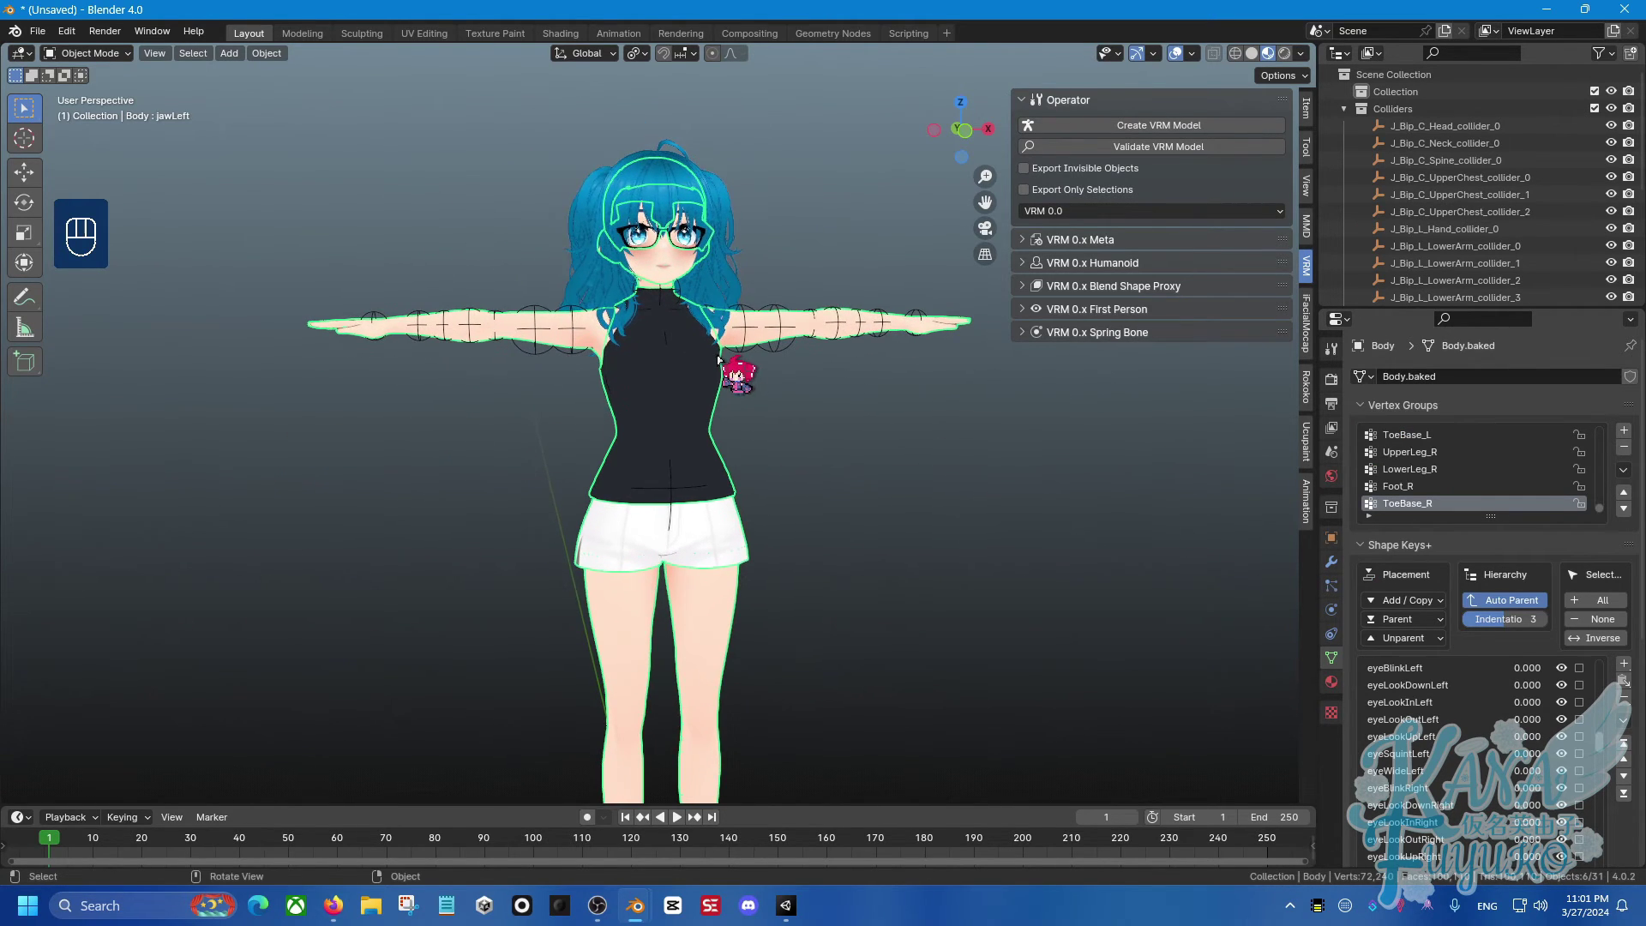
{"action": "scroll", "coordinate": [705, 395], "scroll_direction": "up", "scroll_amount": 2}
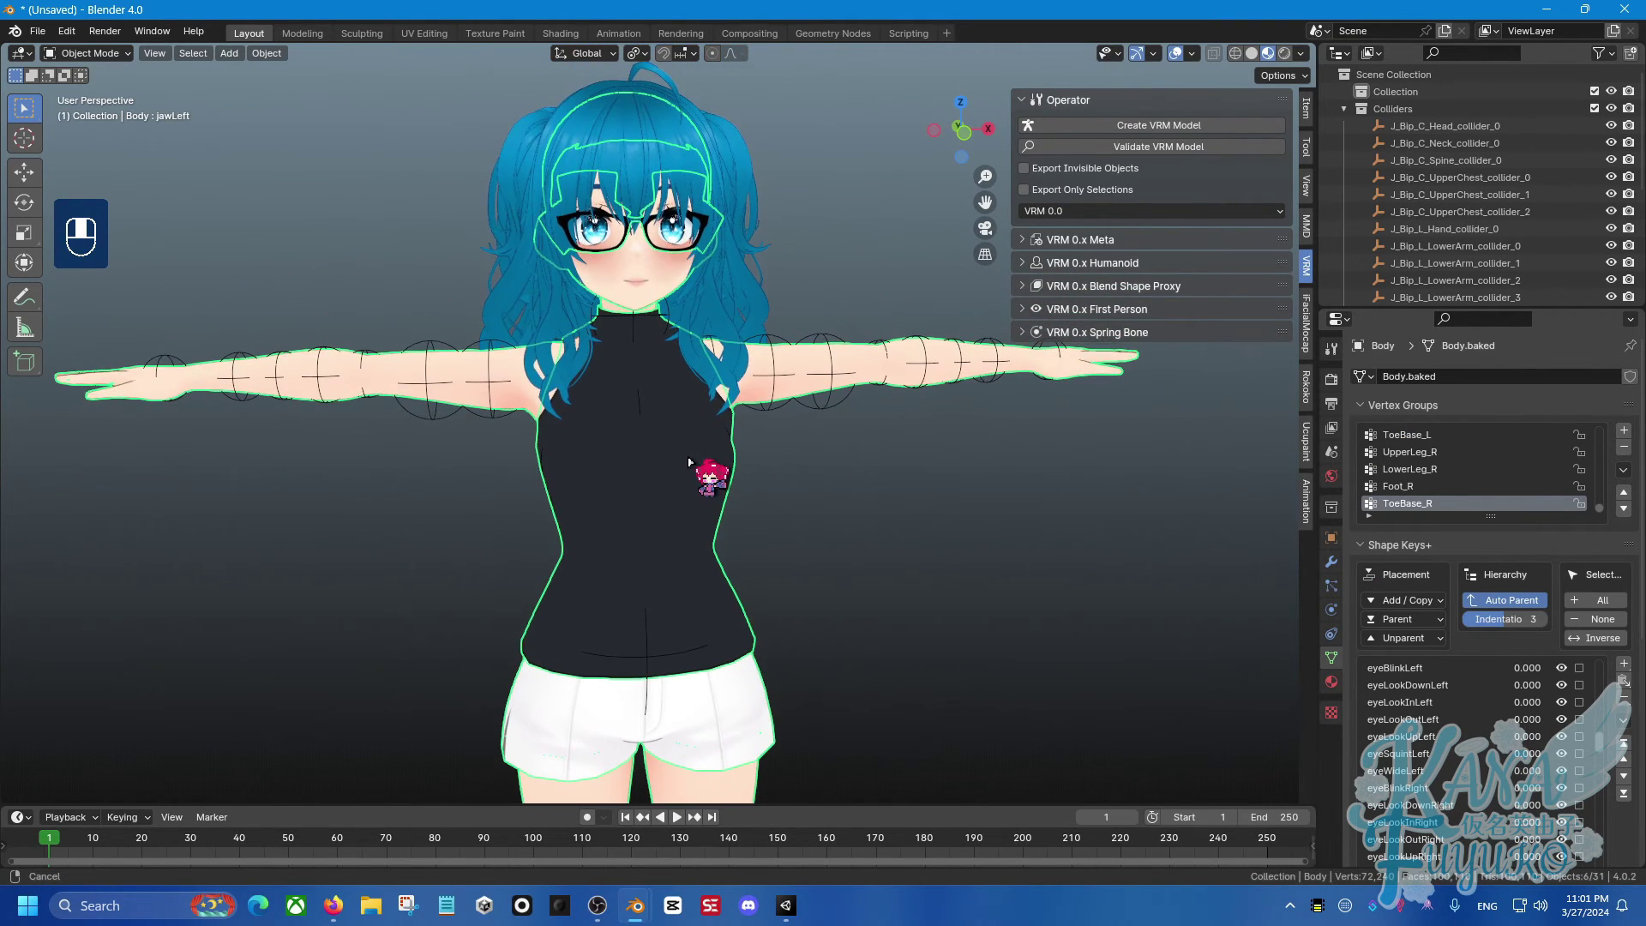
{"action": "scroll", "coordinate": [1458, 480], "scroll_direction": "down", "scroll_amount": 4}
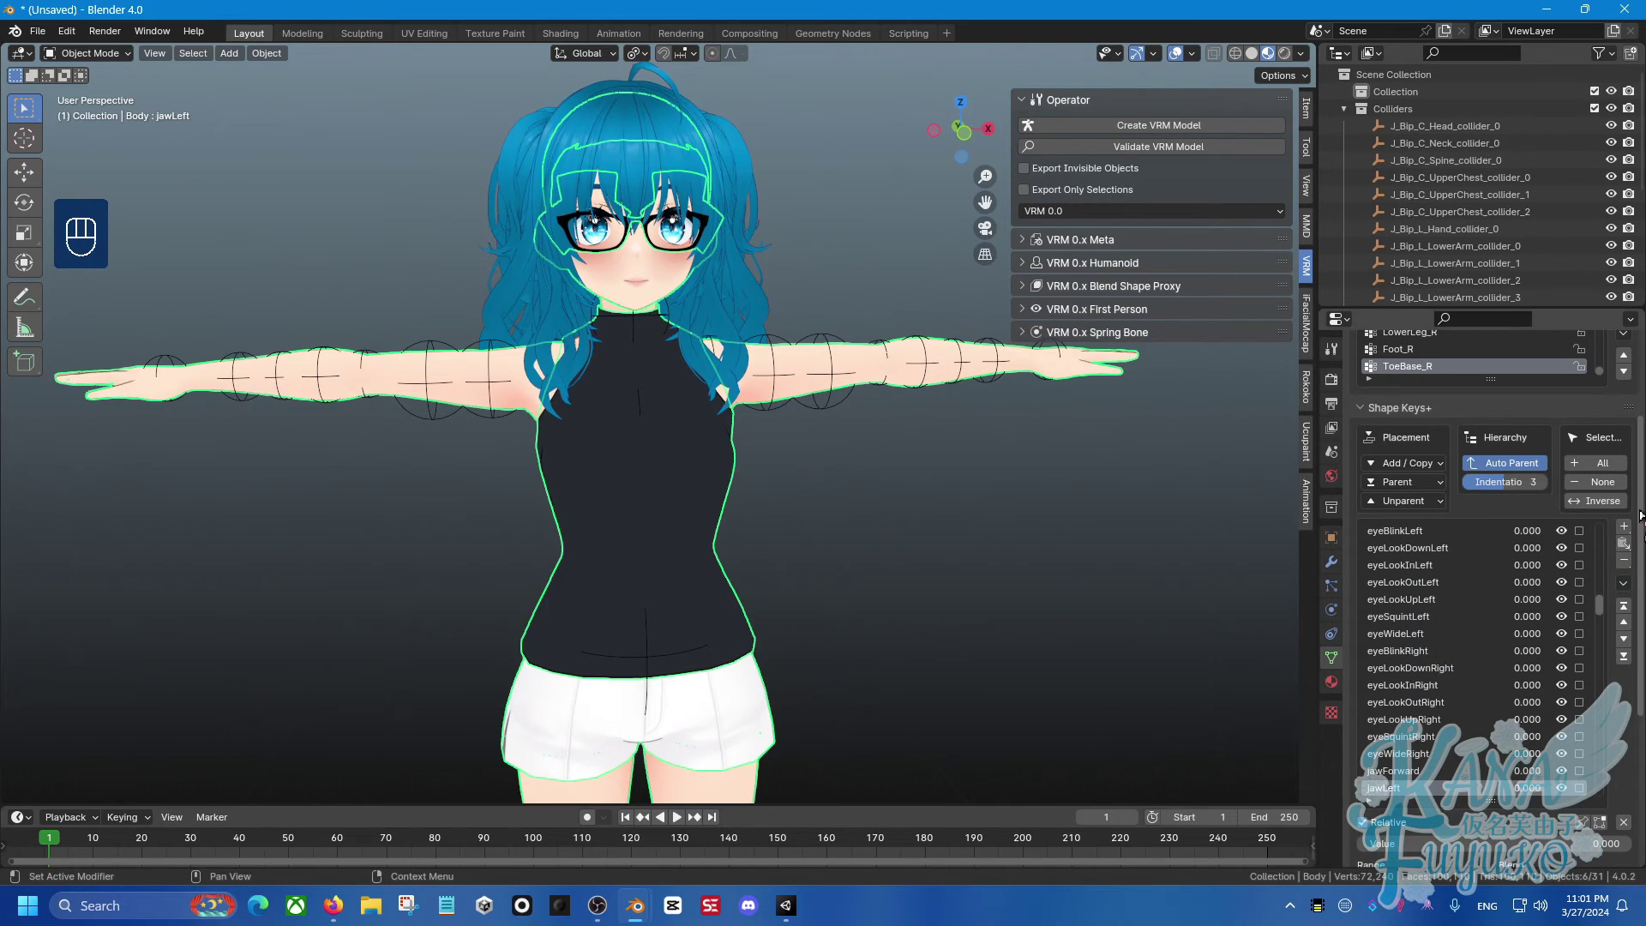
{"action": "left_click_drag", "start_coordinate": [1380, 307], "coordinate": [1382, 220]}
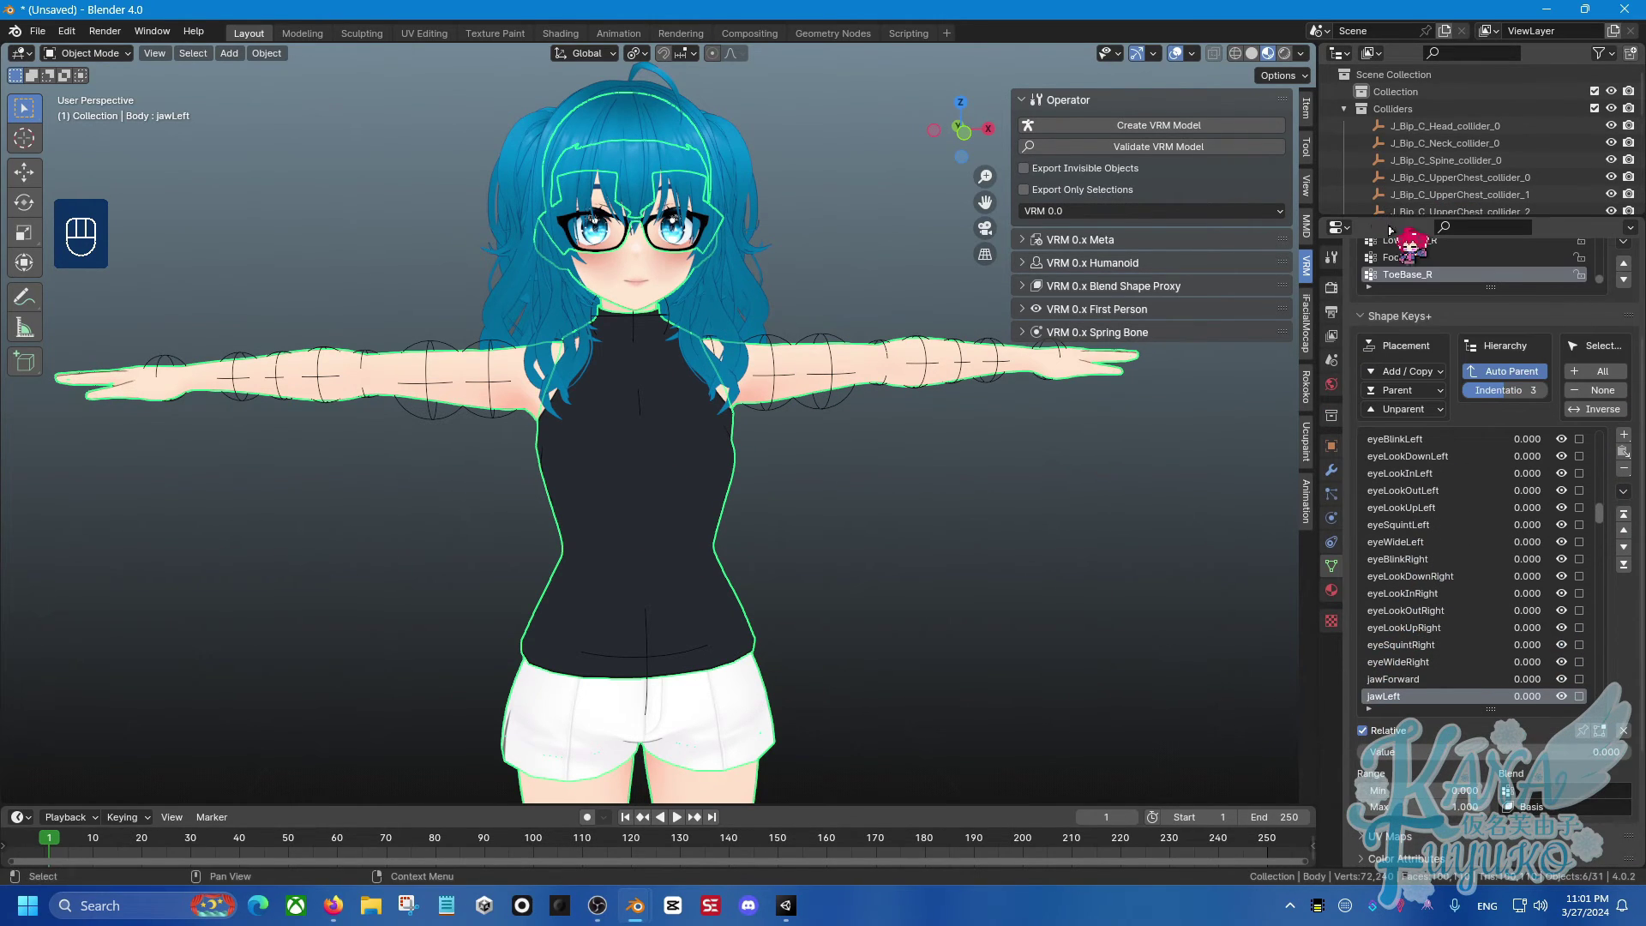
{"action": "left_click_drag", "start_coordinate": [1318, 343], "coordinate": [1125, 343]}
Show material settings, select the HairBack slot, and check its enabled MToon settings (Cutout, cutoff 0.50).
{"action": "left_click", "coordinate": [1136, 590]}
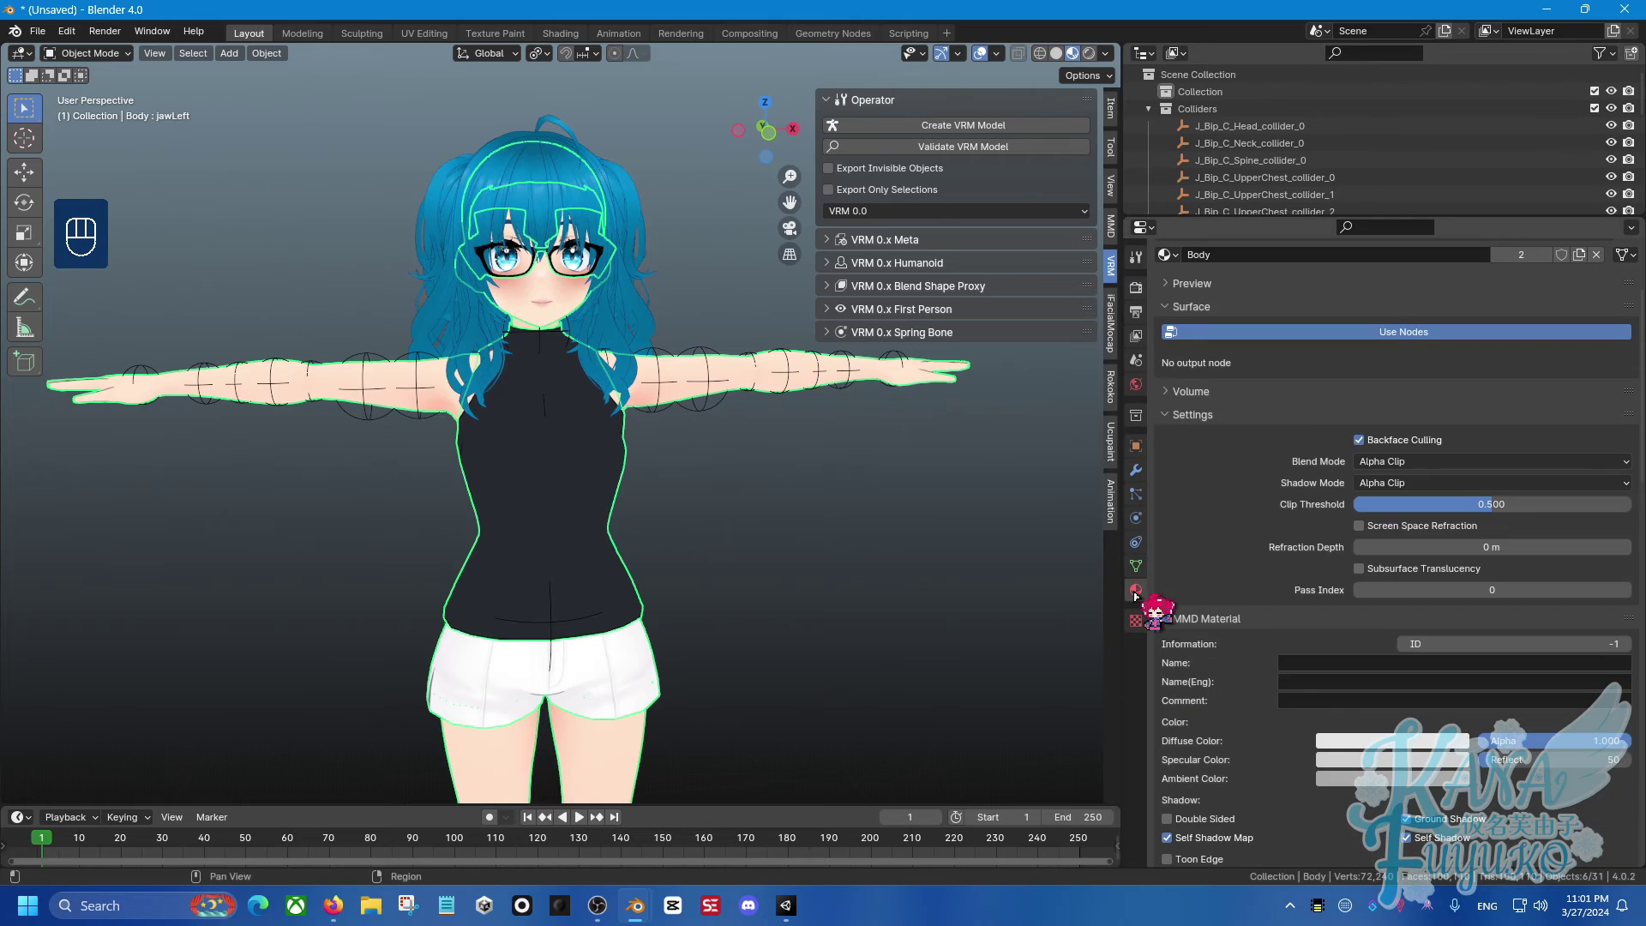
{"action": "scroll", "coordinate": [1232, 418], "scroll_direction": "up", "scroll_amount": 4}
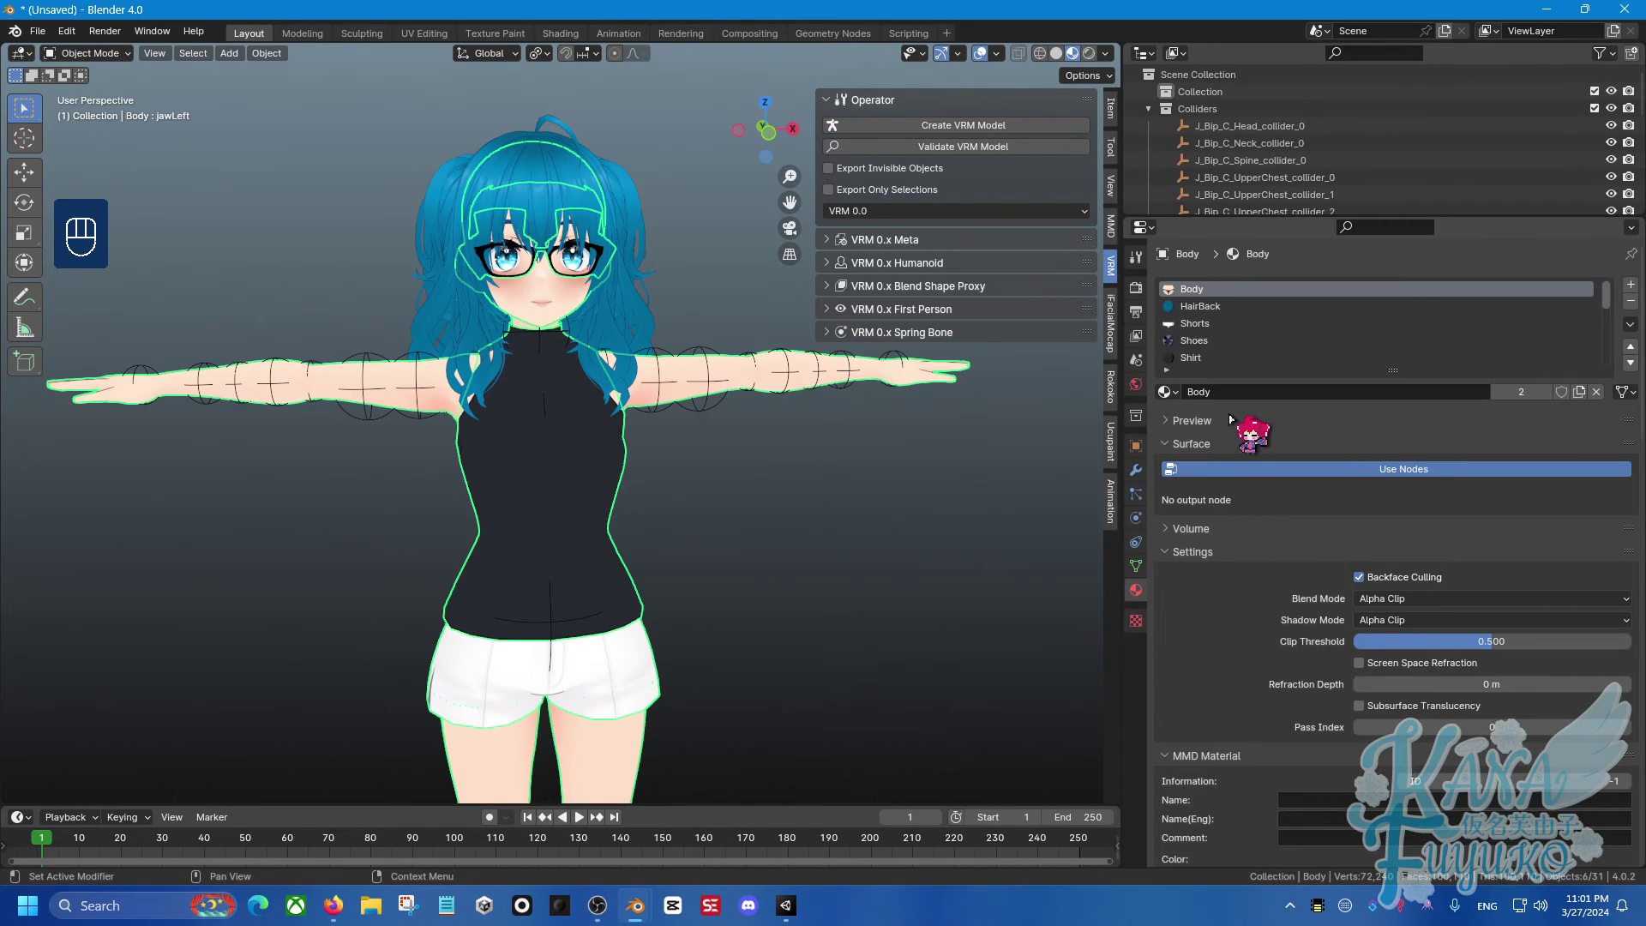
{"action": "left_click", "coordinate": [1234, 307]}
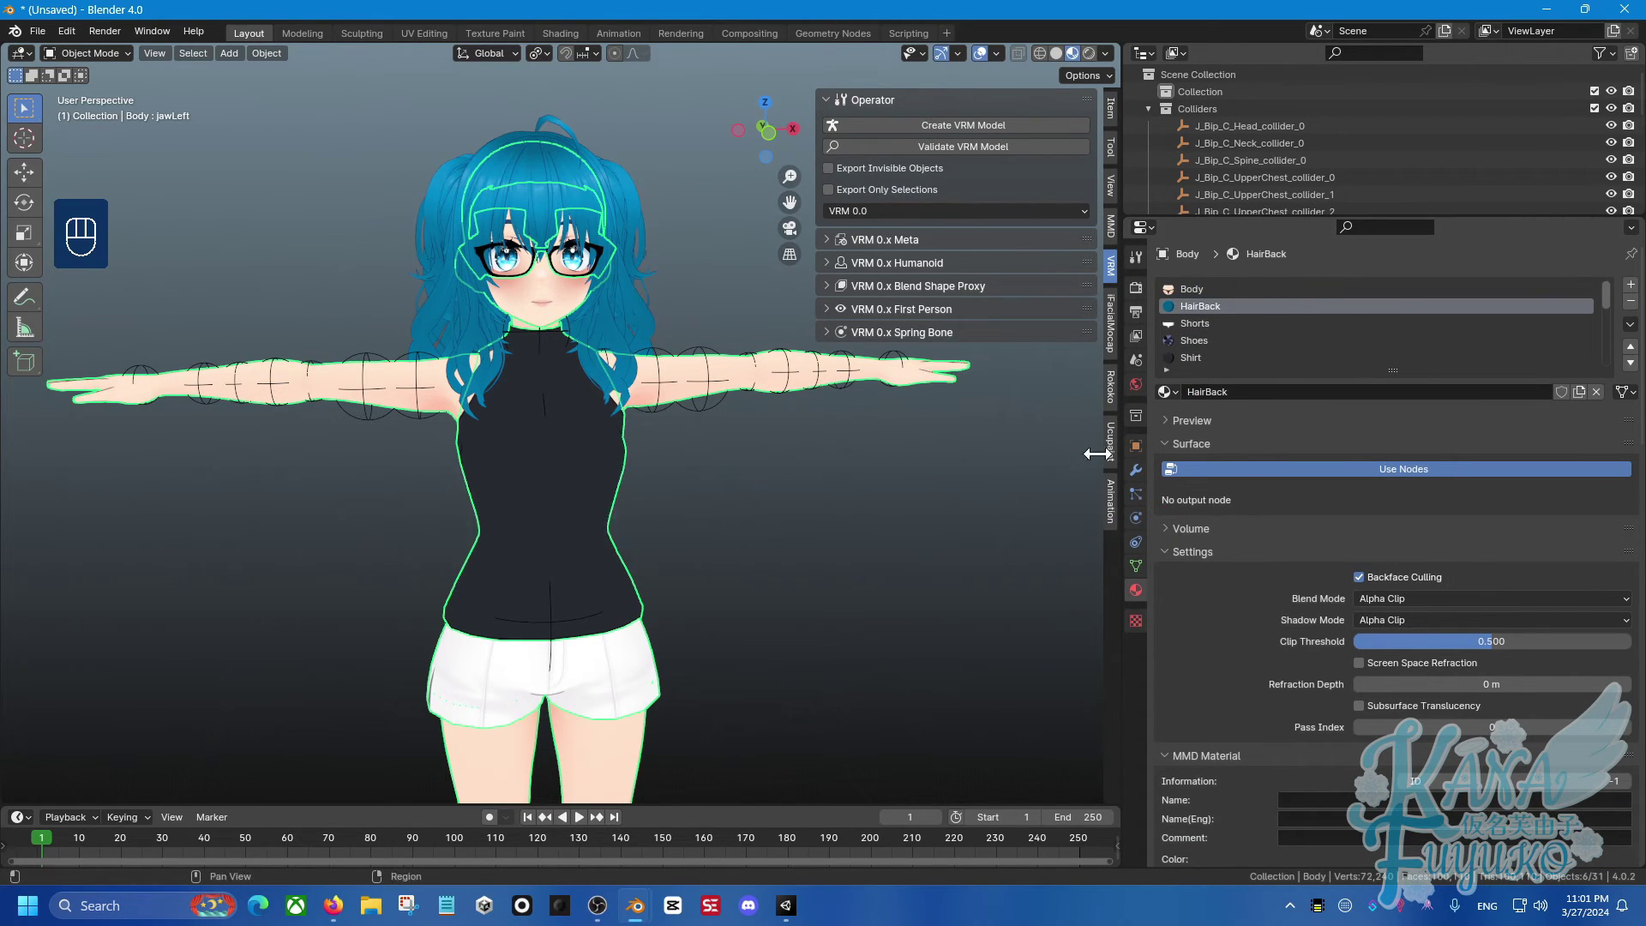
{"action": "scroll", "coordinate": [1304, 507], "scroll_direction": "down", "scroll_amount": 5}
{"action": "scroll", "coordinate": [1304, 506], "scroll_direction": "down", "scroll_amount": 12}
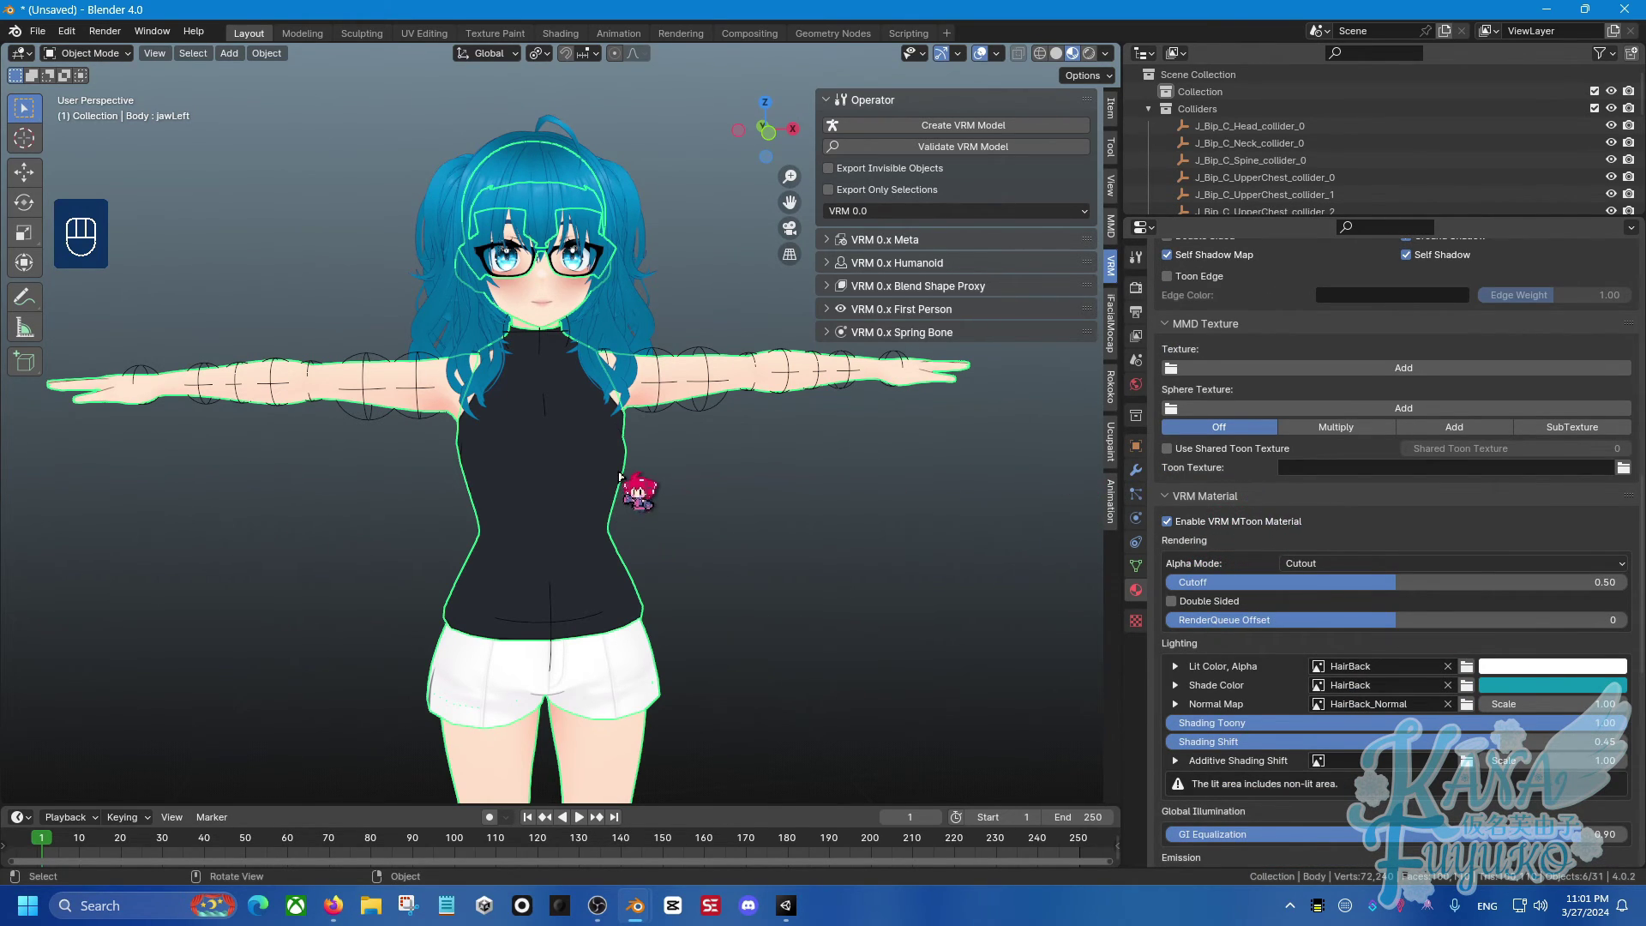
{"action": "middle_click_drag", "start_coordinate": [623, 447], "coordinate": [662, 459]}
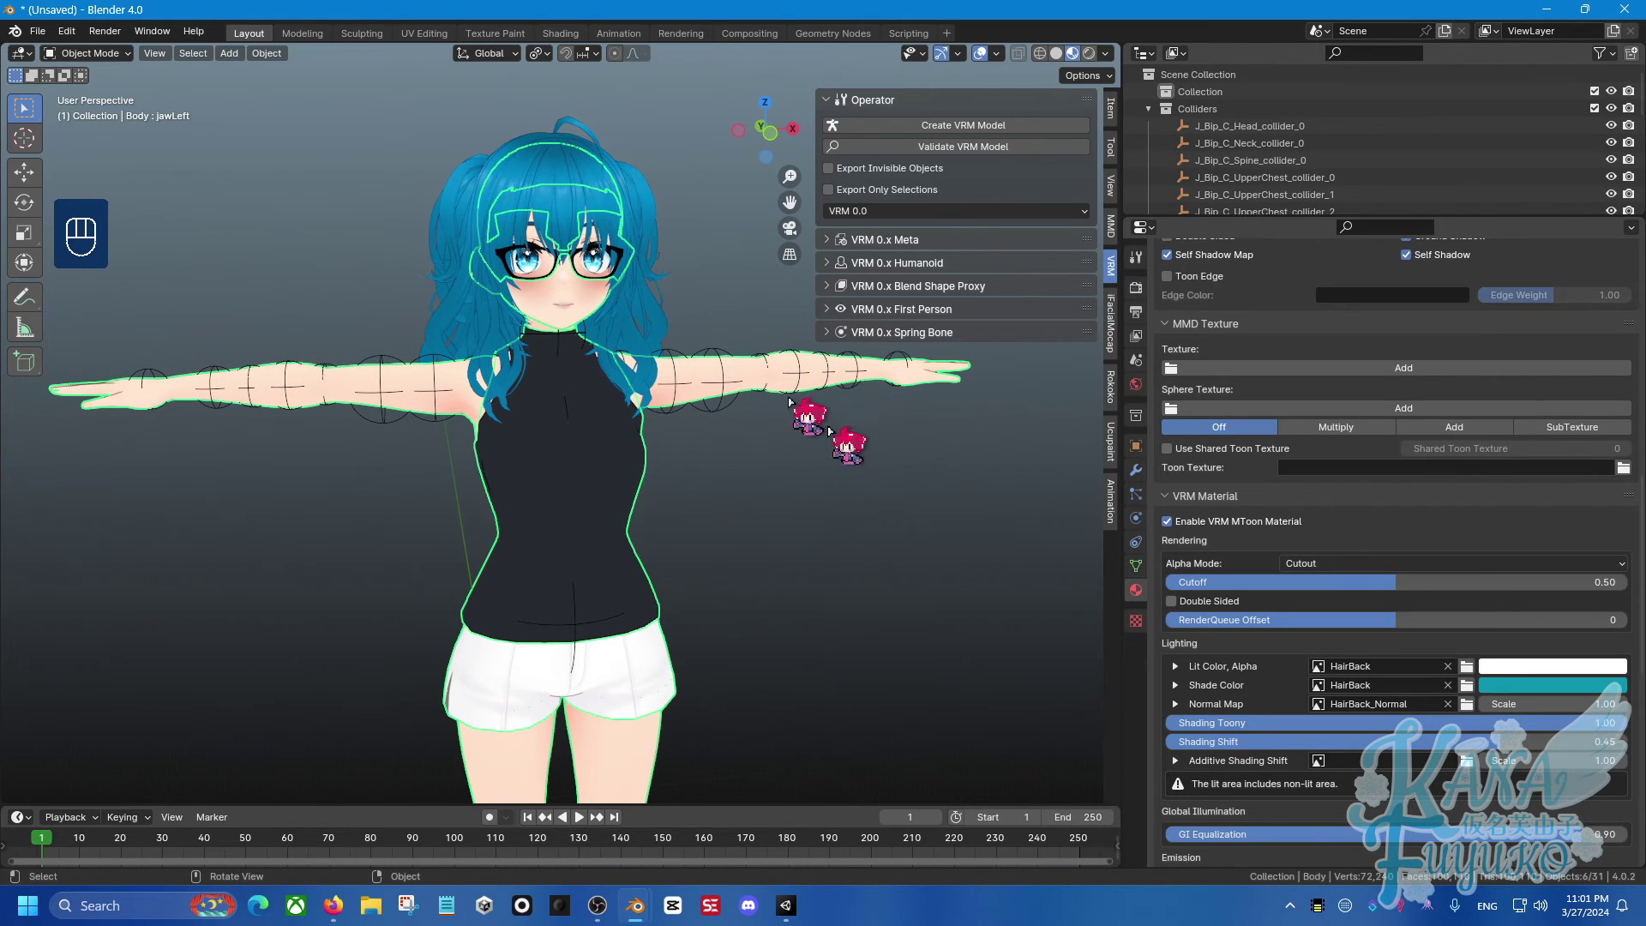
{"action": "middle_click_drag", "start_coordinate": [815, 423], "coordinate": [724, 446]}
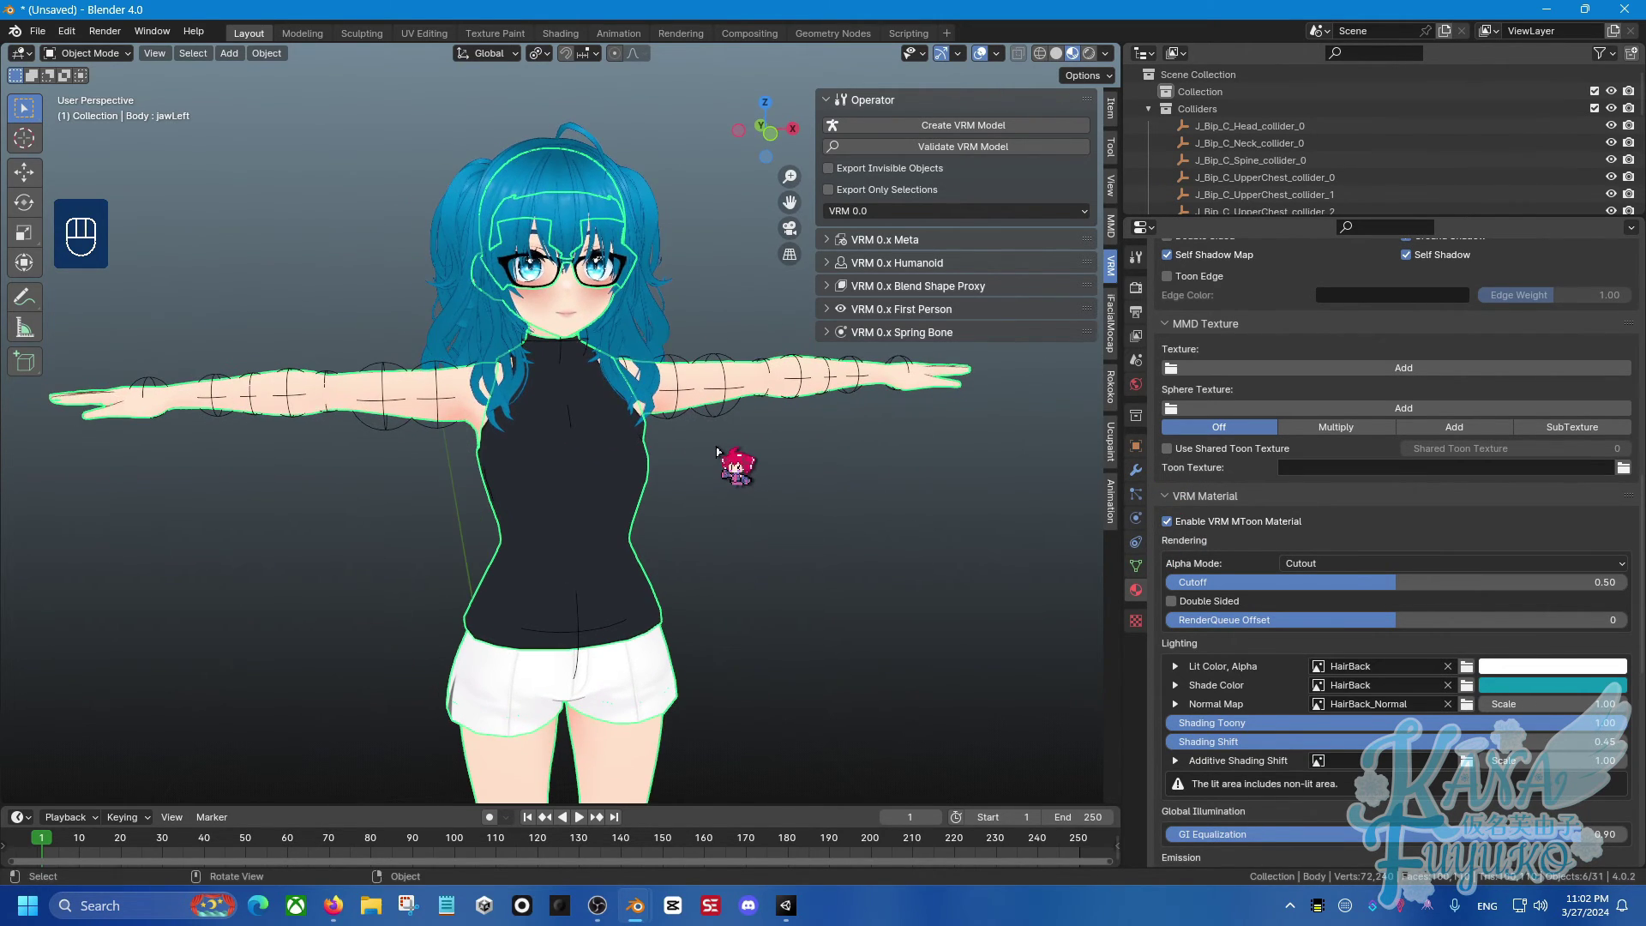
{"action": "middle_click_drag", "start_coordinate": [580, 431], "coordinate": [620, 490]}
{"action": "middle_click_drag", "start_coordinate": [645, 485], "coordinate": [660, 495]}
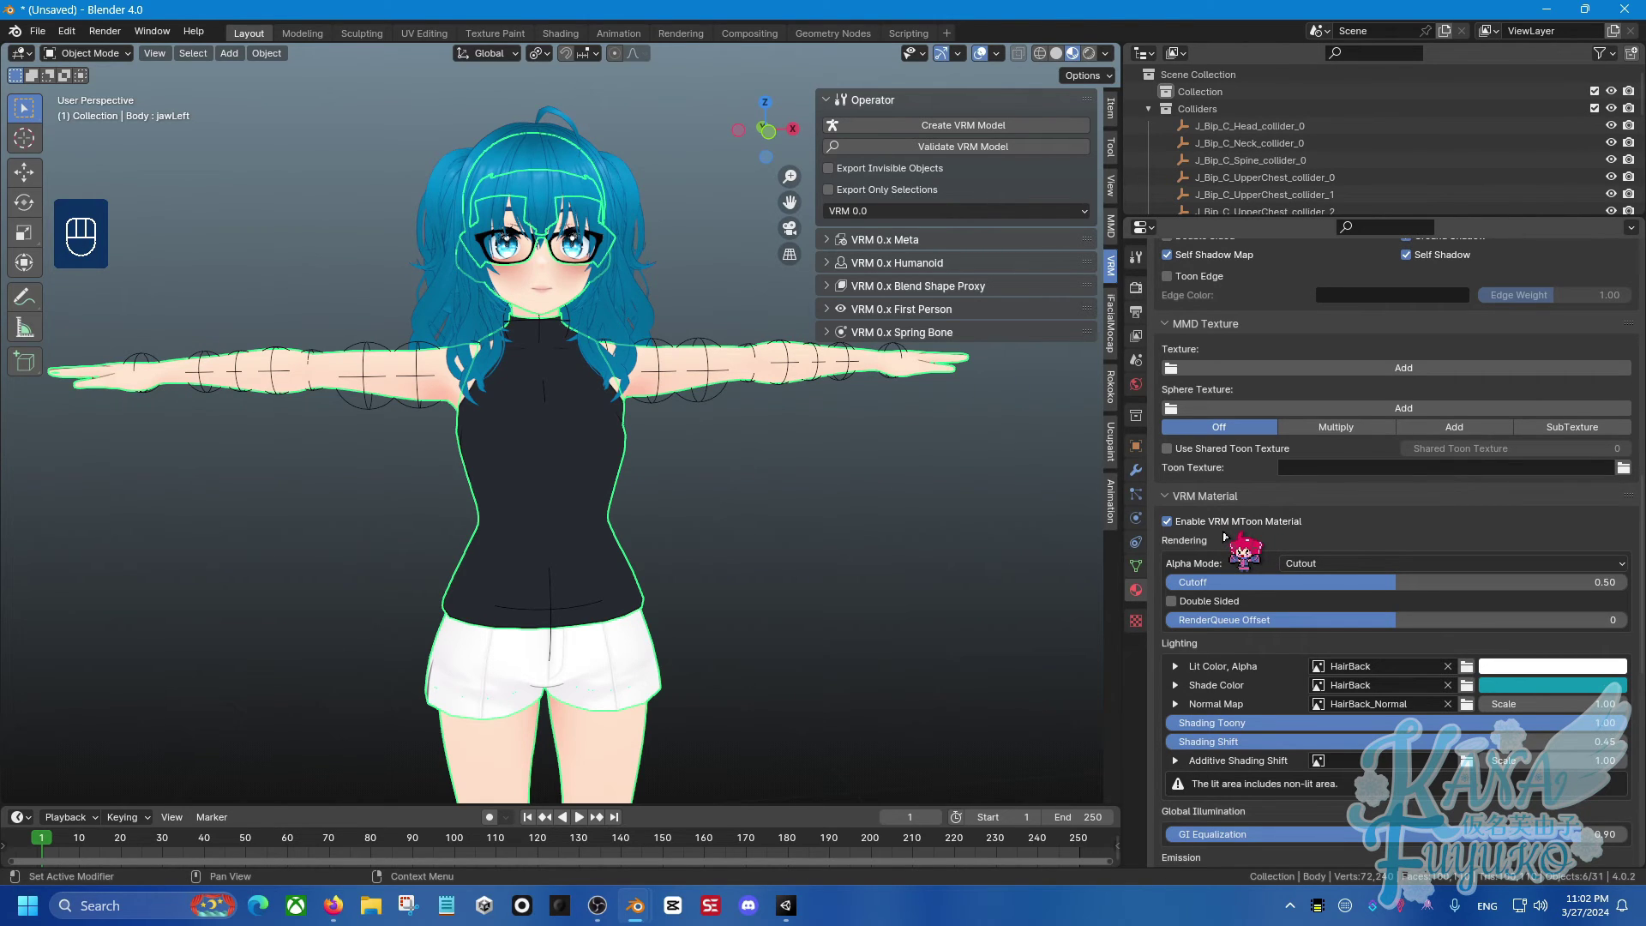
{"action": "scroll", "coordinate": [1225, 536], "scroll_direction": "up", "scroll_amount": 15}
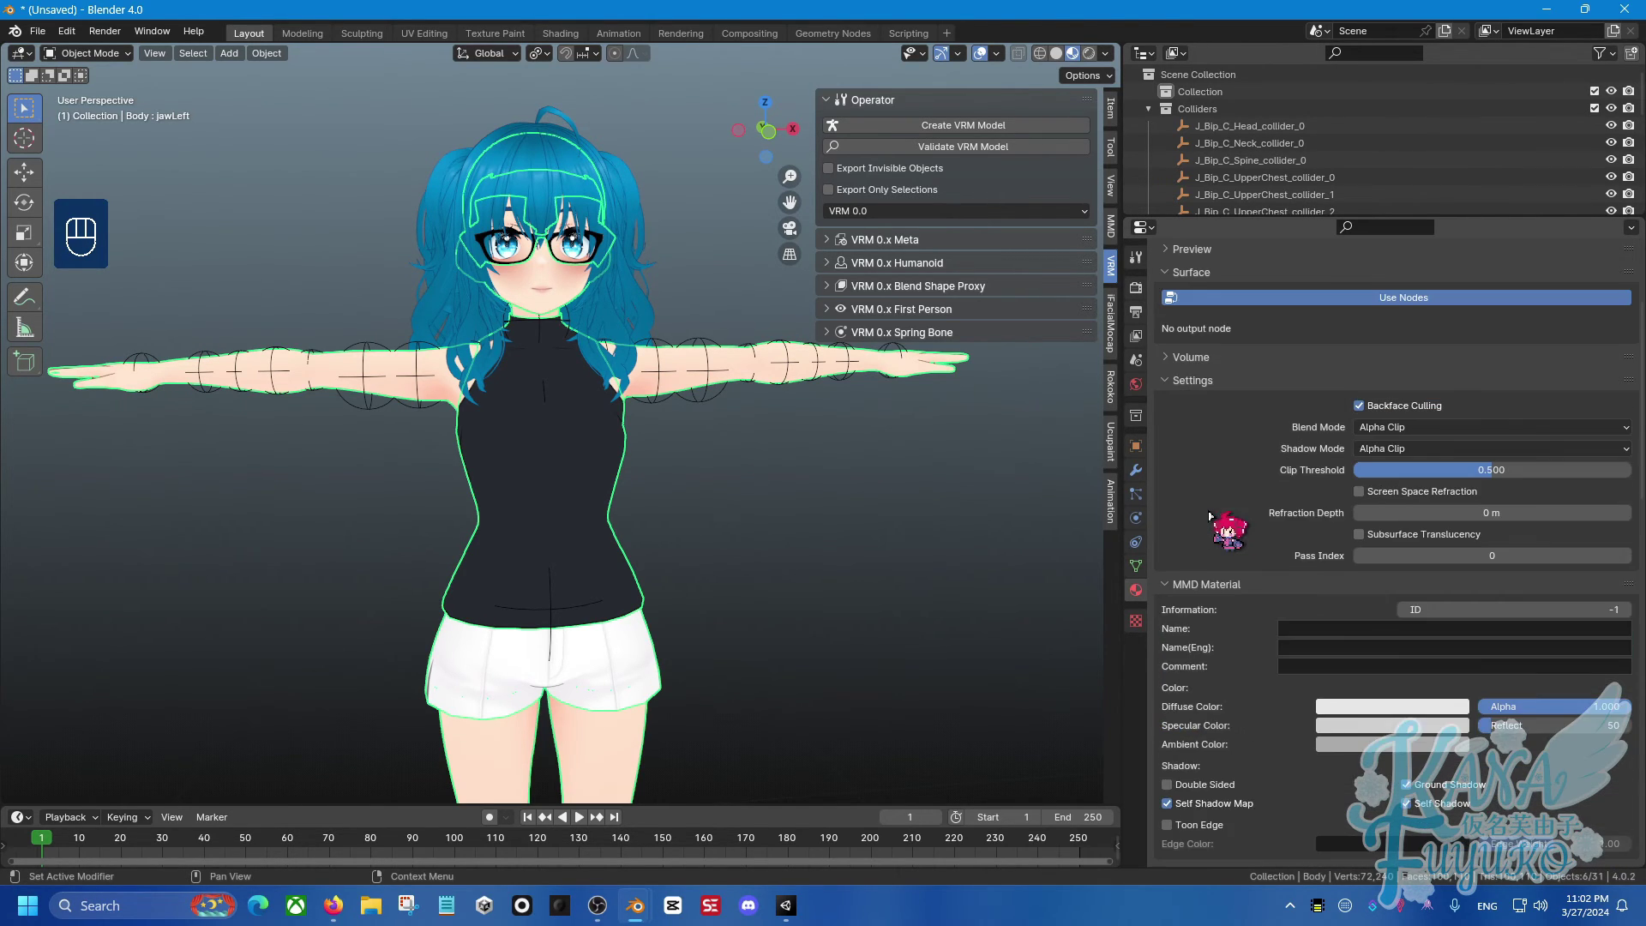
{"action": "scroll", "coordinate": [978, 587], "scroll_direction": "up", "scroll_amount": 2}
Add a material slot with a new material whose Base Color uses an Image Texture.
{"action": "scroll", "coordinate": [977, 588], "scroll_direction": "down", "scroll_amount": 2}
{"action": "scroll", "coordinate": [1183, 515], "scroll_direction": "up", "scroll_amount": 4}
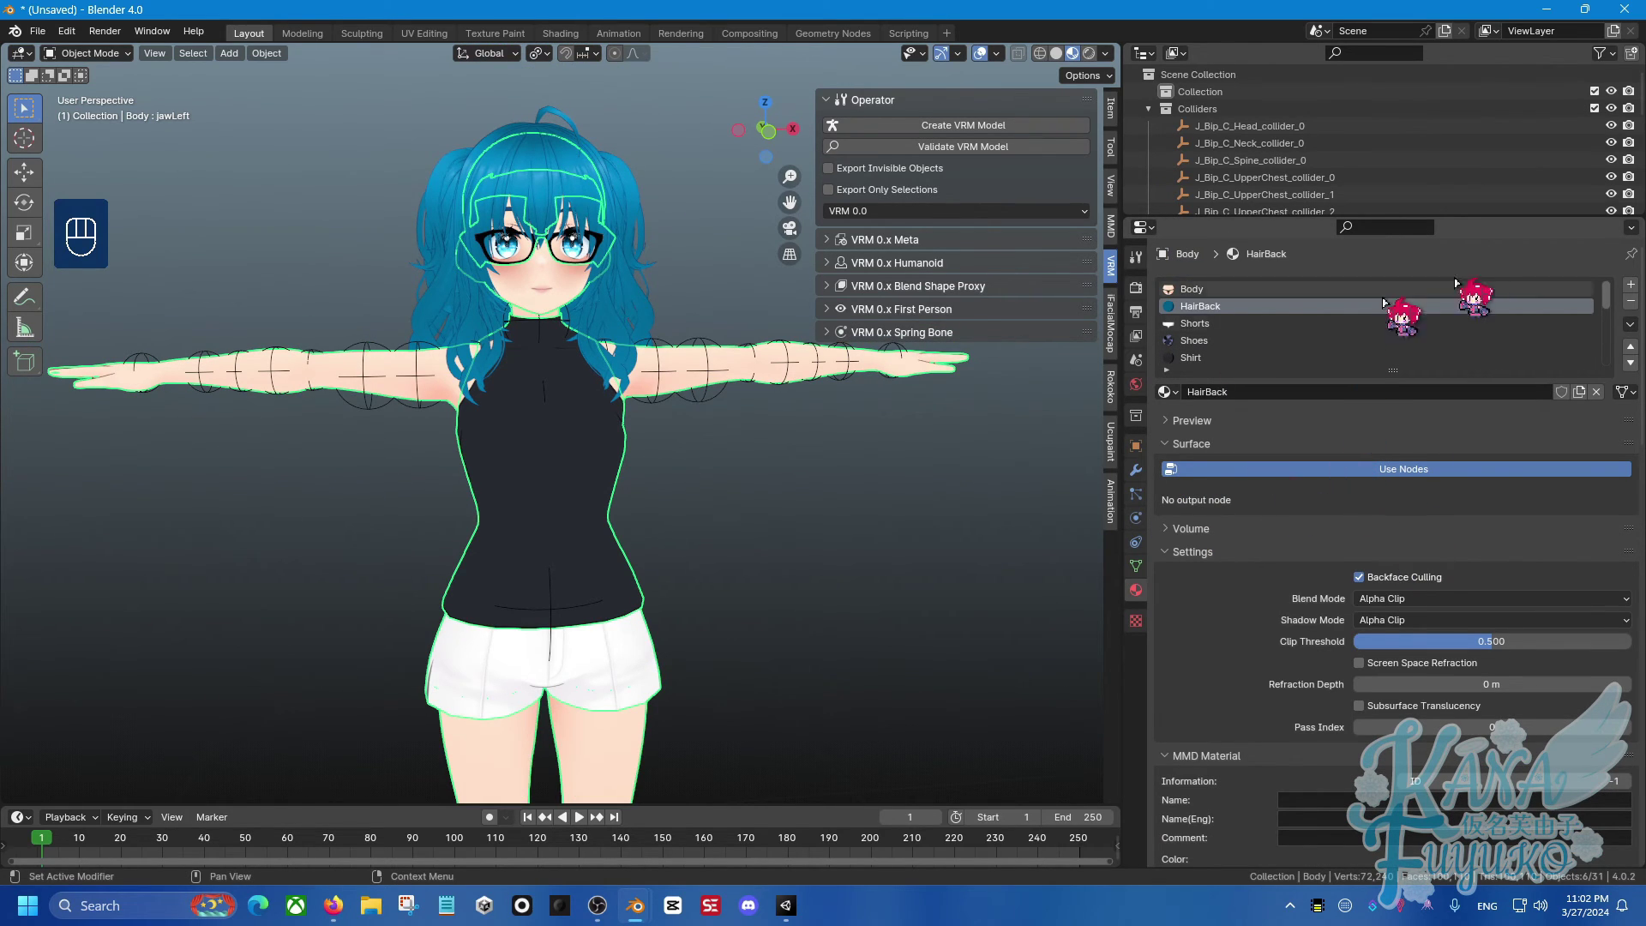
{"action": "left_click", "coordinate": [1632, 283]}
{"action": "left_click", "coordinate": [1289, 390]}
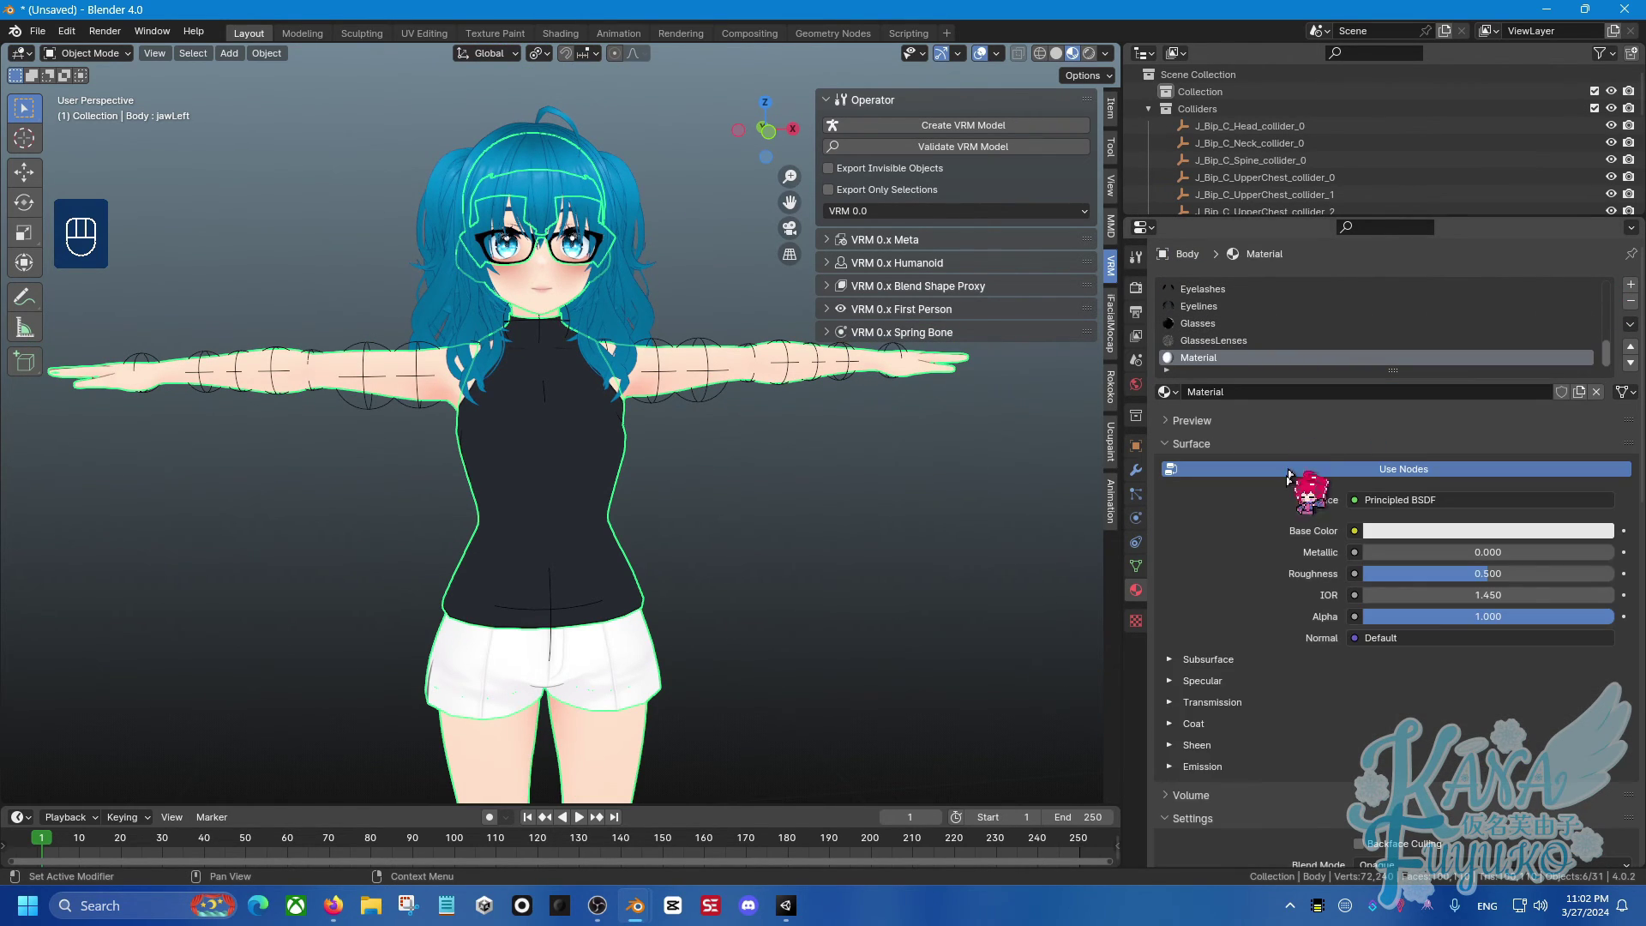
{"action": "left_click", "coordinate": [1355, 530]}
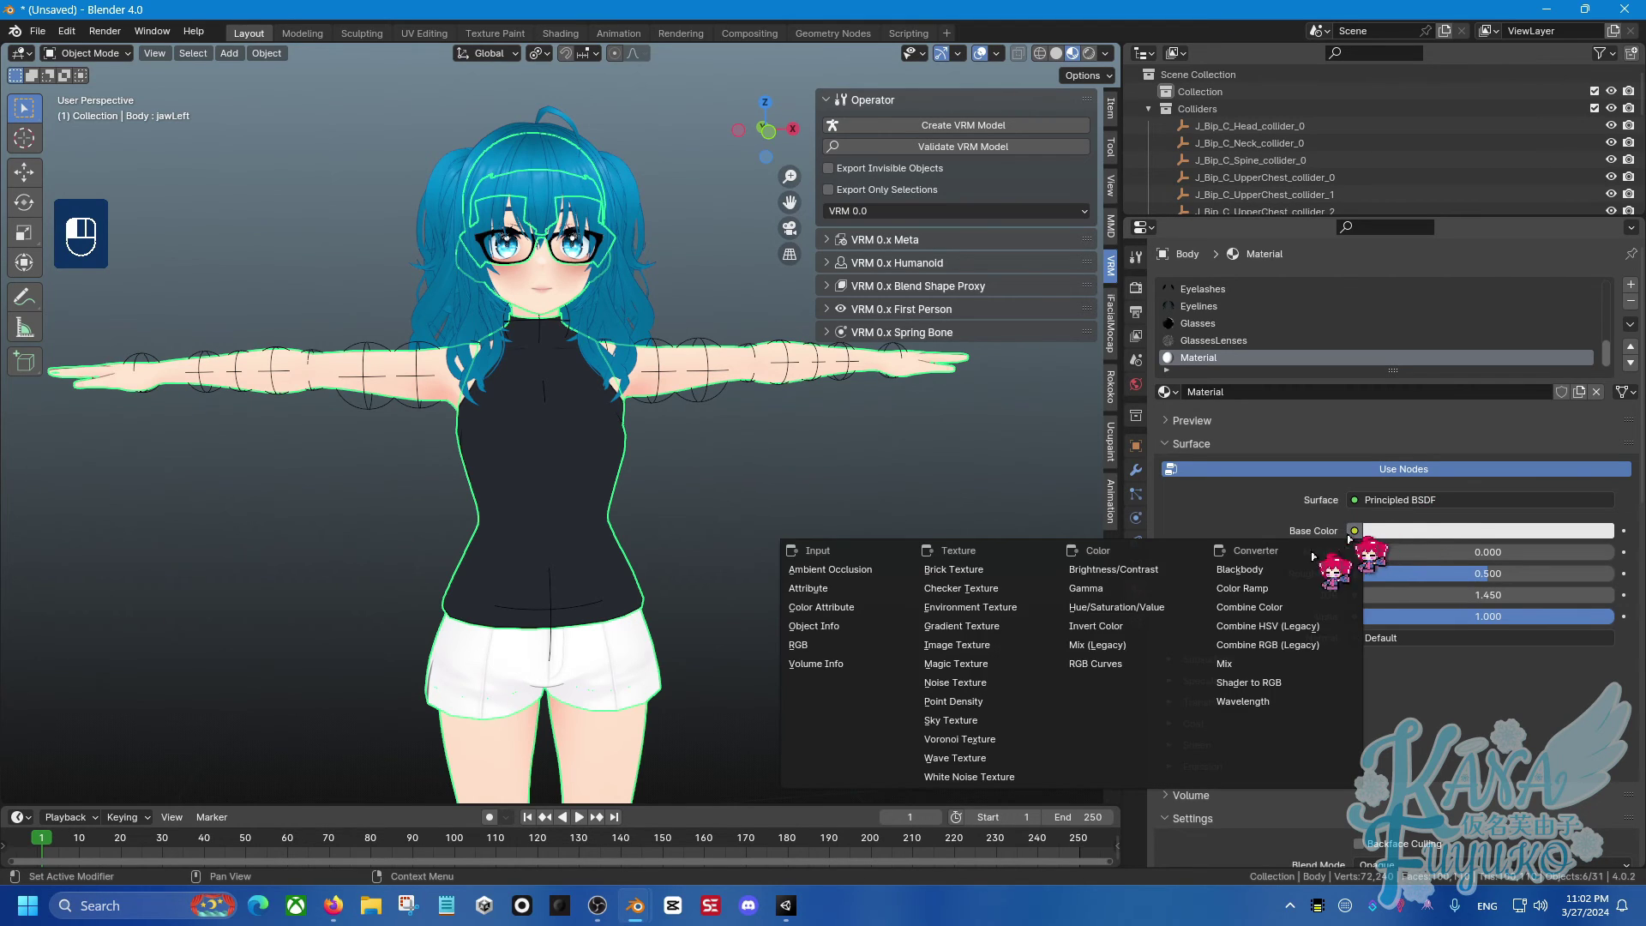
{"action": "left_click", "coordinate": [1001, 662]}
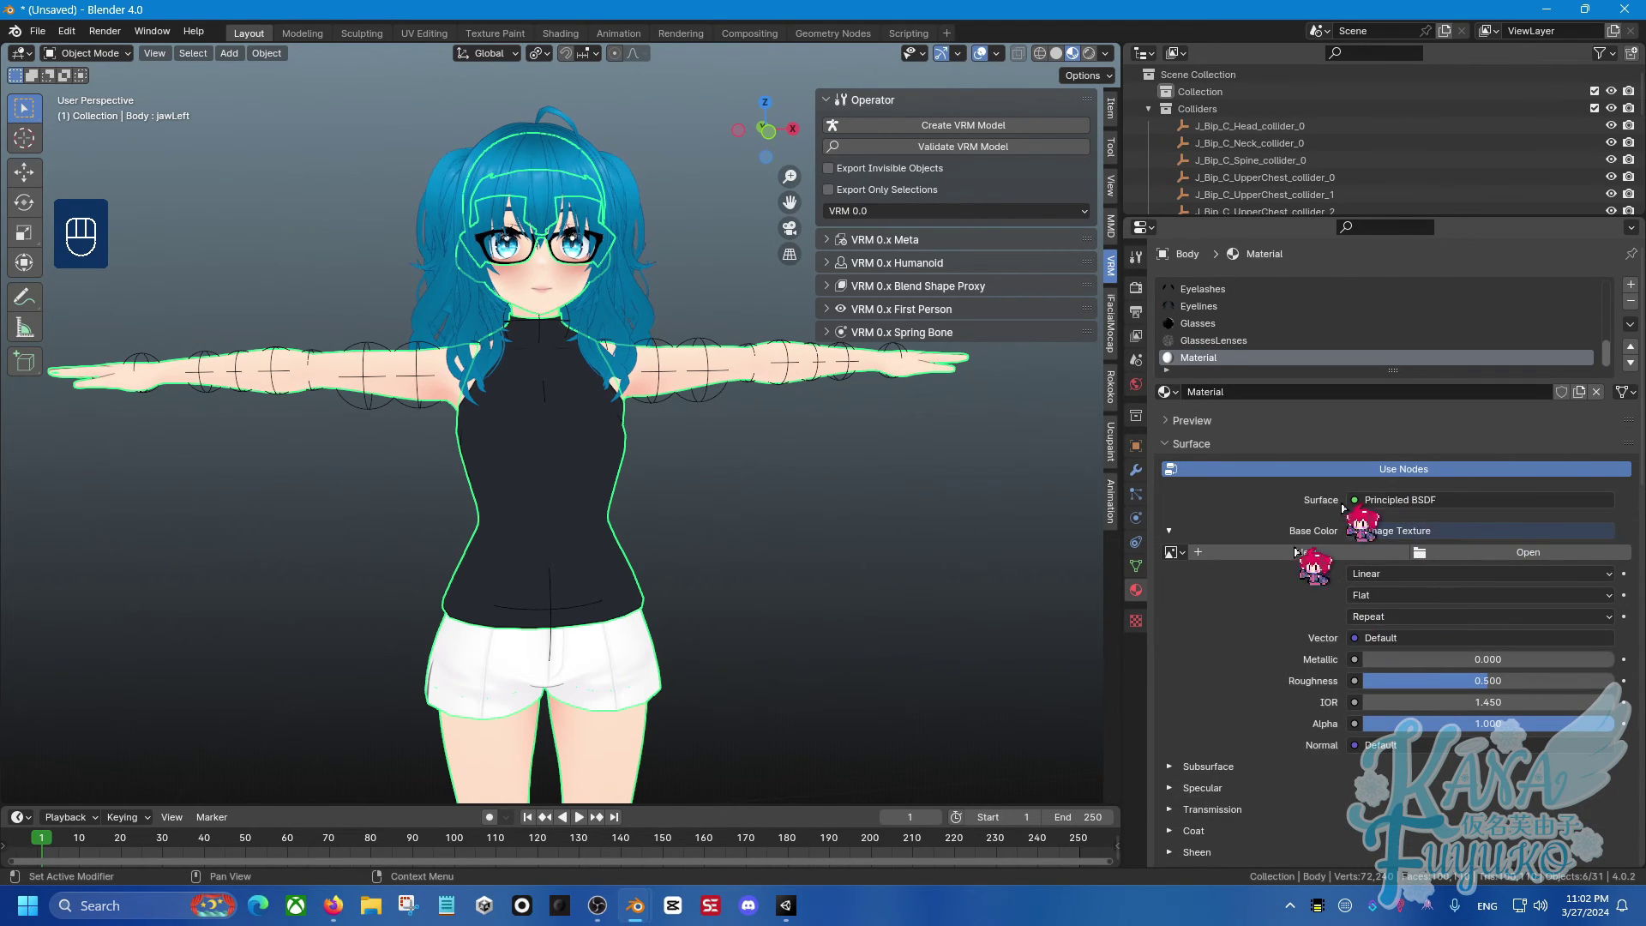
Expand and collapse the Transmission, Specular and Subsurface panels of the Principled BSDF.
{"action": "scroll", "coordinate": [1278, 683], "scroll_direction": "down", "scroll_amount": 4}
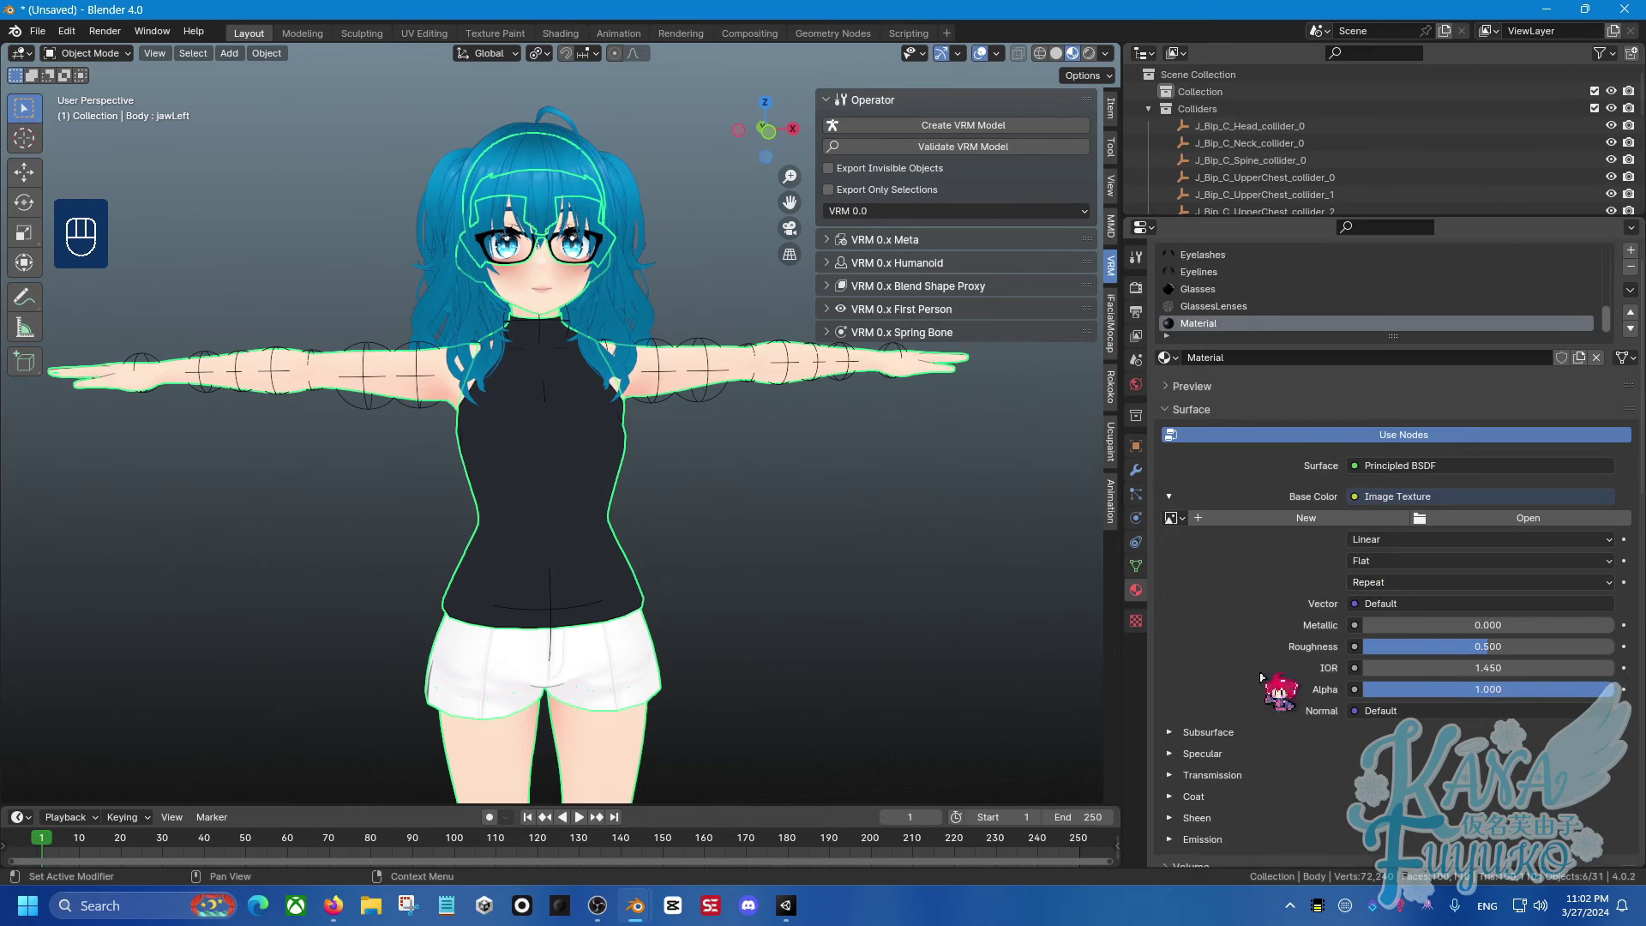
{"action": "left_click", "coordinate": [1235, 678]}
{"action": "scroll", "coordinate": [1234, 683], "scroll_direction": "down", "scroll_amount": 4}
{"action": "left_click", "coordinate": [1201, 513]}
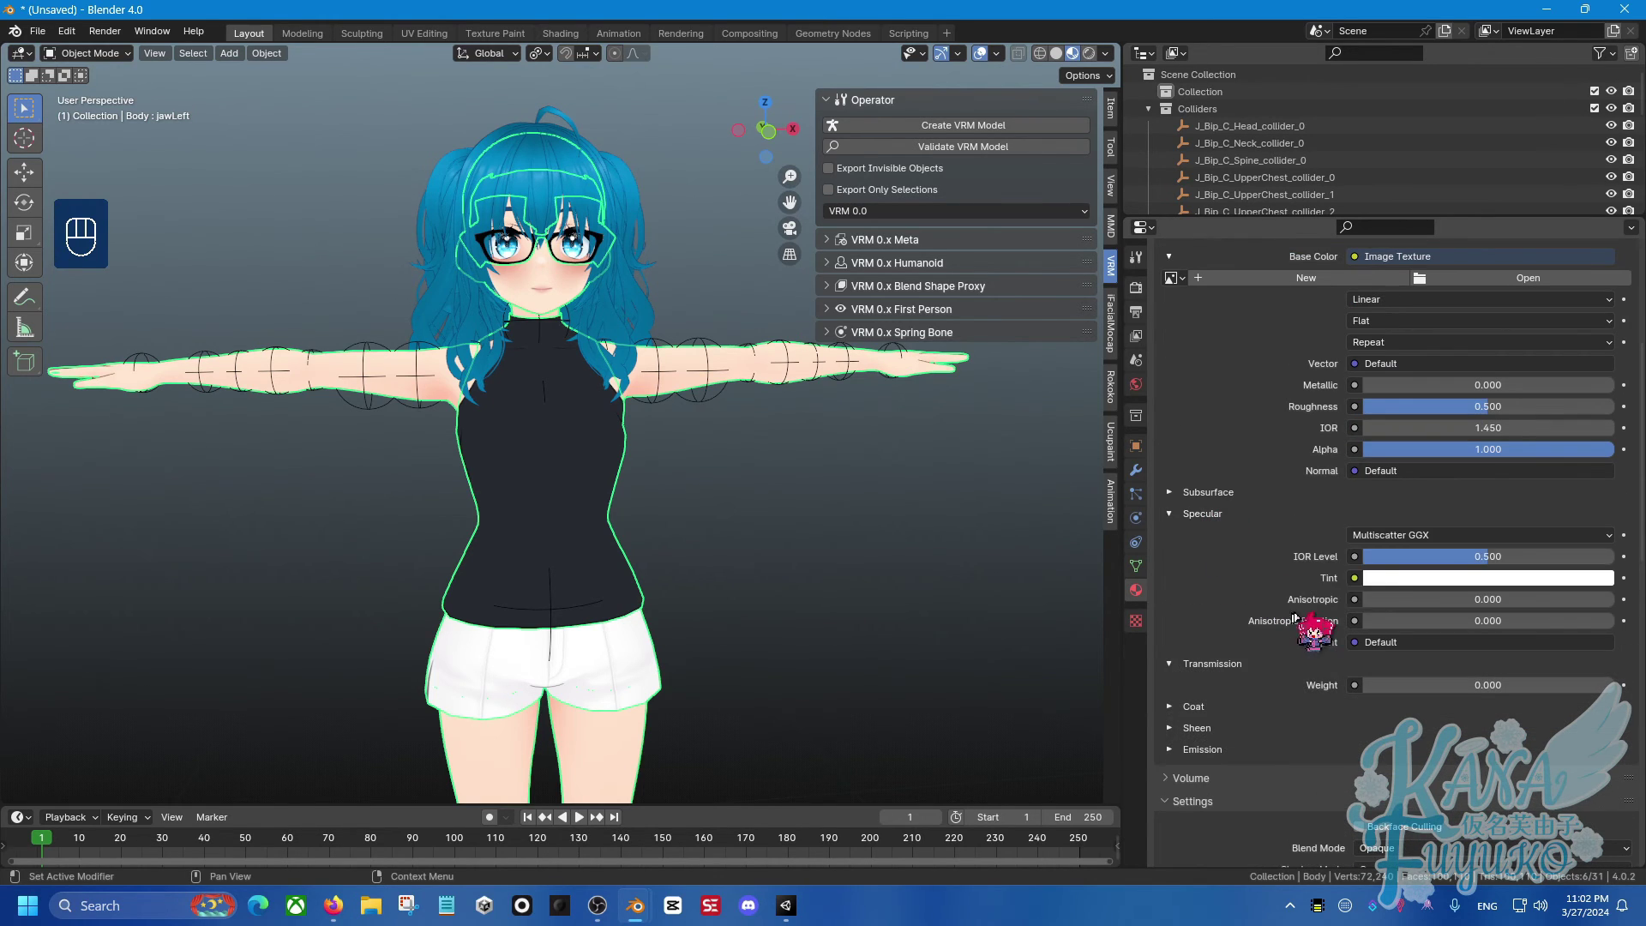
{"action": "left_click", "coordinate": [1222, 492]}
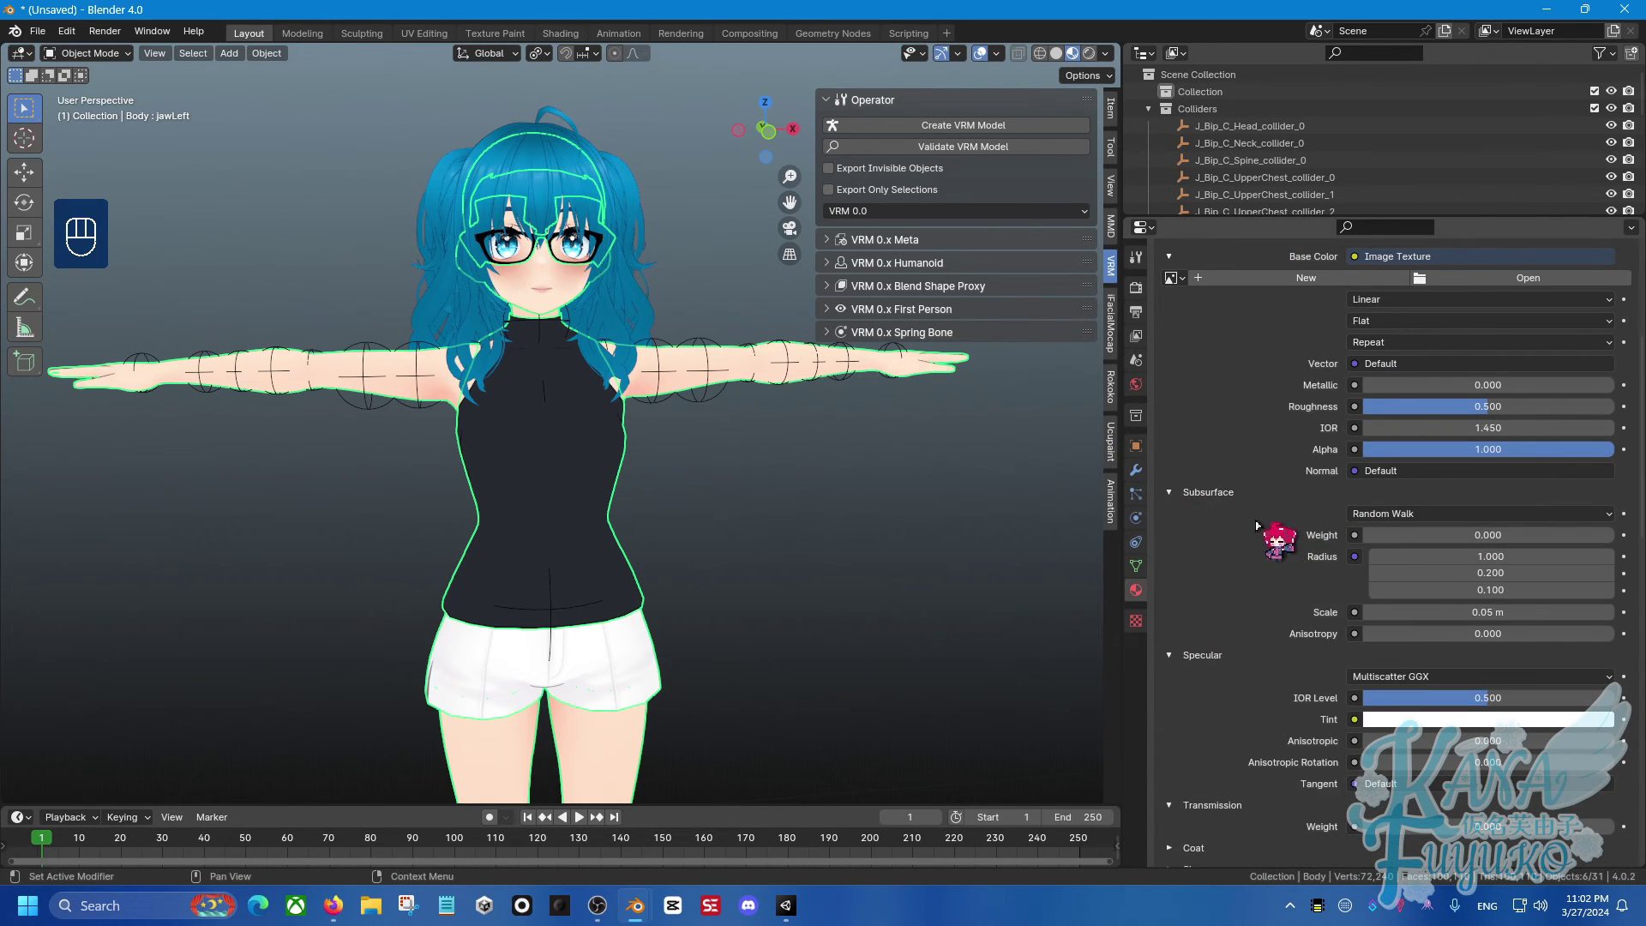
{"action": "left_click", "coordinate": [1202, 492]}
{"action": "left_click", "coordinate": [1204, 513]}
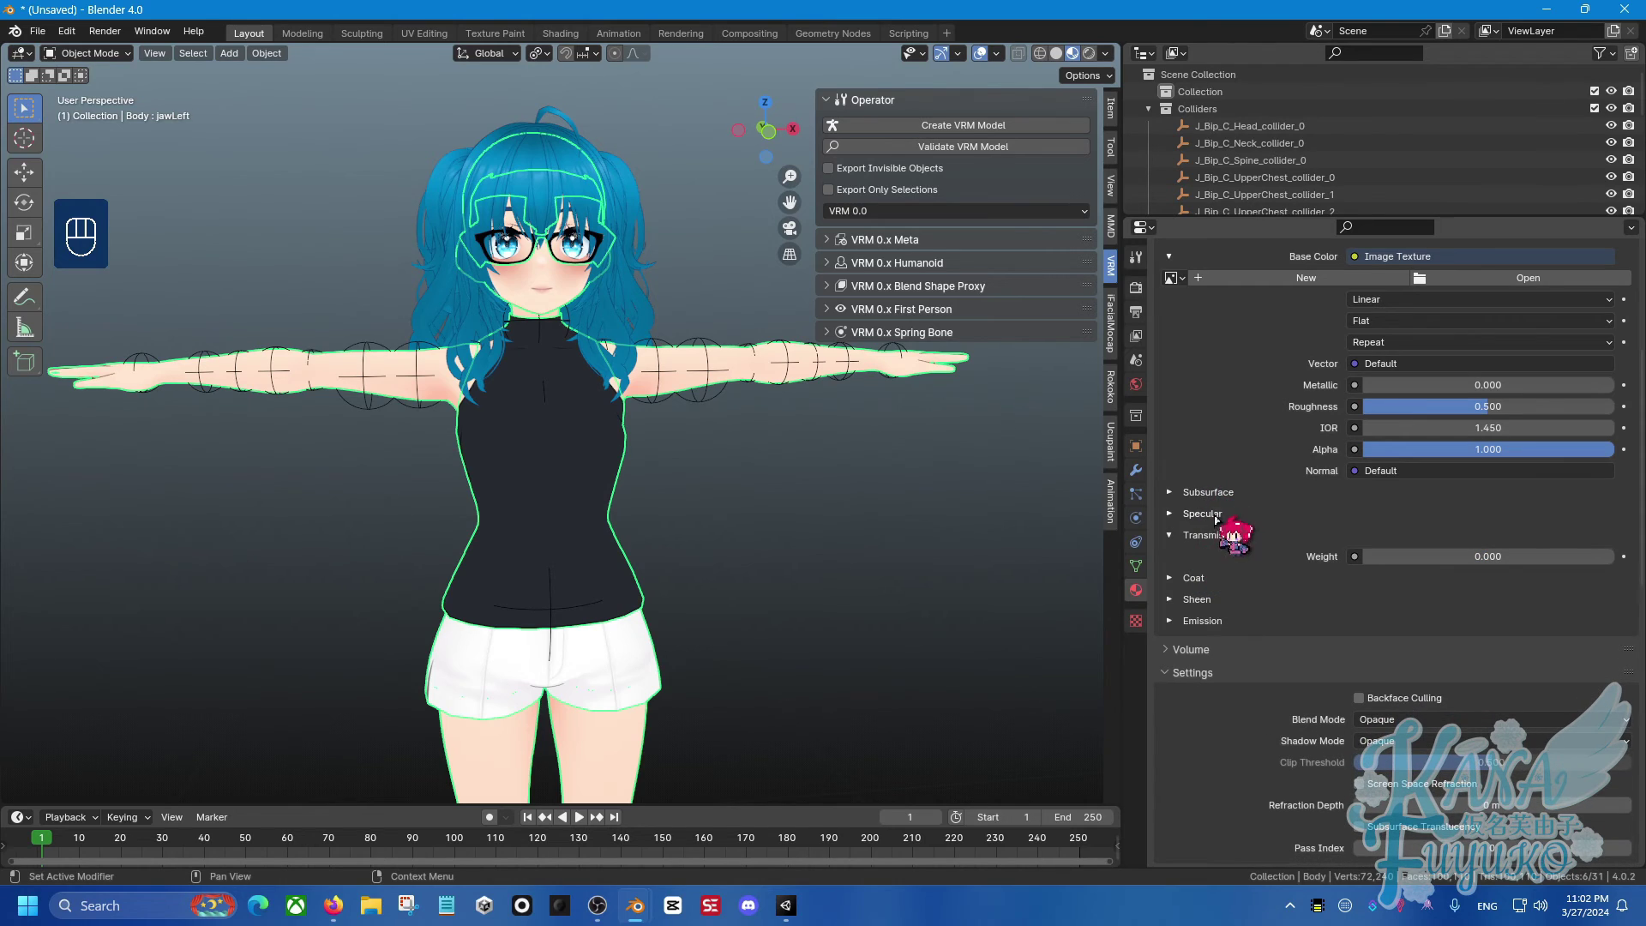
{"action": "left_click", "coordinate": [1209, 535]}
{"action": "scroll", "coordinate": [1249, 477], "scroll_direction": "up", "scroll_amount": 8}
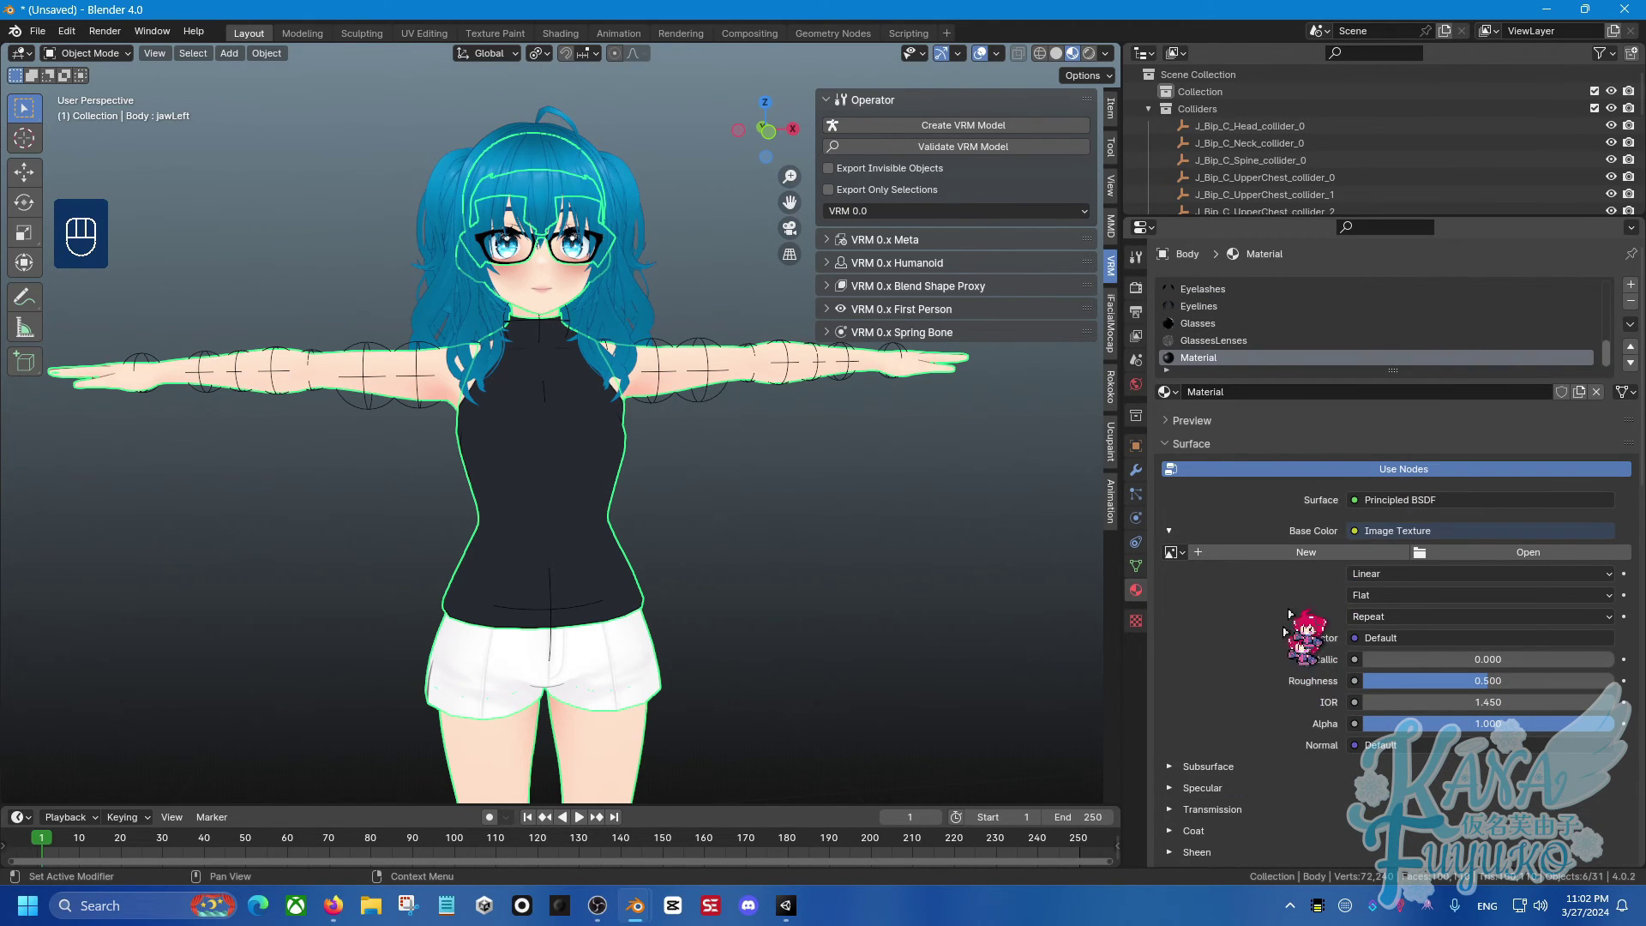
{"action": "scroll", "coordinate": [1354, 626], "scroll_direction": "down", "scroll_amount": 4}
{"action": "scroll", "coordinate": [1515, 529], "scroll_direction": "up", "scroll_amount": 4}
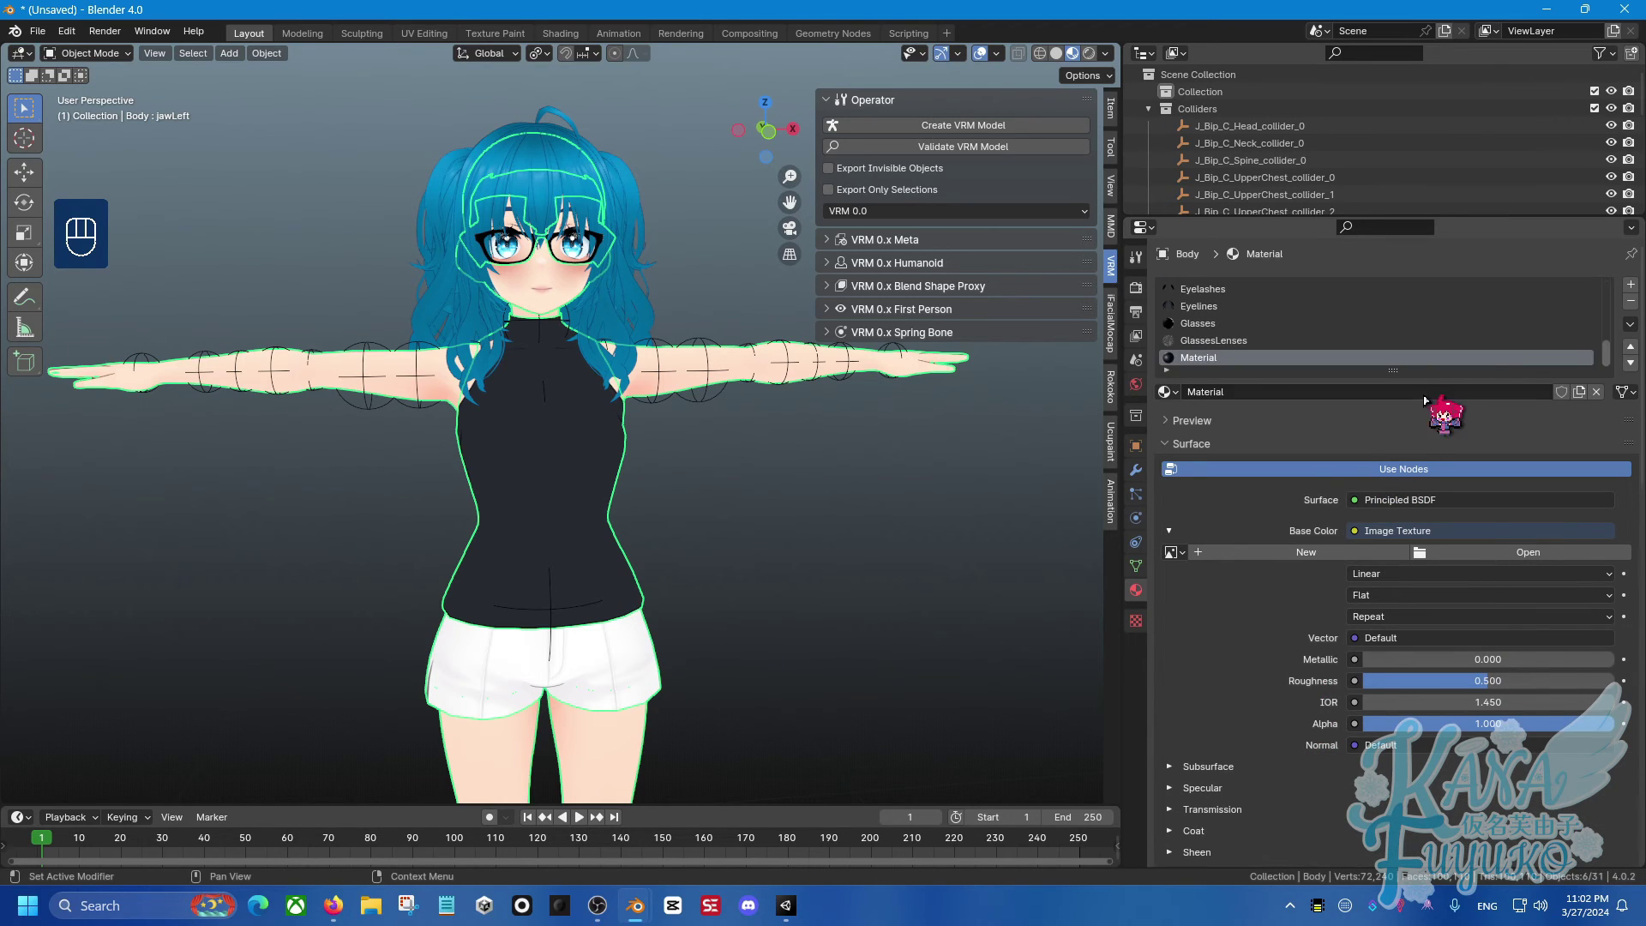
{"action": "left_click", "coordinate": [1631, 302]}
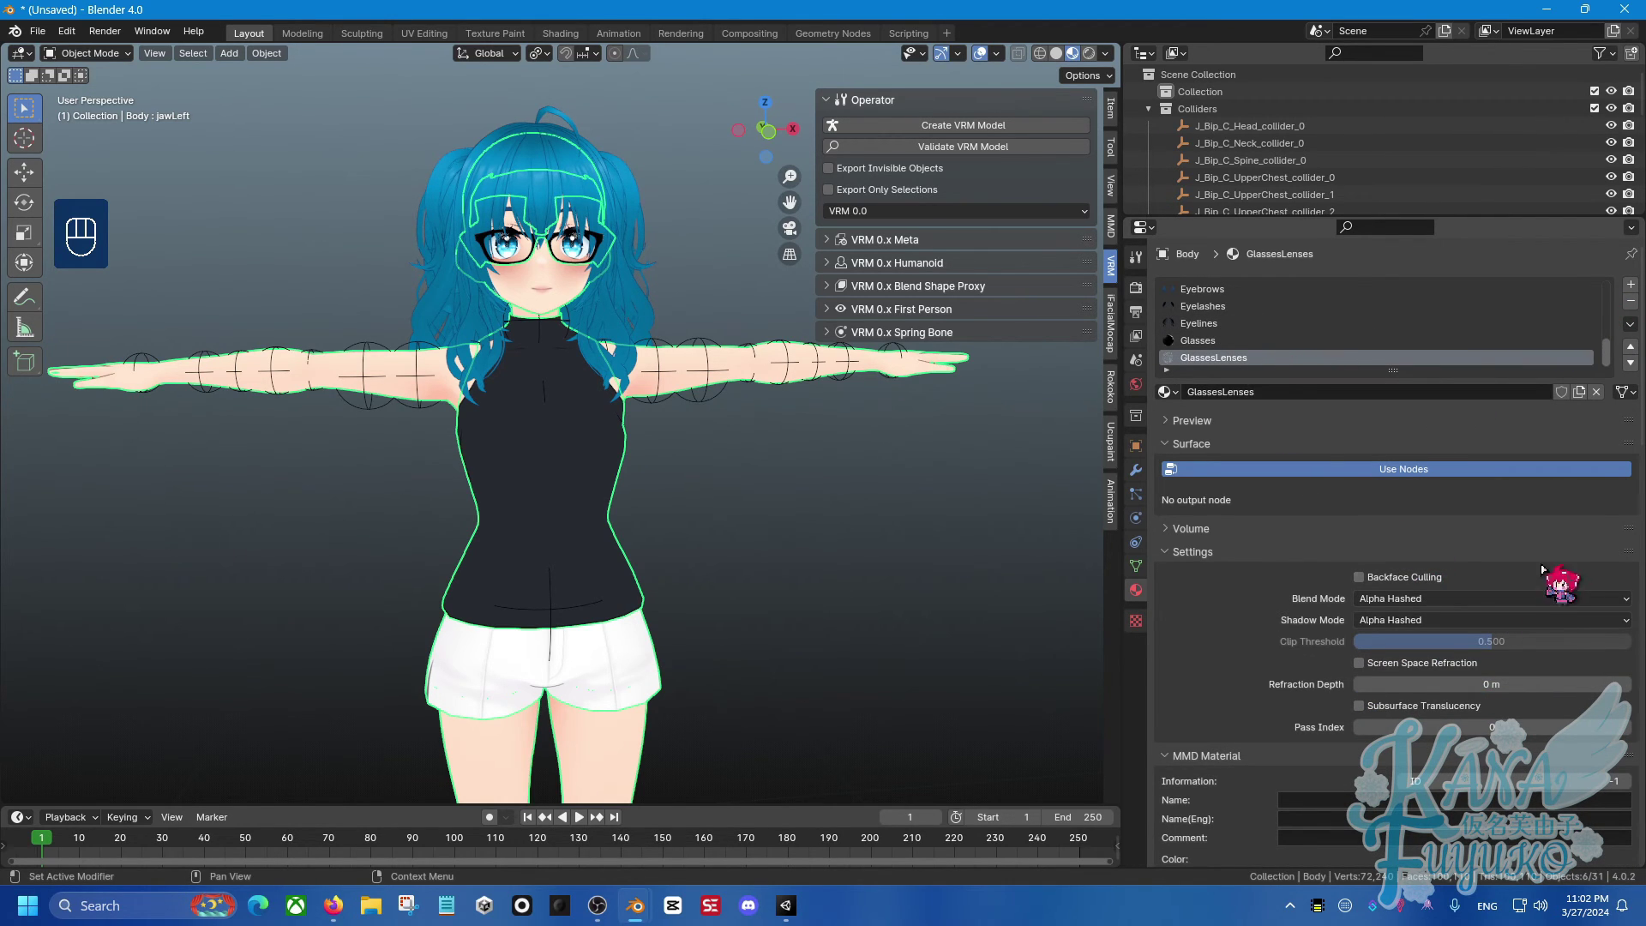
{"action": "scroll", "coordinate": [1577, 673], "scroll_direction": "down", "scroll_amount": 15}
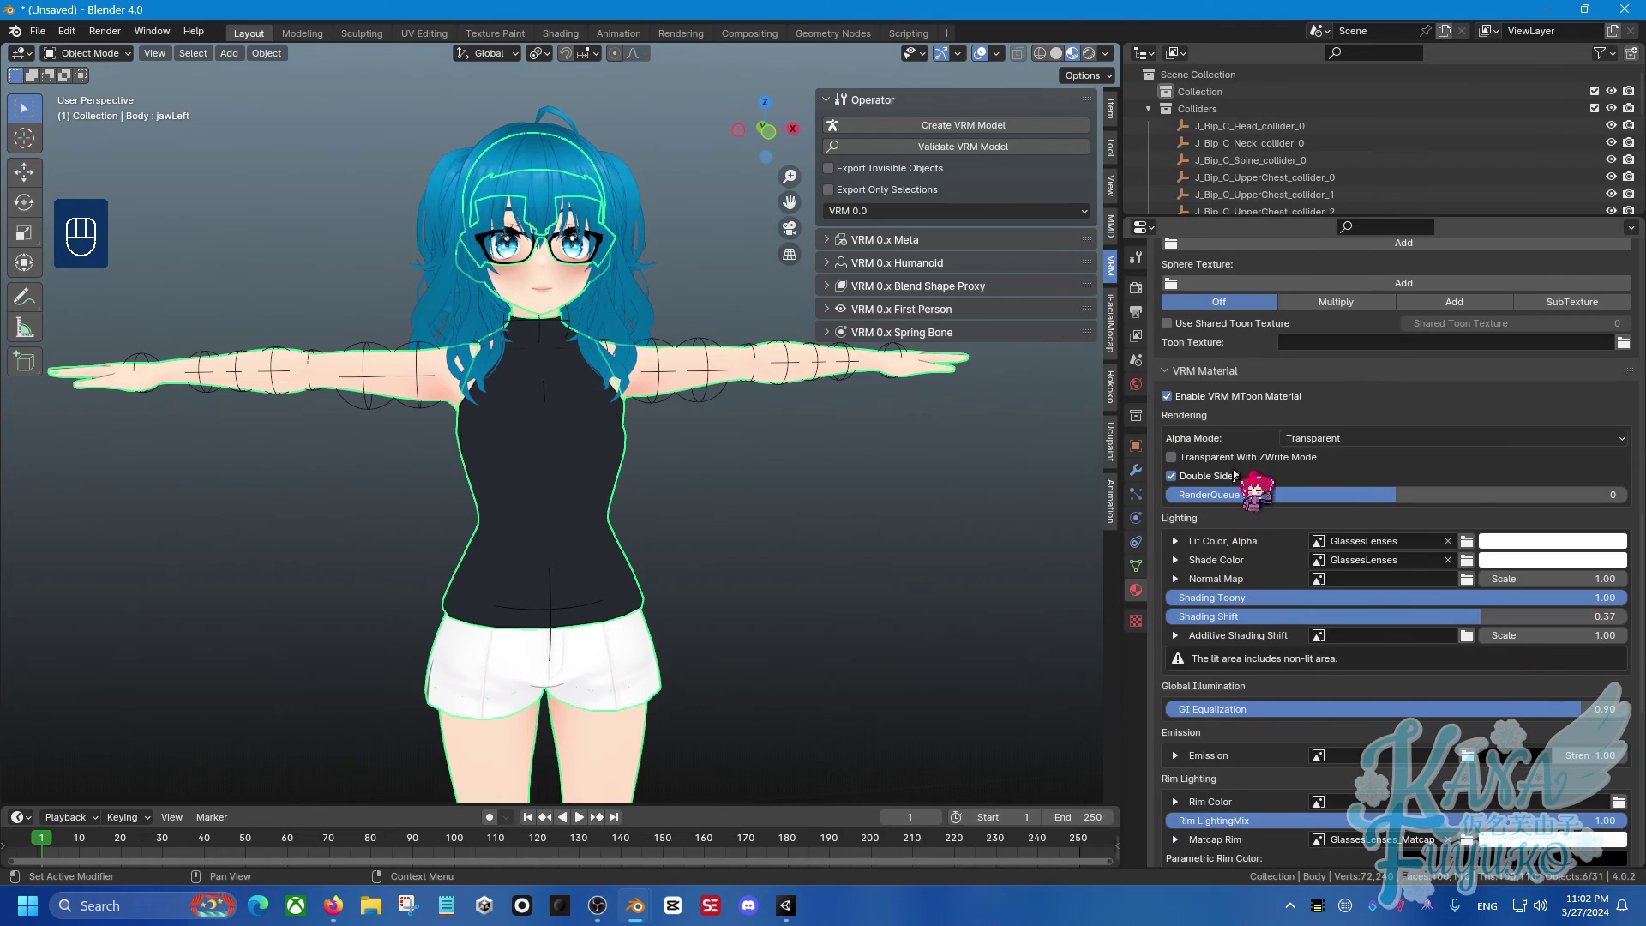
{"action": "scroll", "coordinate": [441, 496], "scroll_direction": "down", "scroll_amount": 3}
{"action": "middle_click_drag", "start_coordinate": [440, 497], "coordinate": [691, 386]}
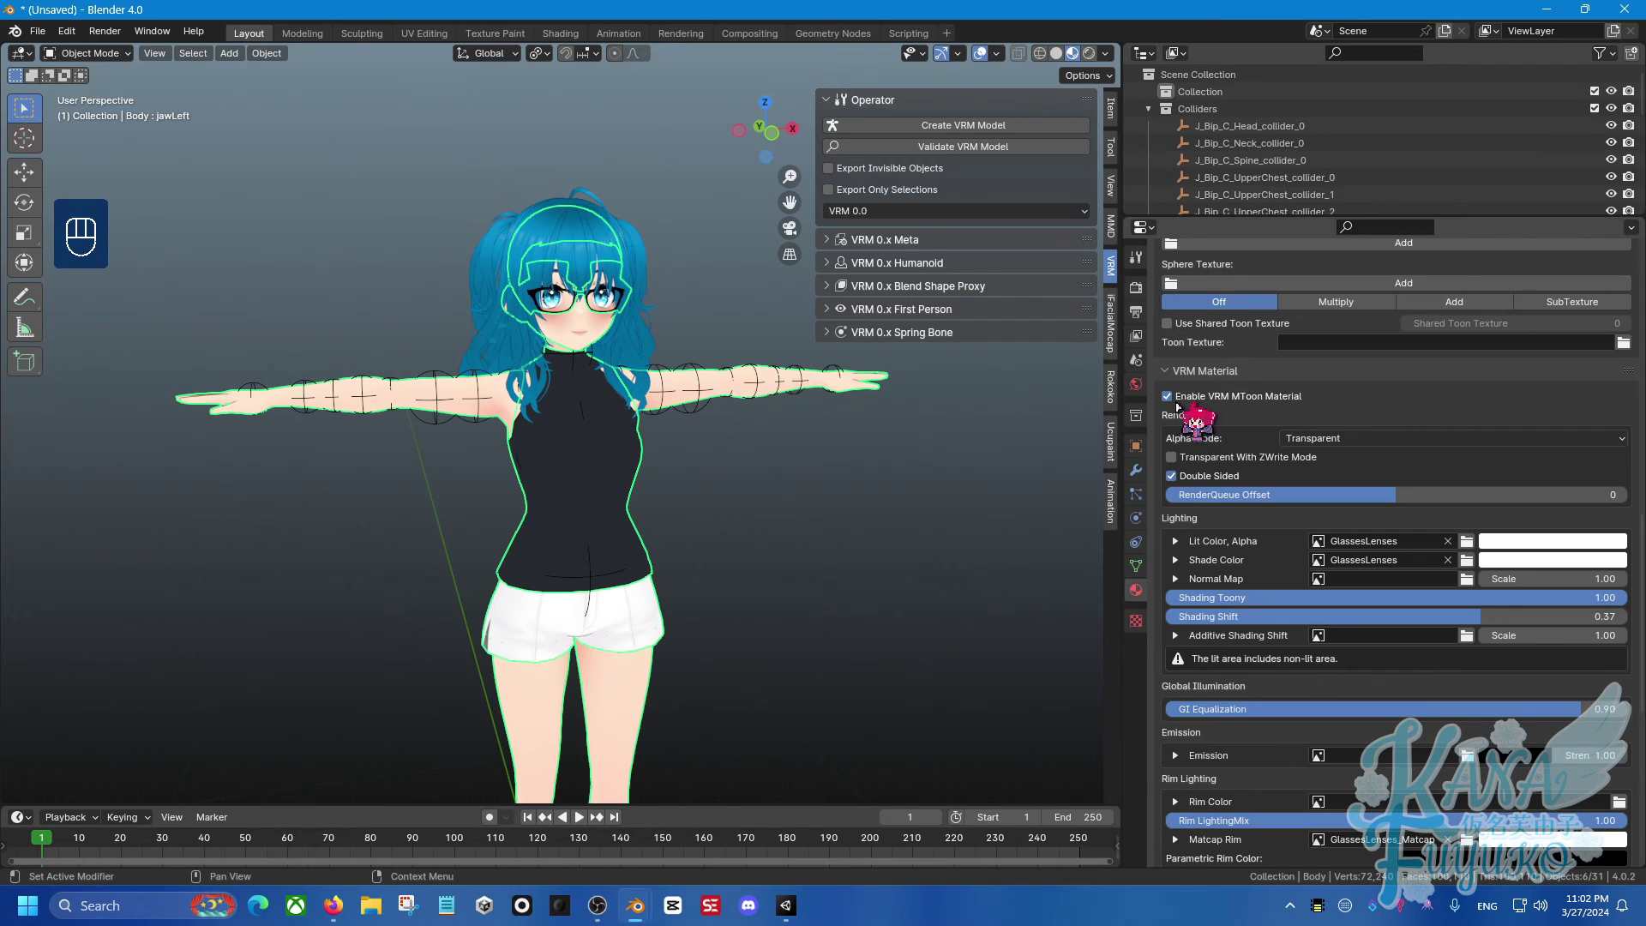
{"action": "scroll", "coordinate": [1305, 408], "scroll_direction": "down", "scroll_amount": 3}
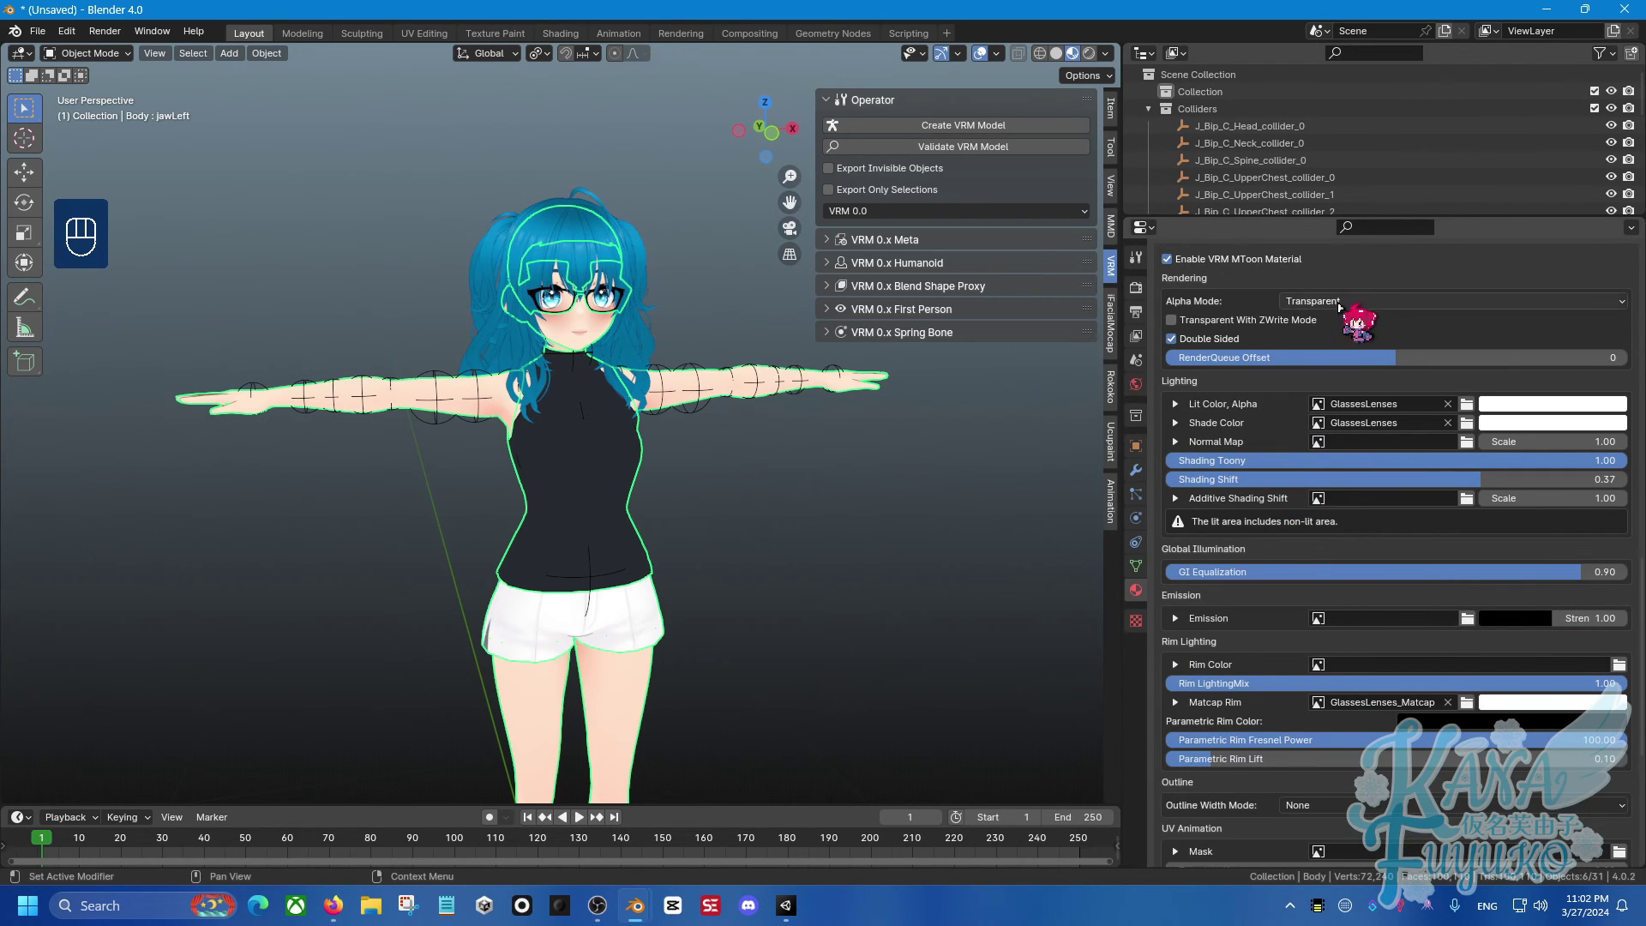
{"action": "scroll", "coordinate": [1318, 610], "scroll_direction": "down", "scroll_amount": 2}
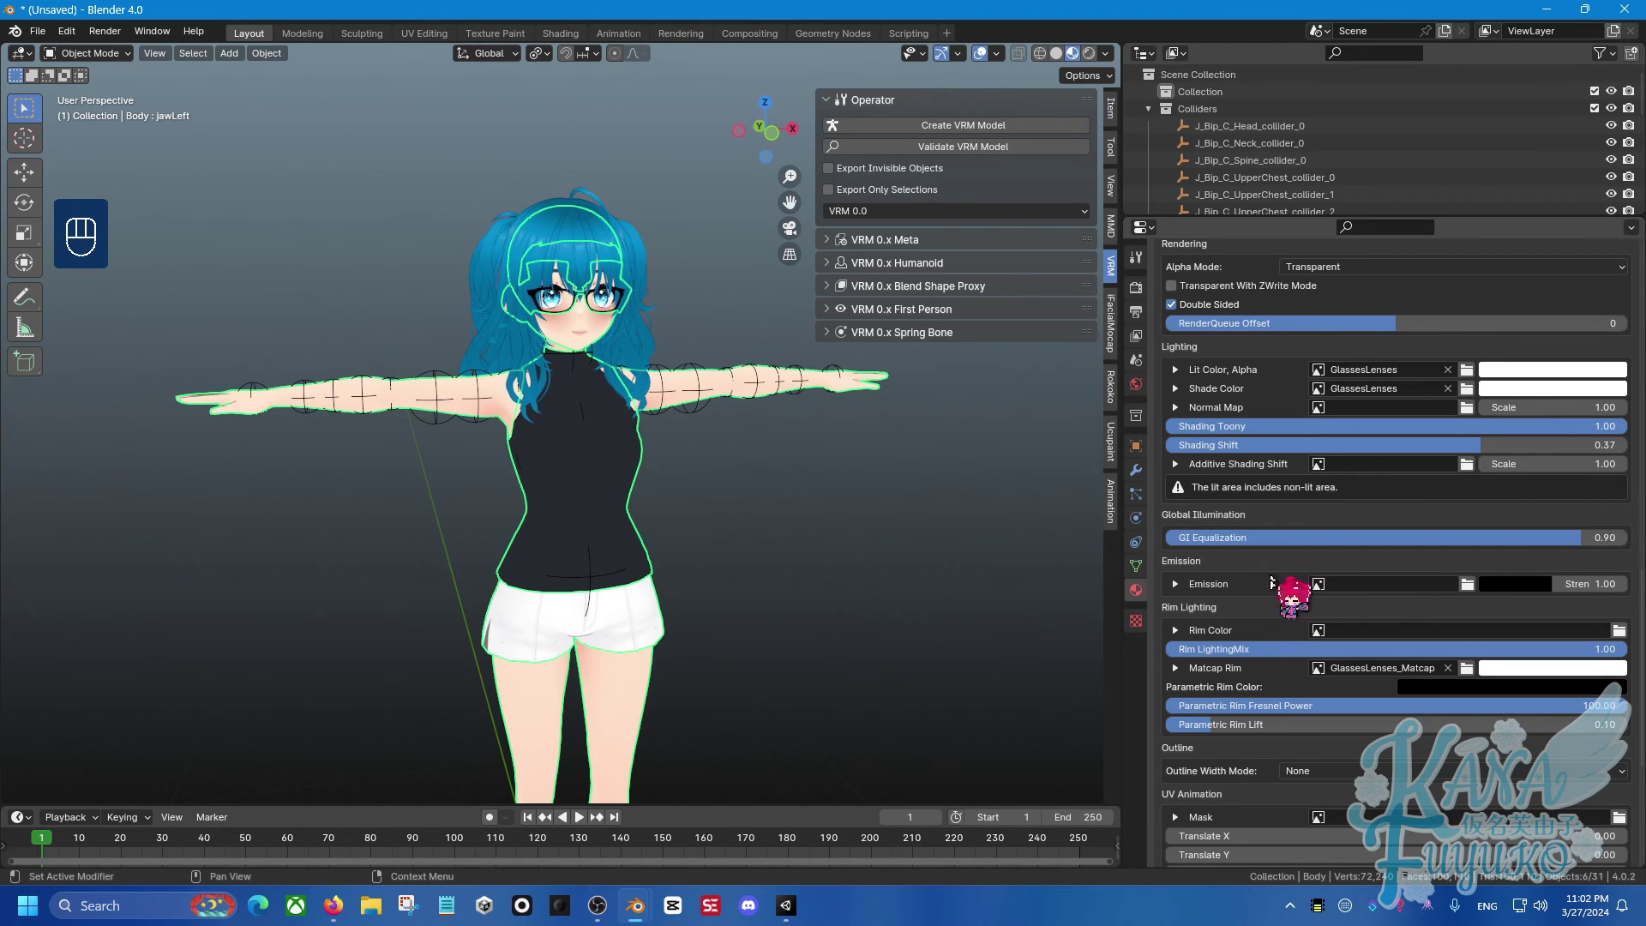
{"action": "scroll", "coordinate": [1272, 583], "scroll_direction": "down", "scroll_amount": 3}
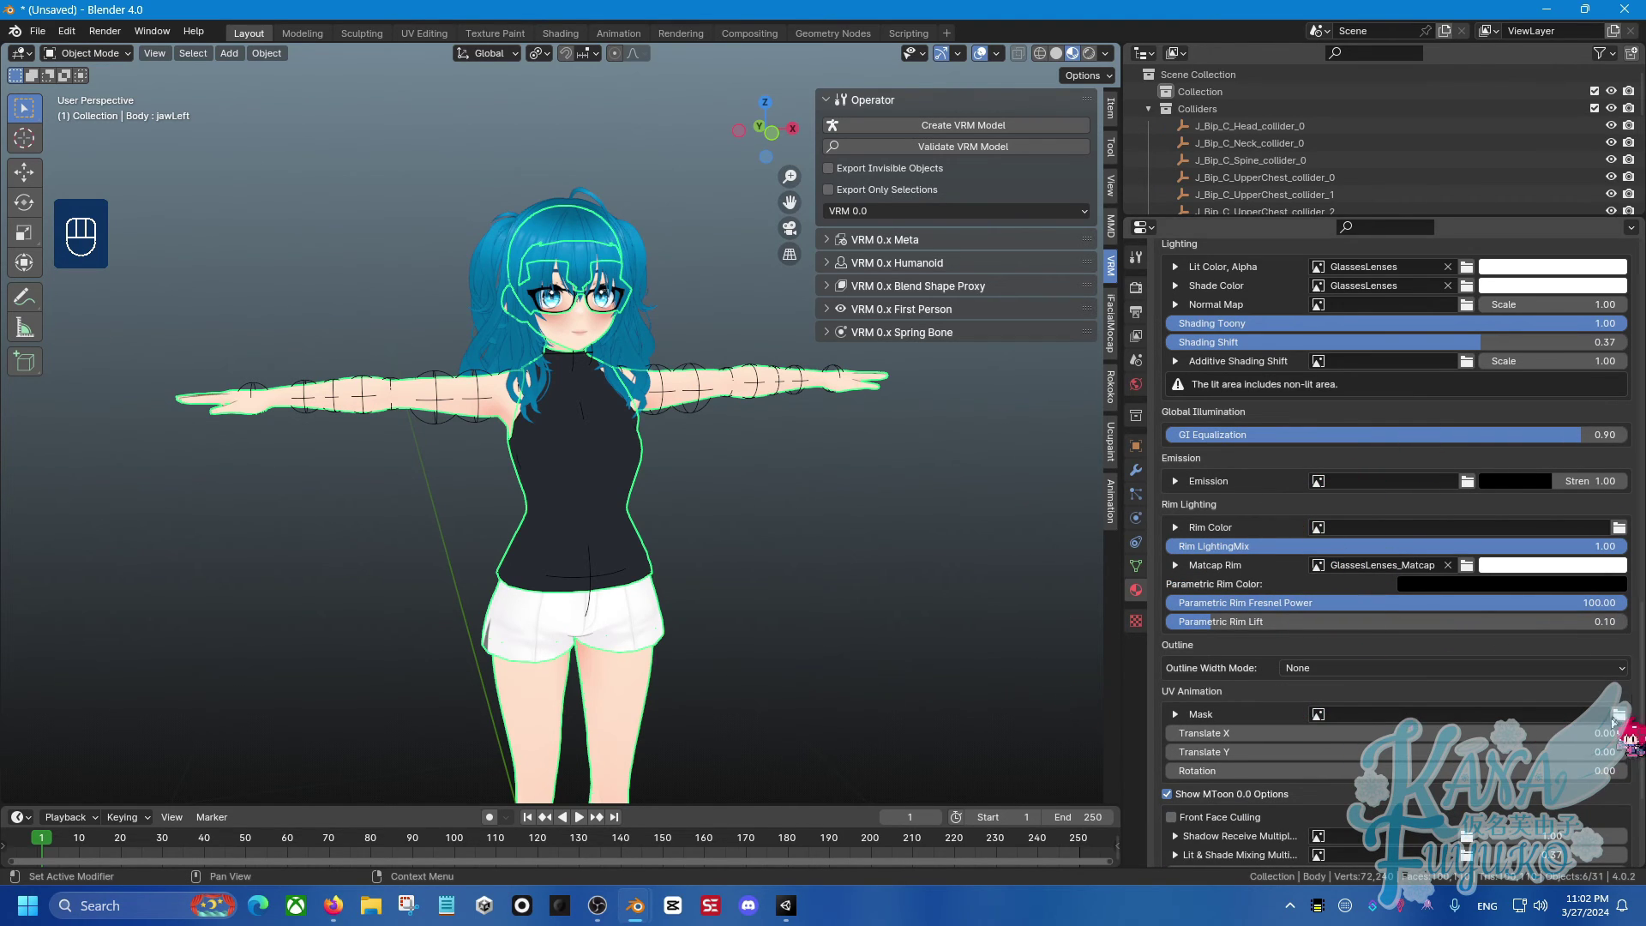
{"action": "scroll", "coordinate": [1631, 800], "scroll_direction": "down", "scroll_amount": 5}
{"action": "scroll", "coordinate": [568, 504], "scroll_direction": "up", "scroll_amount": 2}
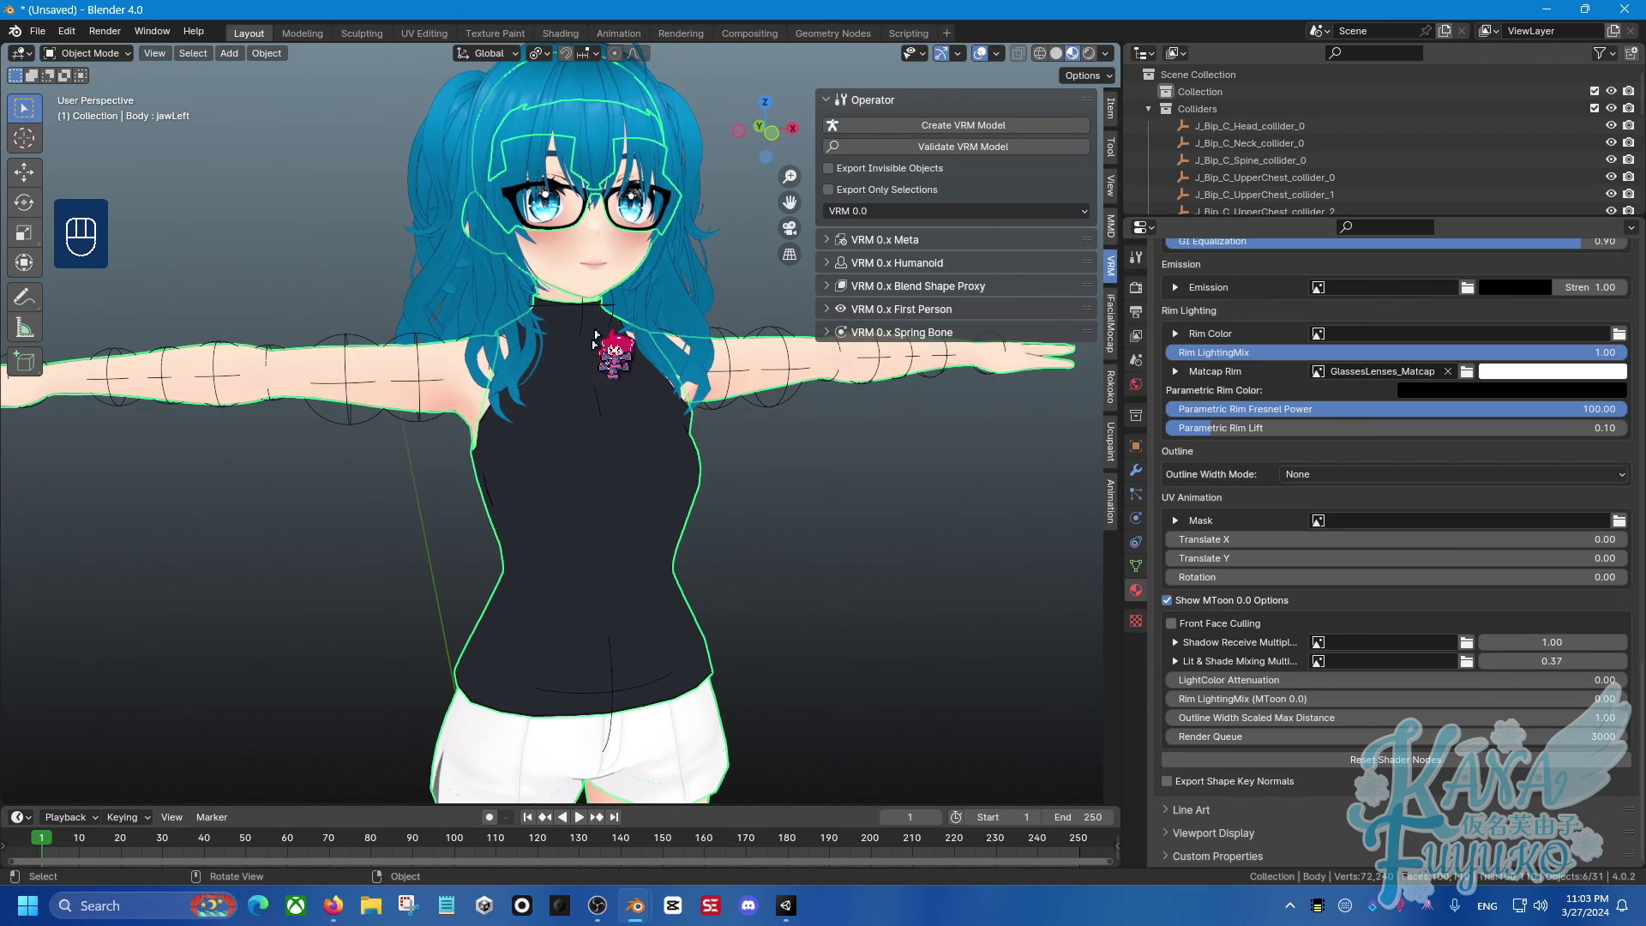
{"action": "middle_click_drag", "start_coordinate": [571, 351], "coordinate": [604, 378]}
{"action": "scroll", "coordinate": [604, 378], "scroll_direction": "down", "scroll_amount": 1}
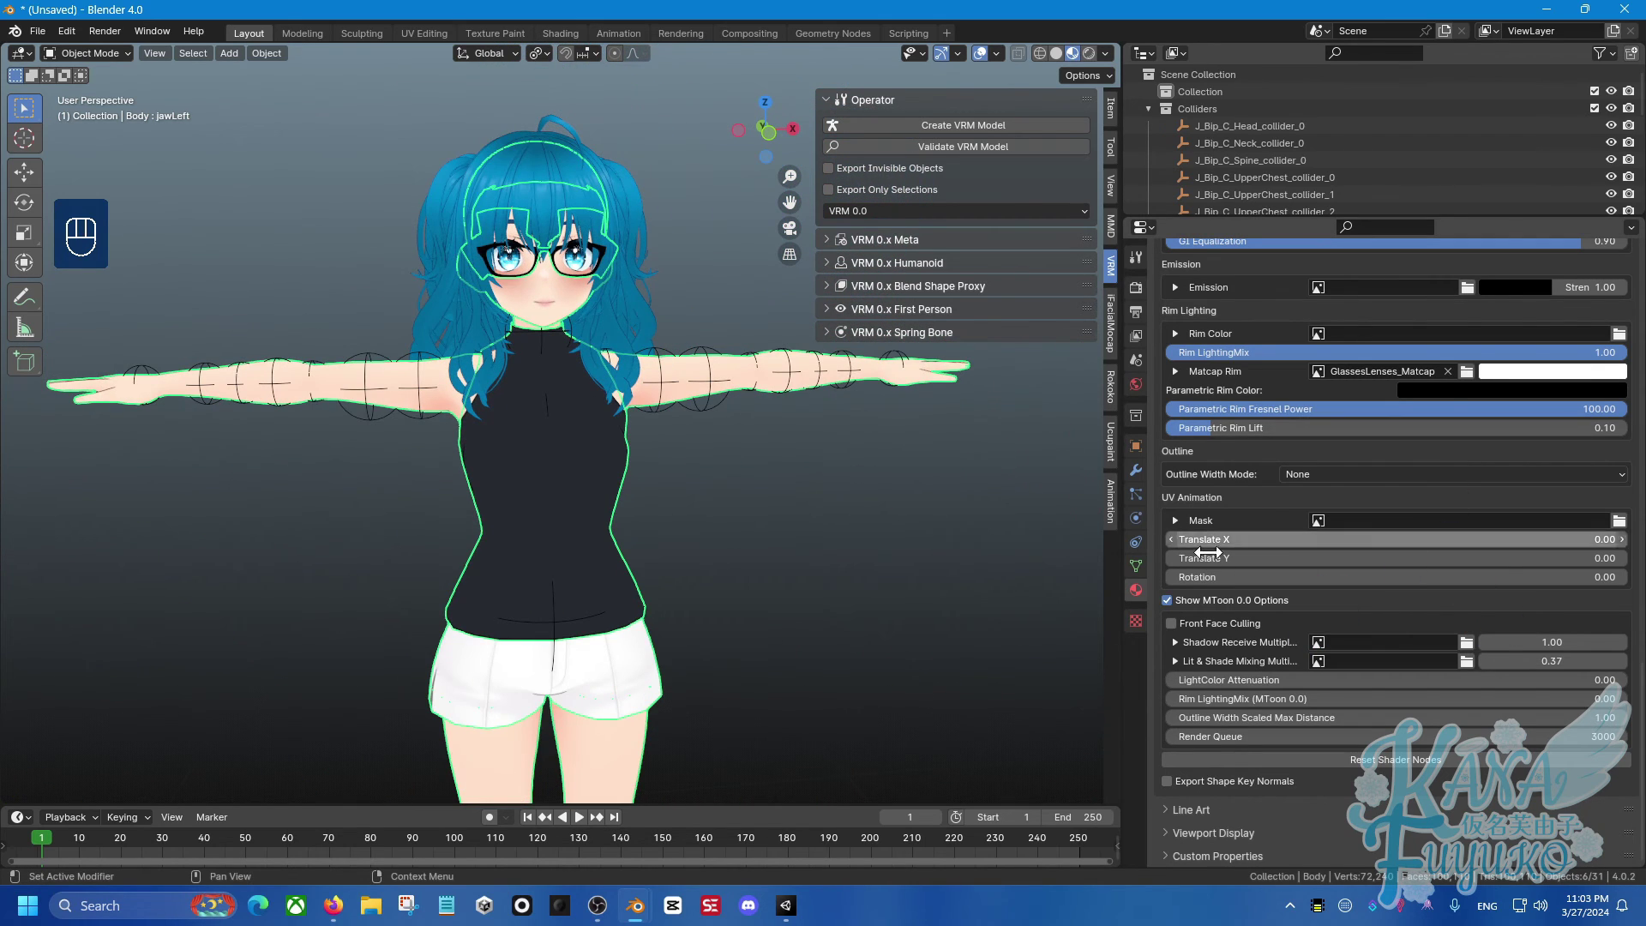
{"action": "scroll", "coordinate": [857, 592], "scroll_direction": "down", "scroll_amount": 3}
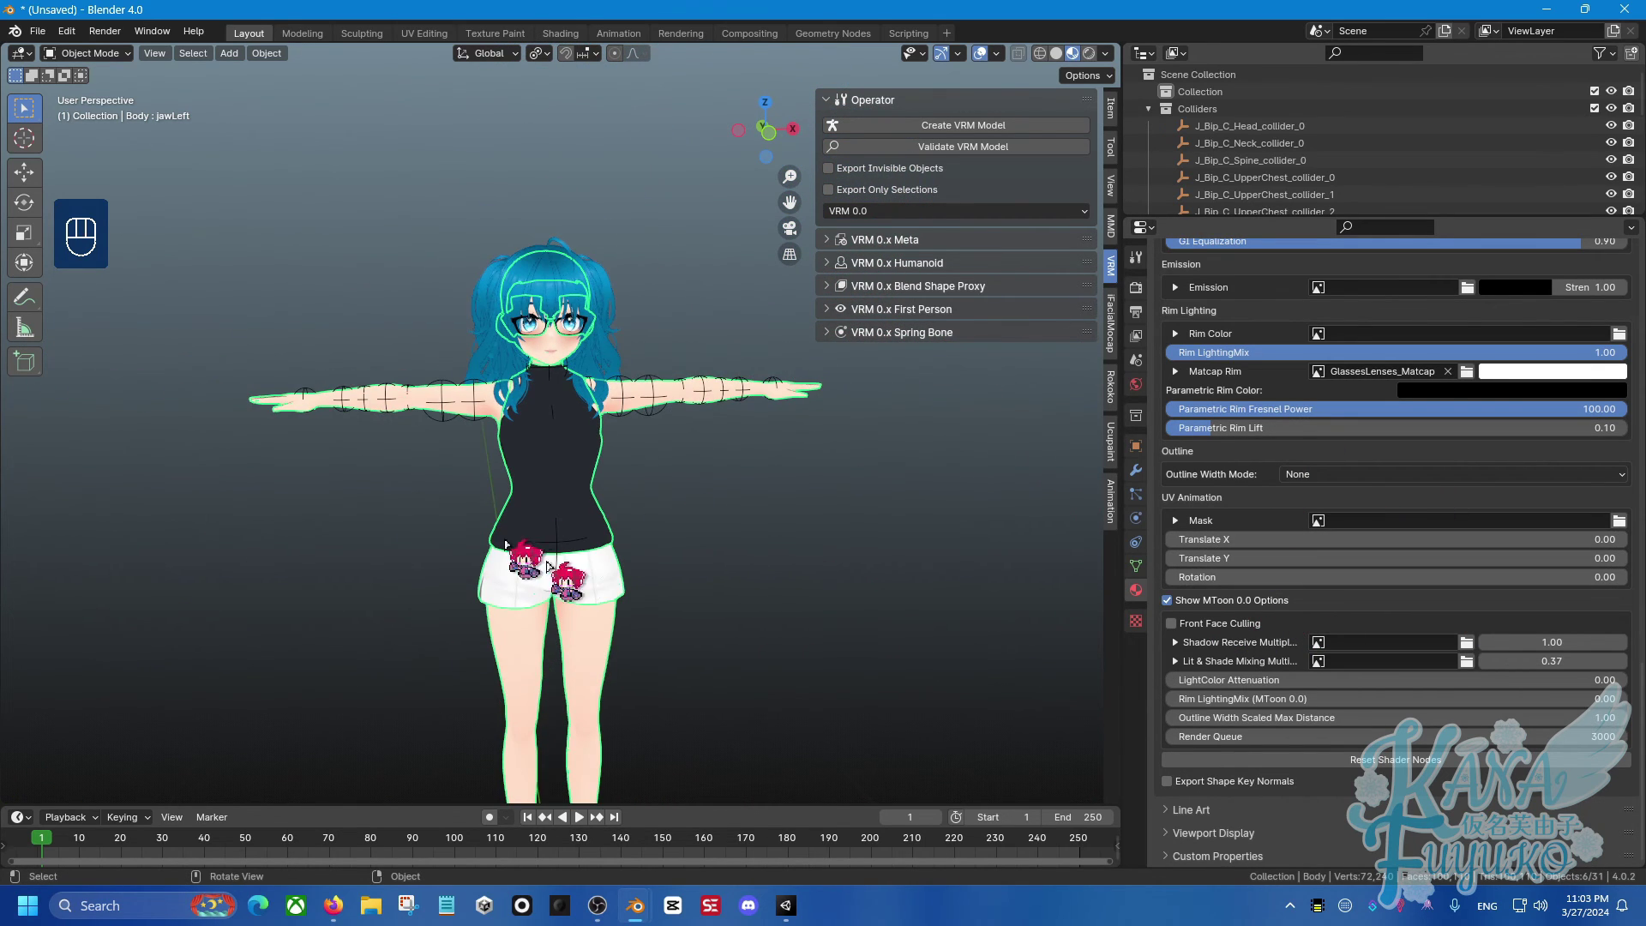
{"action": "scroll", "coordinate": [725, 600], "scroll_direction": "up", "scroll_amount": 1}
{"action": "middle_click_drag", "start_coordinate": [683, 357], "coordinate": [797, 432]}
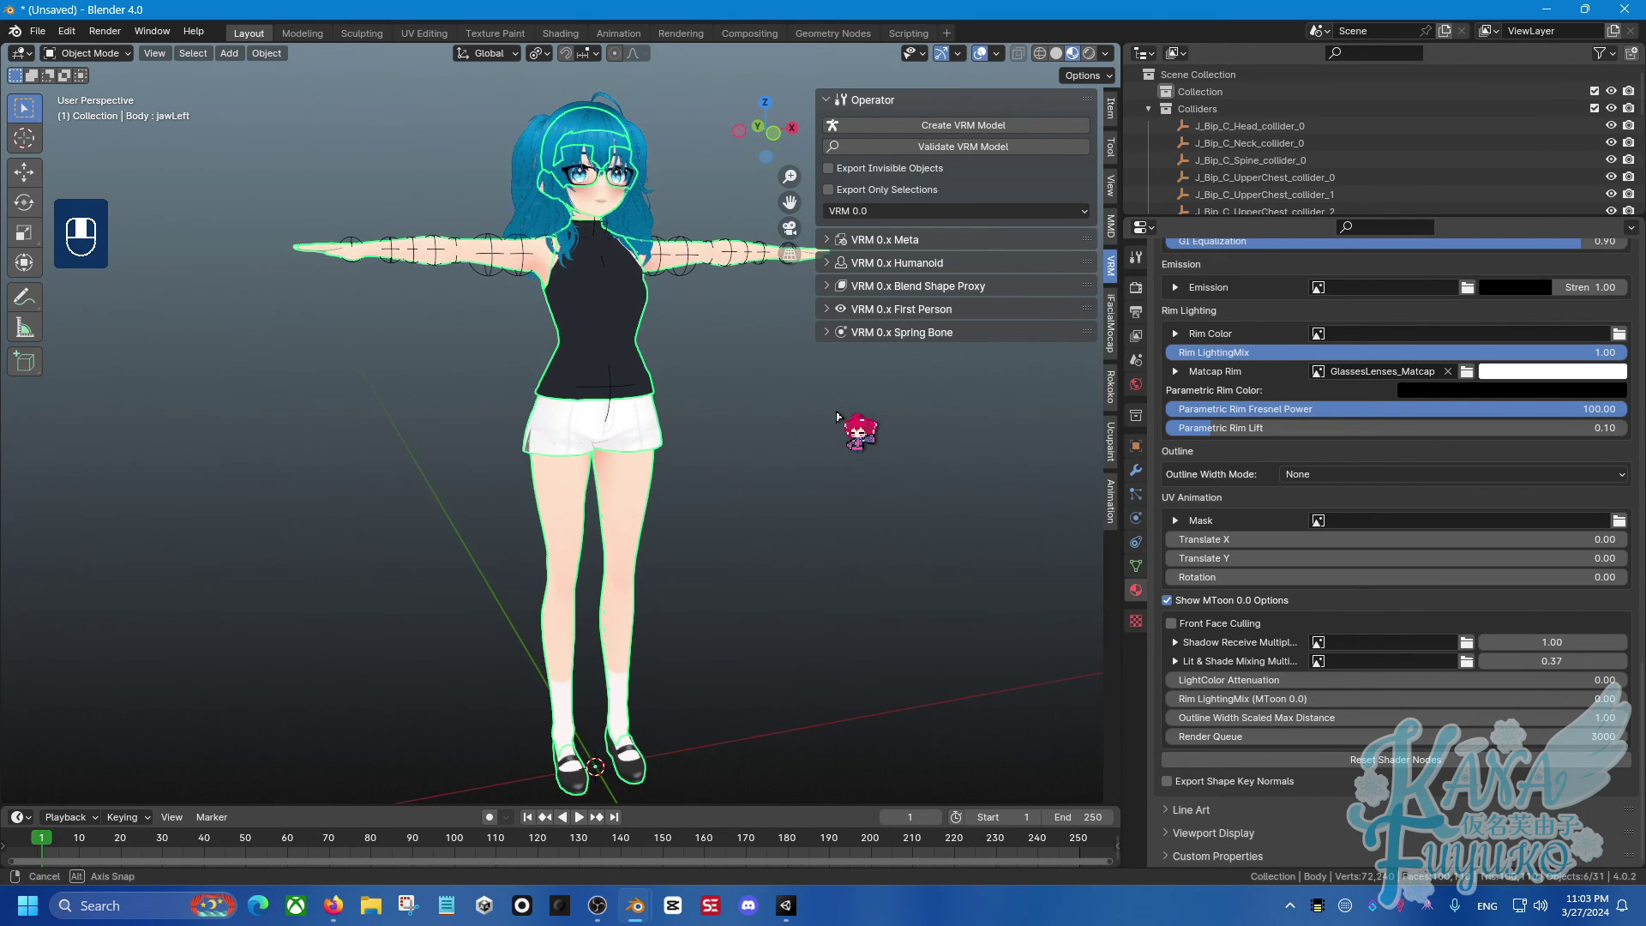
{"action": "scroll", "coordinate": [734, 470], "scroll_direction": "up", "scroll_amount": 6}
{"action": "middle_click_drag", "start_coordinate": [709, 549], "coordinate": [736, 502]}
{"action": "scroll", "coordinate": [723, 540], "scroll_direction": "up", "scroll_amount": 4}
{"action": "scroll", "coordinate": [735, 501], "scroll_direction": "up", "scroll_amount": 5}
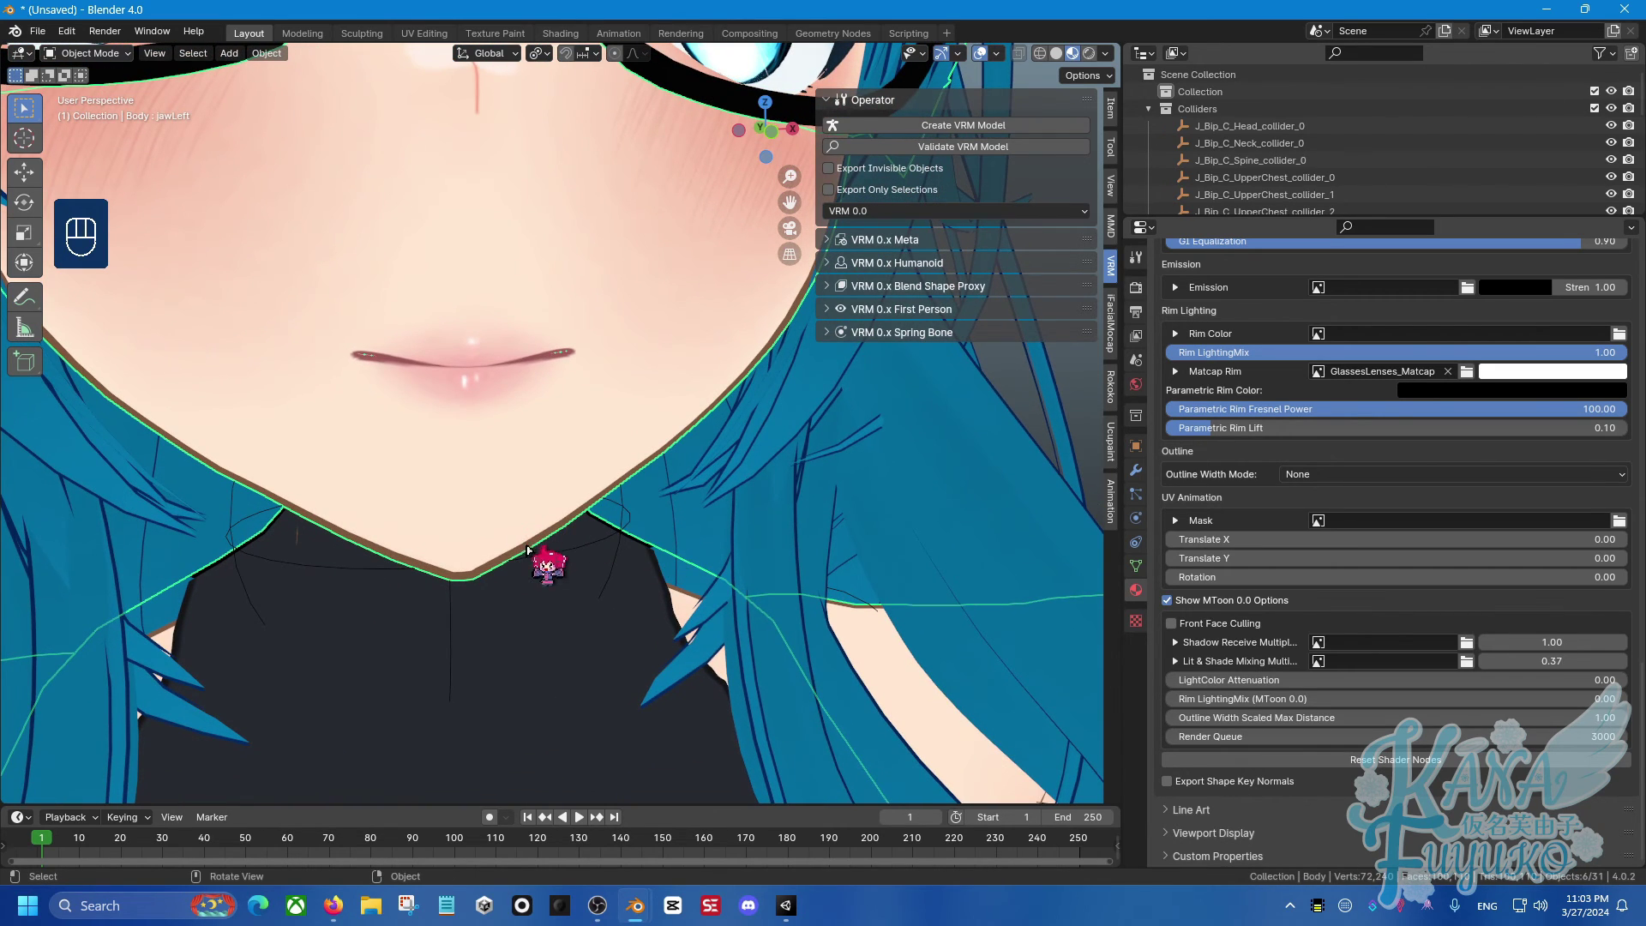
Expand the Body's MToon Outline modifier, toggle its viewport display off and on, then collapse it.
{"action": "left_click", "coordinate": [1136, 472]}
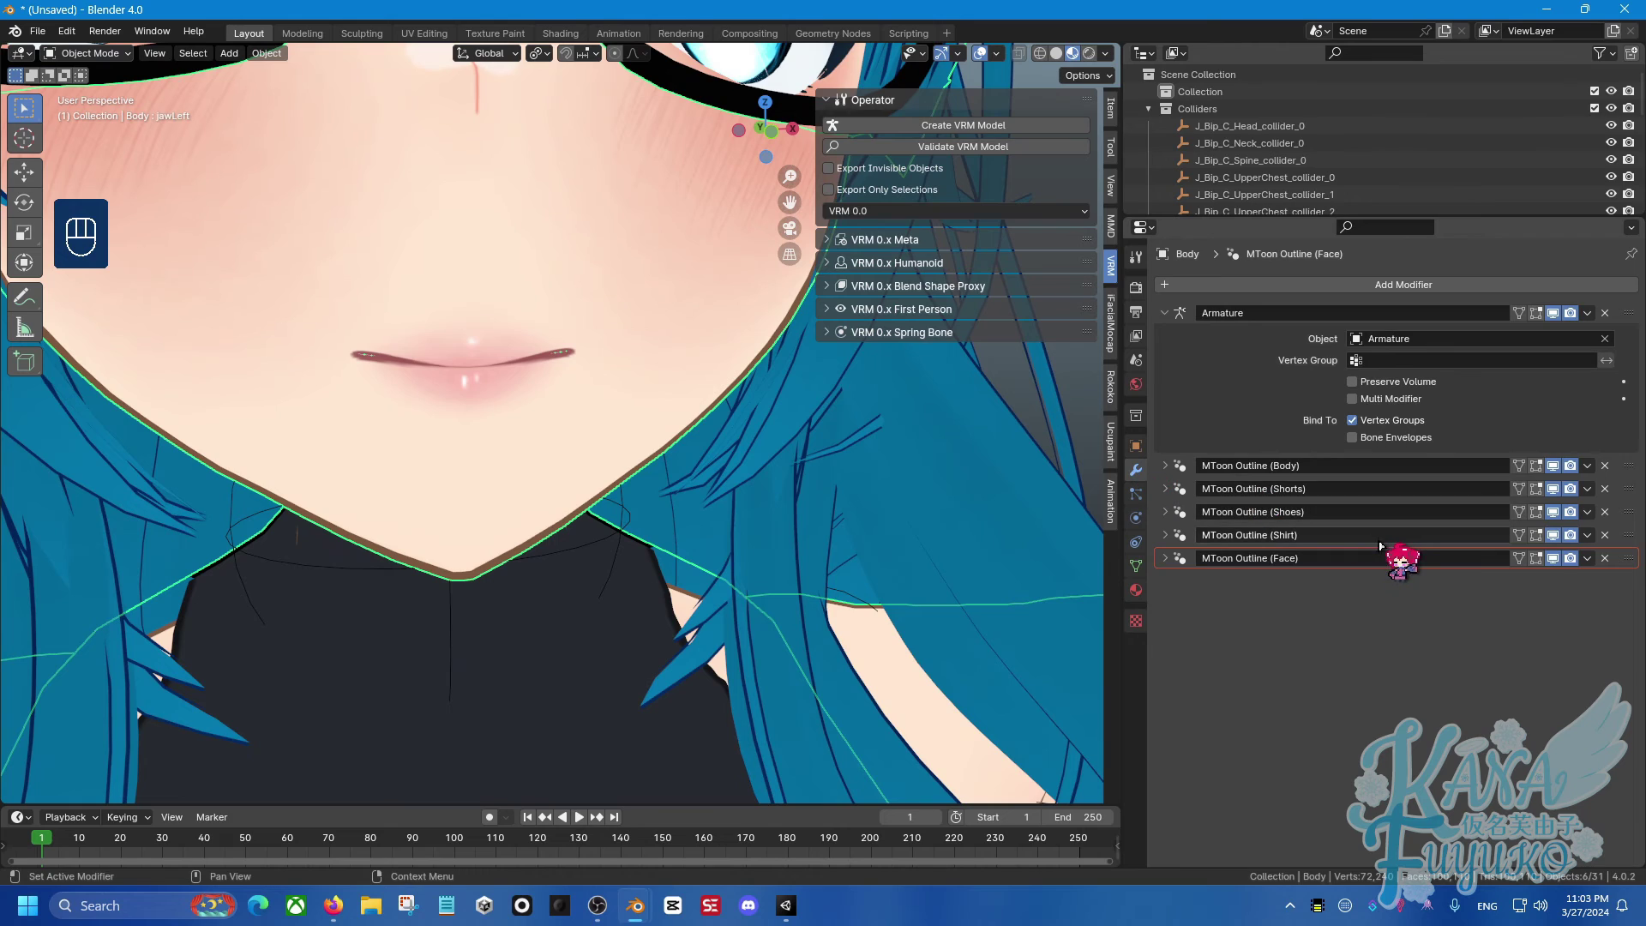
{"action": "left_click", "coordinate": [1164, 468]}
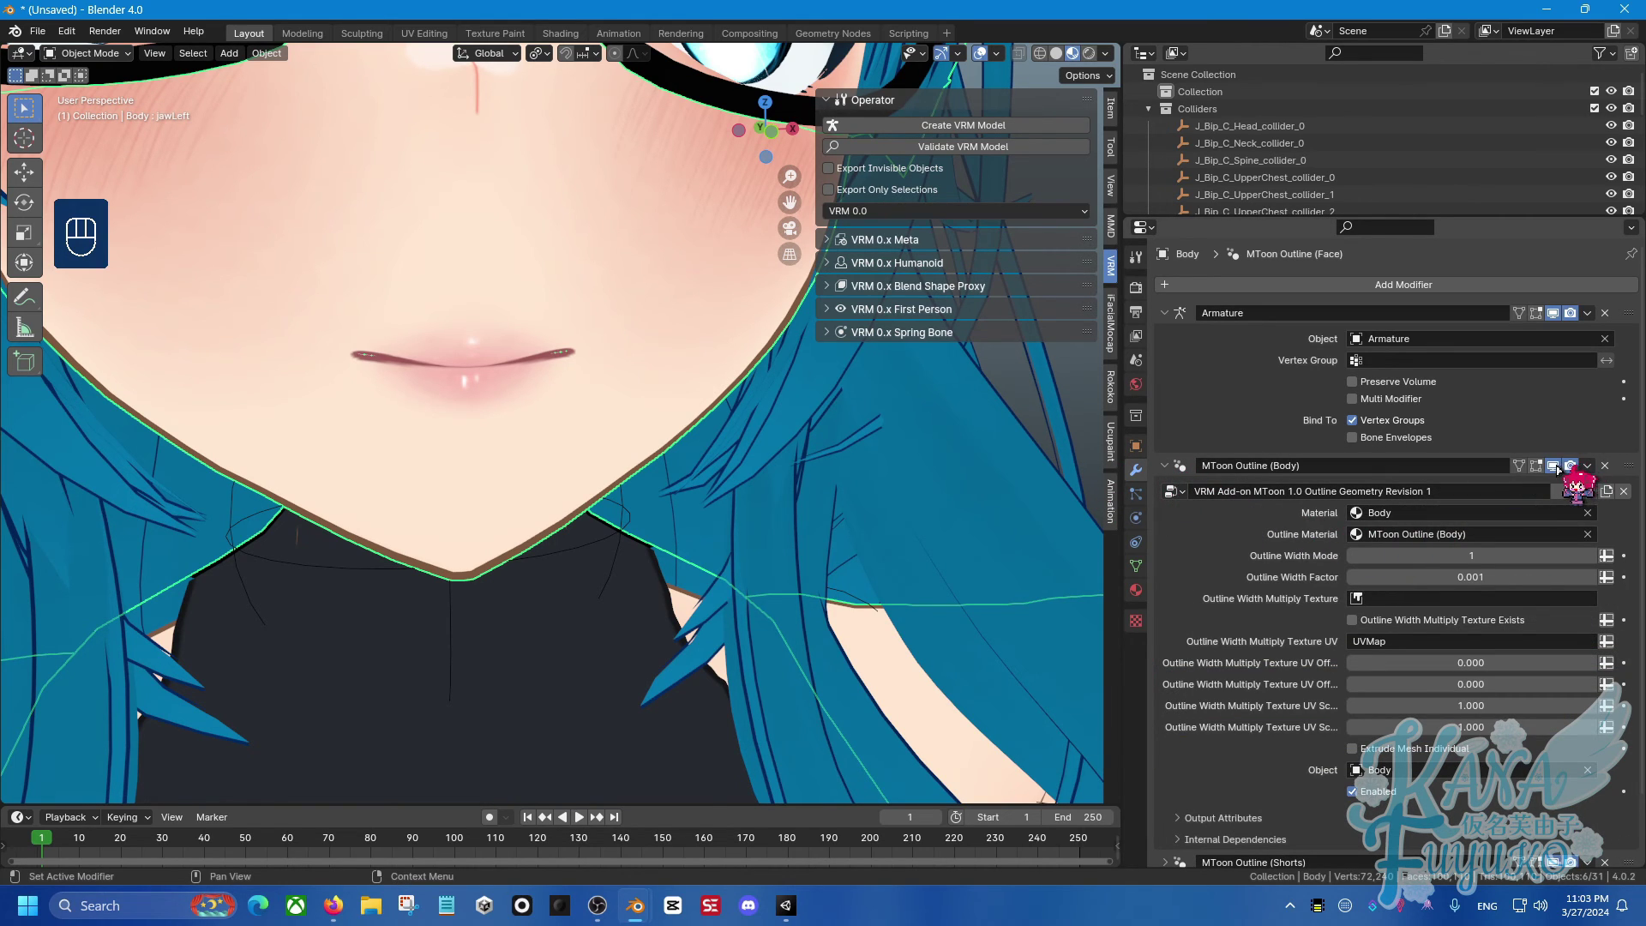
{"action": "middle_click_drag", "start_coordinate": [944, 556], "coordinate": [629, 440], "text": "shift"}
{"action": "scroll", "coordinate": [632, 441], "scroll_direction": "up", "scroll_amount": 5}
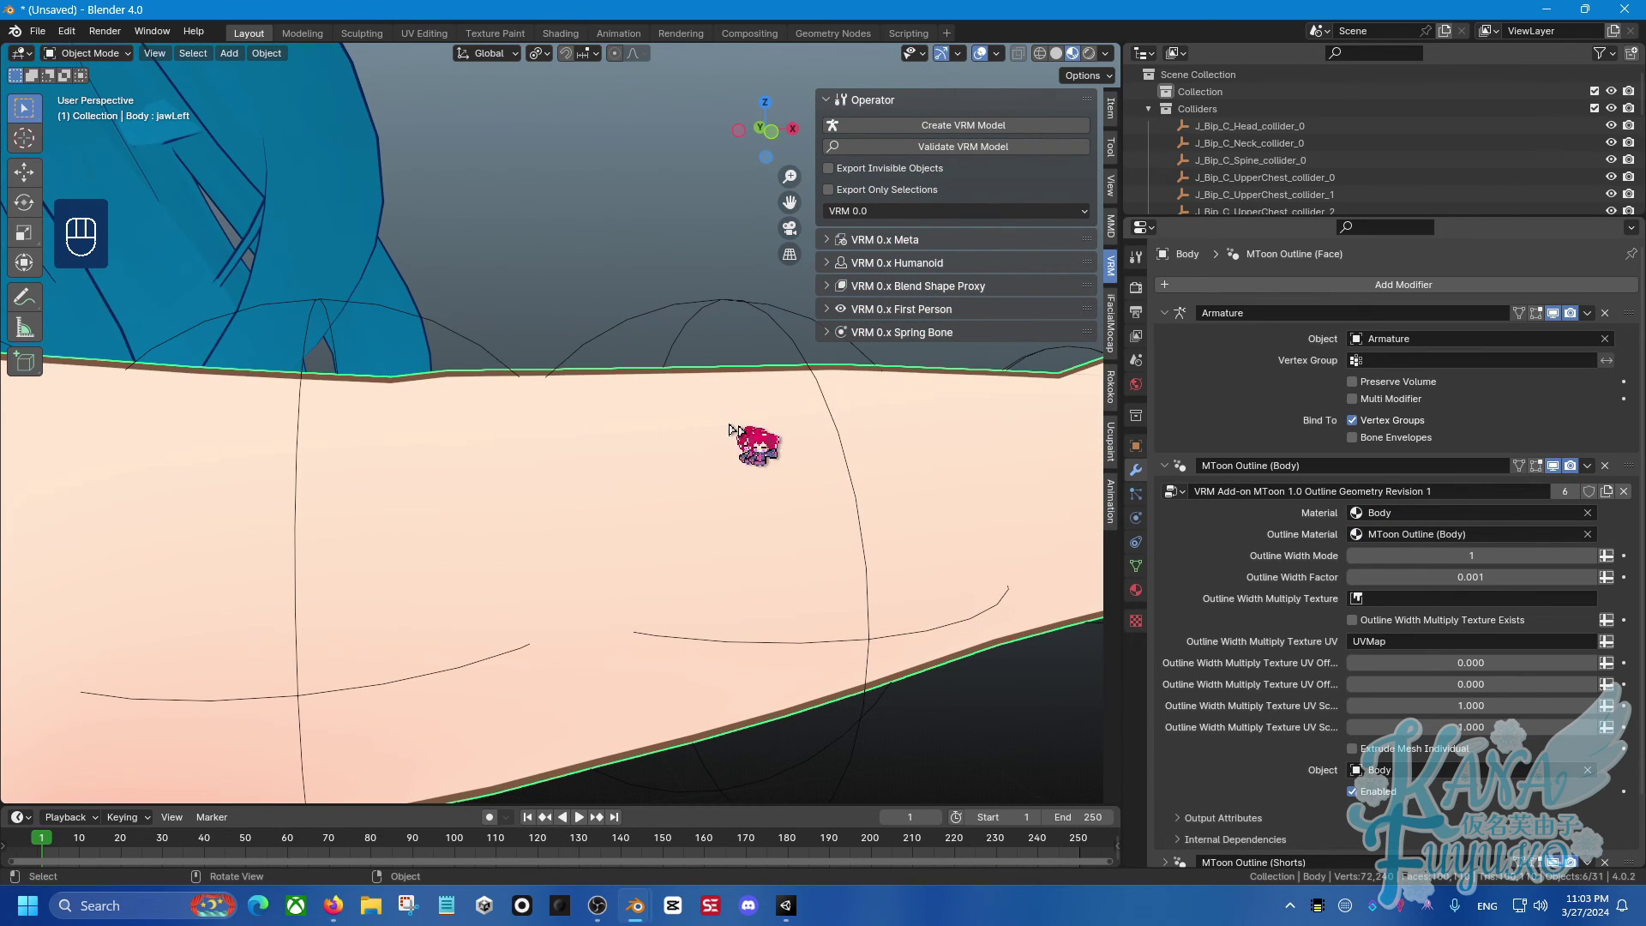
{"action": "scroll", "coordinate": [728, 423], "scroll_direction": "down", "scroll_amount": 10}
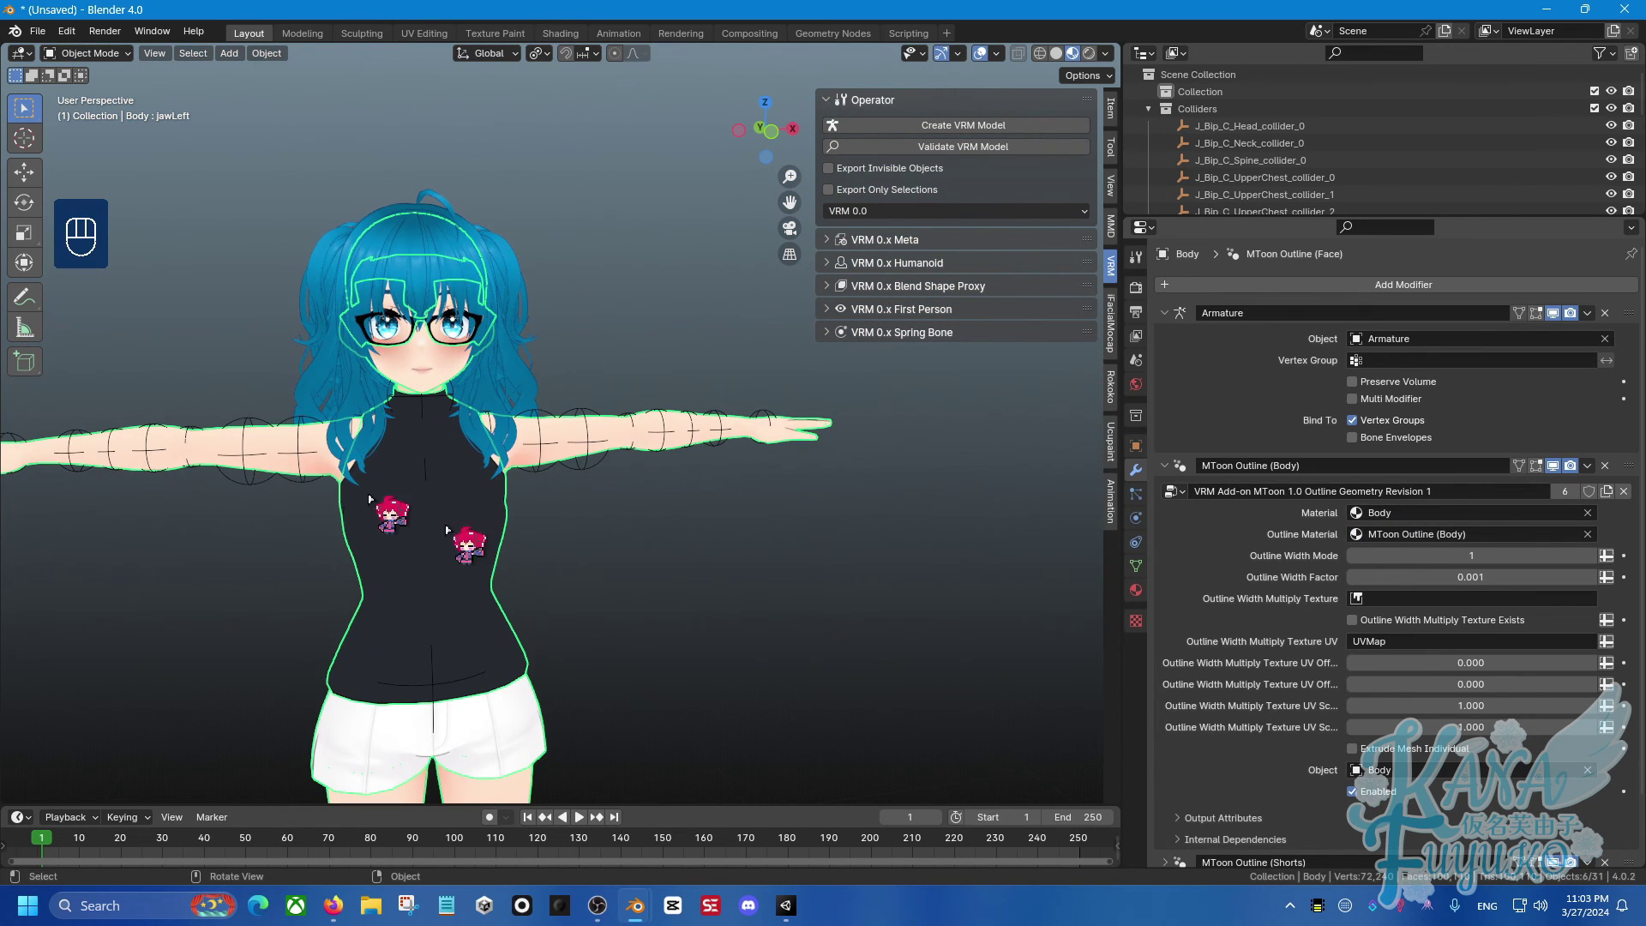
{"action": "scroll", "coordinate": [553, 467], "scroll_direction": "up", "scroll_amount": 8}
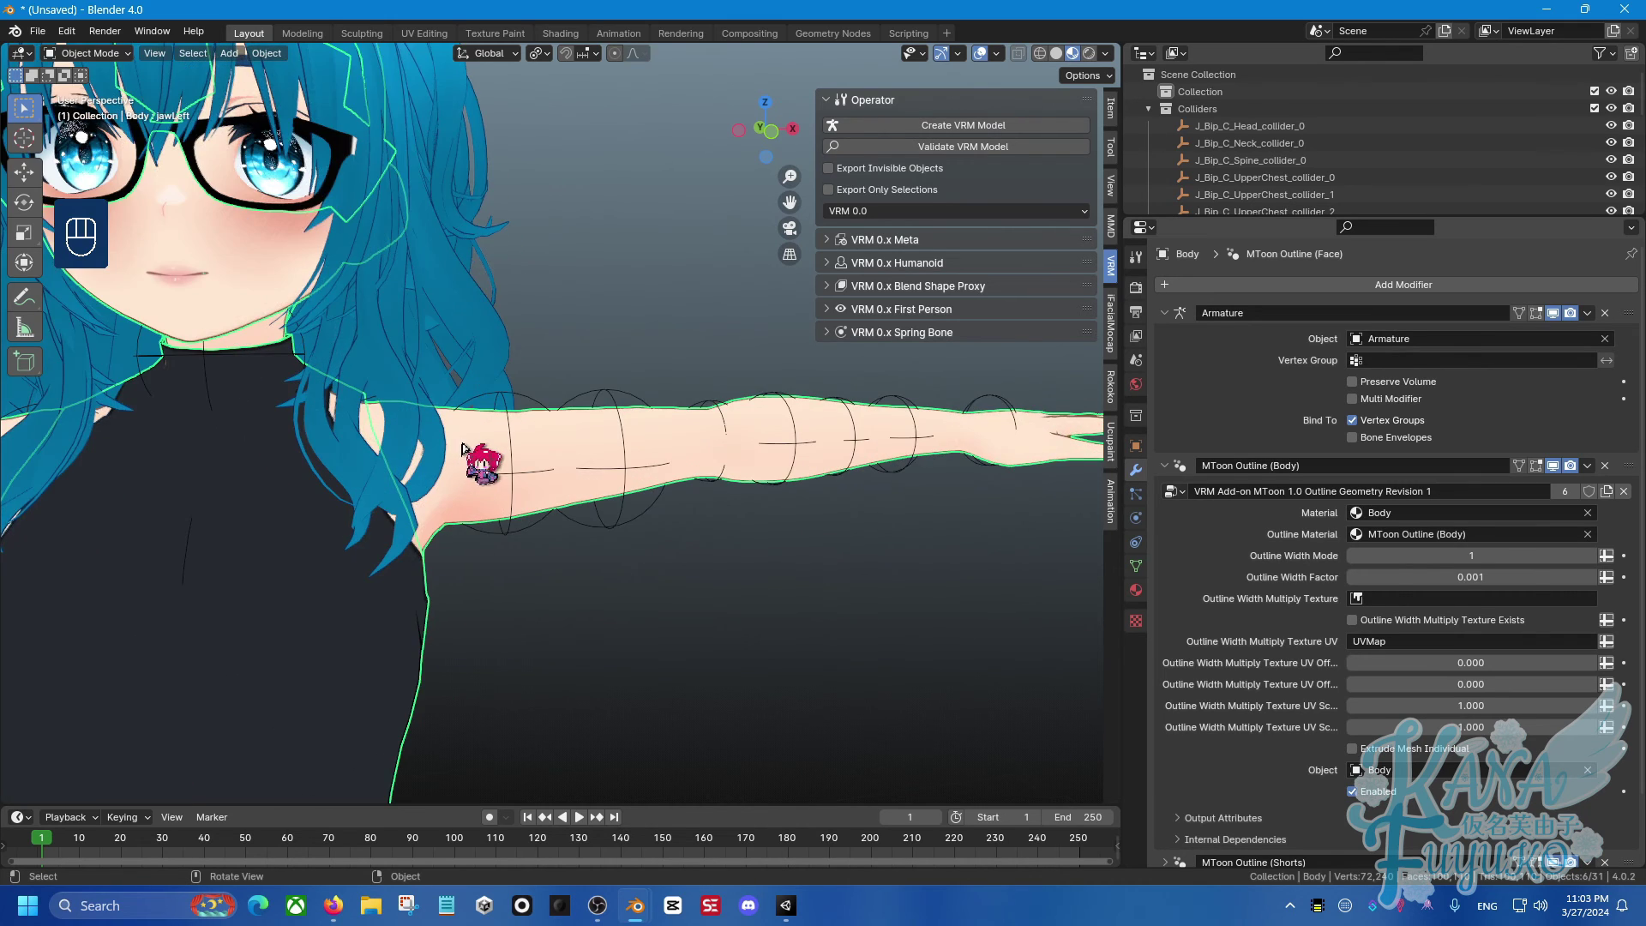
{"action": "left_click", "coordinate": [1554, 466]}
{"action": "left_click", "coordinate": [1554, 465]}
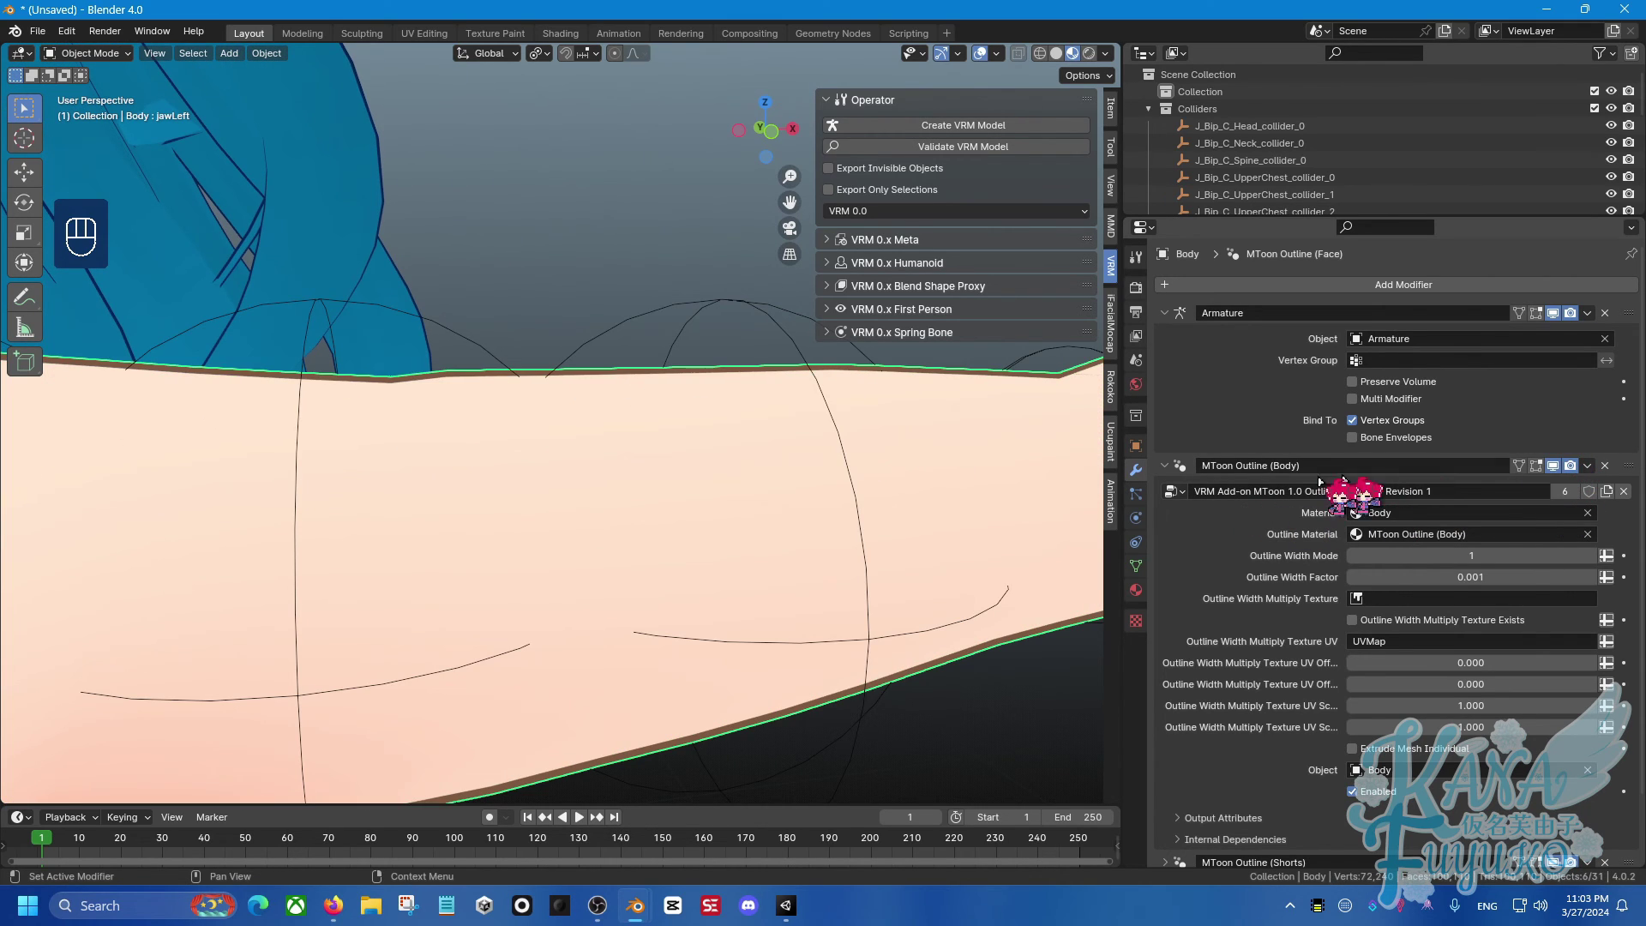
{"action": "left_click", "coordinate": [1164, 470]}
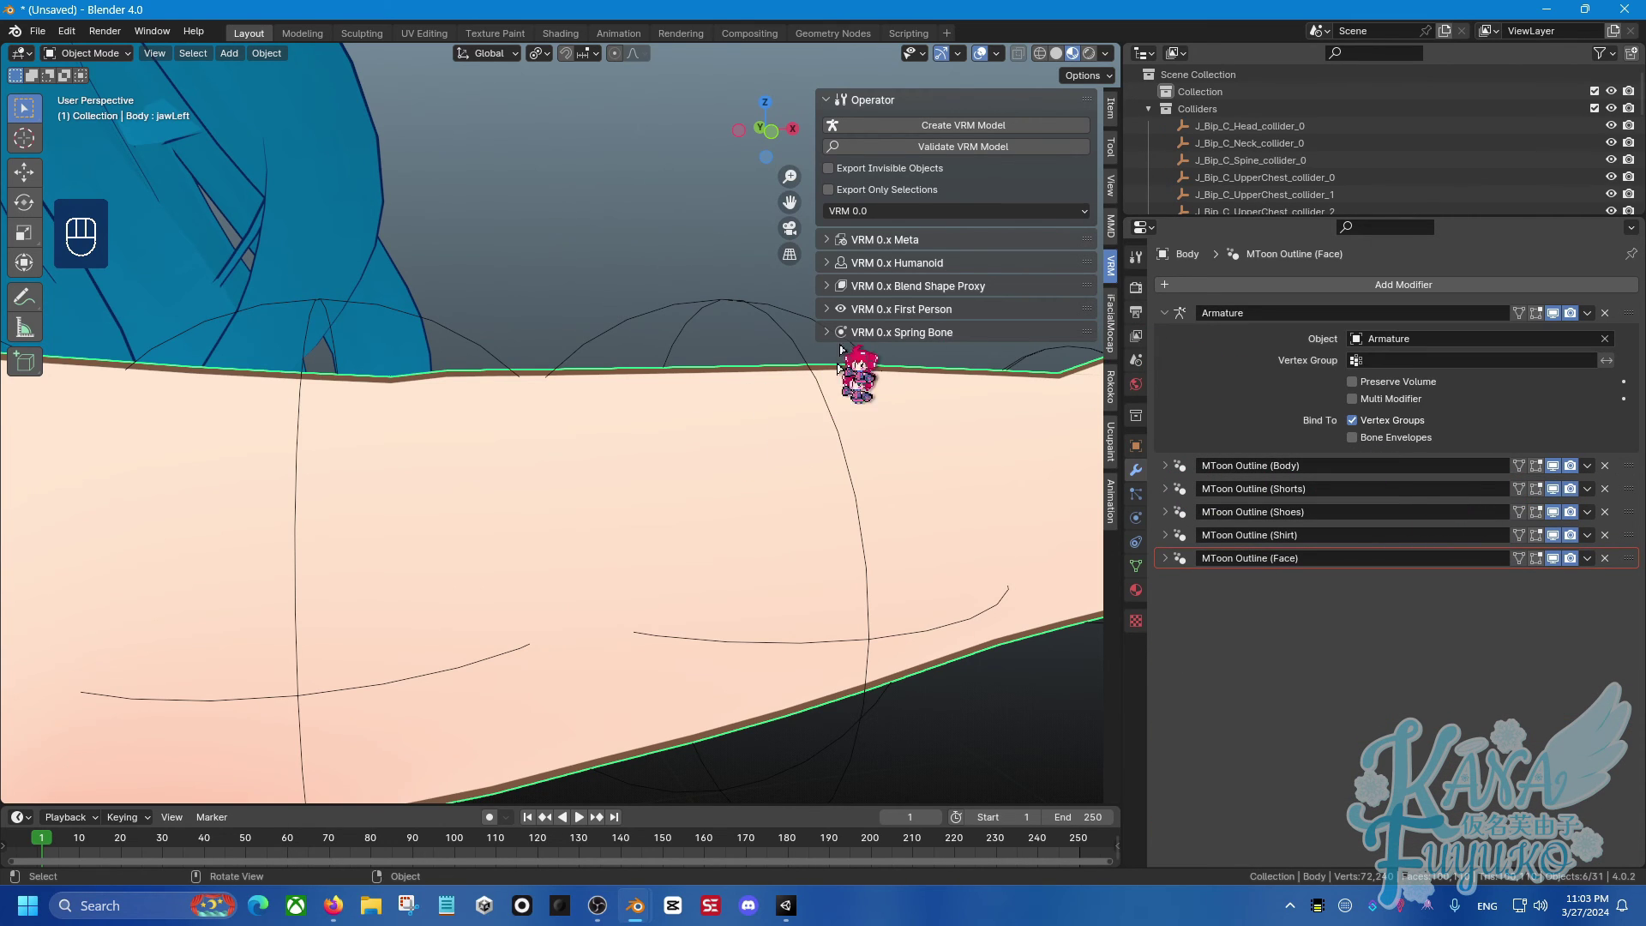
Scroll through the modifier stack and deselect the character to view it unhighlighted.
{"action": "scroll", "coordinate": [815, 378], "scroll_direction": "down", "scroll_amount": 8}
{"action": "scroll", "coordinate": [609, 463], "scroll_direction": "up", "scroll_amount": 7}
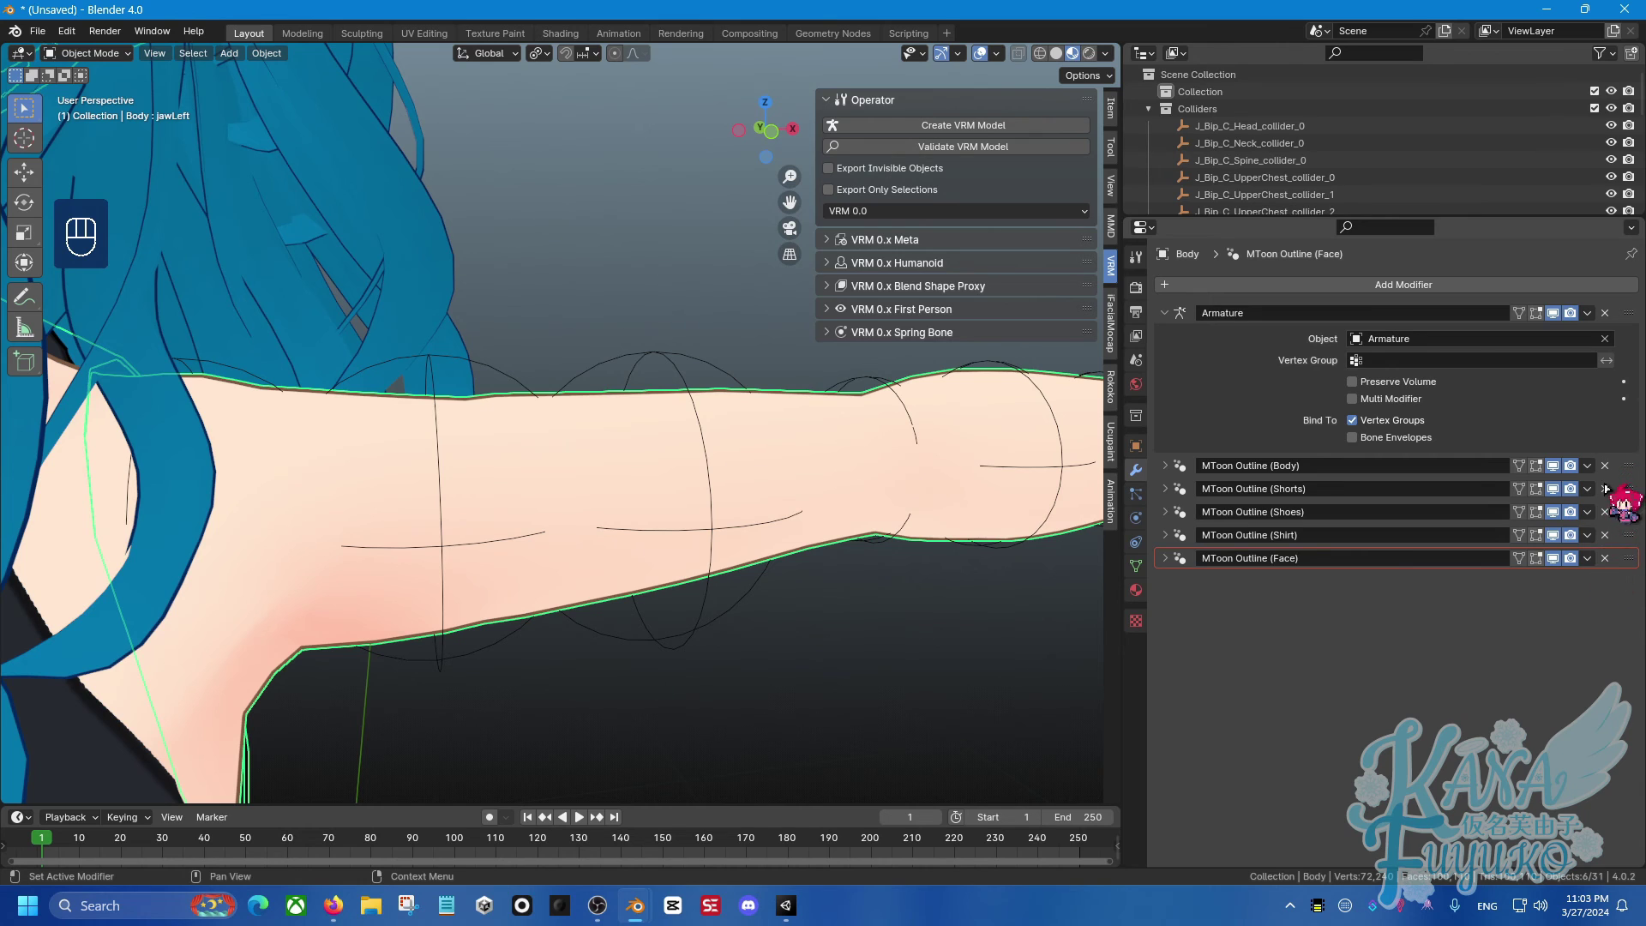
{"action": "scroll", "coordinate": [673, 544], "scroll_direction": "down", "scroll_amount": 8}
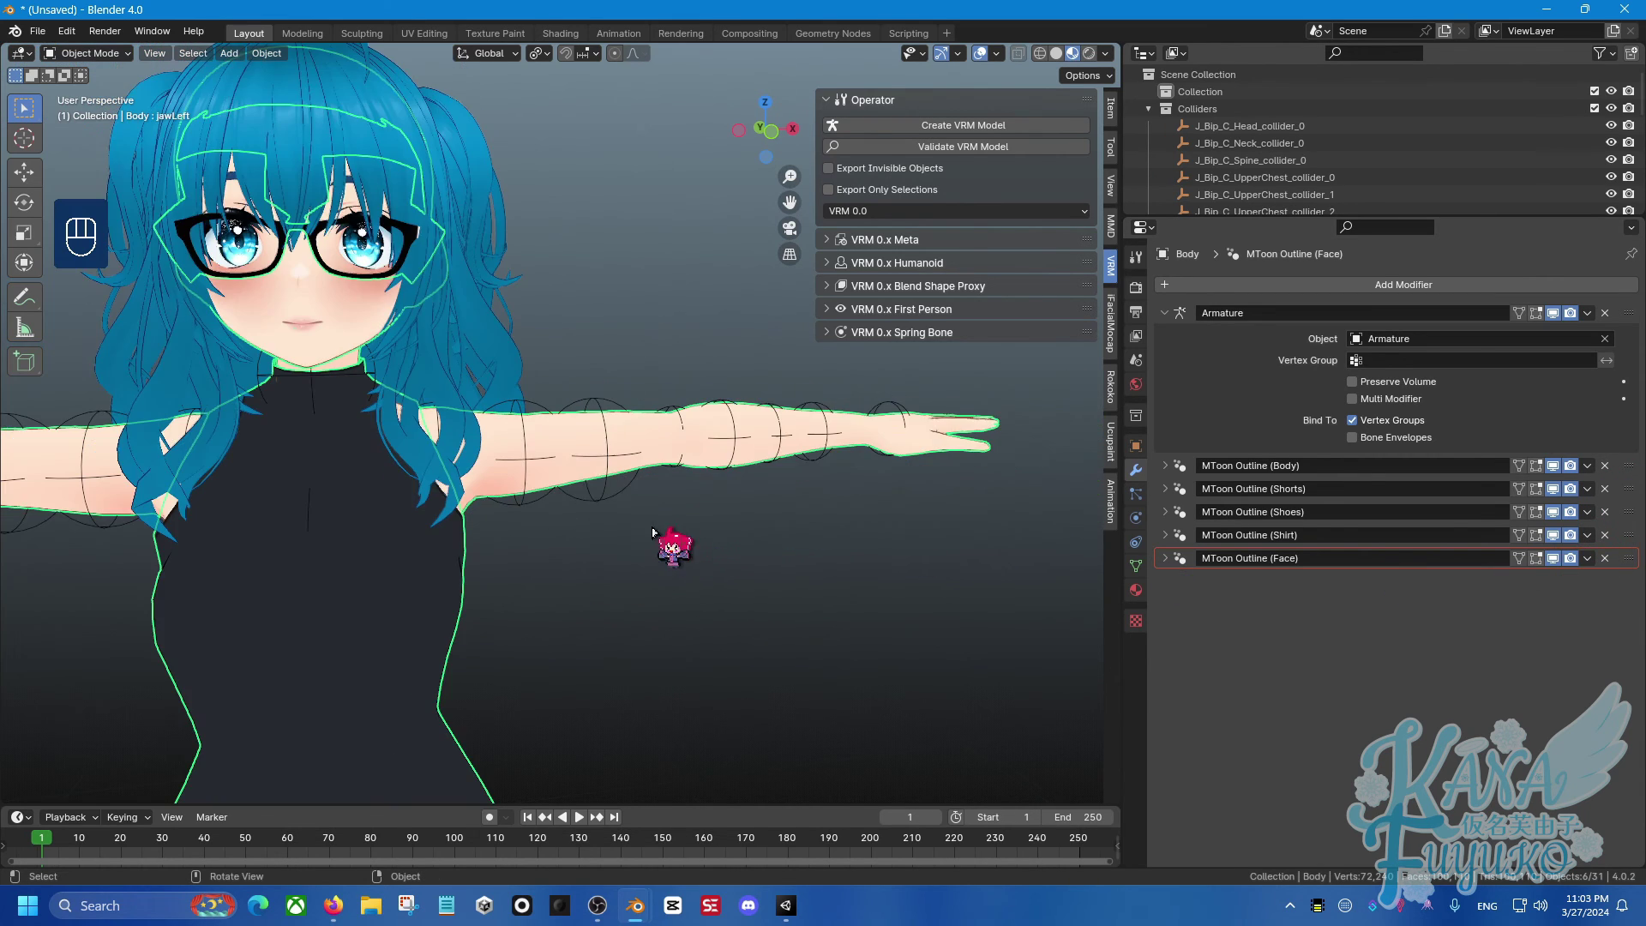
{"action": "scroll", "coordinate": [647, 532], "scroll_direction": "up", "scroll_amount": 4}
{"action": "scroll", "coordinate": [652, 519], "scroll_direction": "up", "scroll_amount": 4}
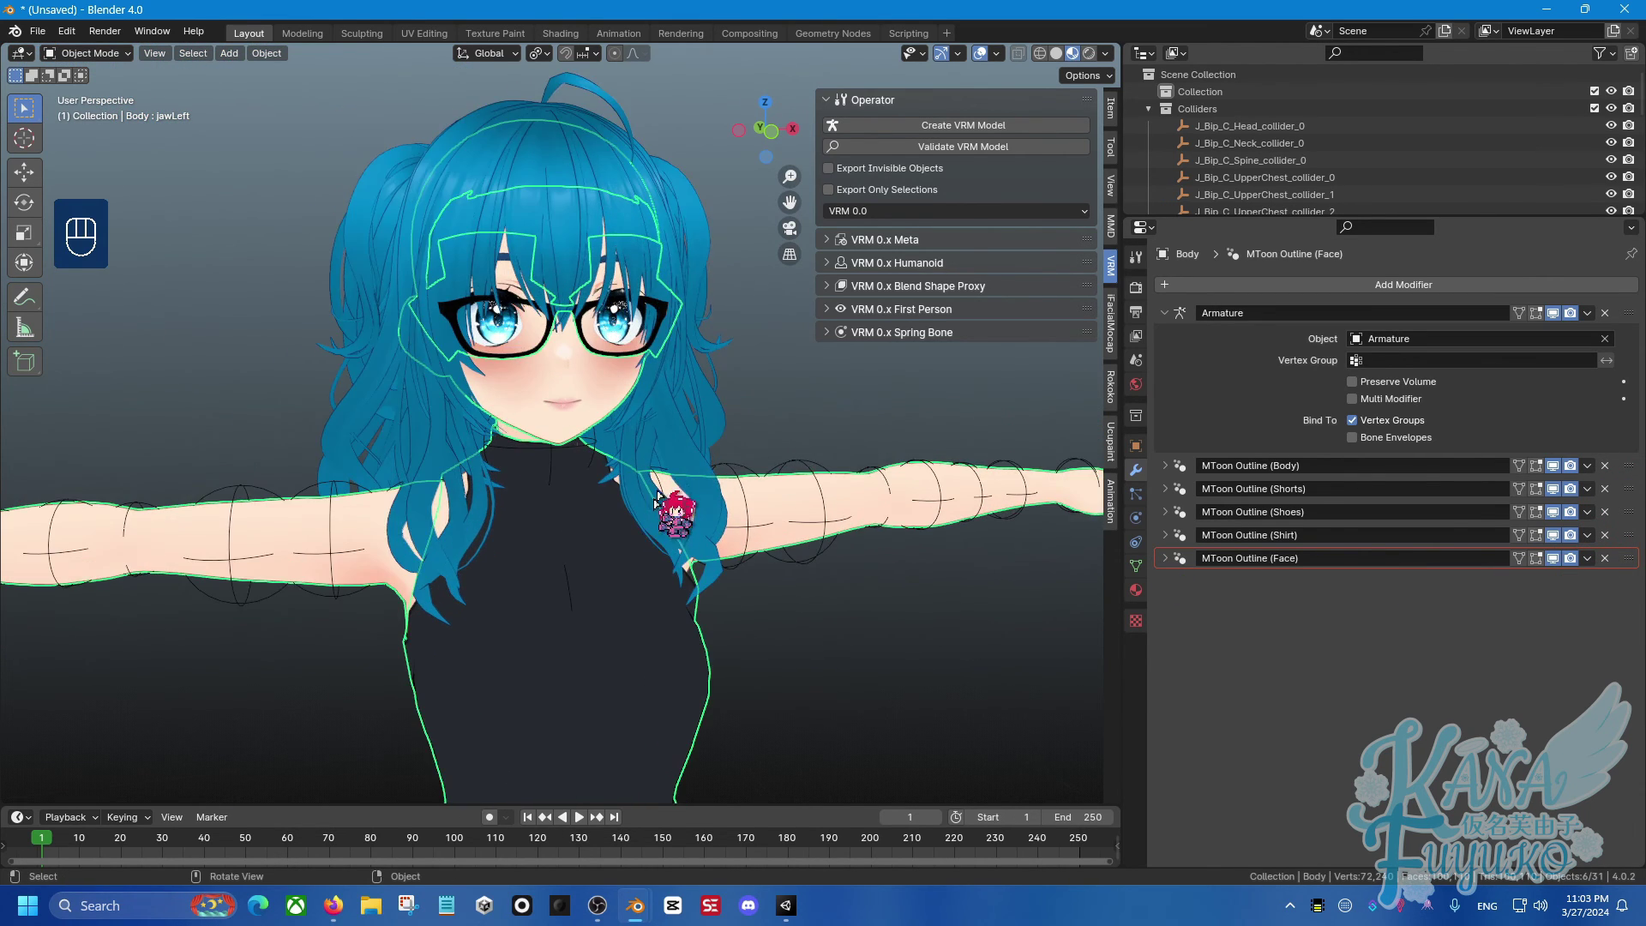
{"action": "scroll", "coordinate": [661, 435], "scroll_direction": "up", "scroll_amount": 2, "text": "shift"}
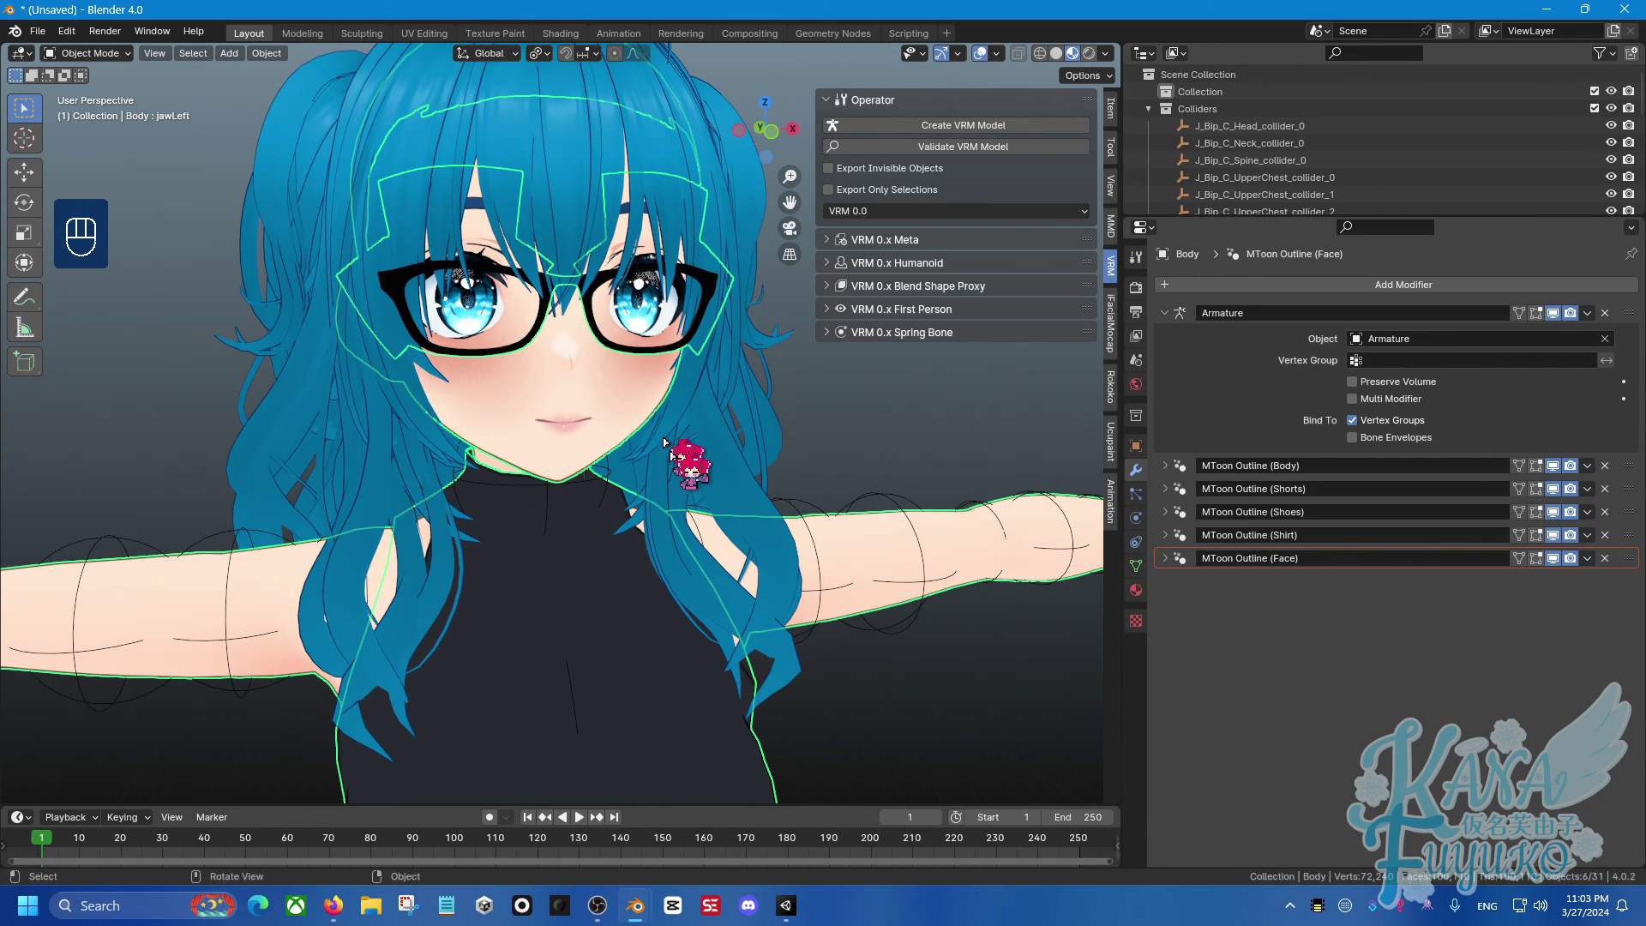
{"action": "scroll", "coordinate": [646, 463], "scroll_direction": "down", "scroll_amount": 2}
{"action": "scroll", "coordinate": [663, 446], "scroll_direction": "down", "scroll_amount": 3, "text": "shift"}
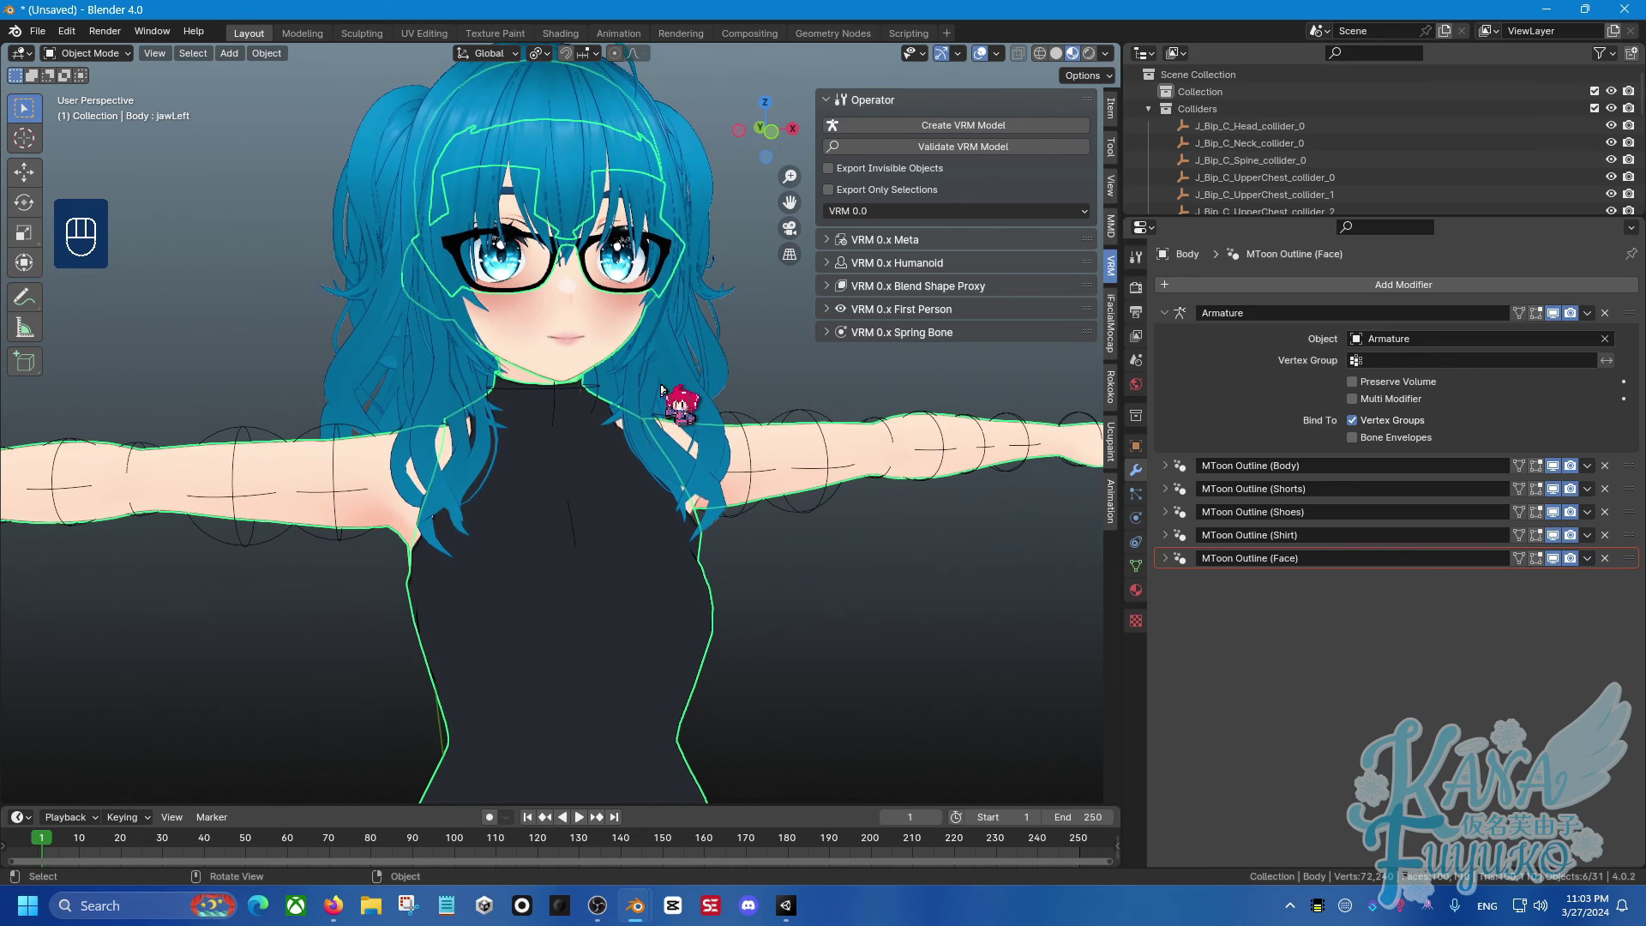
{"action": "scroll", "coordinate": [793, 625], "scroll_direction": "right", "scroll_amount": 5}
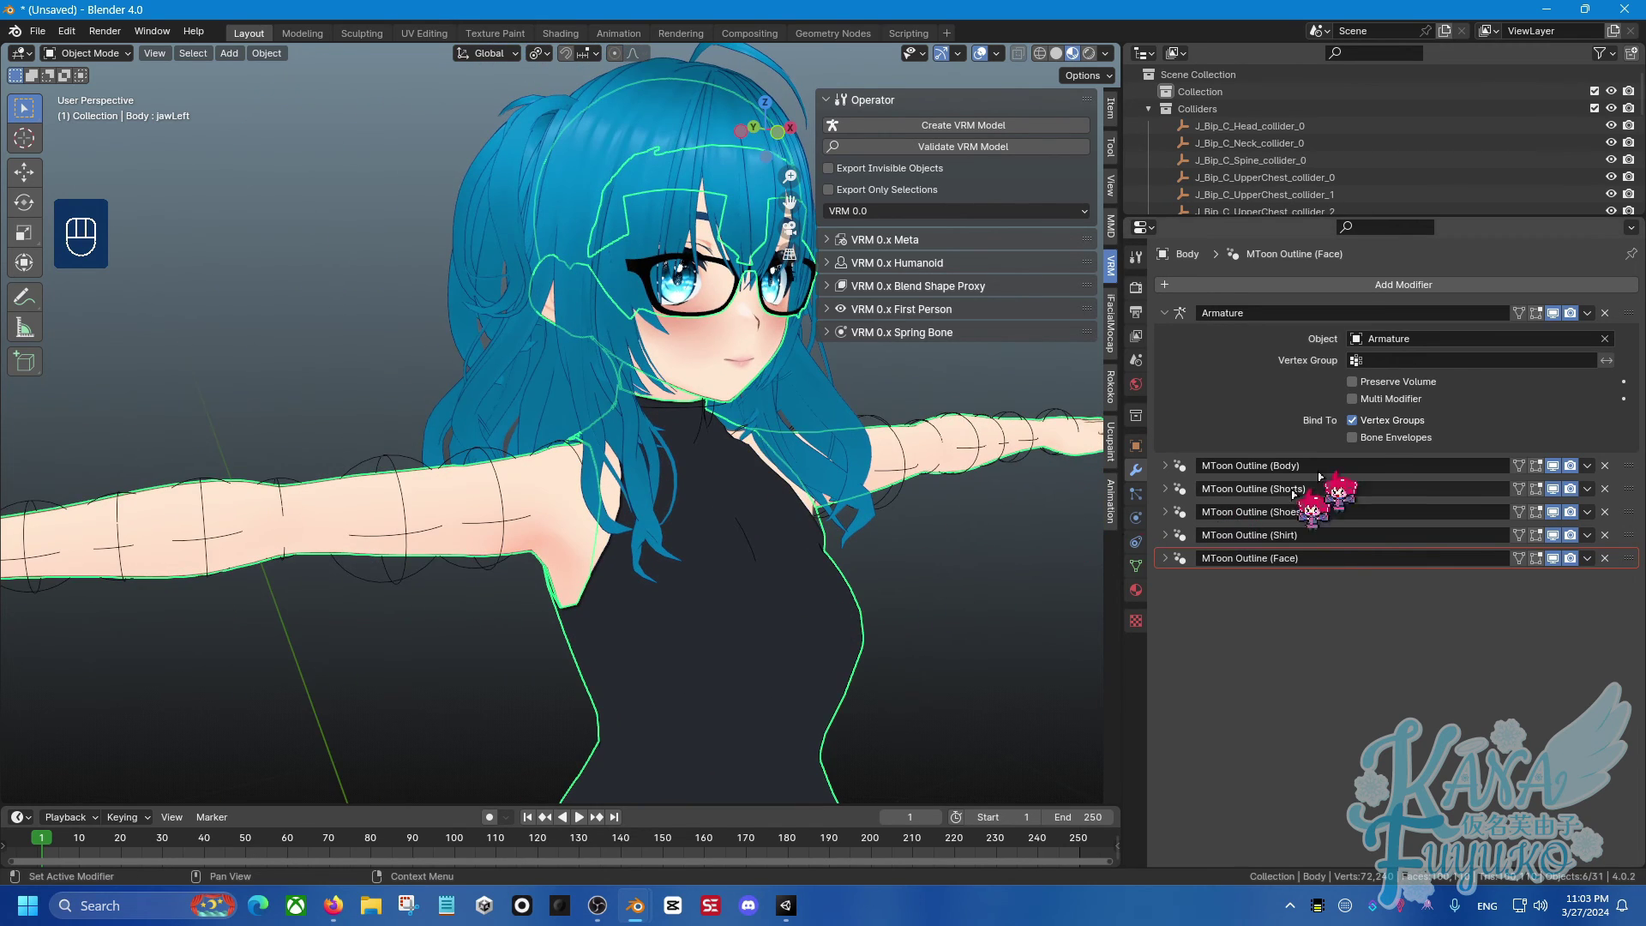
{"action": "scroll", "coordinate": [849, 625], "scroll_direction": "left", "scroll_amount": 5}
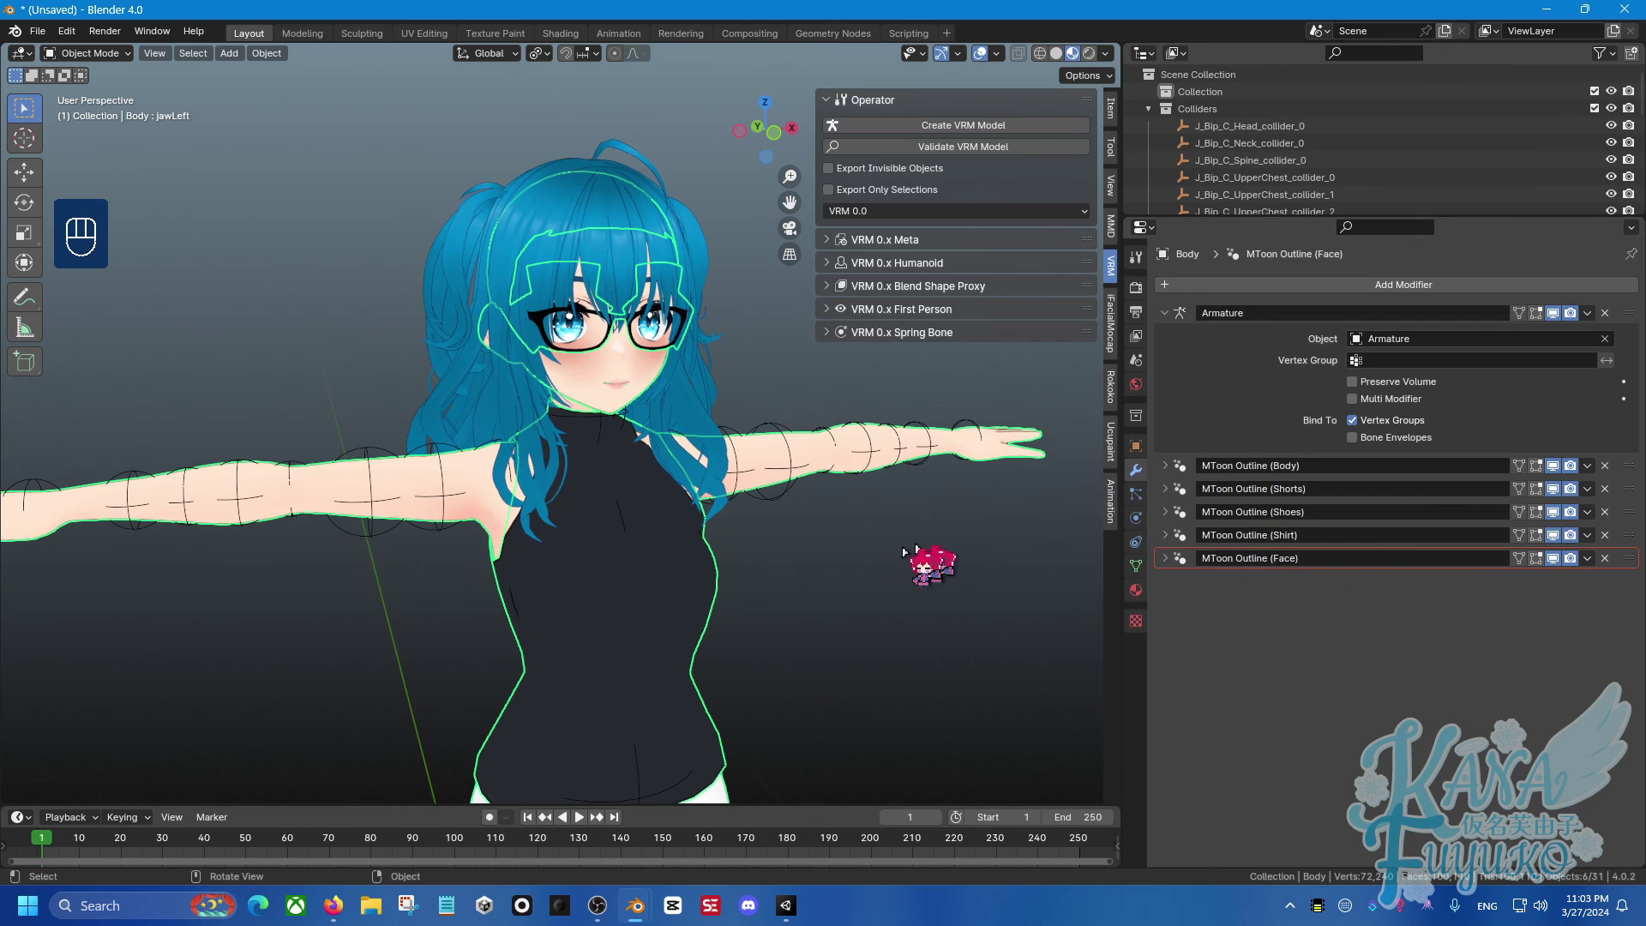
{"action": "scroll", "coordinate": [857, 565], "scroll_direction": "down", "scroll_amount": 4}
{"action": "left_click", "coordinate": [742, 562]}
In Render properties, briefly expand the VRM meta, blend shape proxy and humanoid bone sections.
{"action": "middle_click_drag", "start_coordinate": [743, 562], "coordinate": [712, 610]}
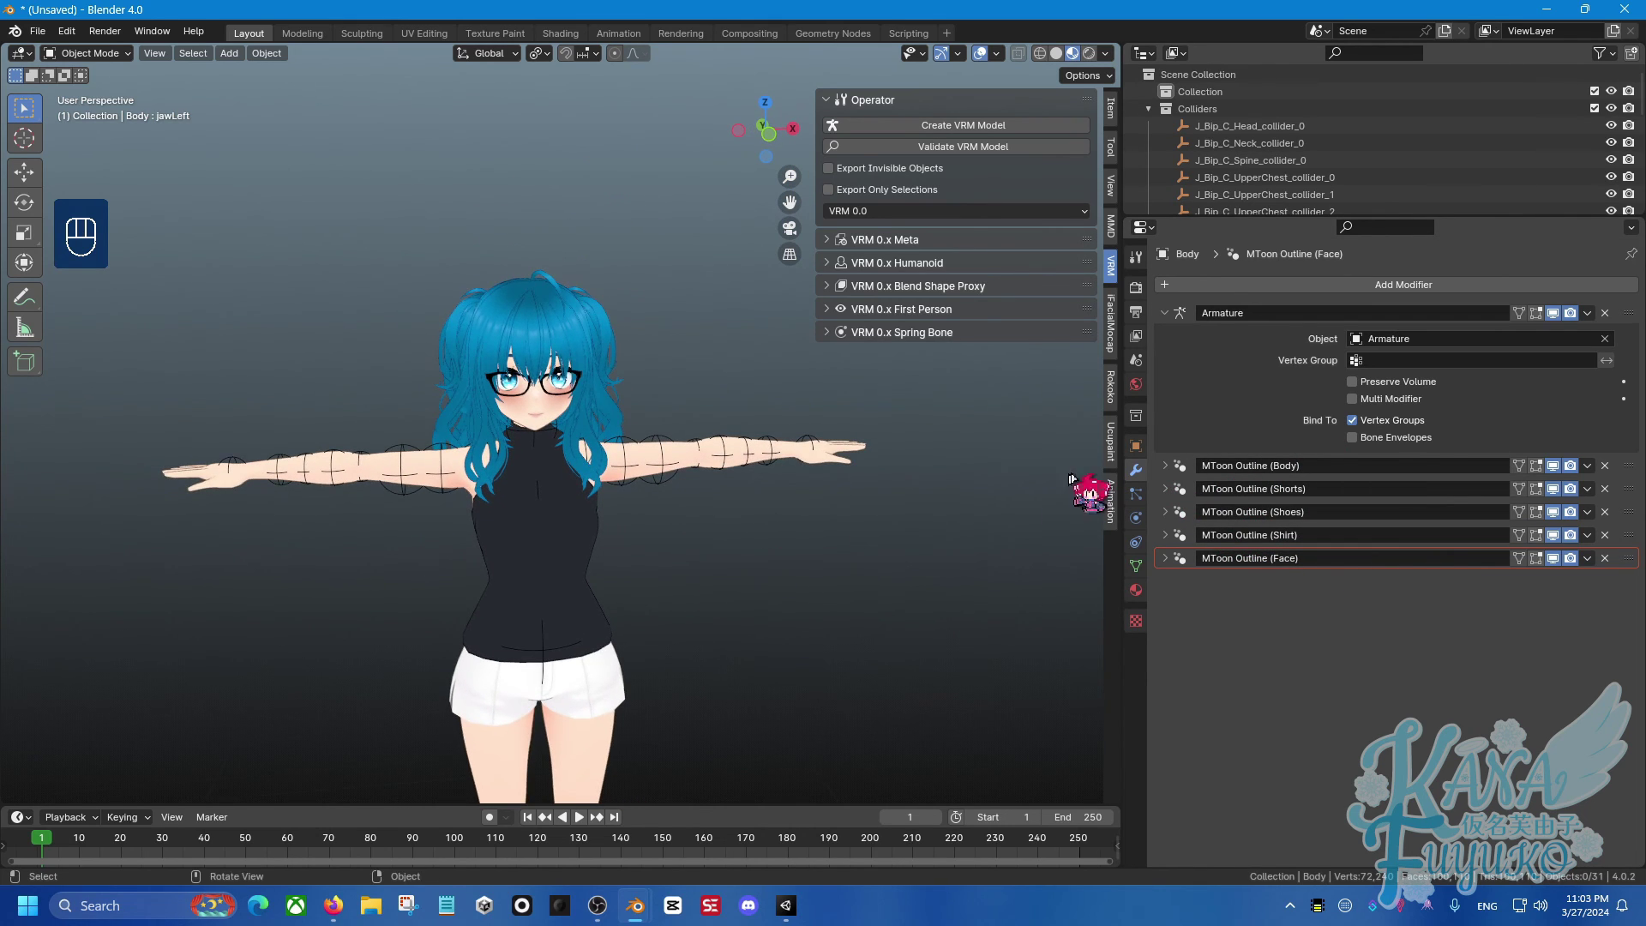
{"action": "left_click", "coordinate": [1136, 288]}
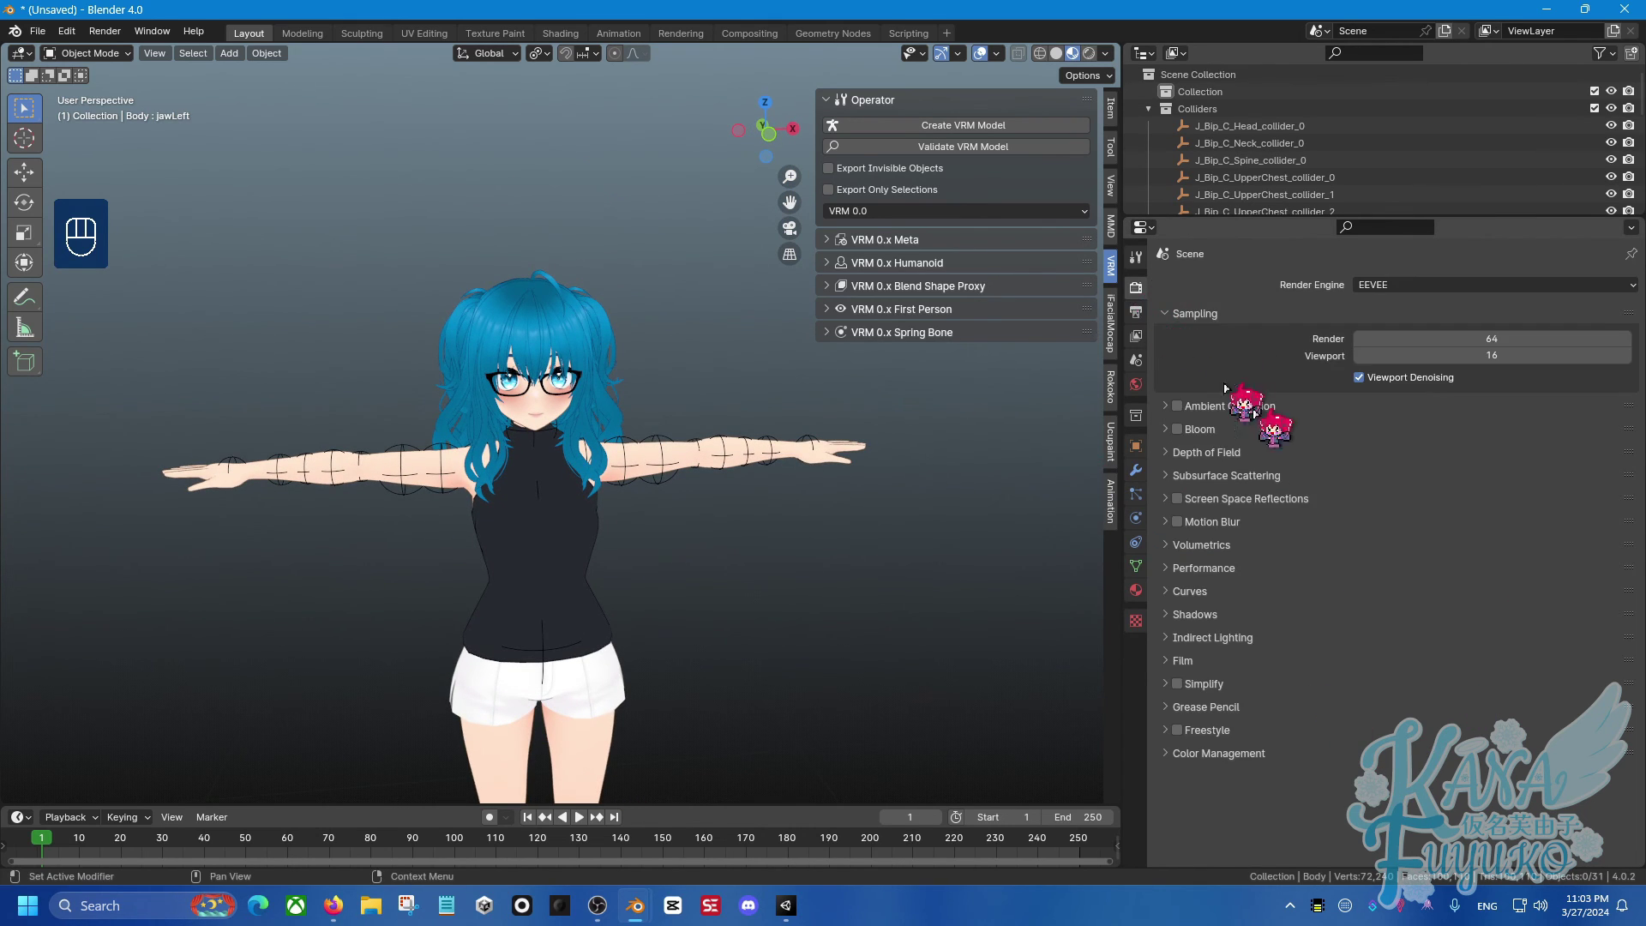
{"action": "middle_click_drag", "start_coordinate": [717, 599], "coordinate": [724, 466], "text": "shift"}
{"action": "scroll", "coordinate": [728, 437], "scroll_direction": "up", "scroll_amount": 2}
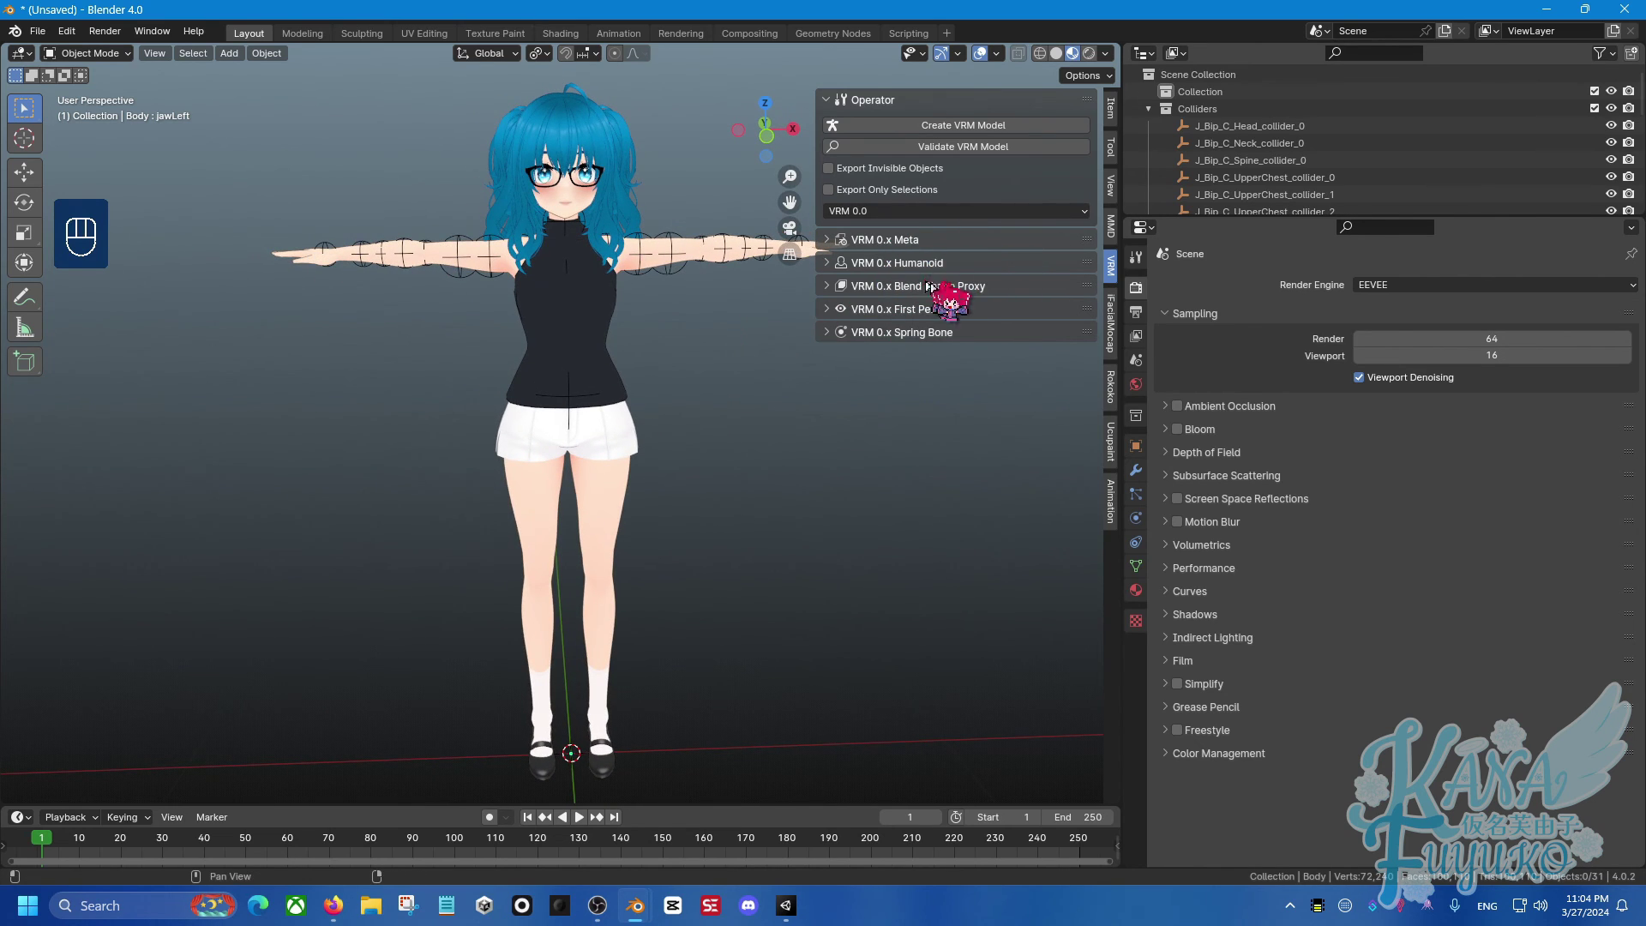
{"action": "left_click", "coordinate": [954, 239]}
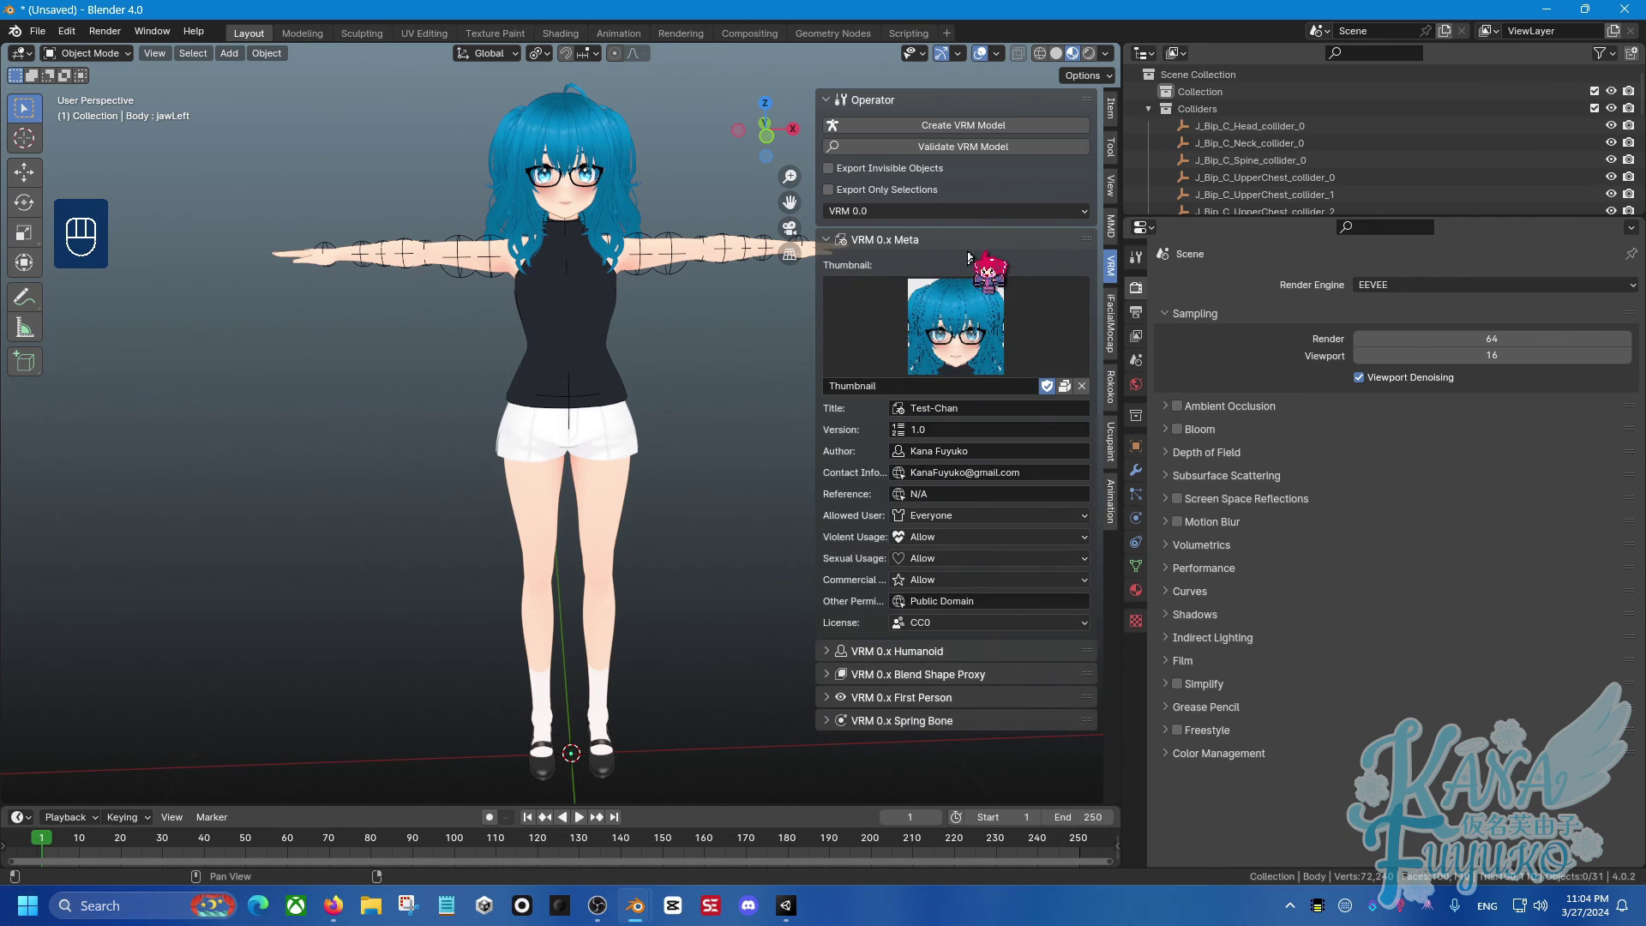
{"action": "left_click", "coordinate": [955, 239]}
{"action": "left_click", "coordinate": [954, 286]}
{"action": "left_click", "coordinate": [954, 263]}
{"action": "left_click", "coordinate": [955, 264]}
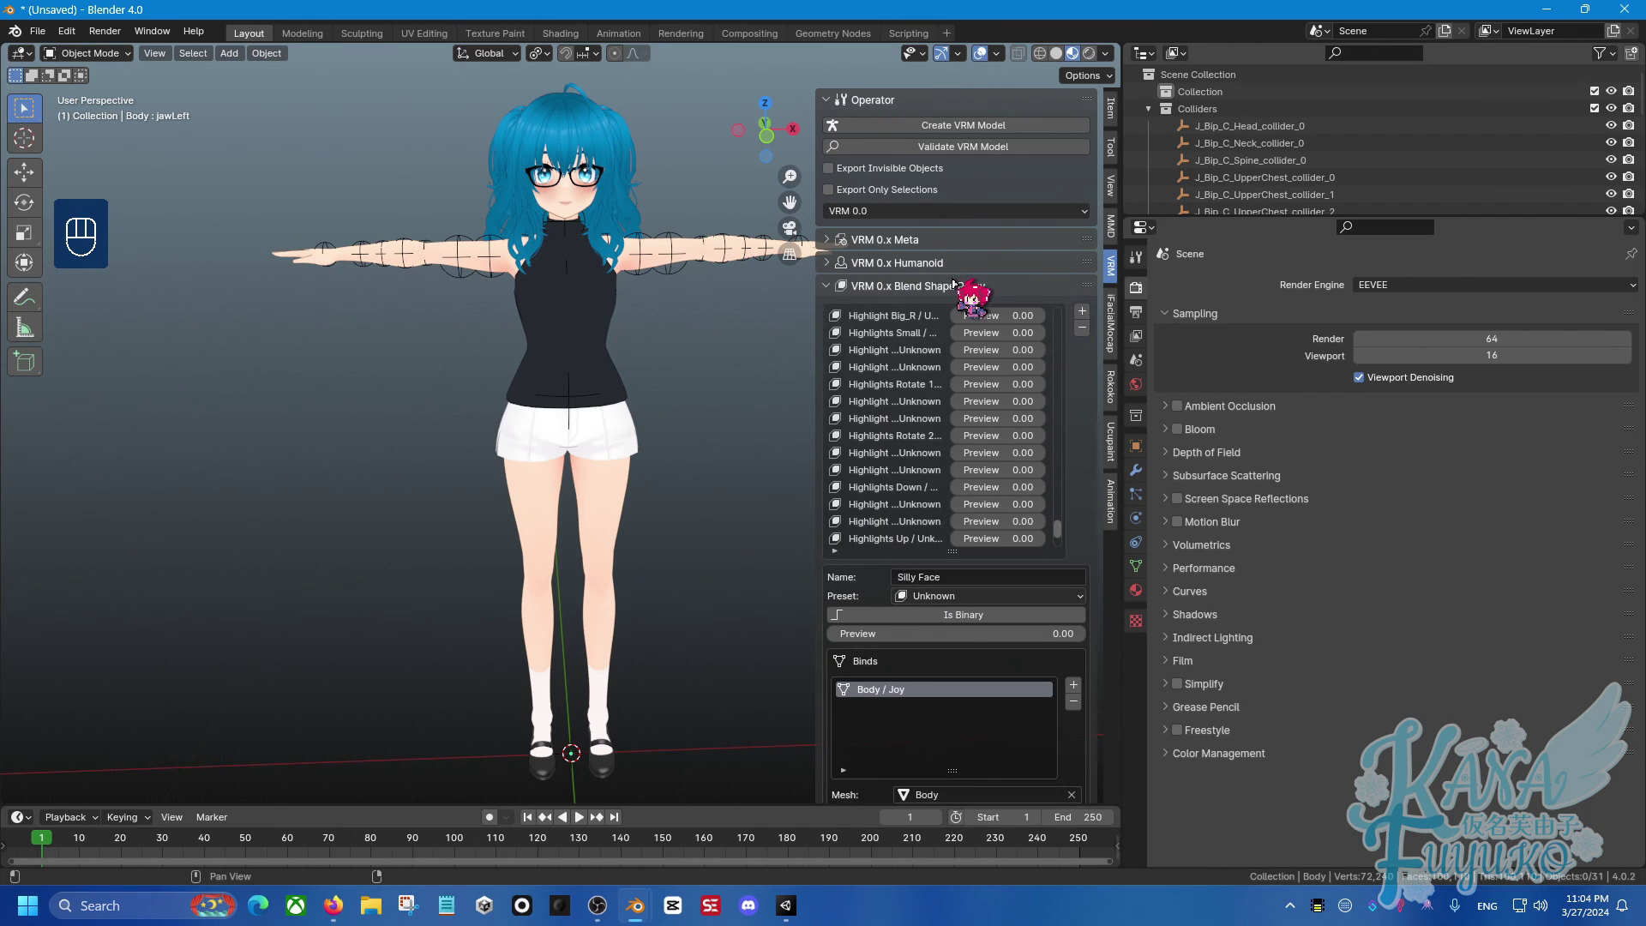
{"action": "left_click", "coordinate": [977, 286]}
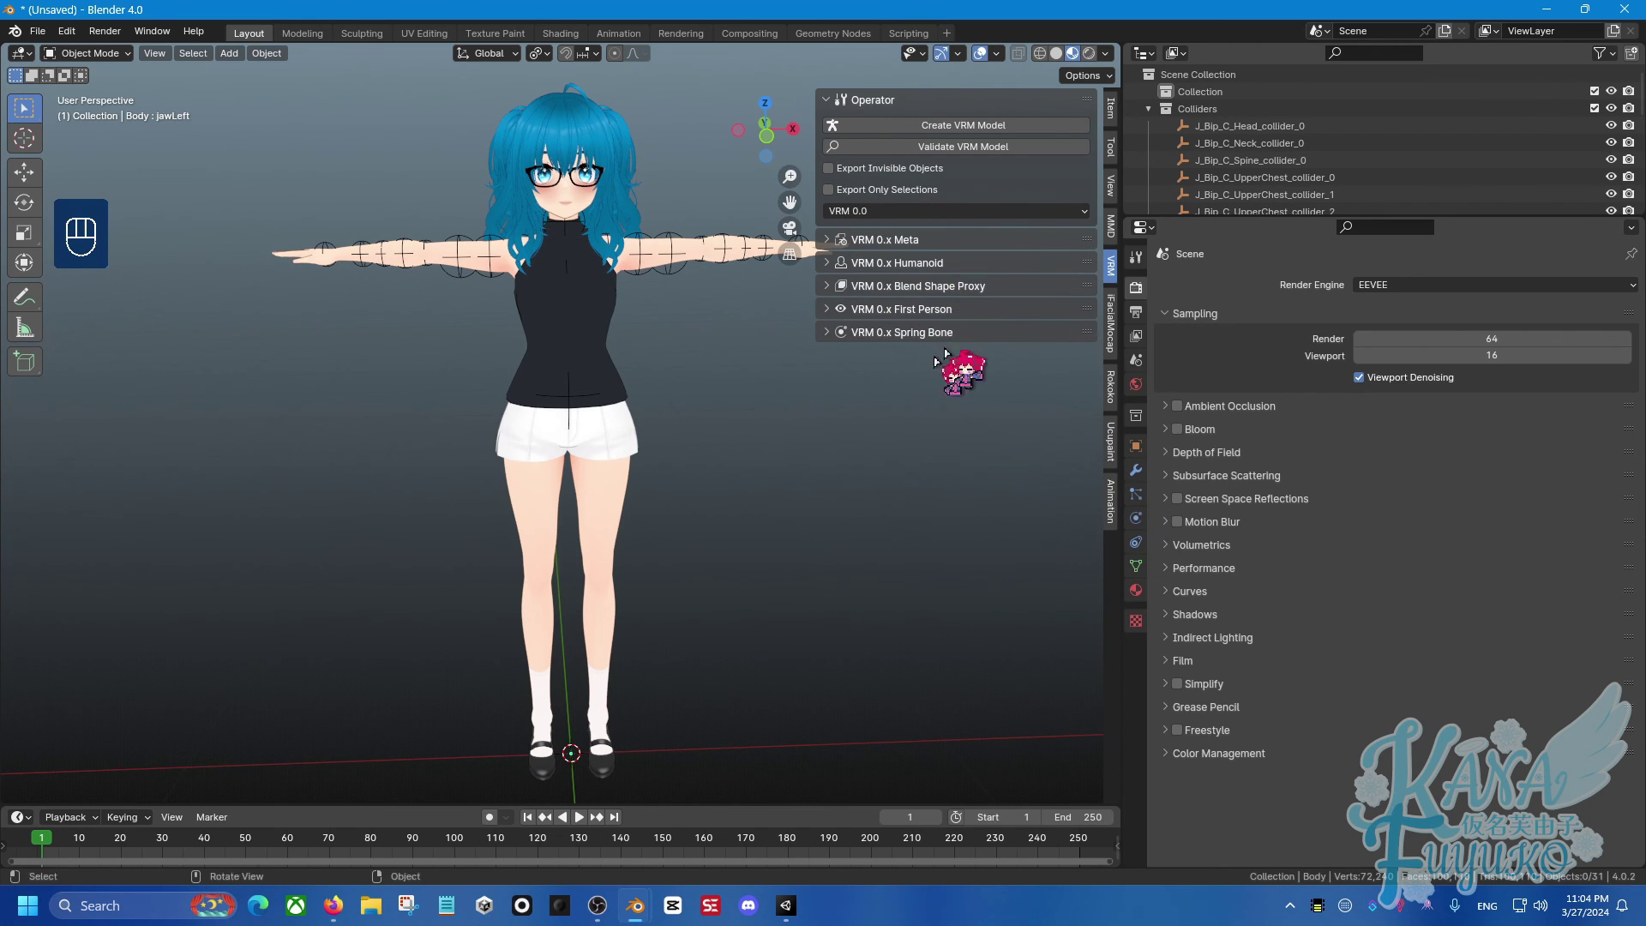
Select the character and bring its Material properties to the VRM MToon section.
{"action": "left_click", "coordinate": [550, 359]}
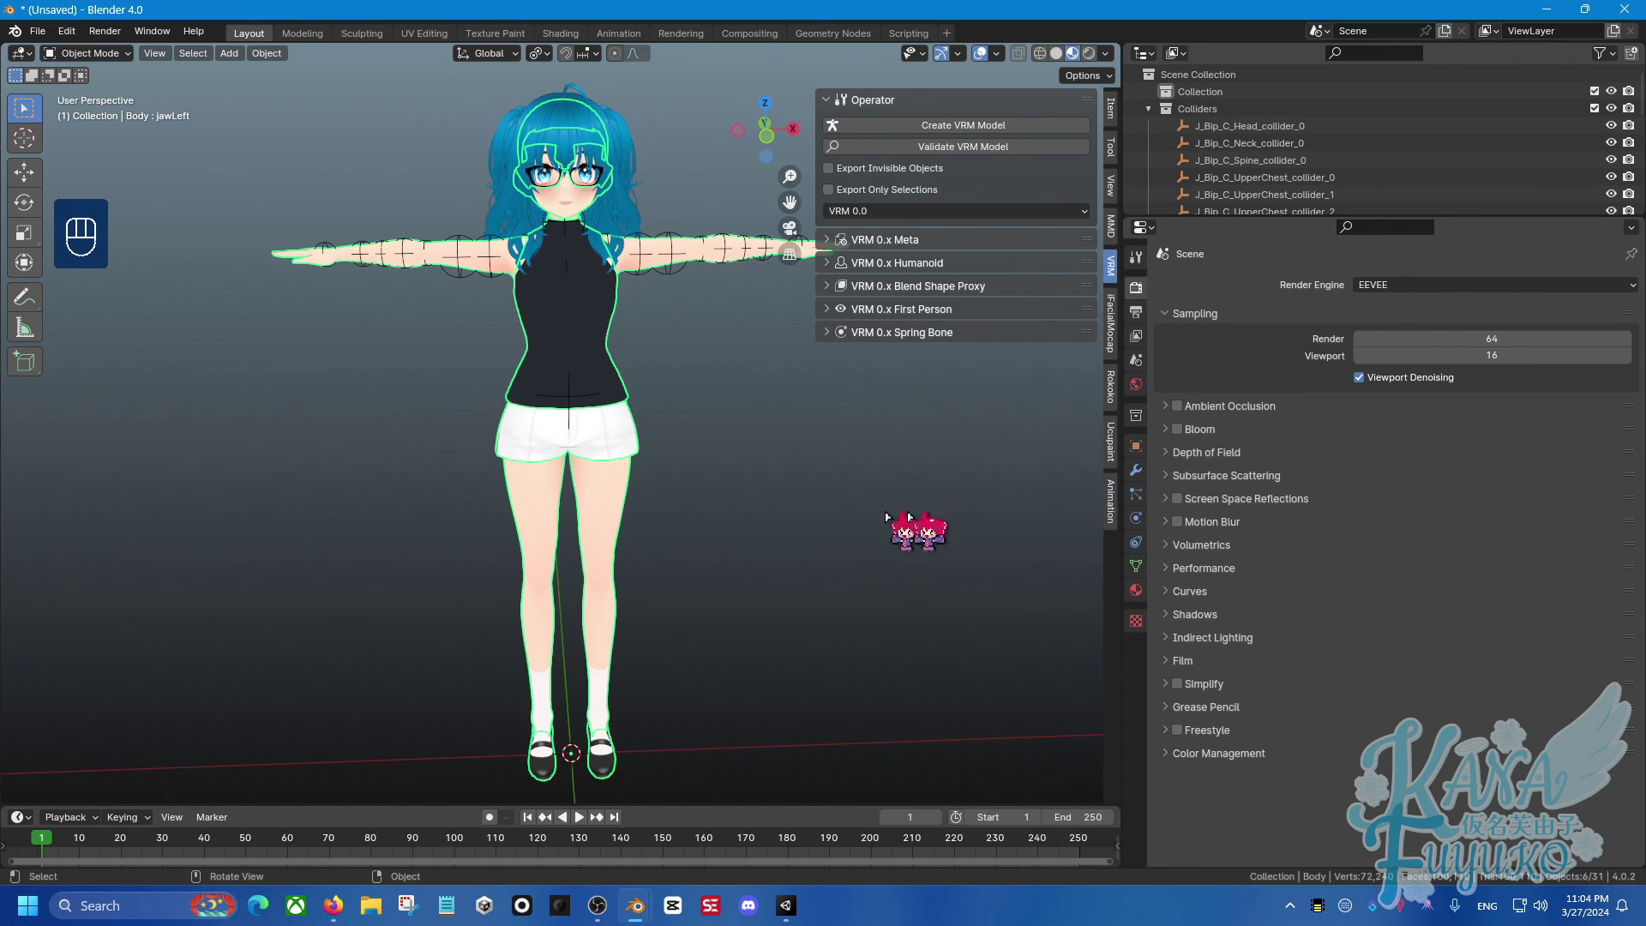
{"action": "left_click", "coordinate": [1136, 590]}
{"action": "scroll", "coordinate": [1237, 639], "scroll_direction": "down", "scroll_amount": 15}
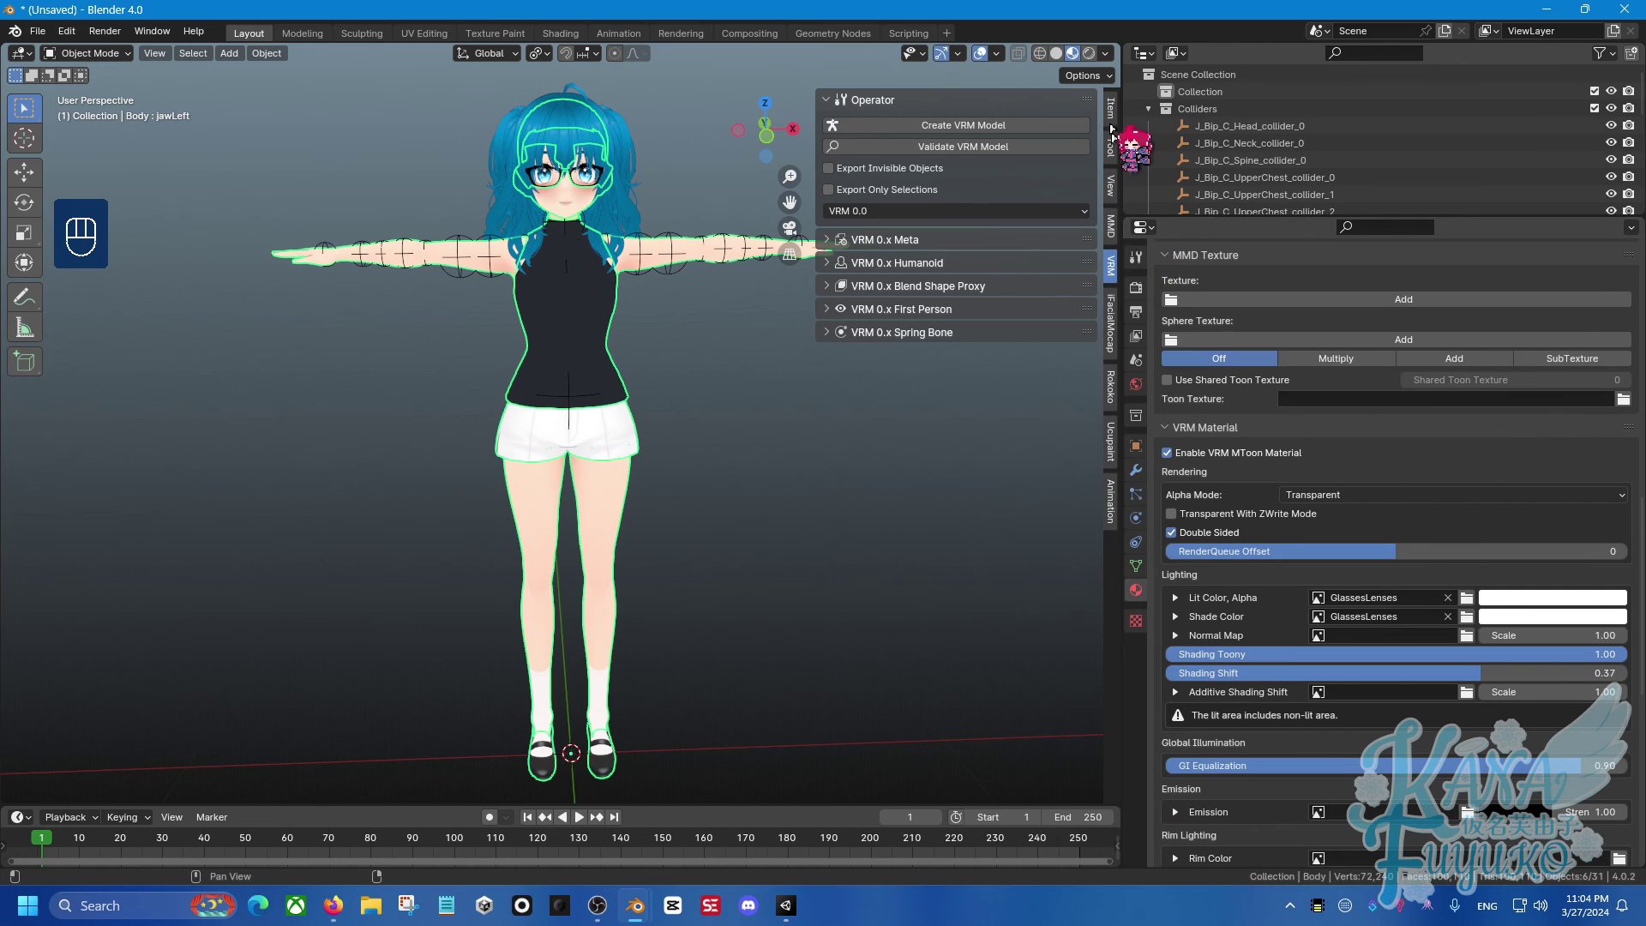
Show the Item transform values (location 0 m, scale 1.000), reframe the upper body, and deselect.
{"action": "left_click", "coordinate": [1112, 127]}
{"action": "scroll", "coordinate": [697, 544], "scroll_direction": "up", "scroll_amount": 3}
{"action": "middle_click_drag", "start_coordinate": [720, 514], "coordinate": [670, 470], "text": "shift"}
{"action": "scroll", "coordinate": [705, 483], "scroll_direction": "up", "scroll_amount": 4}
{"action": "left_click", "coordinate": [717, 443]}
{"action": "scroll", "coordinate": [691, 439], "scroll_direction": "up", "scroll_amount": 5}
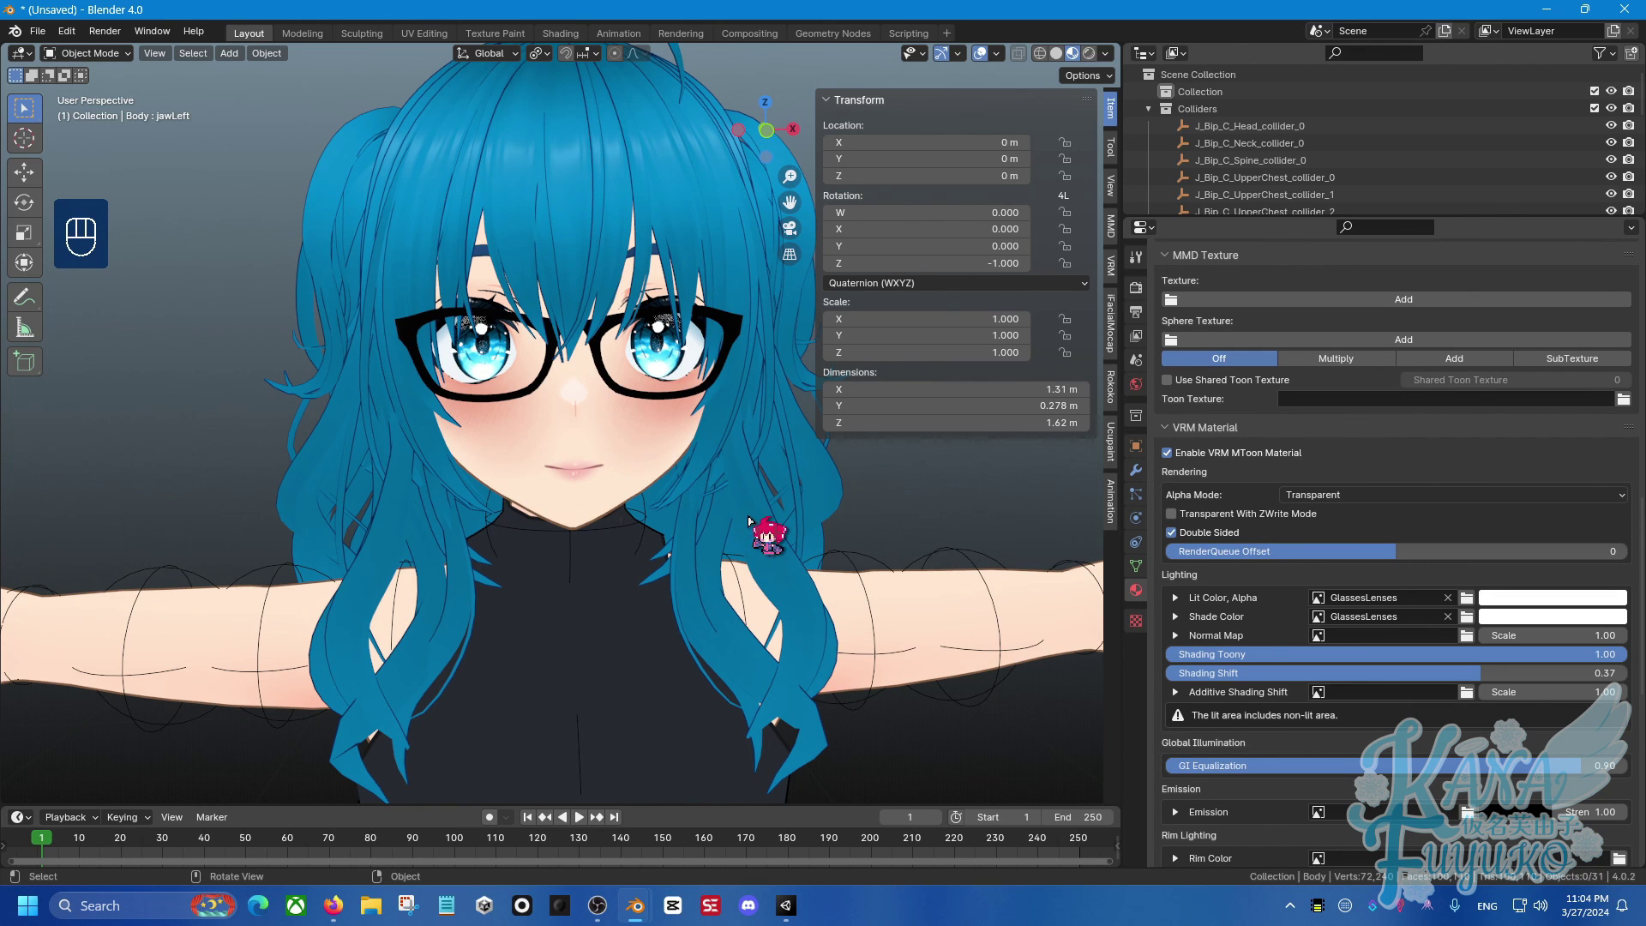
{"action": "scroll", "coordinate": [748, 521], "scroll_direction": "down", "scroll_amount": 6}
{"action": "middle_click_drag", "start_coordinate": [856, 551], "coordinate": [726, 508], "text": "shift"}
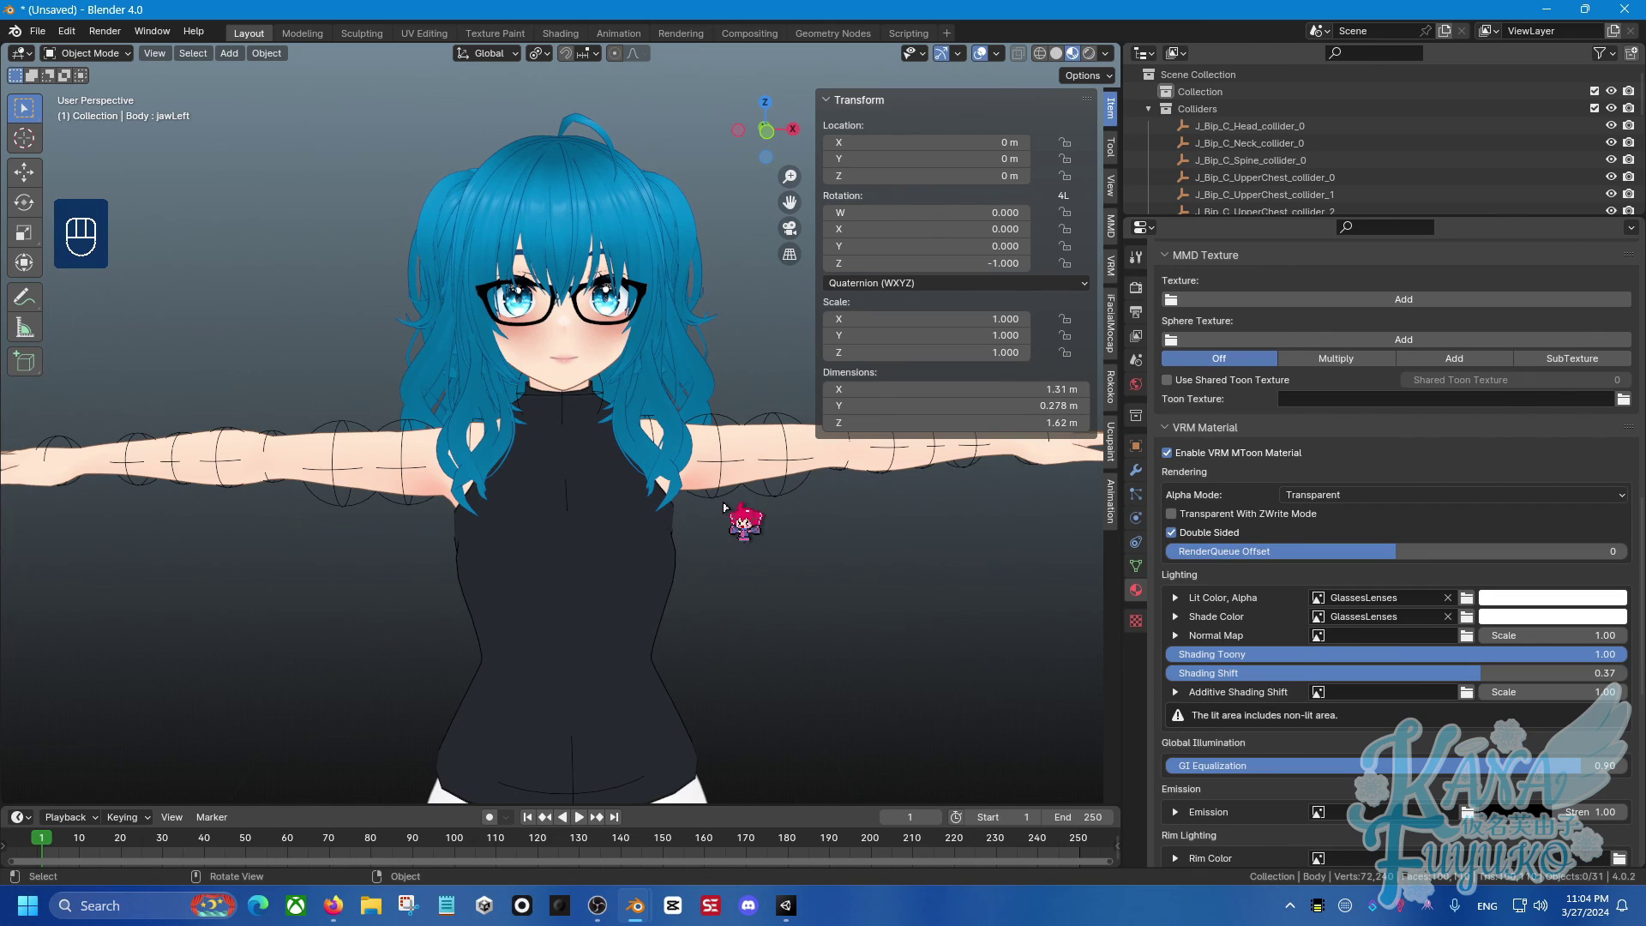